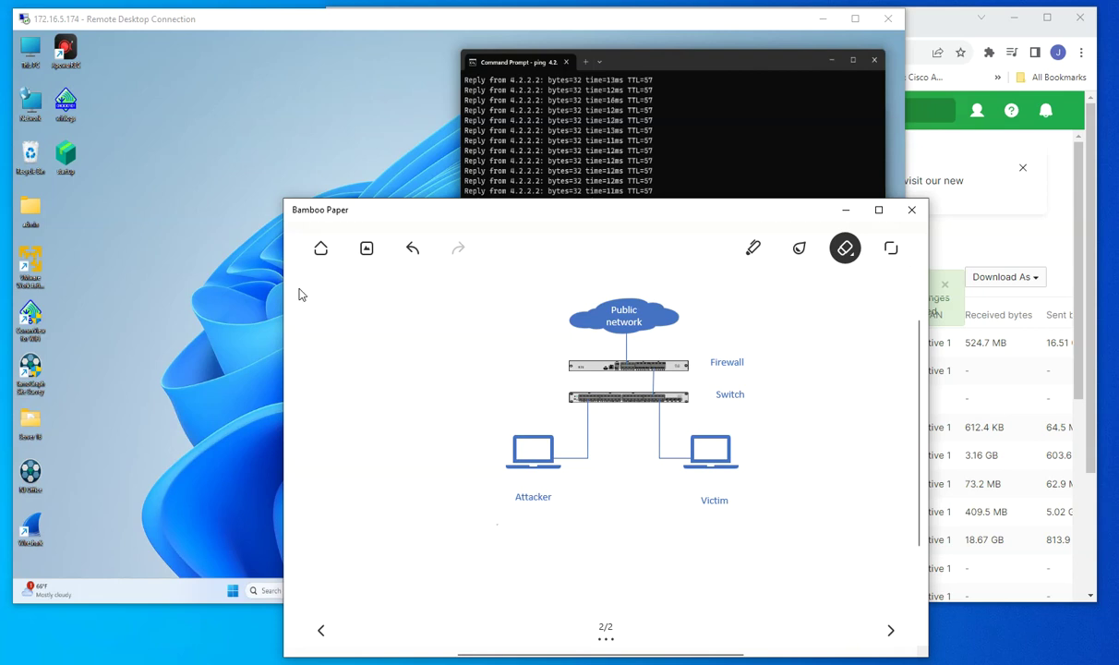
Step: Cross out the Attacker and Victim labels with the pen and handwrite "Wireshark" and "HTTP" beside the attacker laptop
left_click_drag(531, 497, 501, 497)
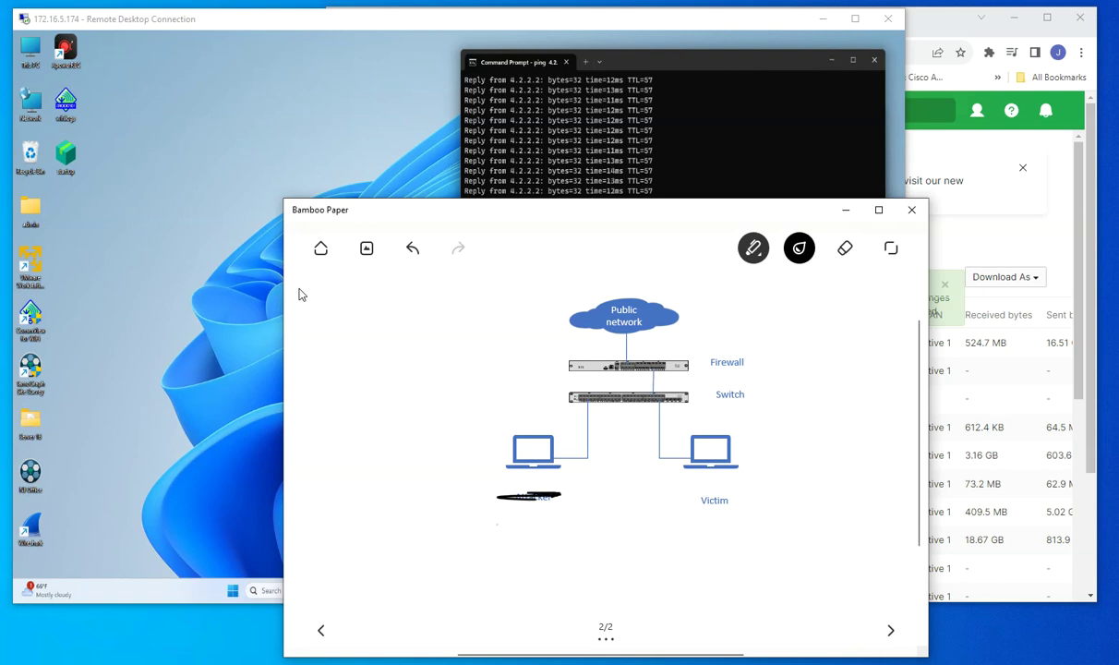
left_click_drag(704, 499, 726, 498)
left_click_drag(383, 423, 517, 430)
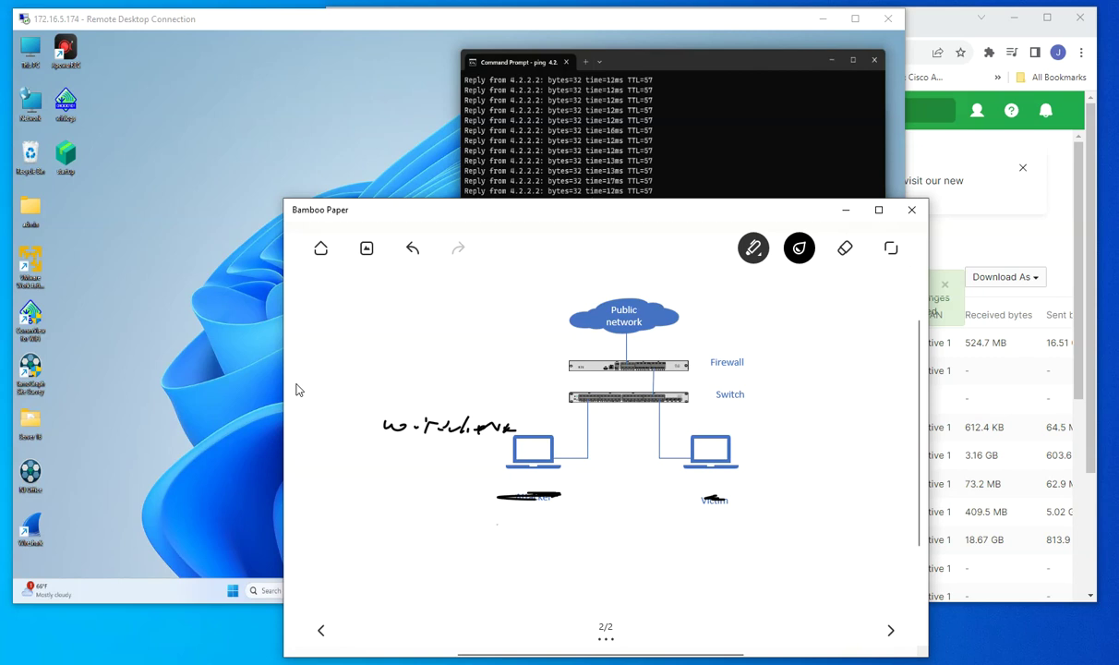
left_click_drag(550, 456, 559, 458)
mouse_move(423, 467)
left_mouse_down()
mouse_move(423, 483)
mouse_move(437, 484)
mouse_move(482, 467)
left_mouse_up()
left_click_drag(482, 466, 483, 474)
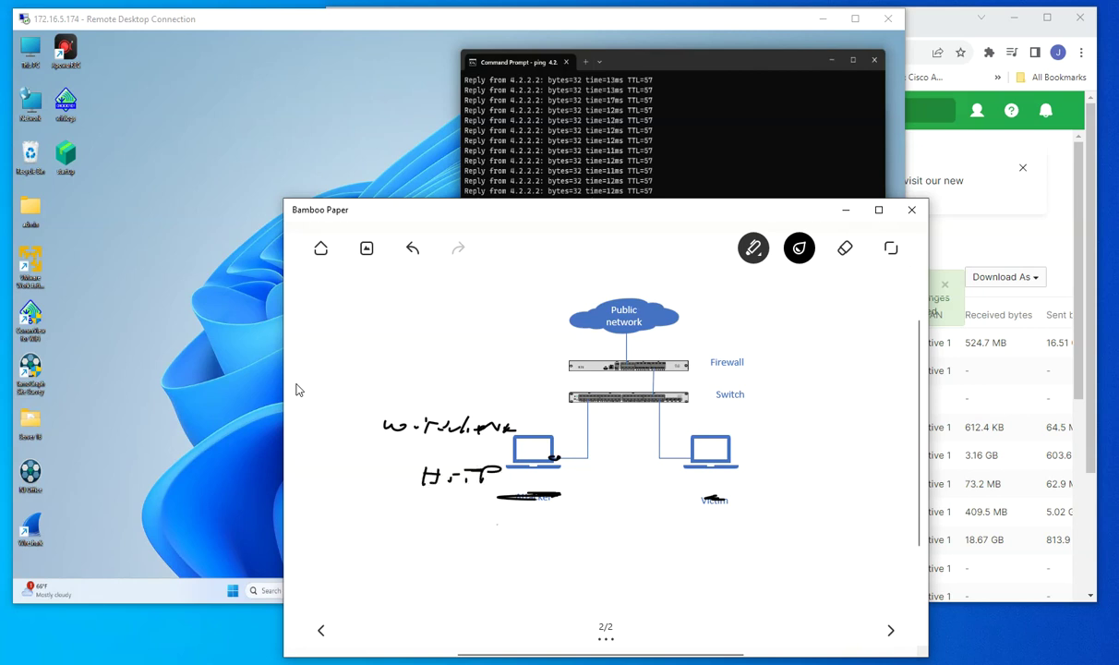
left_click_drag(443, 471, 464, 469)
Step: Erase the handwritten "Wireshark" and "HTTP" notes and the small mark on the attacker laptop
left_click(845, 247)
mouse_move(490, 476)
left_mouse_down()
mouse_move(425, 473)
mouse_move(524, 434)
mouse_move(415, 444)
mouse_move(499, 425)
mouse_move(381, 423)
left_mouse_up()
left_click_drag(508, 423, 551, 456)
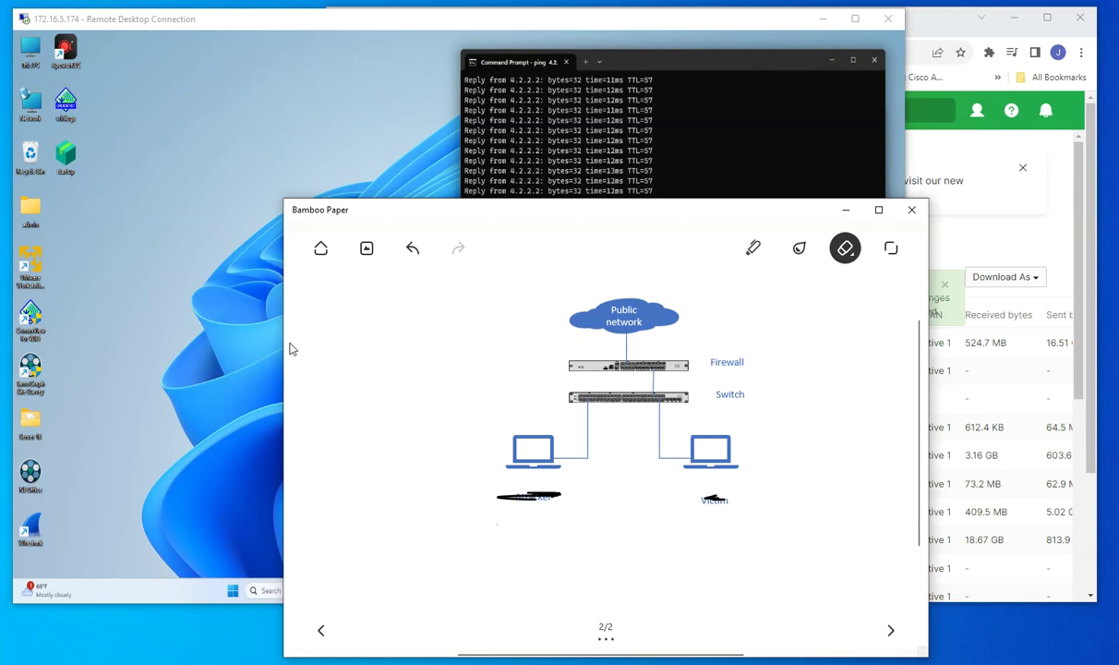
Step: Handwrite "Port Mirror" beside the network diagram with a circled "SPAN" beneath it
key("m")
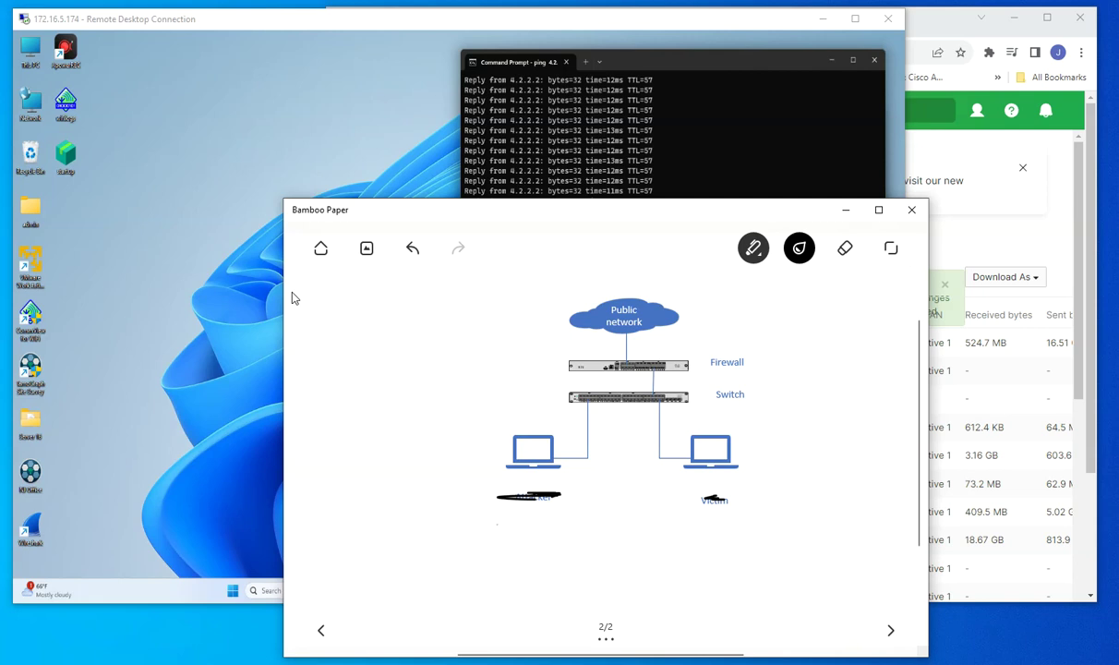
mouse_move(293, 392)
left_mouse_down()
mouse_move(305, 371)
mouse_move(471, 386)
left_mouse_up()
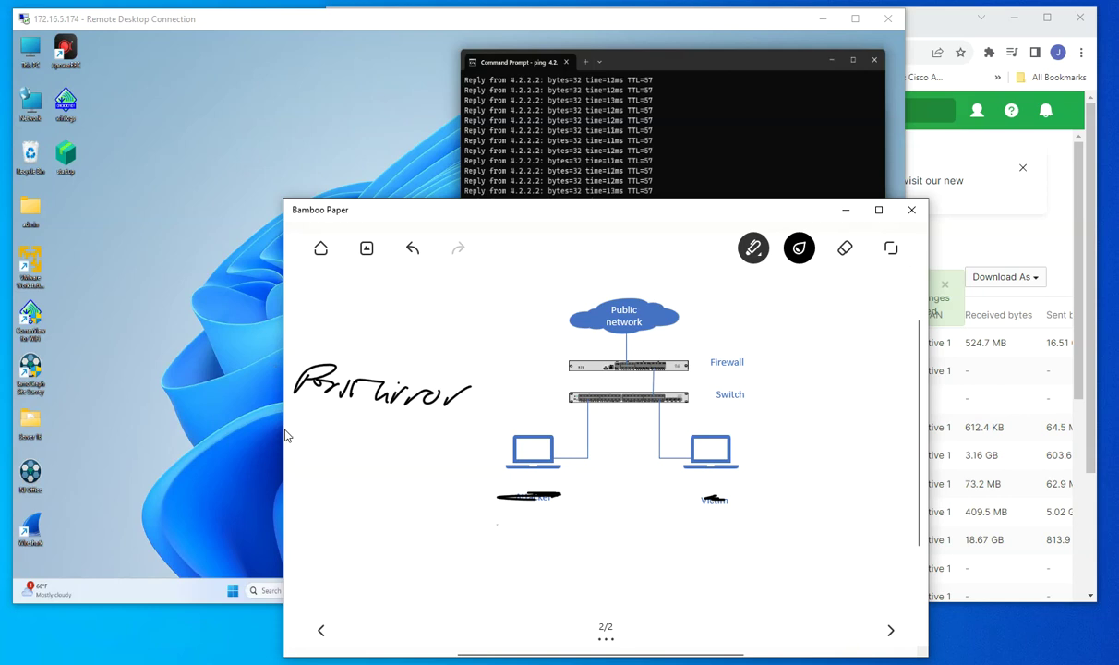
mouse_move(325, 422)
left_mouse_down()
mouse_move(310, 445)
mouse_move(344, 434)
mouse_move(411, 443)
mouse_move(398, 407)
mouse_move(288, 453)
mouse_move(434, 427)
left_mouse_up()
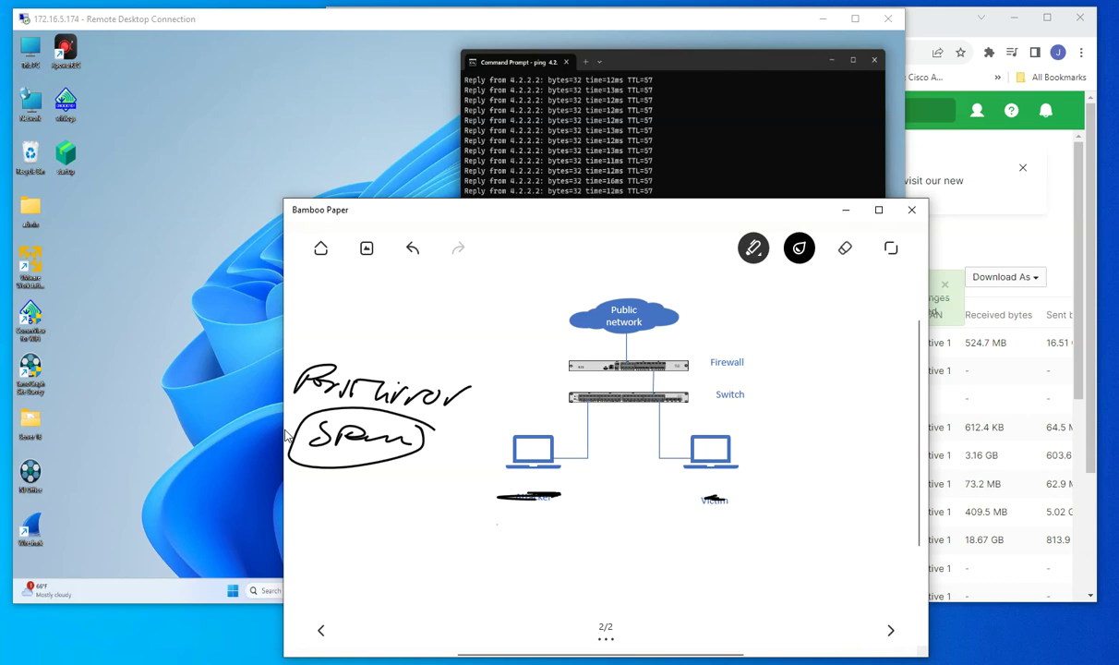
Step: Erase the pen strokes covering the Attacker and Victim labels
left_click(845, 247)
left_click_drag(499, 495, 563, 496)
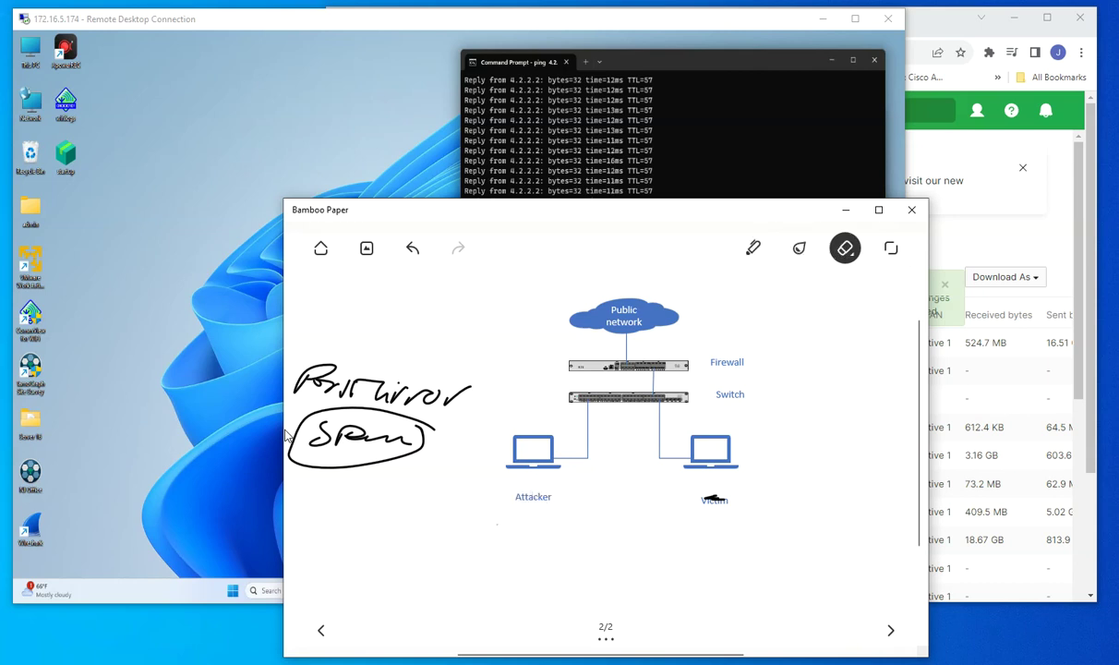
mouse_move(700, 498)
left_mouse_down()
mouse_move(725, 500)
mouse_move(708, 496)
left_mouse_up()
Step: Handwrite "WShark" beneath the attacker laptop and erase the pen mark made over the Victim label
left_click(754, 247)
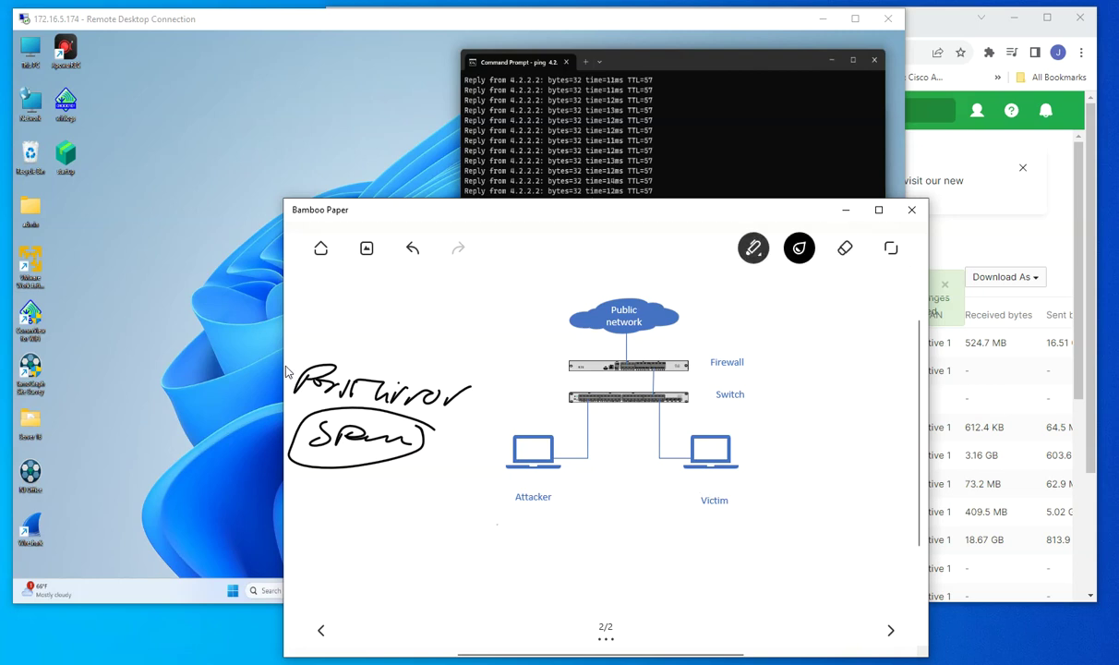
left_click(490, 477)
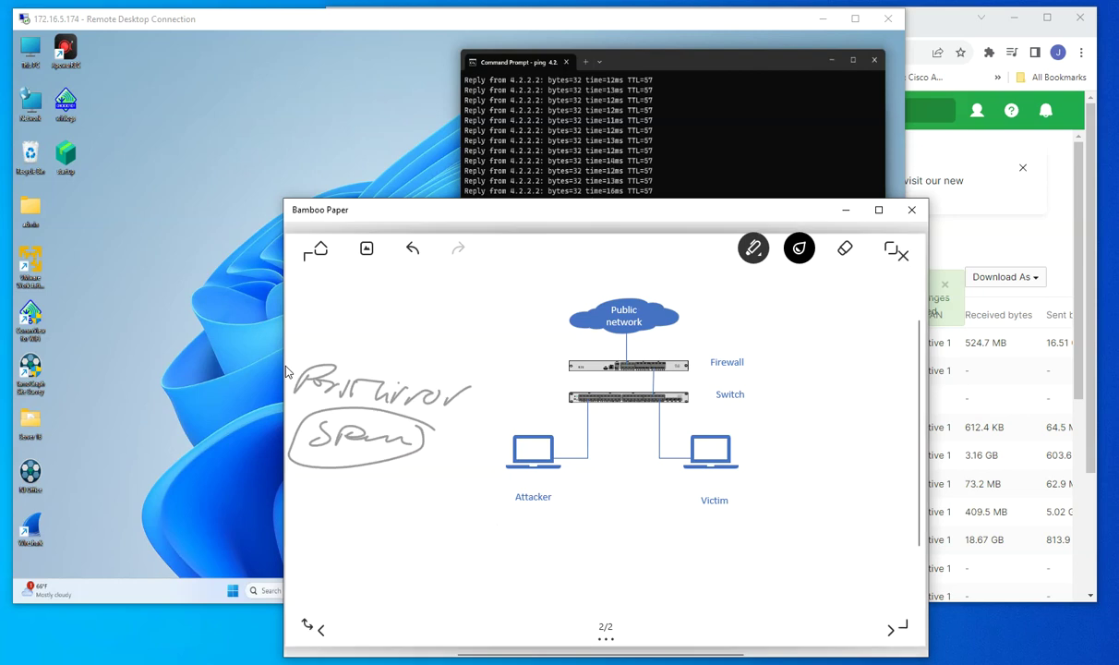
left_click(903, 255)
left_click_drag(704, 500, 726, 498)
left_click_drag(499, 480, 596, 486)
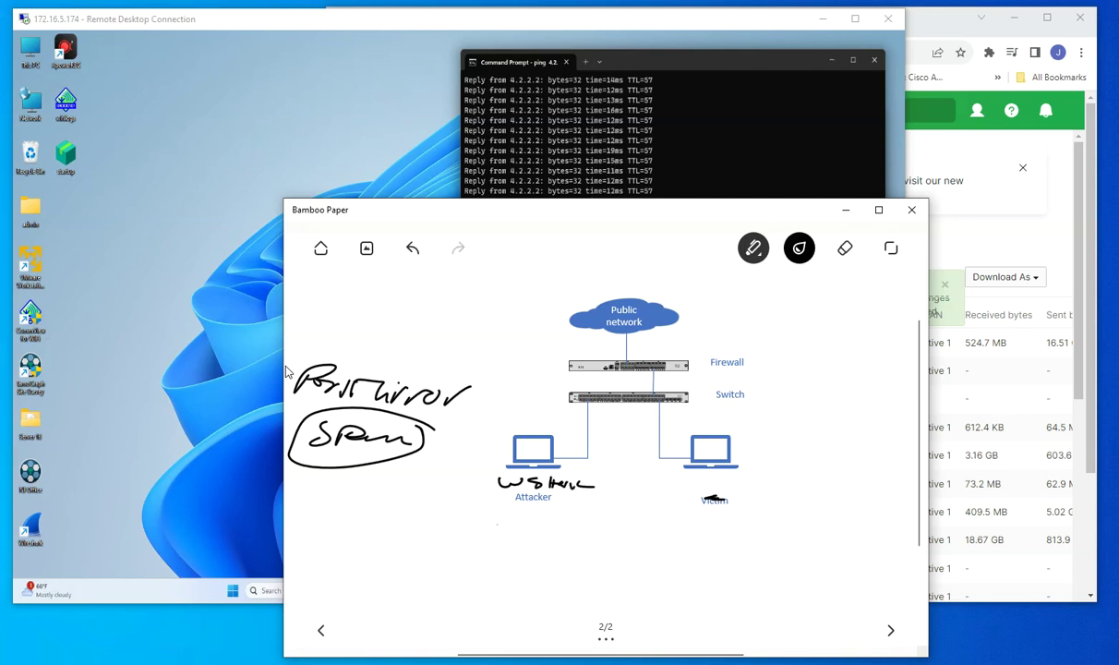
left_click(845, 247)
left_click_drag(701, 498, 724, 498)
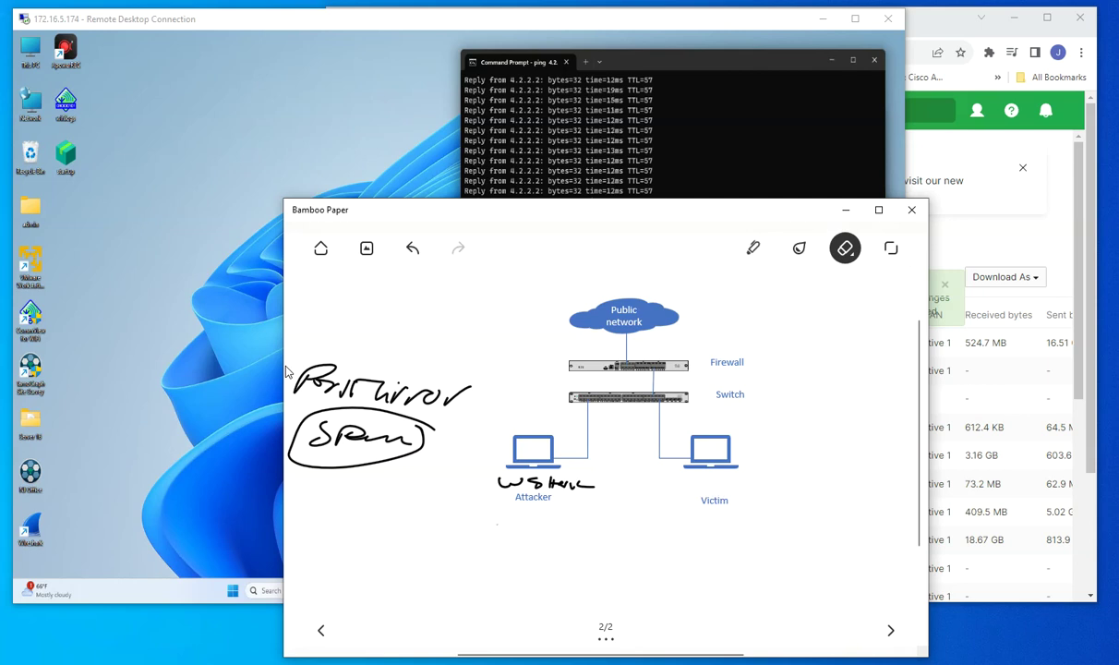
Step: Draw the traffic path from the victim laptop to the public network and a mirrored path from the switch to the attacker laptop
left_click(800, 247)
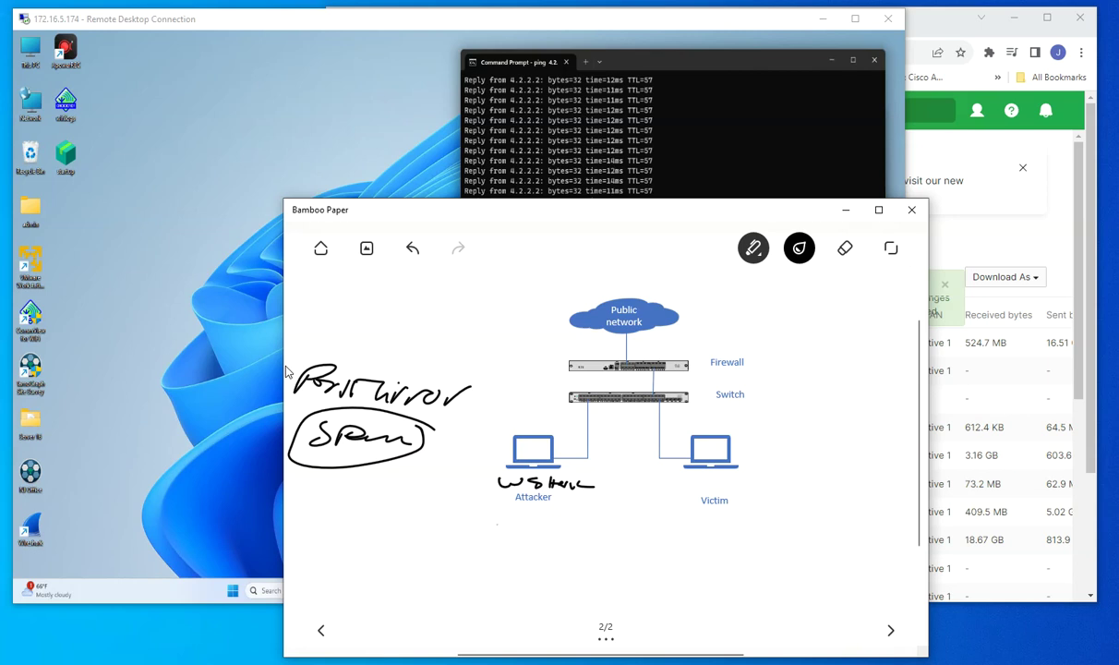
mouse_move(690, 455)
left_mouse_down()
mouse_move(659, 454)
mouse_move(673, 408)
mouse_move(628, 351)
mouse_move(629, 333)
mouse_move(645, 338)
left_mouse_up()
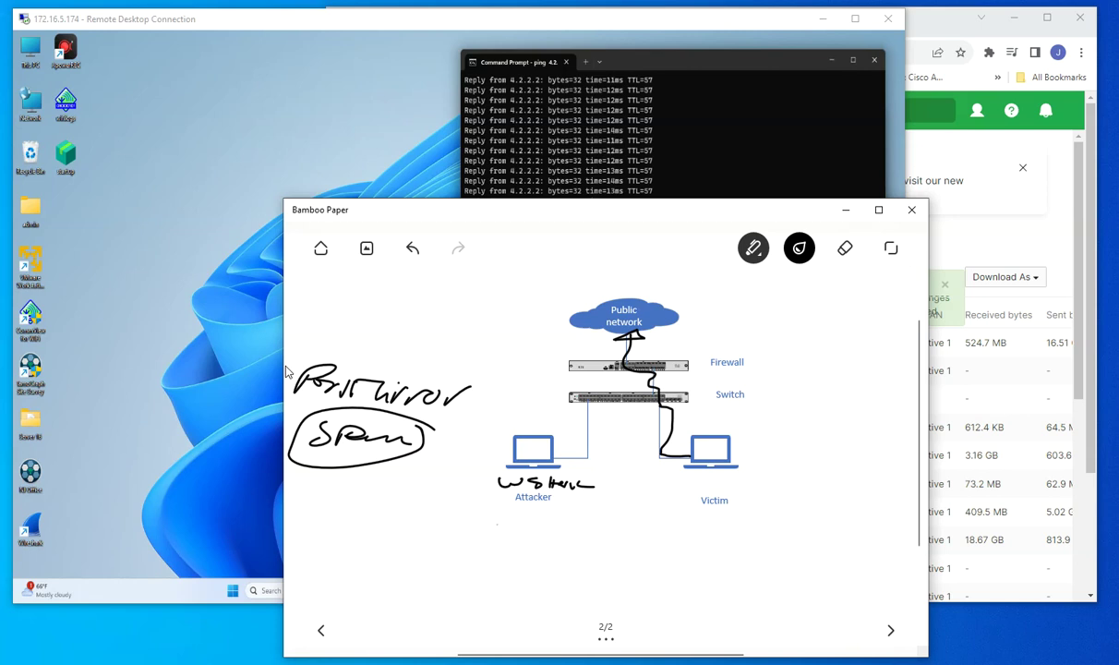
mouse_move(657, 395)
left_mouse_down()
mouse_move(582, 403)
mouse_move(580, 435)
mouse_move(551, 448)
mouse_move(567, 453)
left_mouse_up()
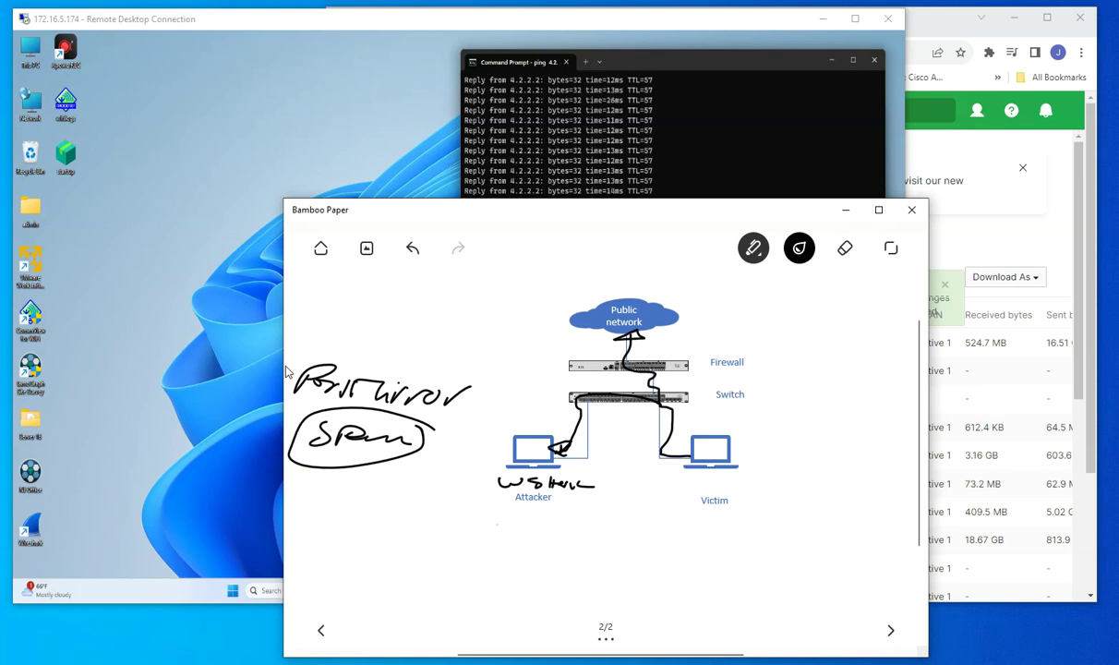
Step: Erase the drawn traffic paths from the network diagram
left_click(845, 248)
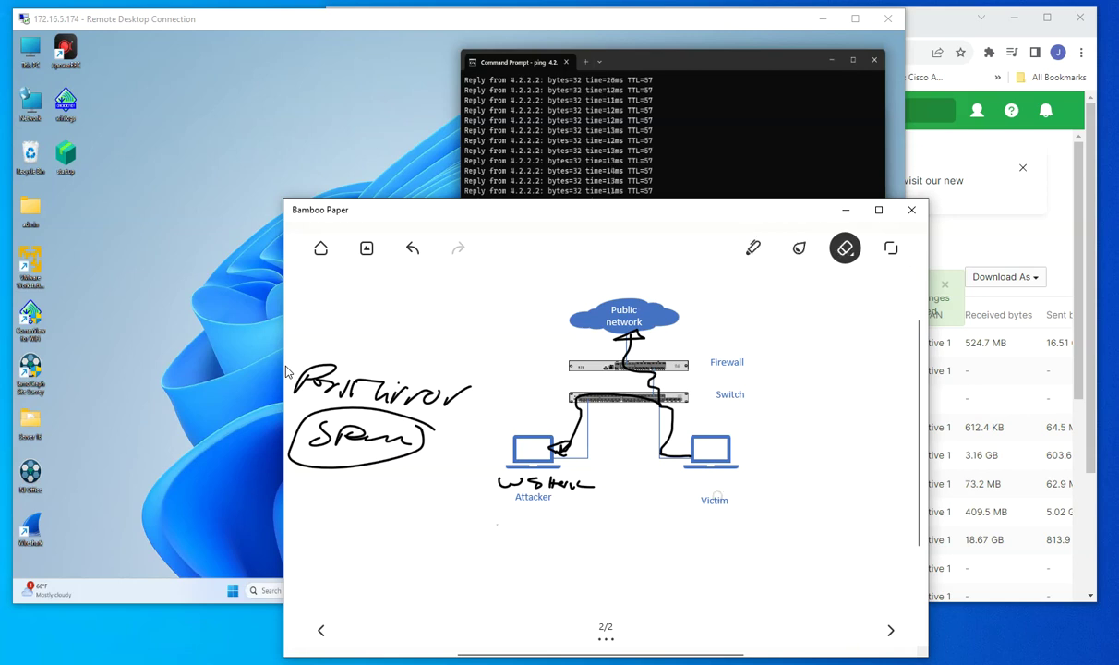
mouse_move(569, 442)
left_mouse_down()
mouse_move(569, 454)
mouse_move(600, 422)
mouse_move(569, 413)
mouse_move(583, 399)
mouse_move(647, 402)
mouse_move(666, 425)
mouse_move(623, 433)
mouse_move(667, 404)
mouse_move(662, 372)
mouse_move(685, 372)
mouse_move(607, 328)
mouse_move(622, 311)
mouse_move(598, 329)
mouse_move(606, 336)
left_mouse_up()
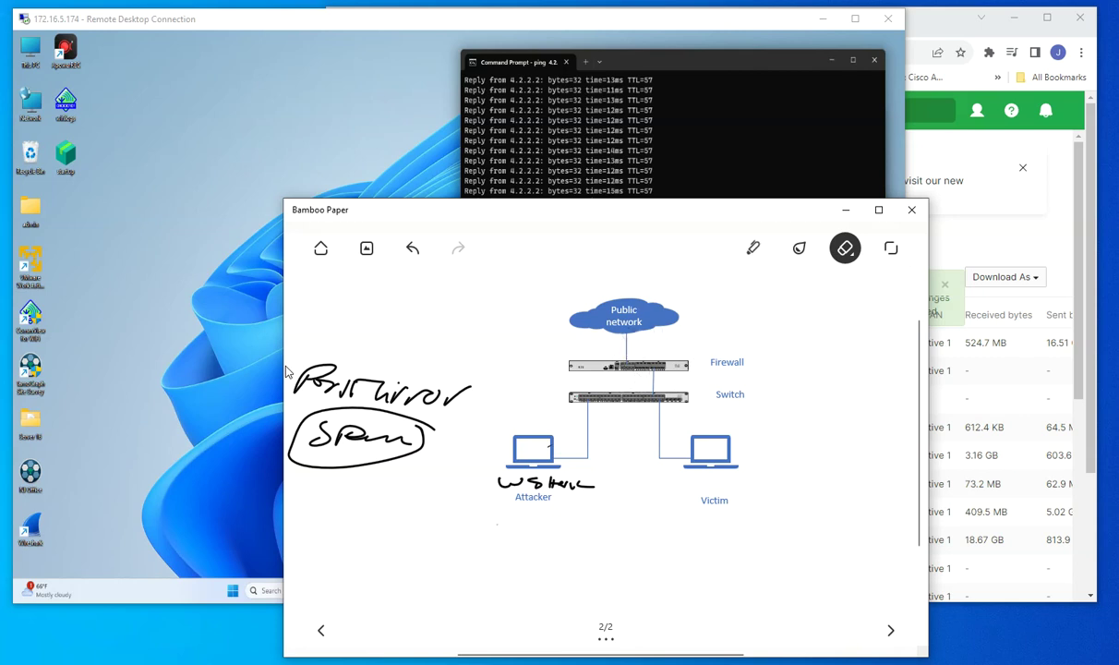
Step: Draw an arrow pointing at the switch and a flat rectangle just below it
left_click(753, 247)
mouse_move(515, 398)
left_mouse_down()
mouse_move(565, 397)
mouse_move(552, 404)
left_mouse_up()
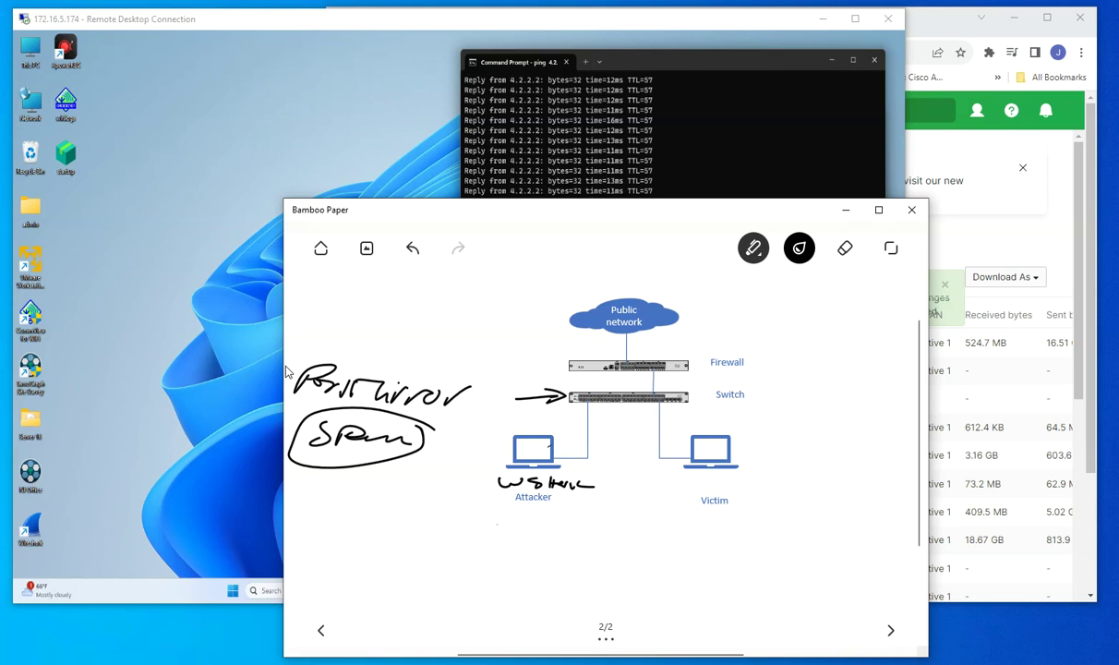
mouse_move(571, 423)
left_mouse_down()
mouse_move(573, 437)
mouse_move(646, 435)
mouse_move(633, 421)
mouse_move(571, 422)
left_mouse_up()
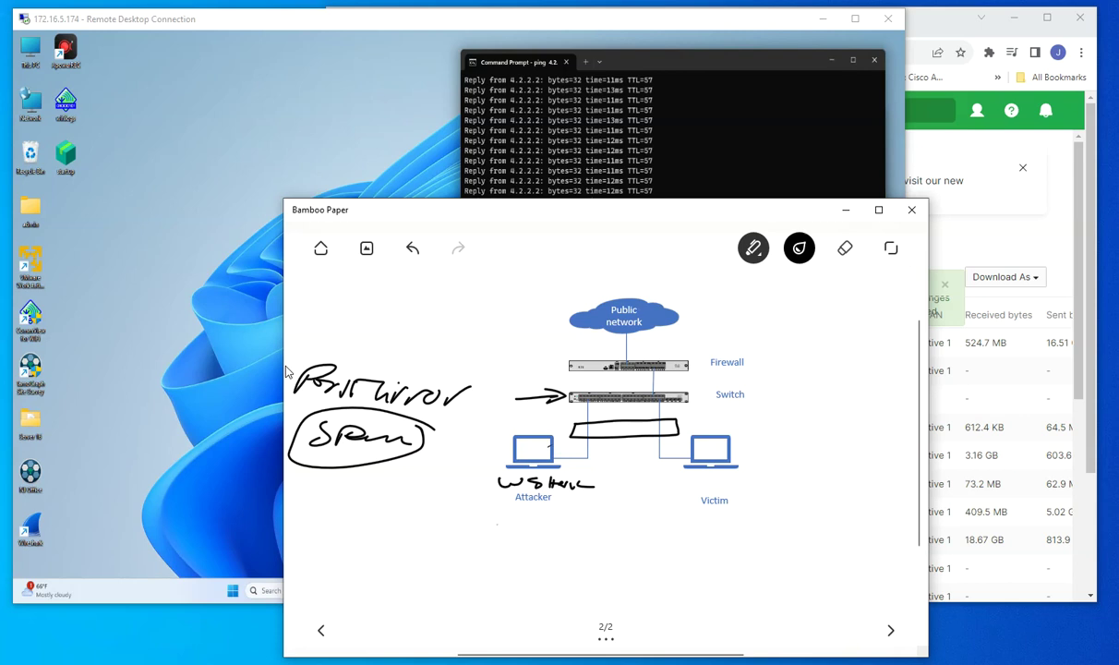
Step: Erase all handwritten annotations and draw a single arrow pointing at the switch
left_click(845, 248)
mouse_move(647, 426)
left_mouse_down()
mouse_move(591, 425)
mouse_move(604, 427)
mouse_move(597, 392)
mouse_move(527, 434)
mouse_move(512, 458)
mouse_move(550, 471)
mouse_move(476, 407)
mouse_move(507, 397)
mouse_move(340, 467)
mouse_move(430, 394)
mouse_move(305, 434)
mouse_move(352, 392)
mouse_move(312, 385)
mouse_move(342, 357)
mouse_move(424, 397)
mouse_move(298, 424)
left_mouse_up()
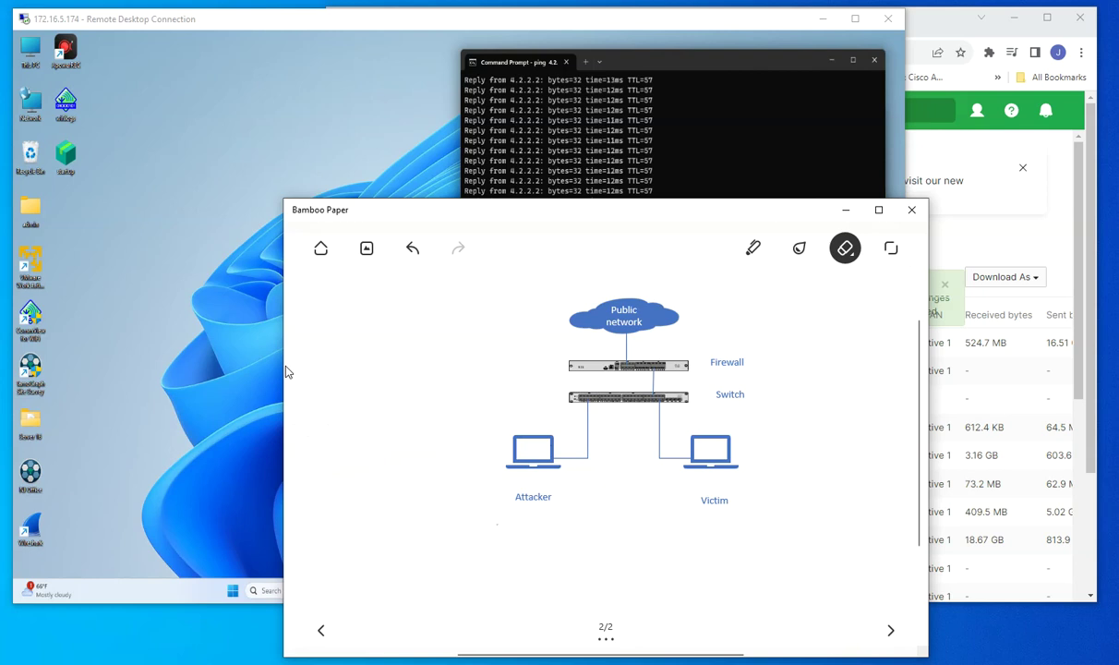
left_click(800, 248)
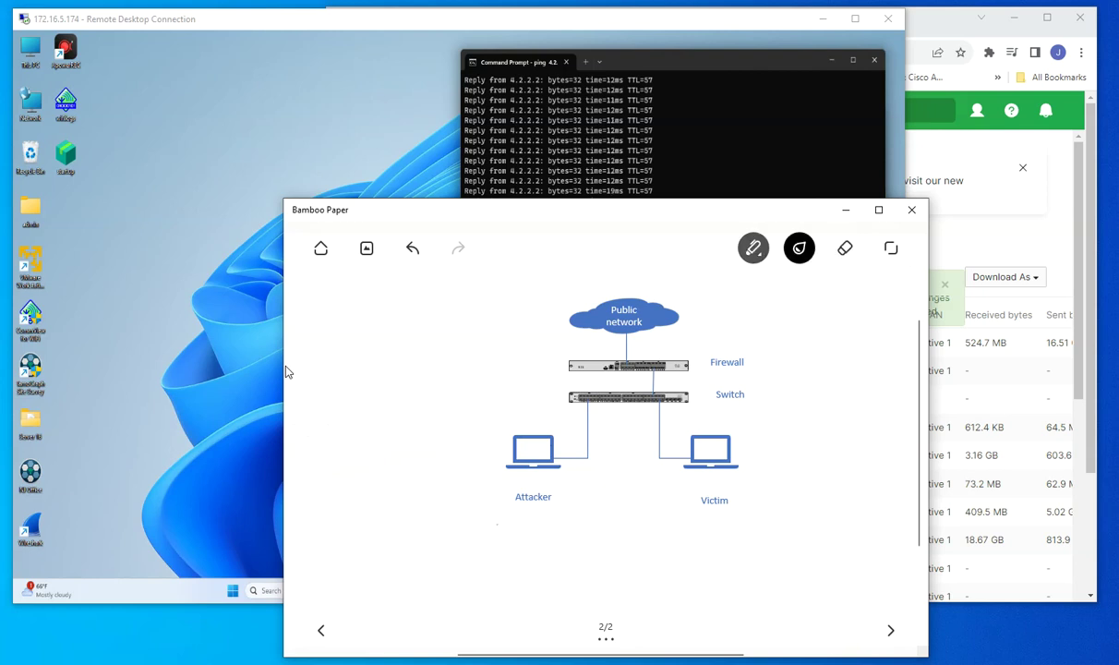
mouse_move(491, 400)
left_mouse_down()
mouse_move(558, 397)
mouse_move(545, 403)
left_mouse_up()
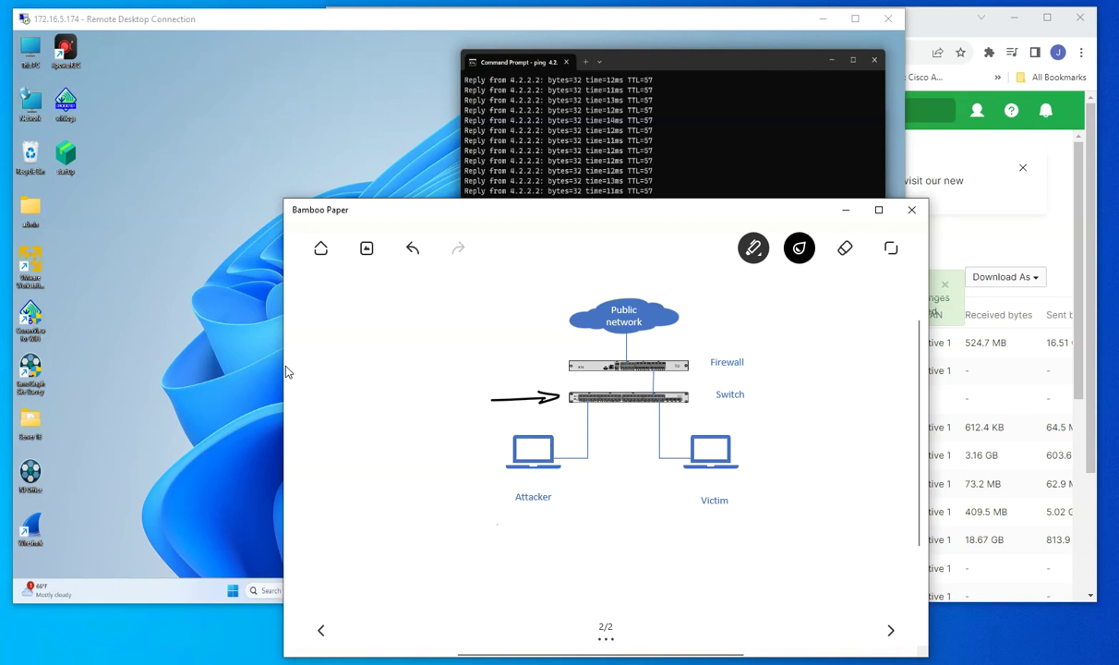
Step: Minimise the Bamboo Paper whiteboard and bring the Meraki dashboard browser window forward
left_click(842, 213)
left_click(720, 280)
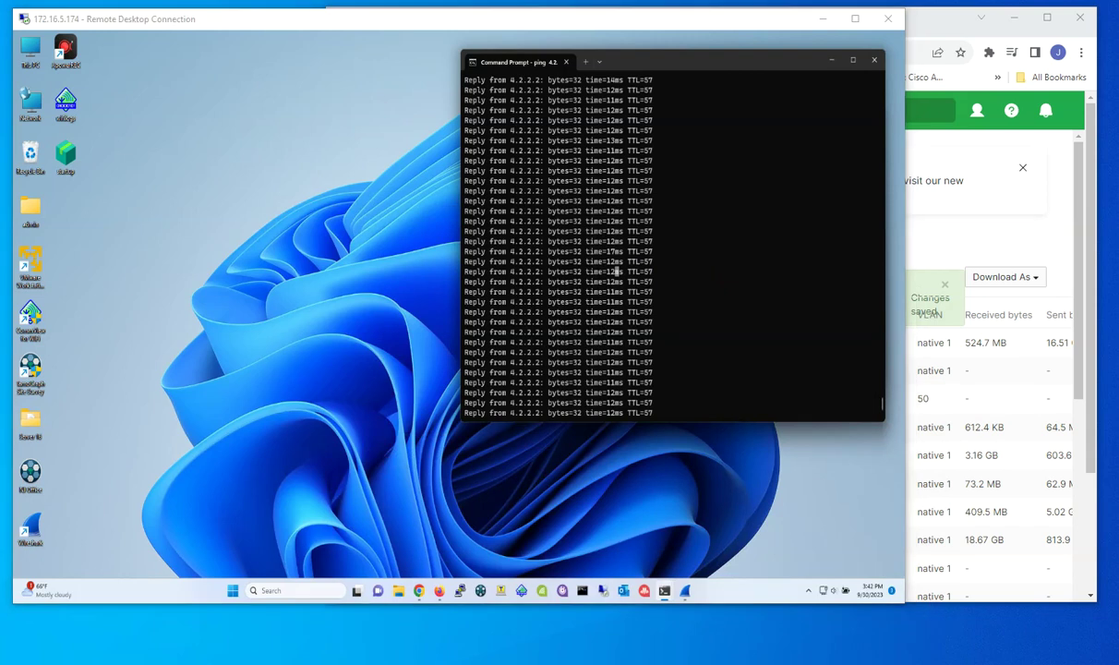
left_click(684, 590)
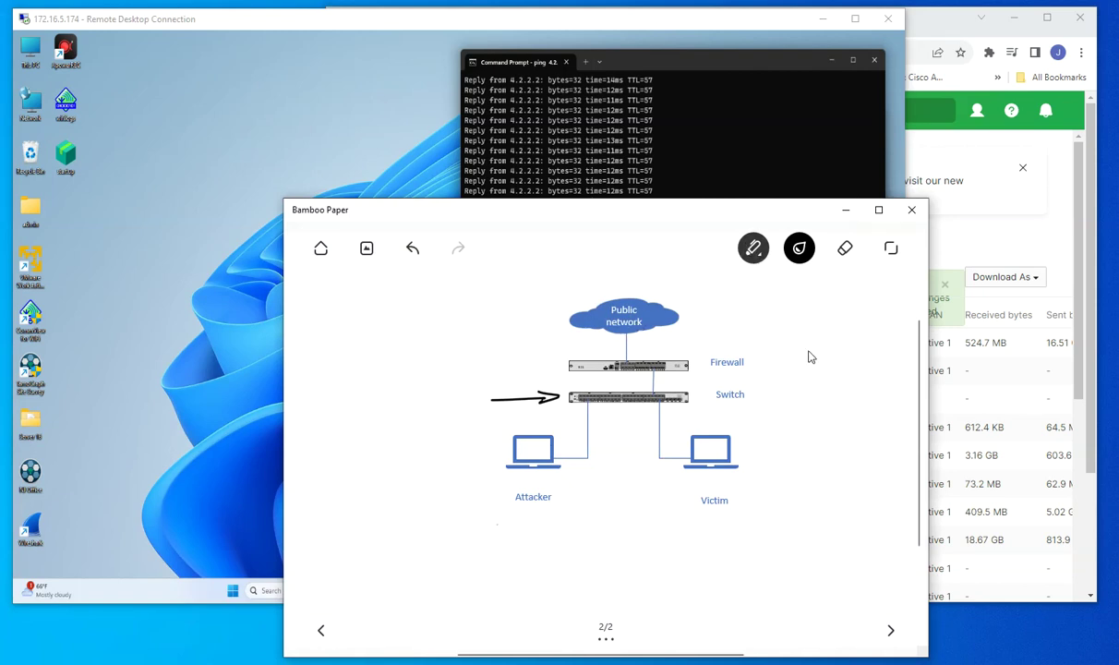
left_click(845, 210)
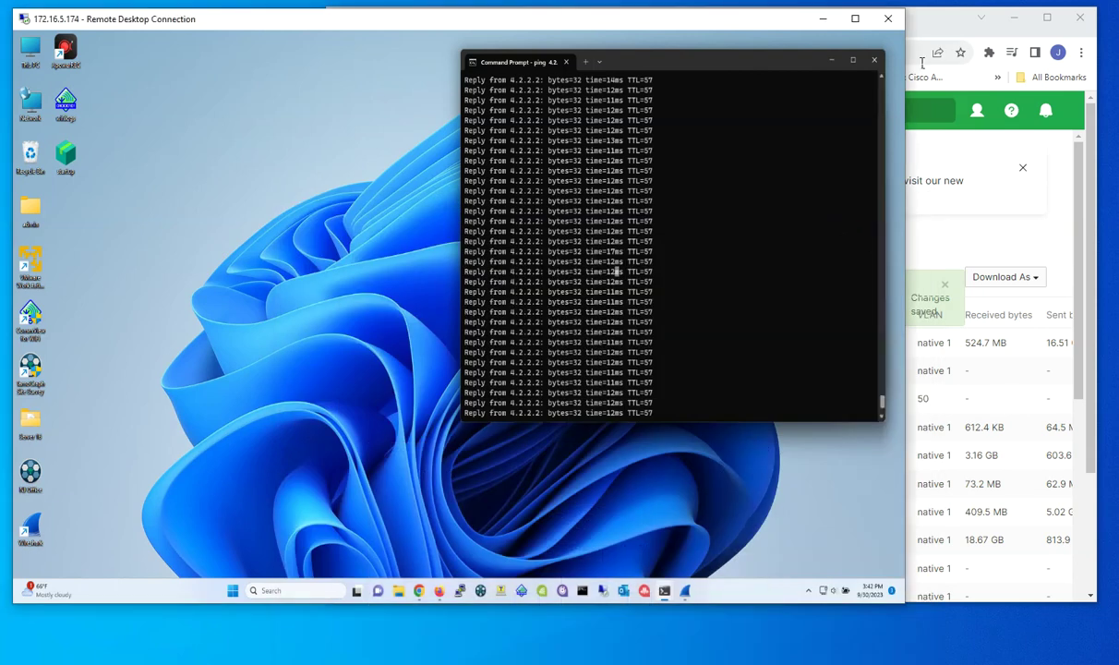
left_click(926, 25)
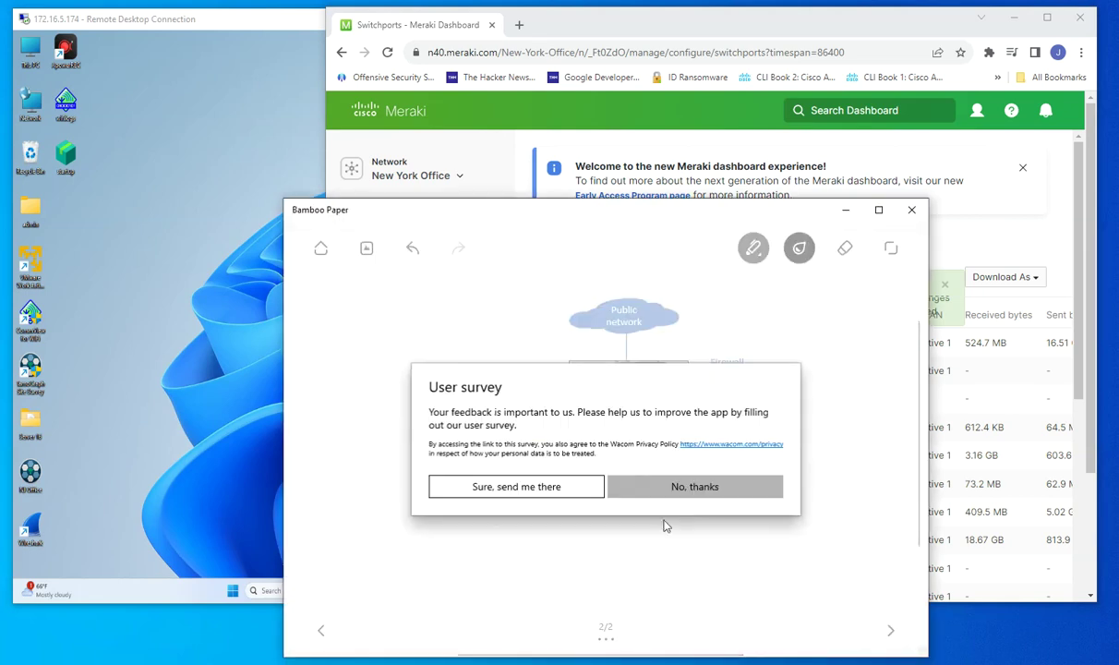
Step: Clear the user survey prompt, close its browser tab and minimise the whiteboard so the Switch Ports page is in front
left_click(543, 497)
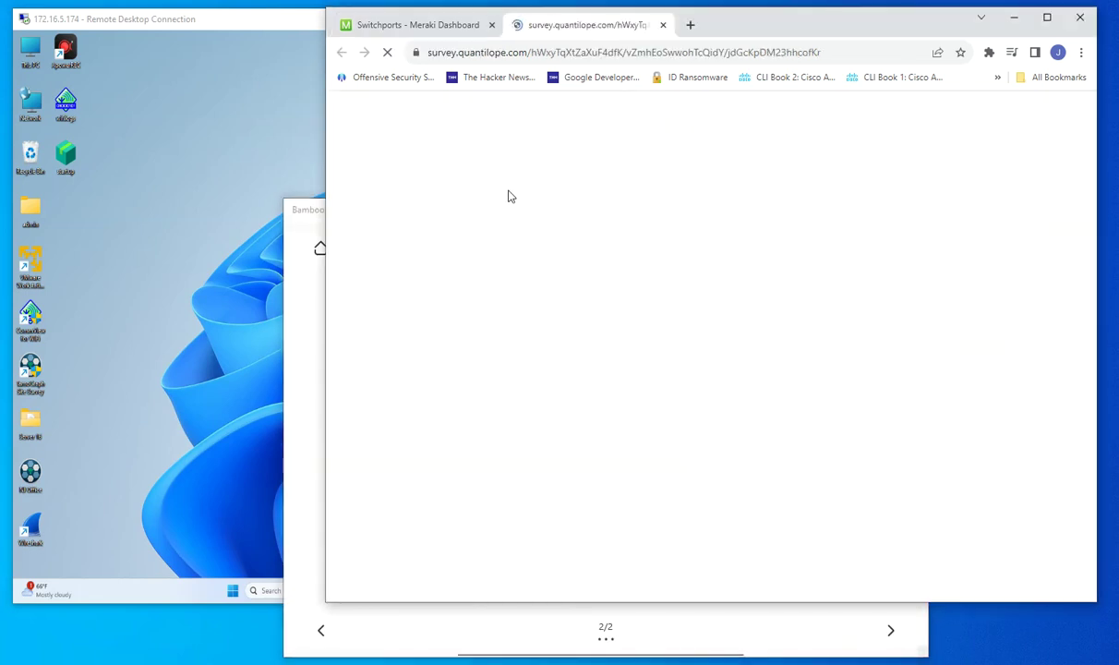
left_click(663, 27)
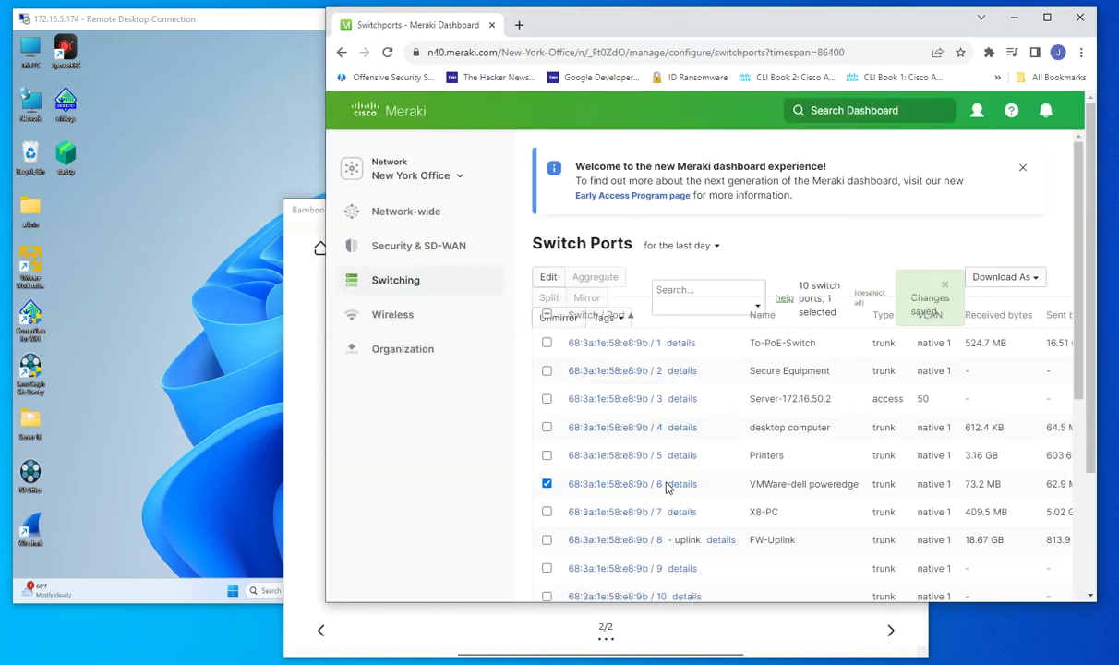
left_click(286, 475)
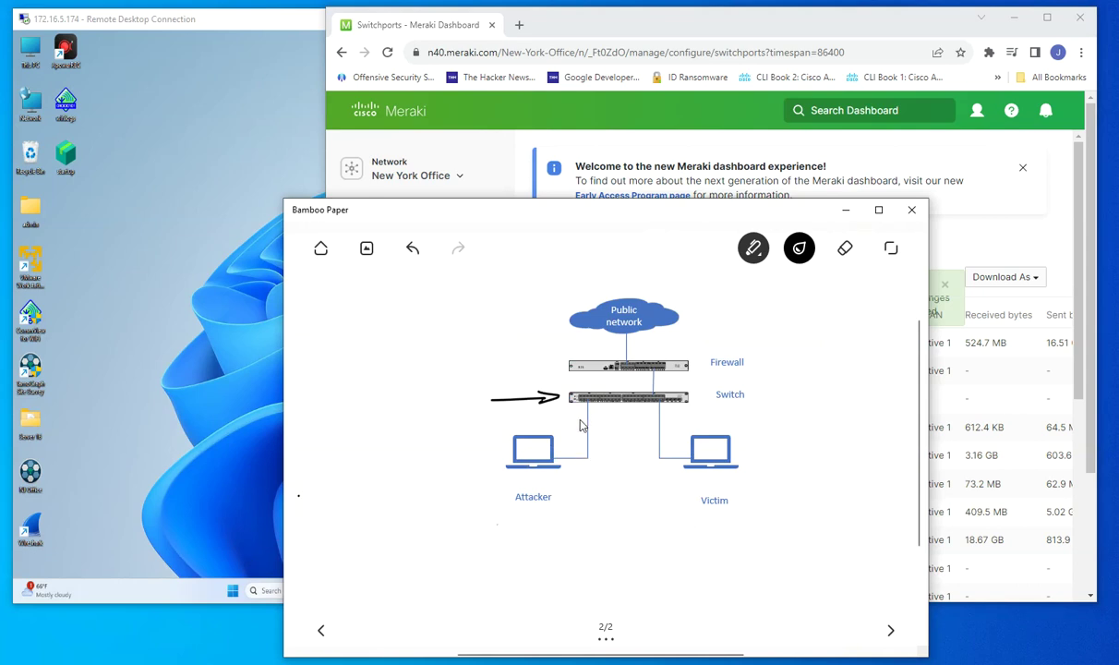
left_click(846, 212)
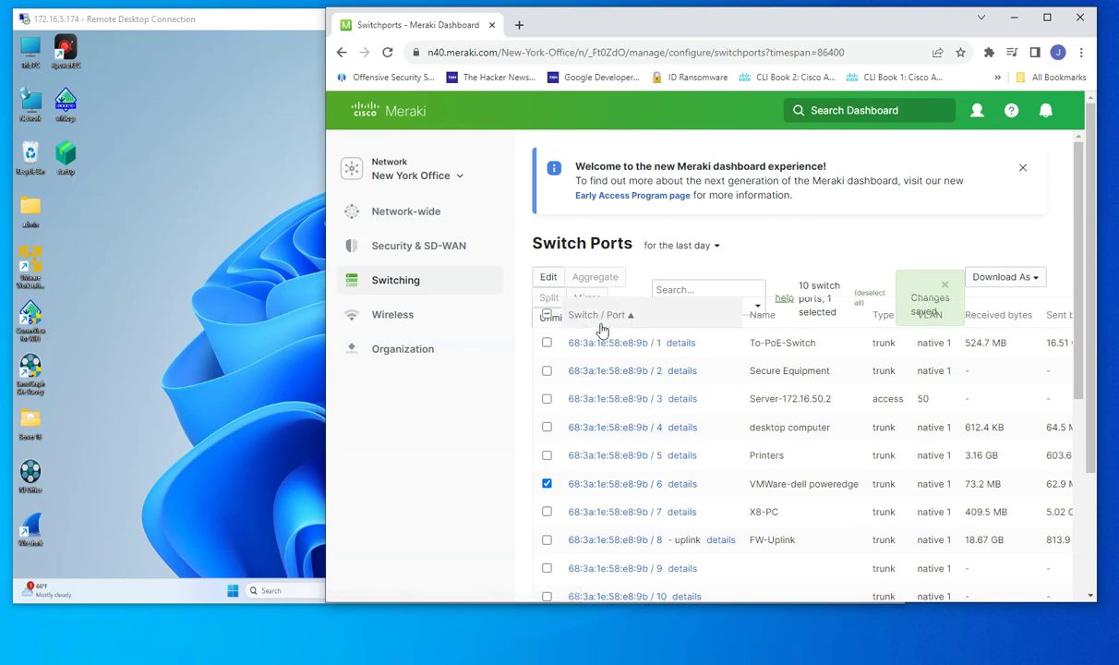
Step: Reload the Switch Ports page and unmirror port 6, VMWare-dell poweredge
left_click(562, 53)
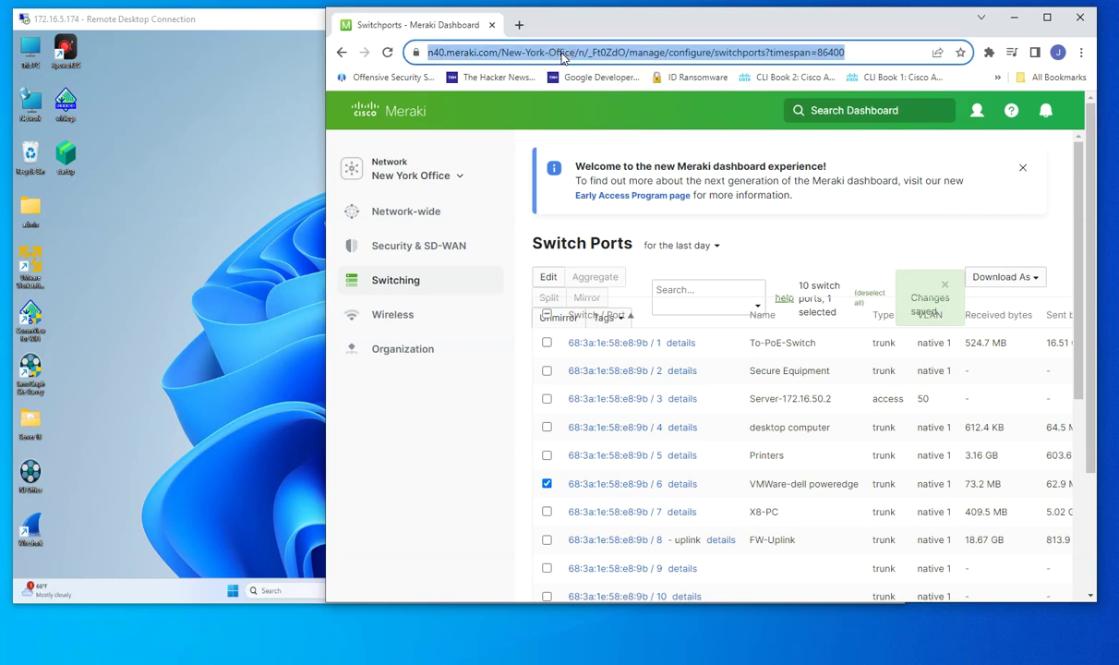
key("Return")
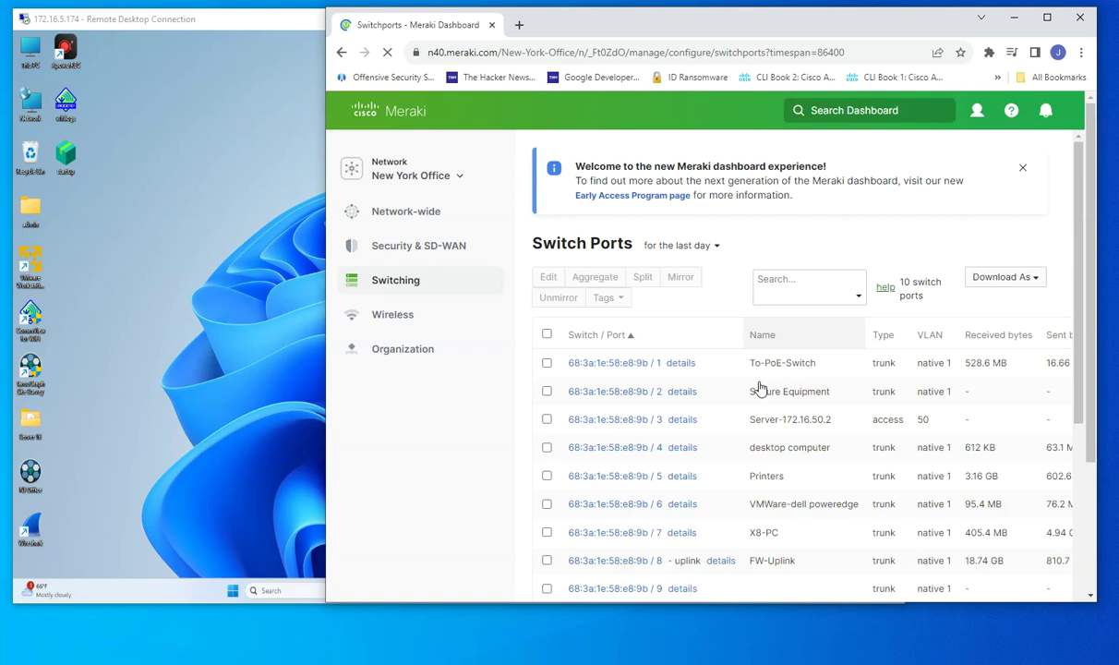
left_click(547, 504)
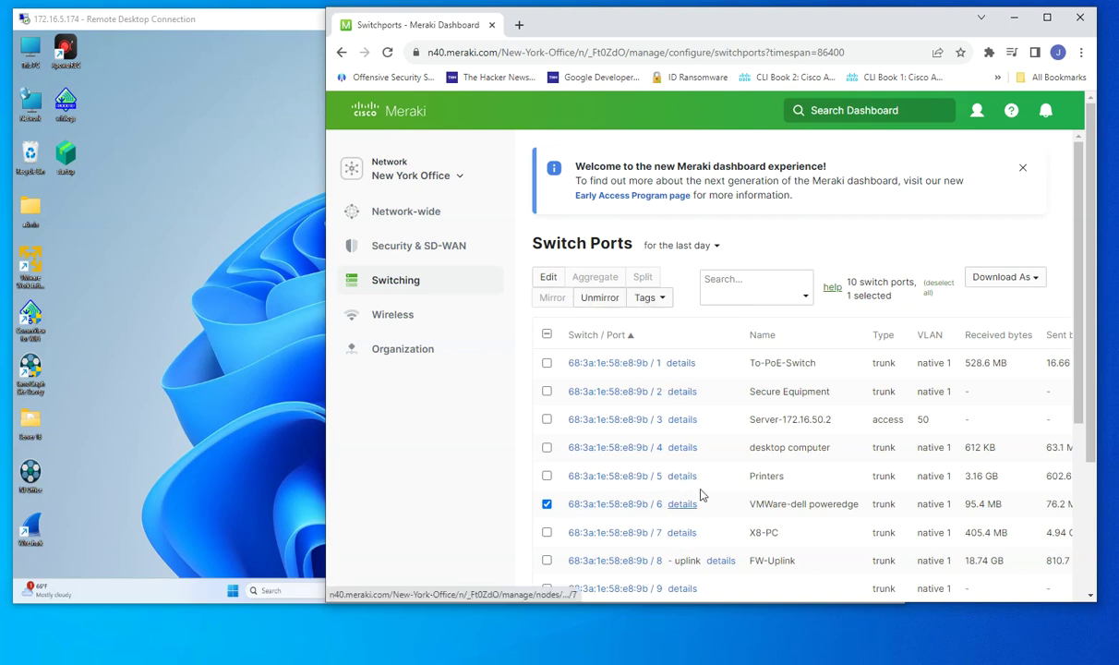
left_click(608, 305)
left_click(969, 307)
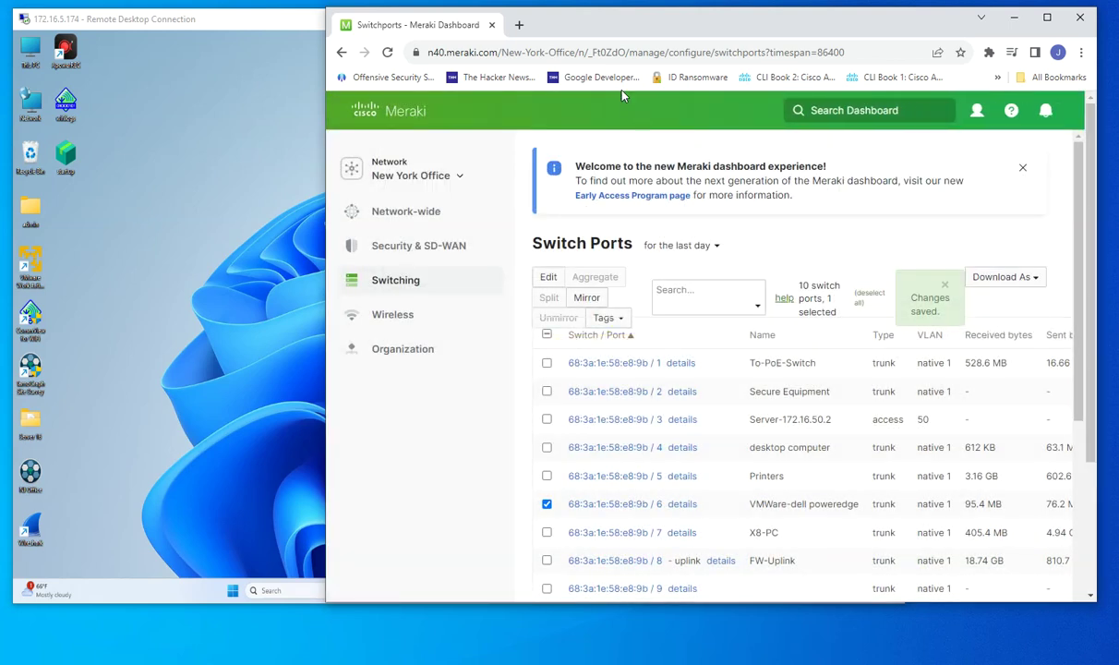
Step: Refresh the Switch Ports page after the unmirror change
left_click(598, 56)
key("Return")
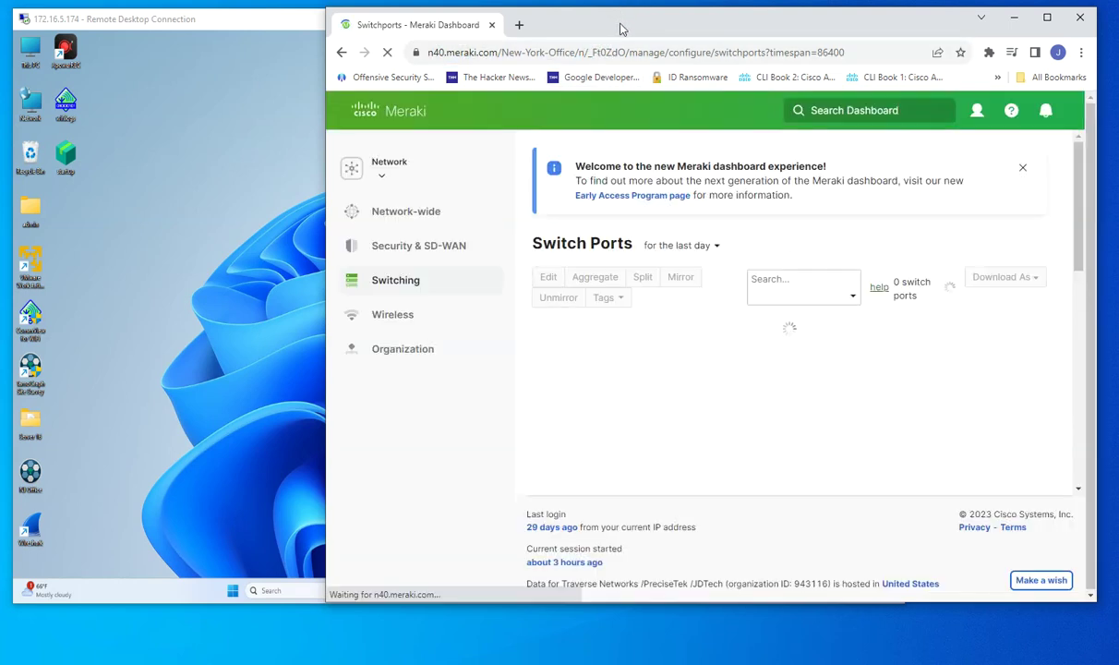
Step: Create a port mirror with port 6, VMWare-dell poweredge, as the source and port 7 as the destination
left_click_drag(621, 20, 462, 34)
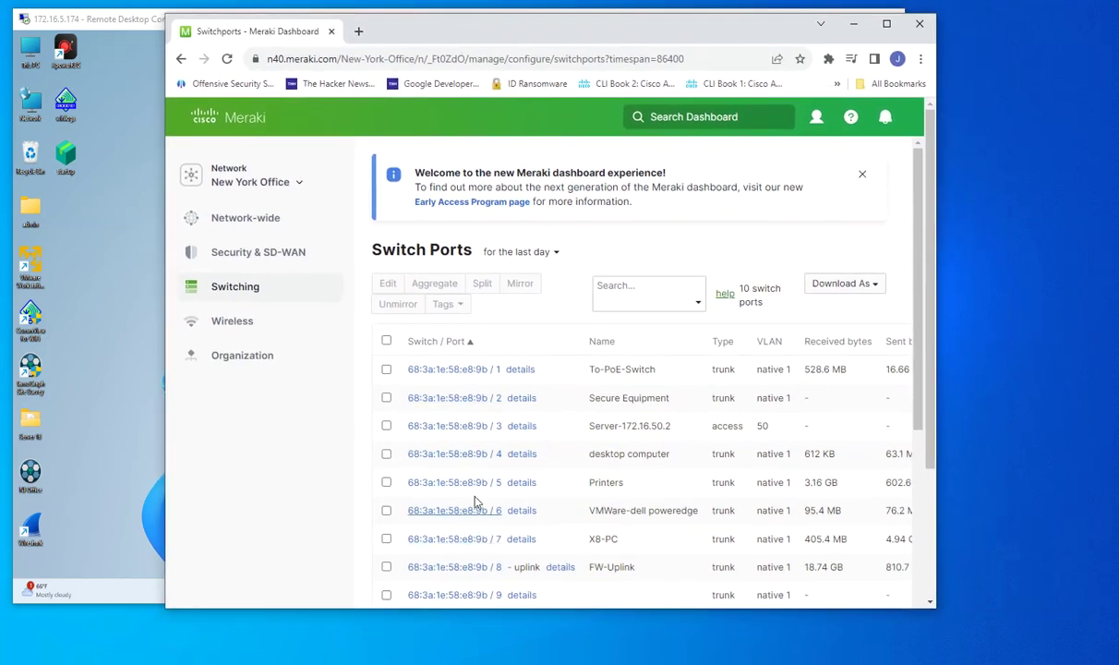
left_click(386, 510)
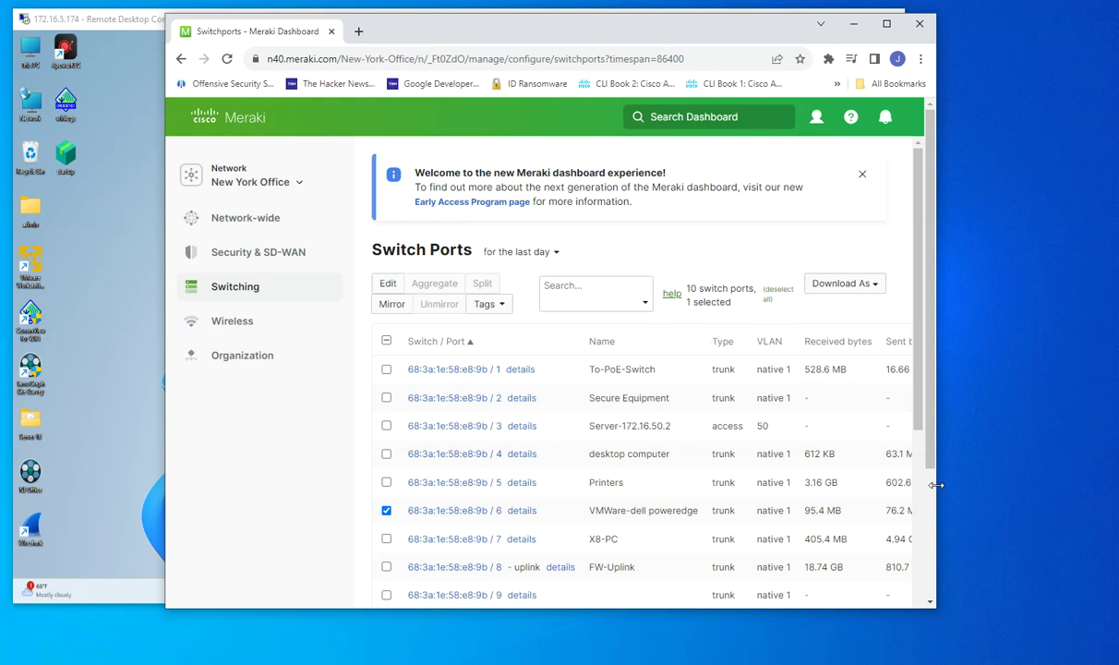
left_click_drag(942, 482, 1021, 471)
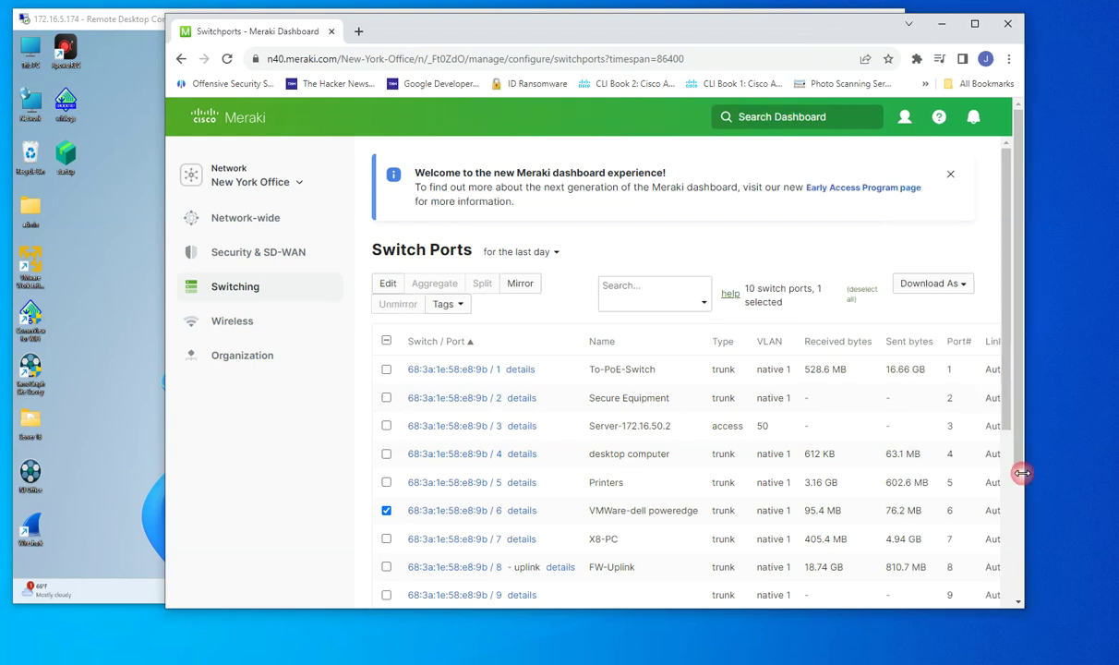
left_click(517, 285)
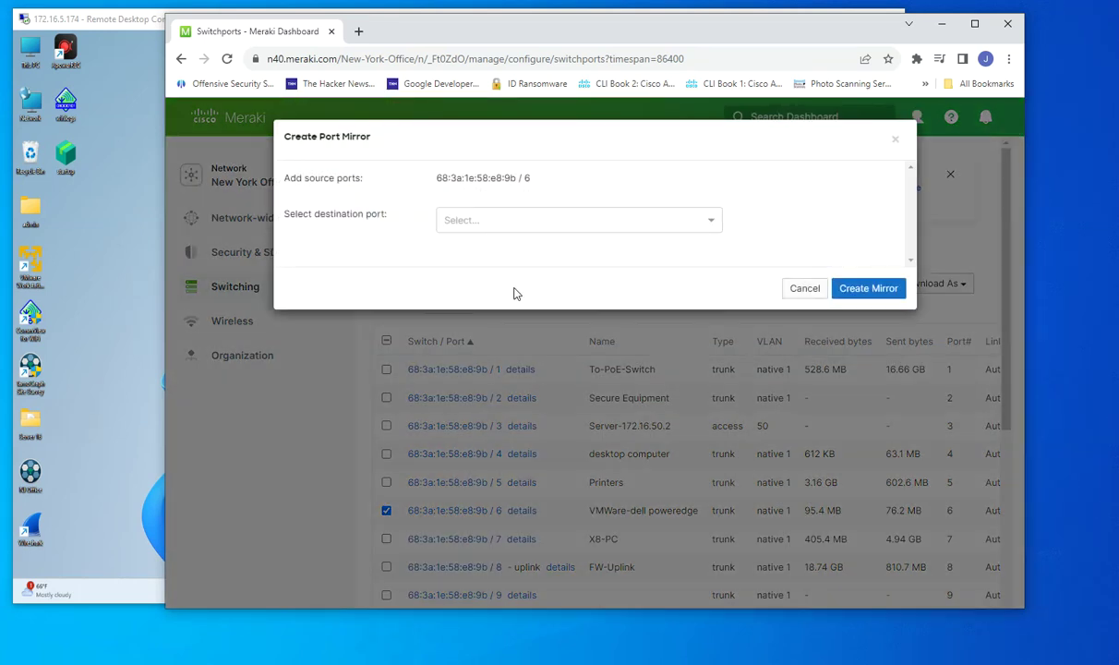
left_click(520, 227)
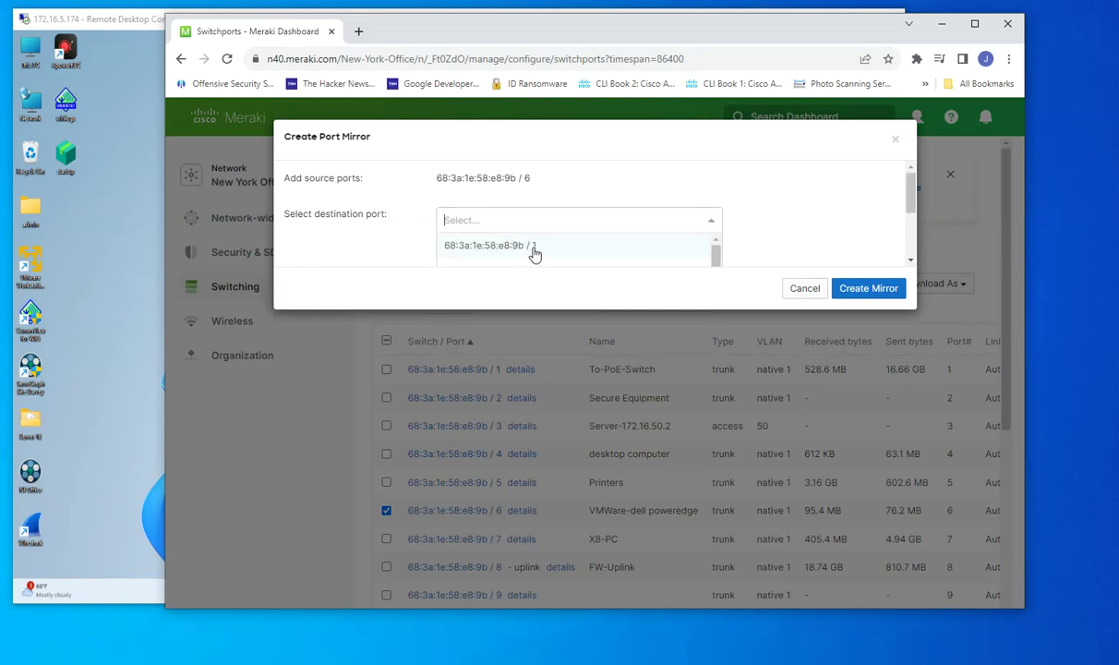
scroll(538, 245, "down", 5)
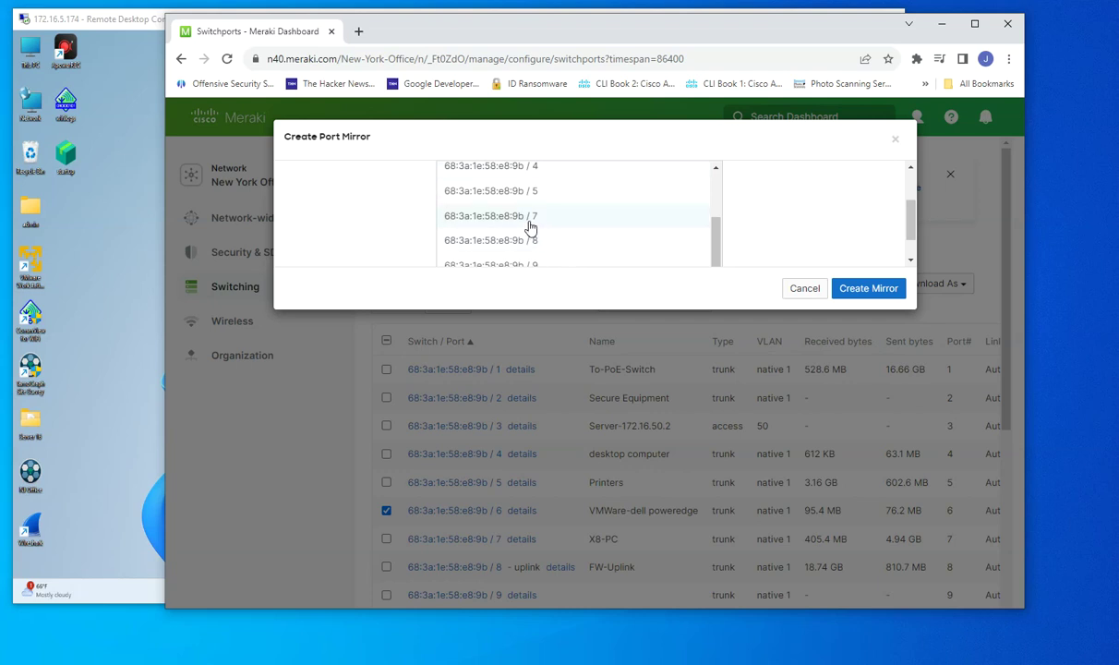
left_click(530, 221)
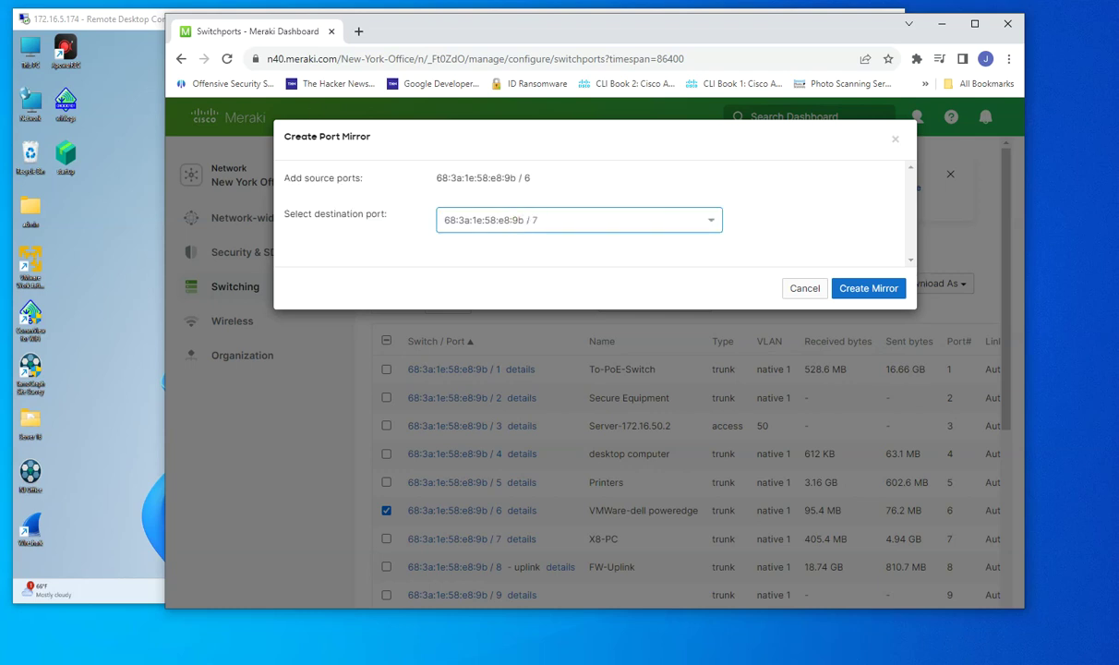
key("alt+Tab")
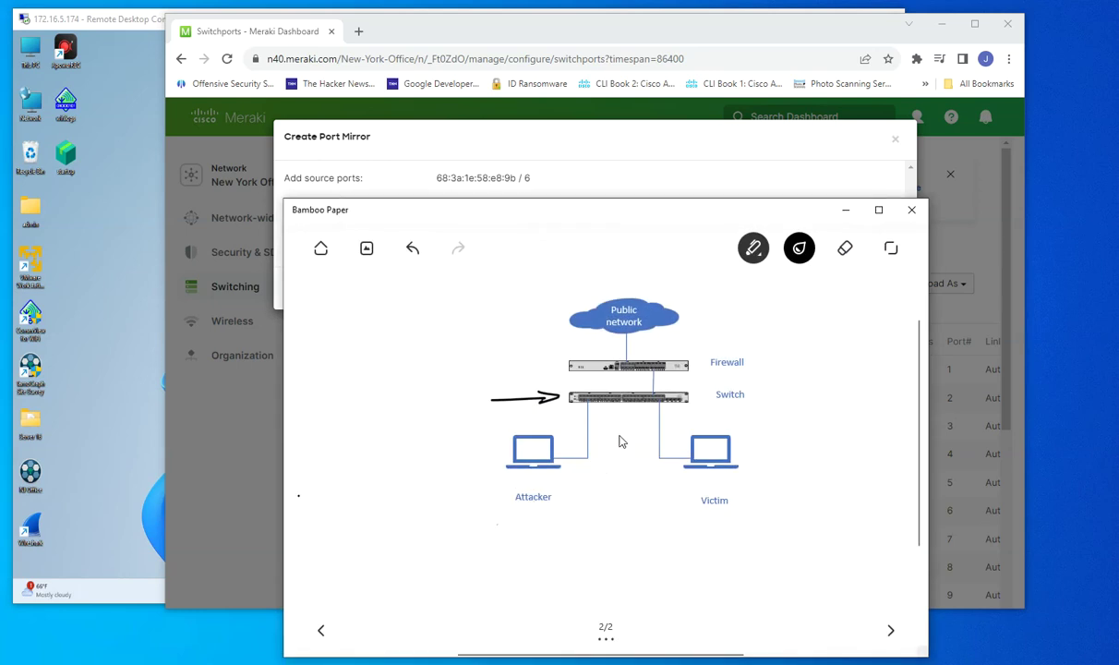
left_click(847, 212)
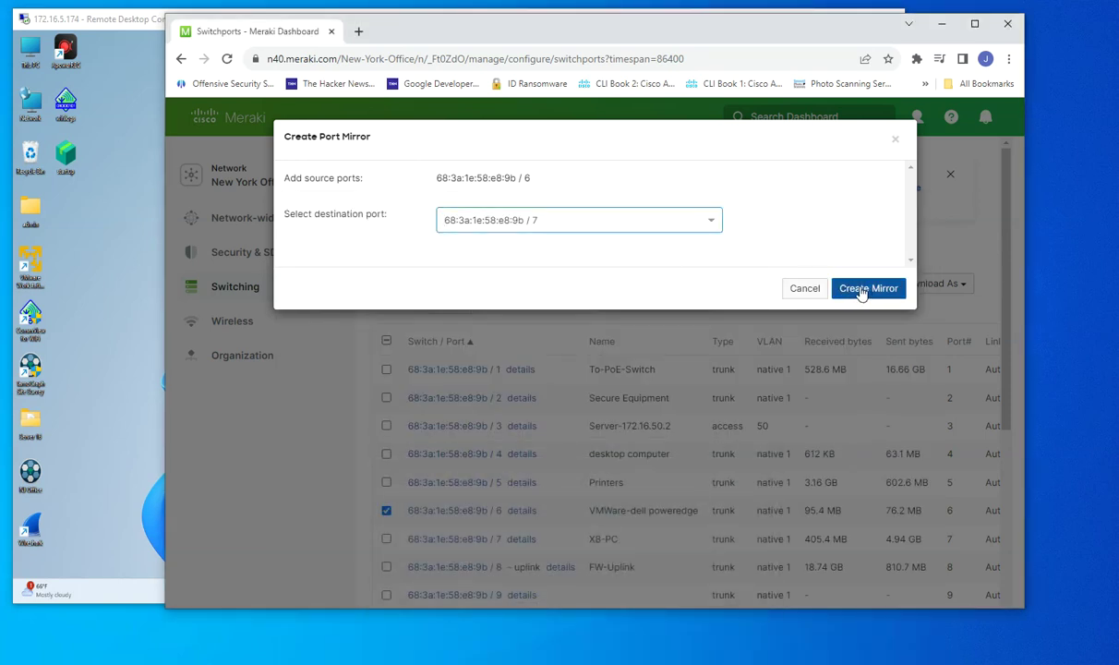
left_click(861, 290)
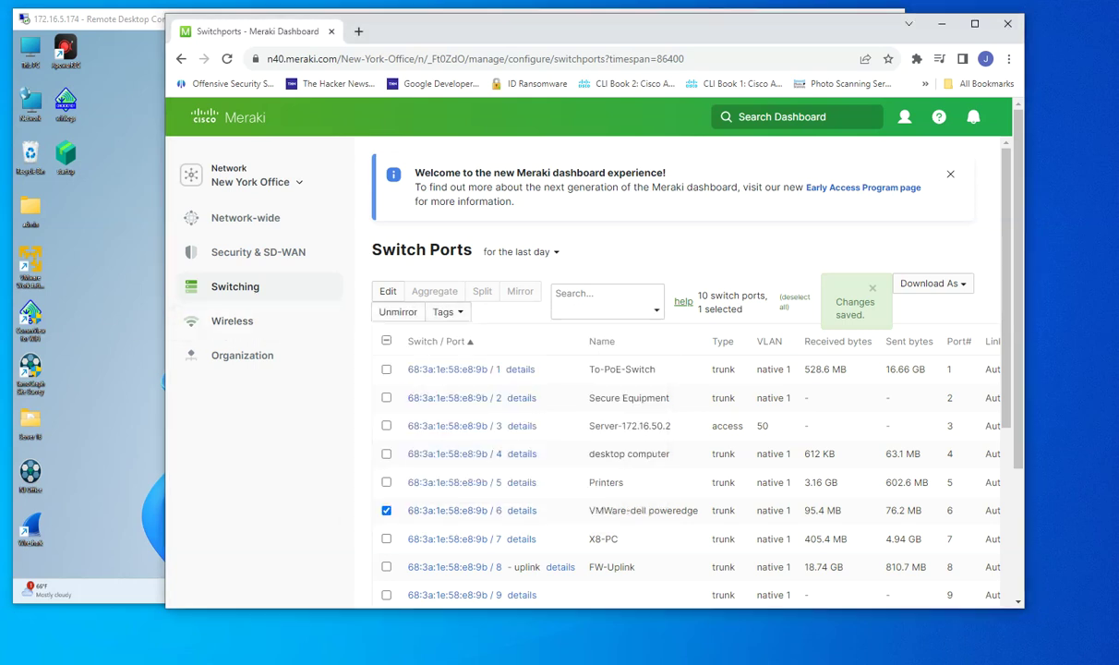
Step: Switch to Wireshark and reposition its window so the full list of capture interfaces is in view
left_click(508, 663)
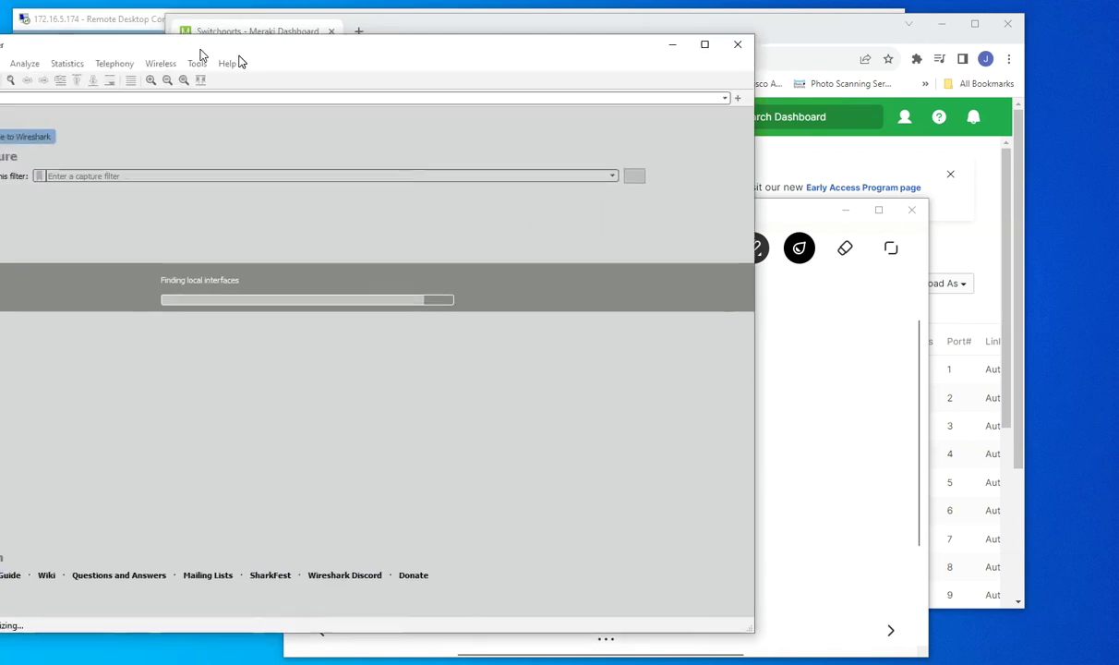
left_click_drag(200, 50, 387, 72)
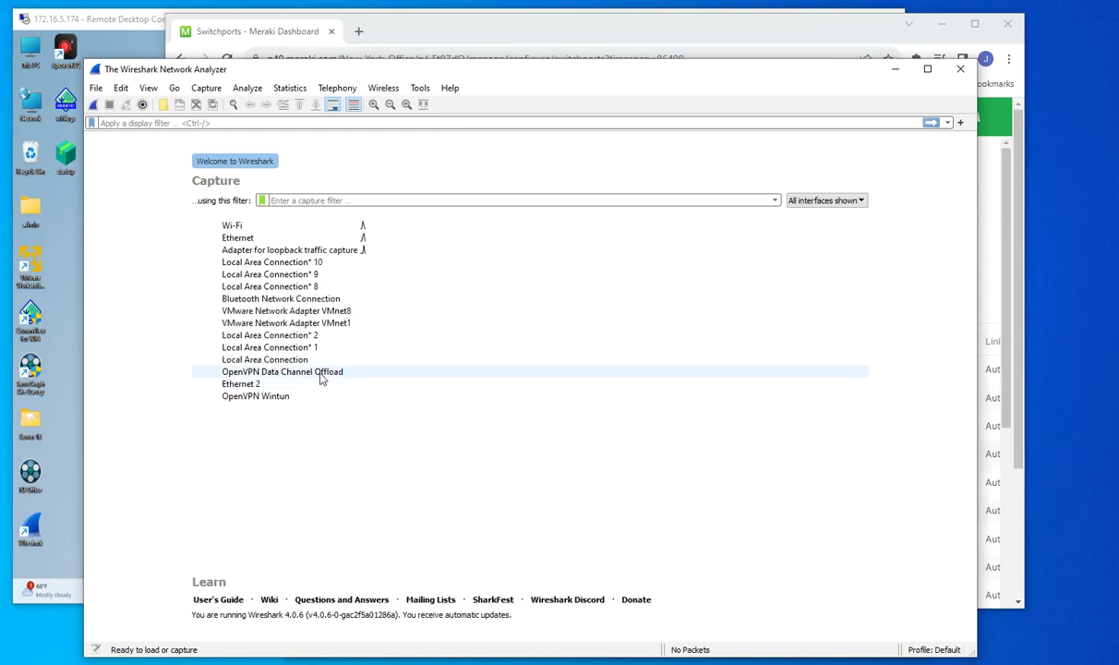
mouse_move(321, 379)
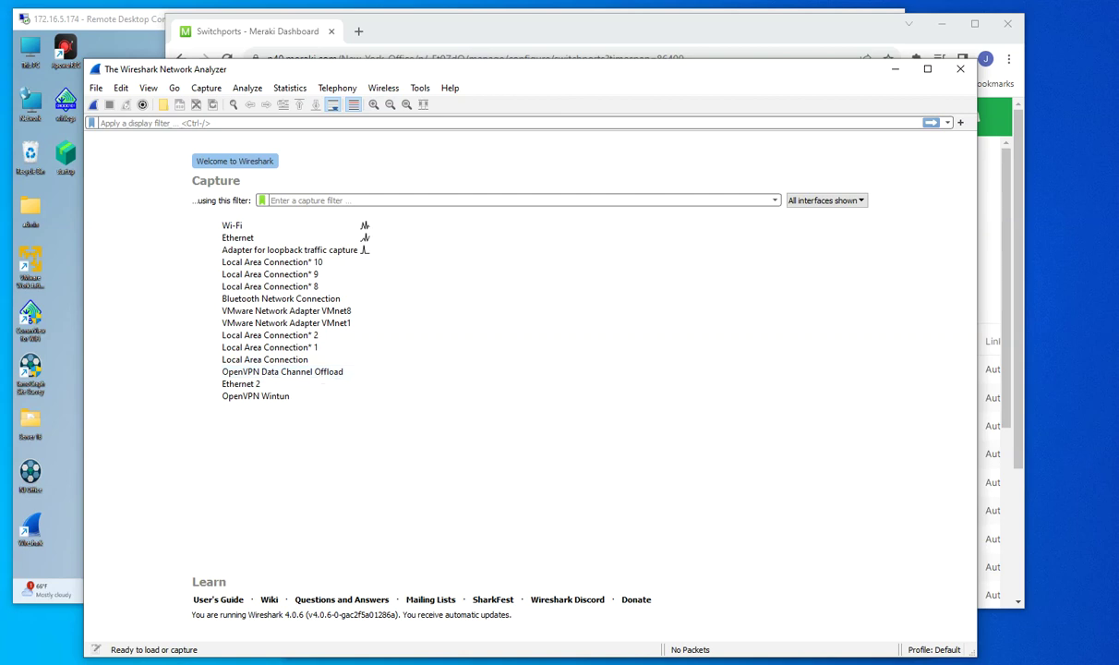
Step: On the Bamboo Paper diagram, circle both switch ports, trace the mirrored path to the Attacker and handwrite a Wireshark label beside it
key("alt+Tab")
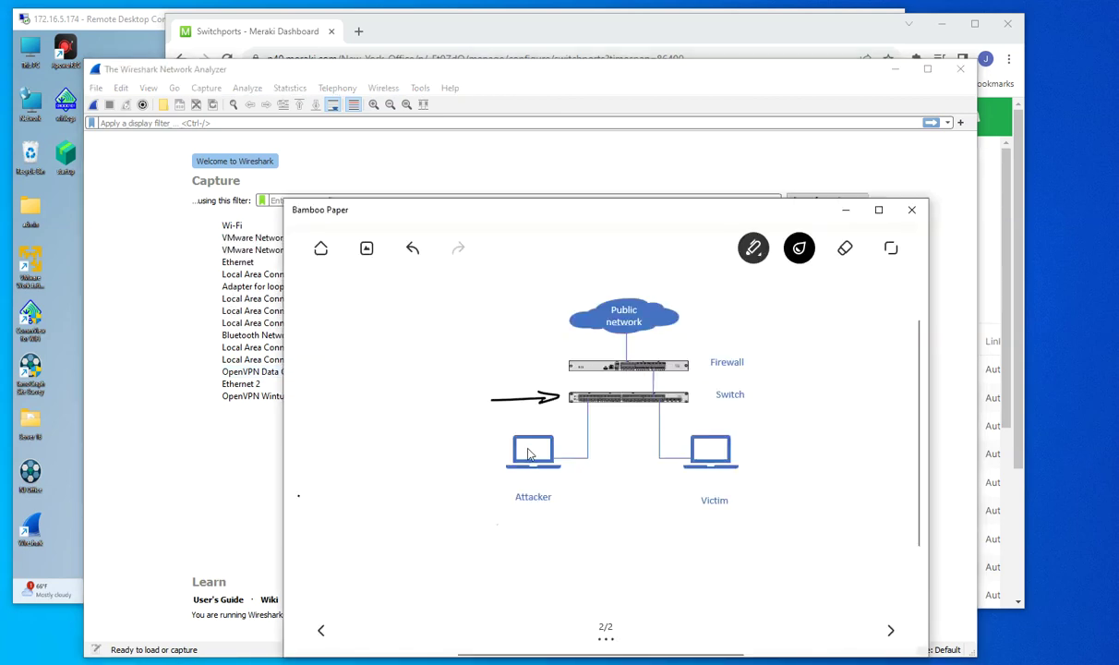
left_click_drag(478, 210, 590, 191)
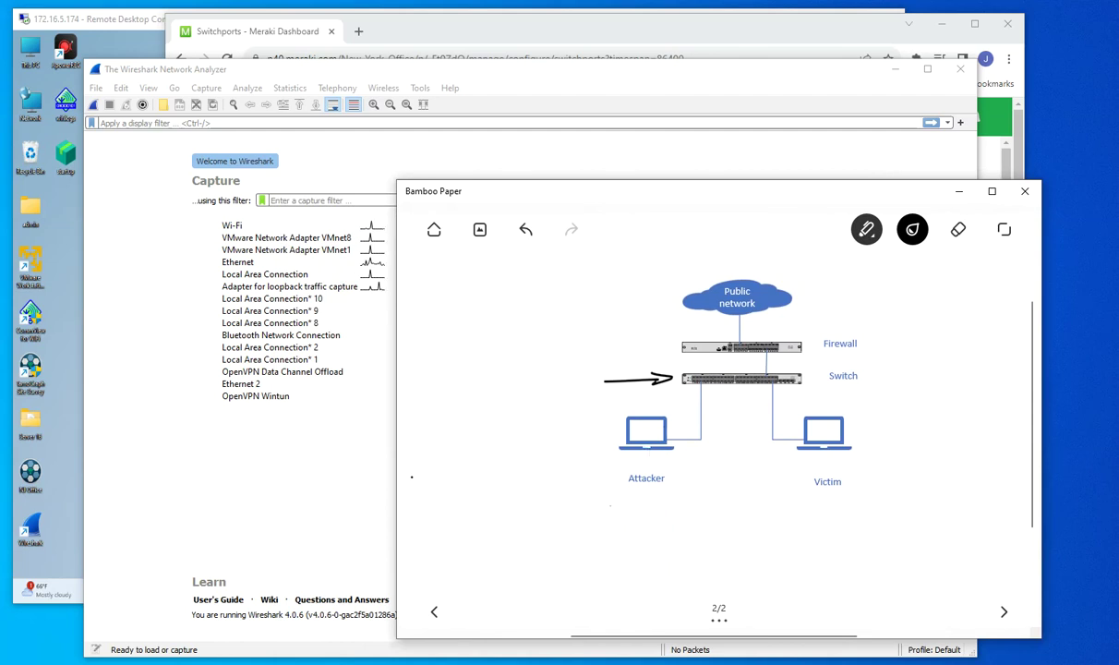
left_click_drag(692, 414, 716, 420)
left_click_drag(704, 377, 709, 381)
mouse_move(585, 434)
left_mouse_down()
mouse_move(606, 428)
mouse_move(625, 447)
left_mouse_up()
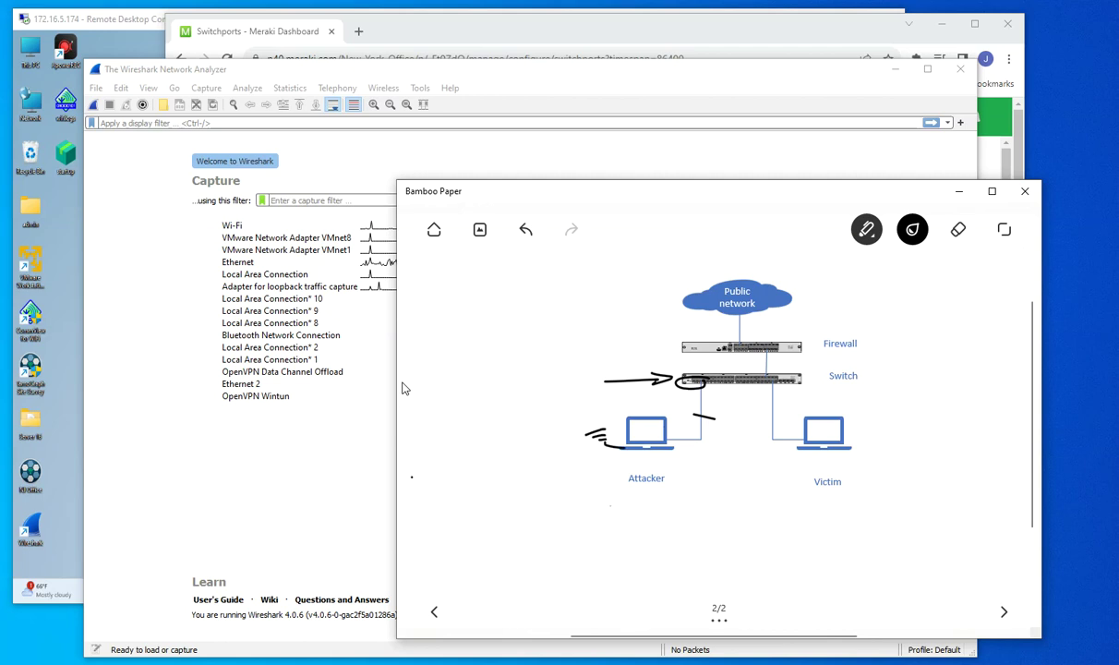
mouse_move(783, 379)
left_mouse_down()
mouse_move(691, 373)
mouse_move(666, 435)
left_mouse_up()
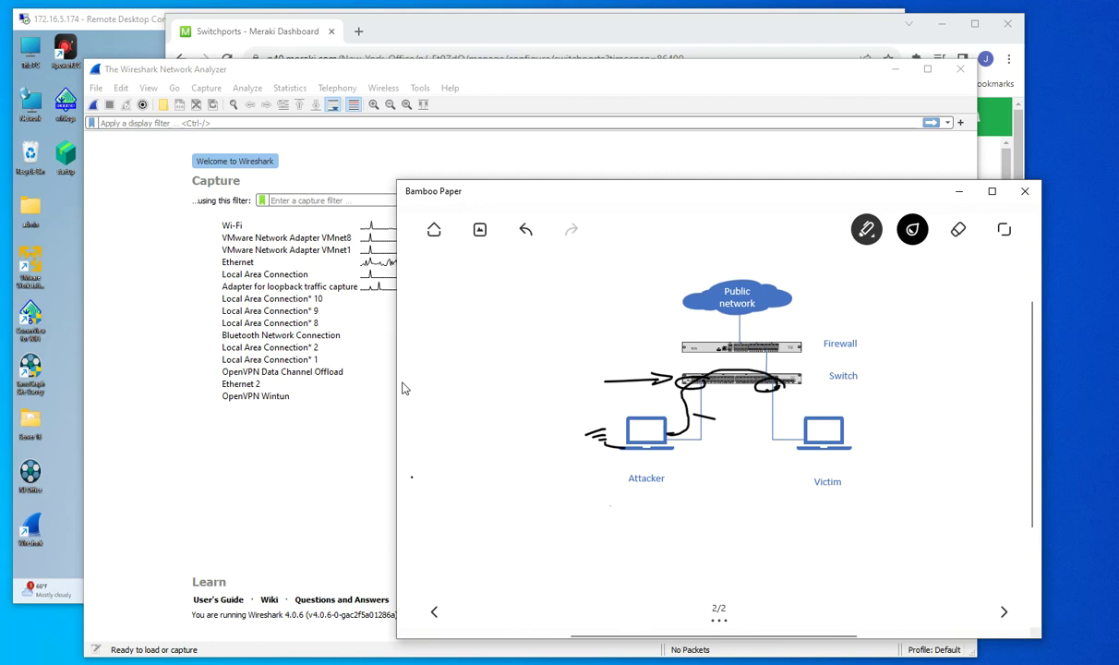
left_click_drag(502, 412, 605, 414)
left_click_drag(533, 441, 594, 439)
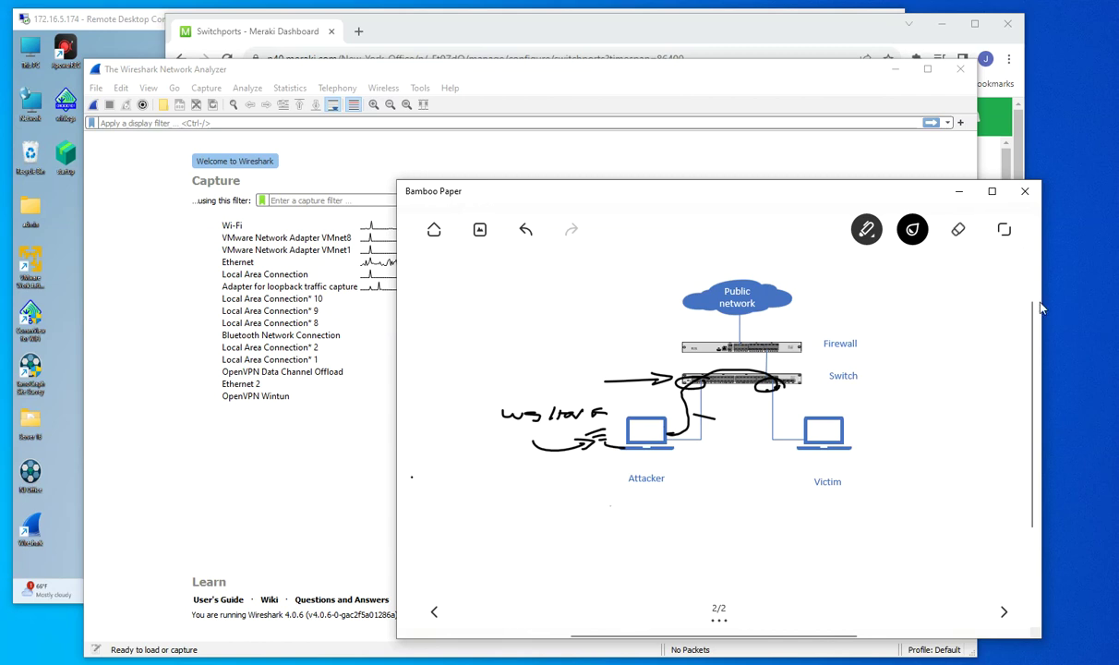
Step: Erase the handwritten annotations from the network diagram and minimise the whiteboard
left_click(959, 229)
mouse_move(703, 395)
left_mouse_down()
mouse_move(641, 385)
mouse_move(798, 381)
mouse_move(515, 446)
mouse_move(597, 385)
mouse_move(601, 366)
left_mouse_up()
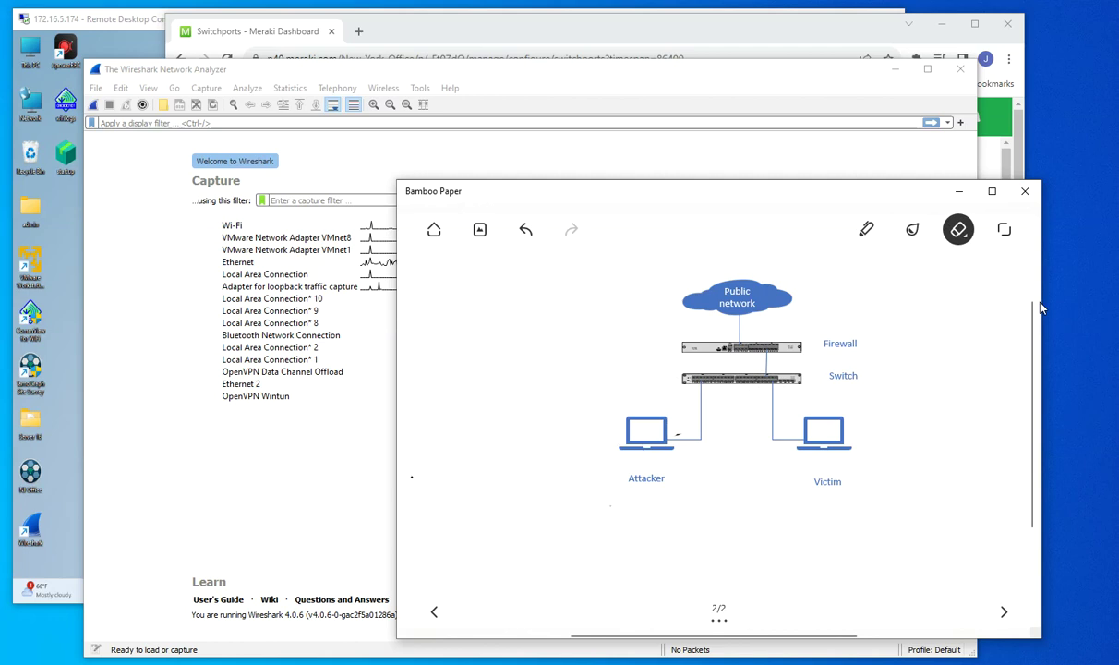
left_click(967, 197)
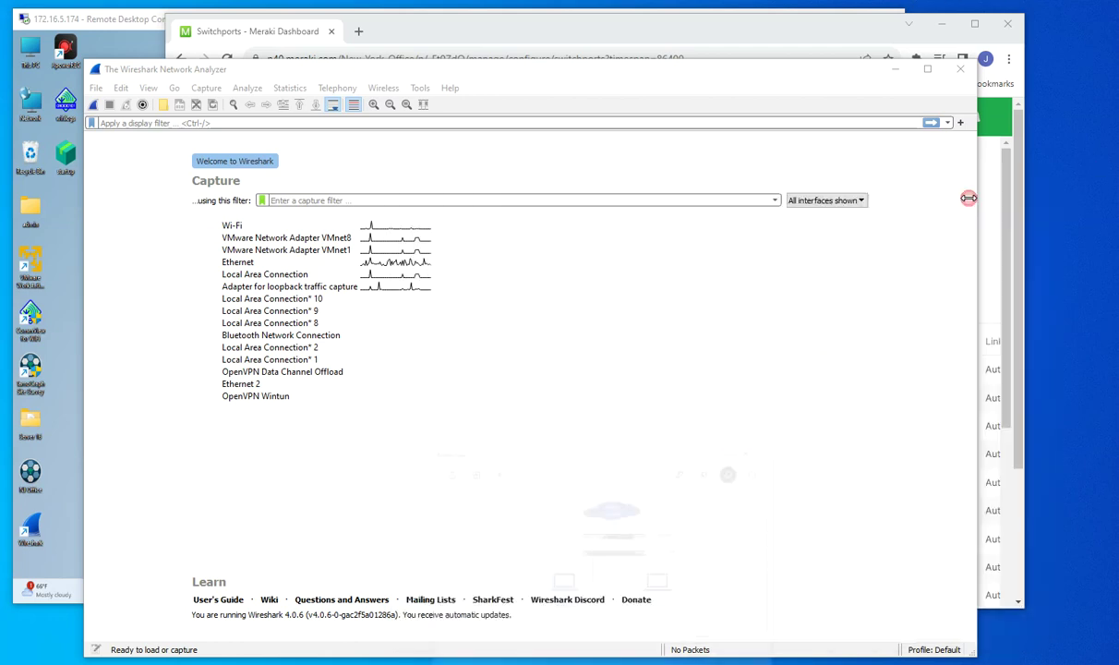
Step: Capture traffic on the Ethernet interface with the display filter icmp, select an 8.8.8.8 echo reply and stop the capture
left_click(265, 266)
double_click(265, 266)
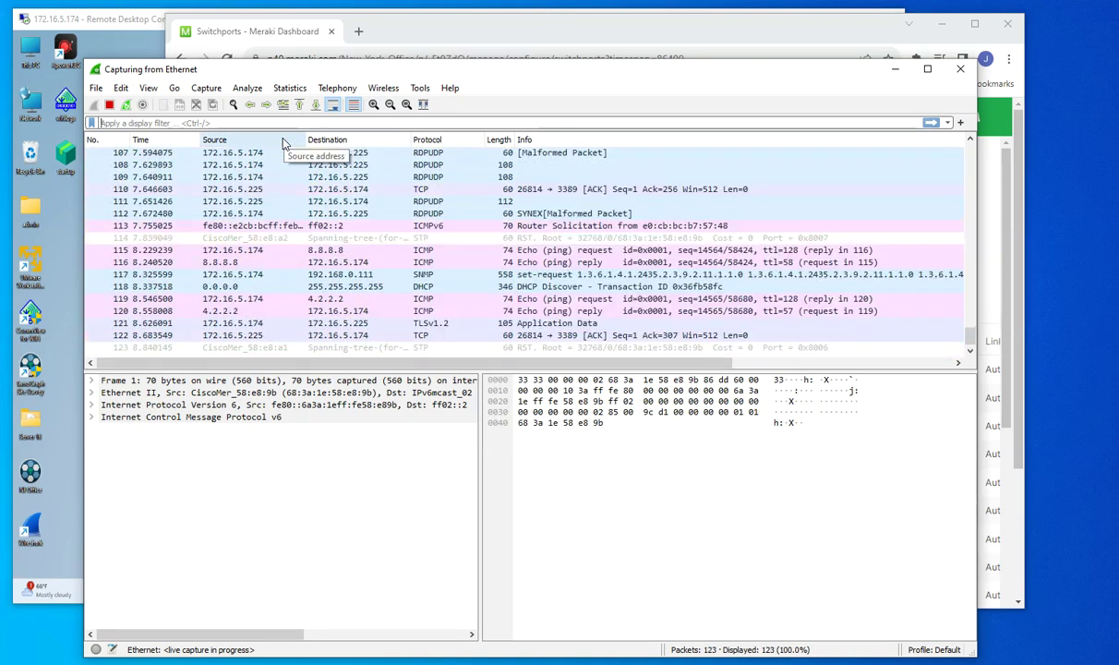
type("icmp")
key("Return")
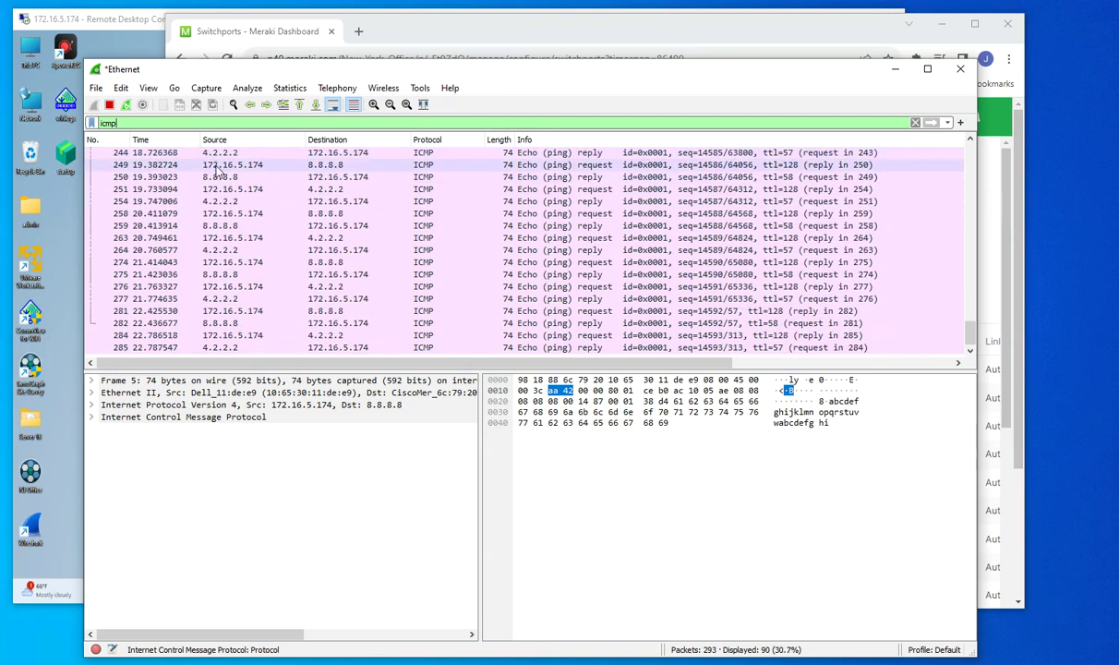
left_click(222, 176)
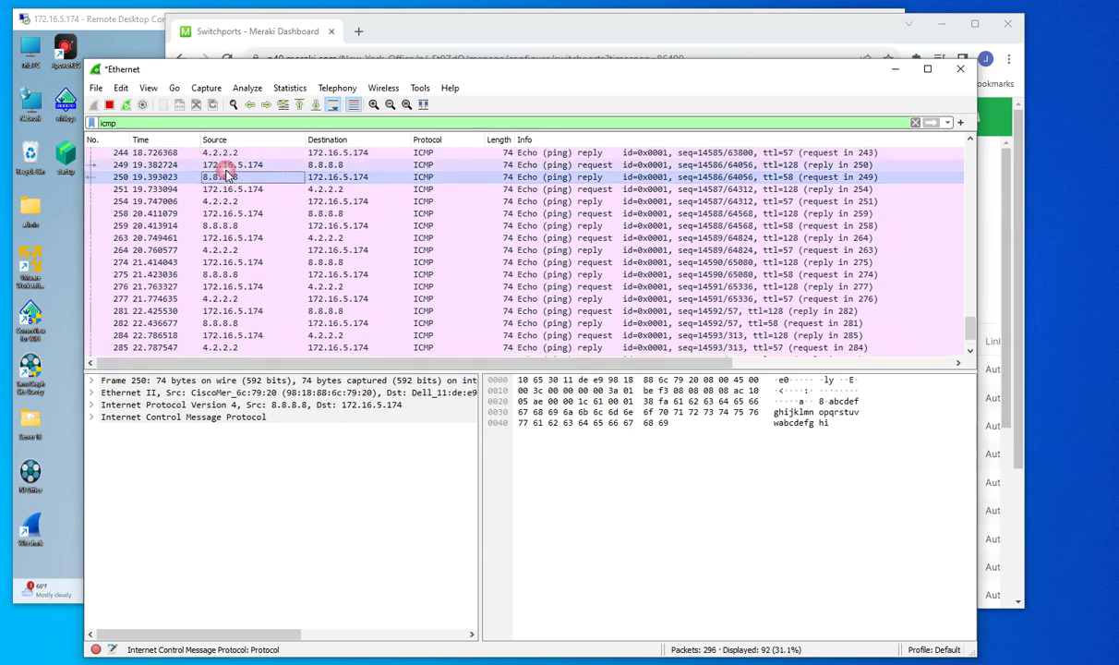
left_click(109, 105)
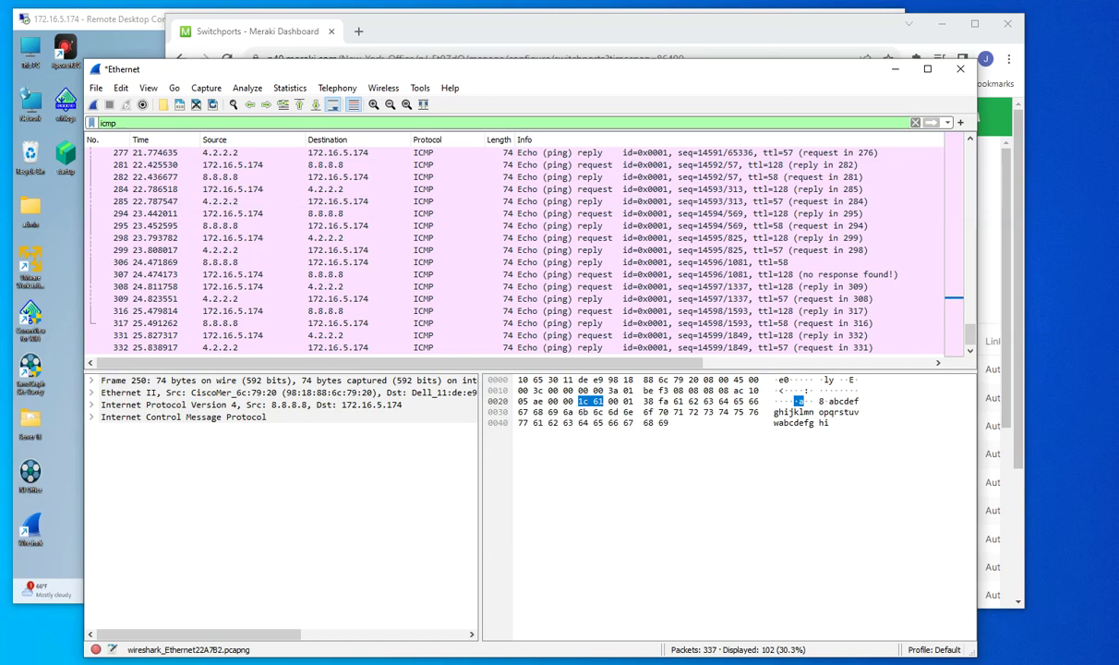
Step: Switch to the 172.16.5.174 Remote Desktop session and stop the continuous ping to 4.2.2.2
left_click(340, 663)
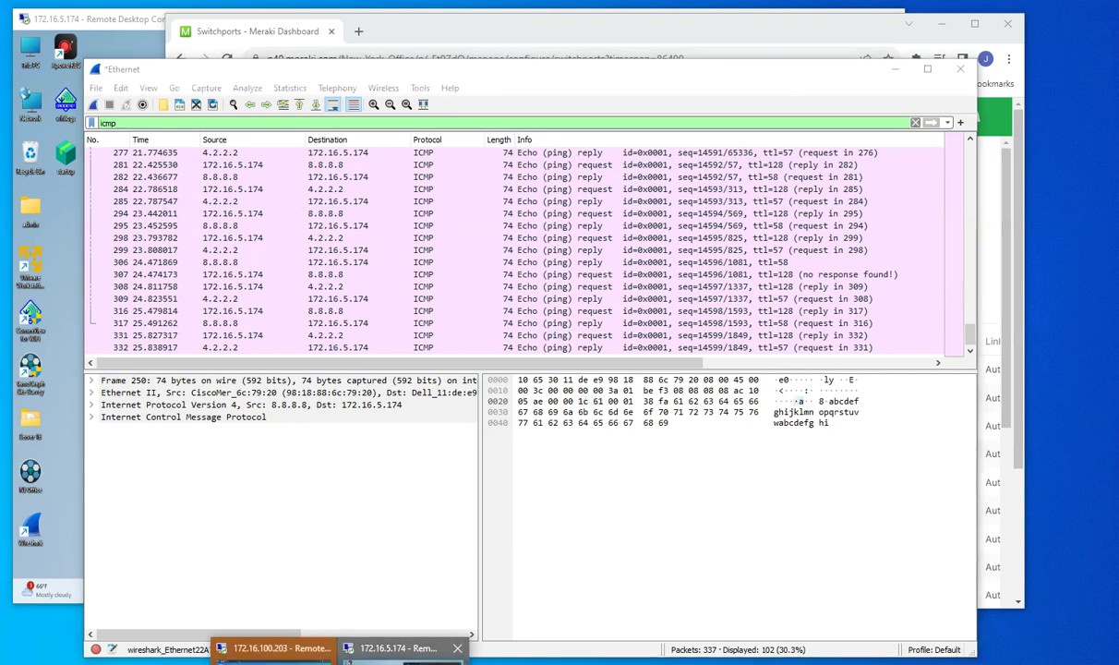
left_click(397, 648)
left_click(585, 358)
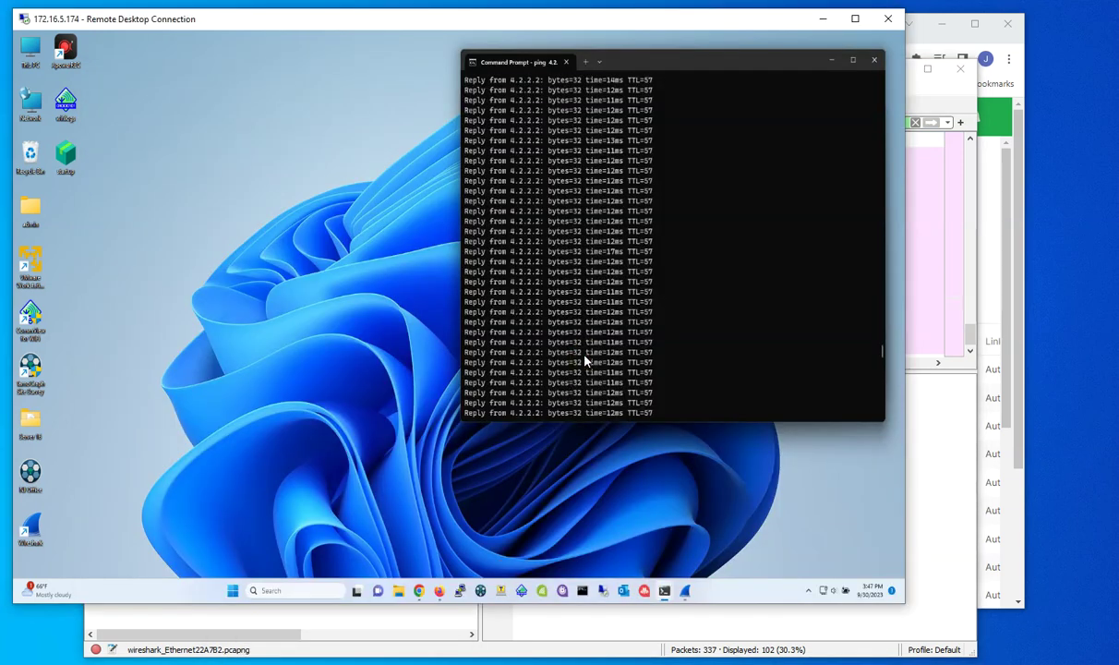
key("ctrl+c")
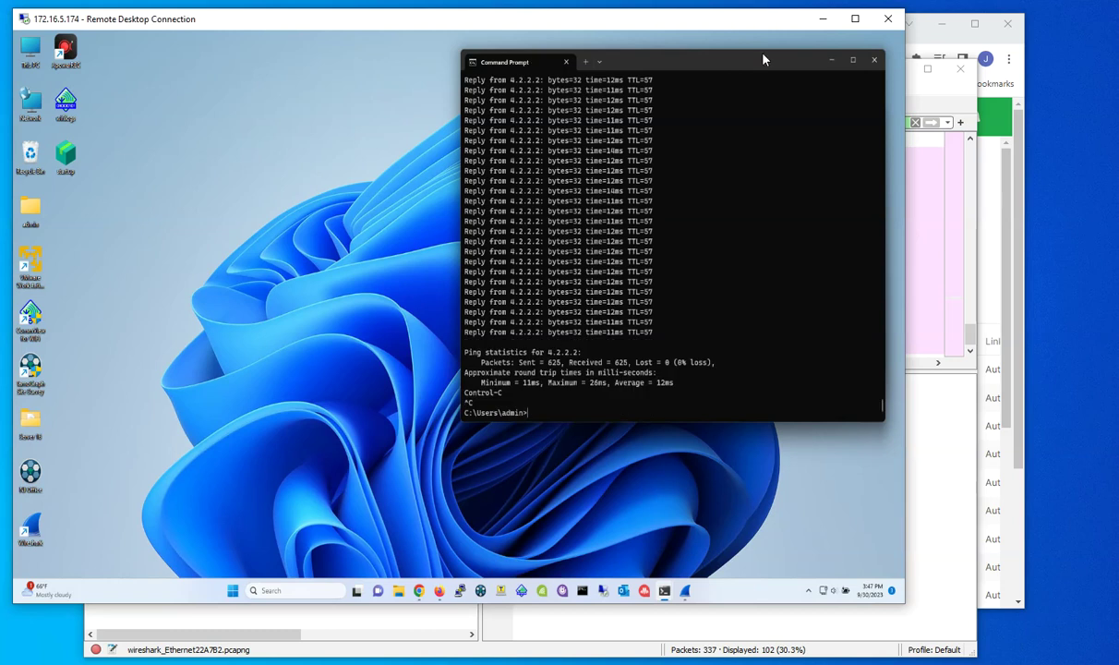
Step: Run ipconfig and examine the IPv4 addresses of the BUILT-IN ETHERNET and BUILT-IN WIFI adapters
type("ipconfig")
key("Return")
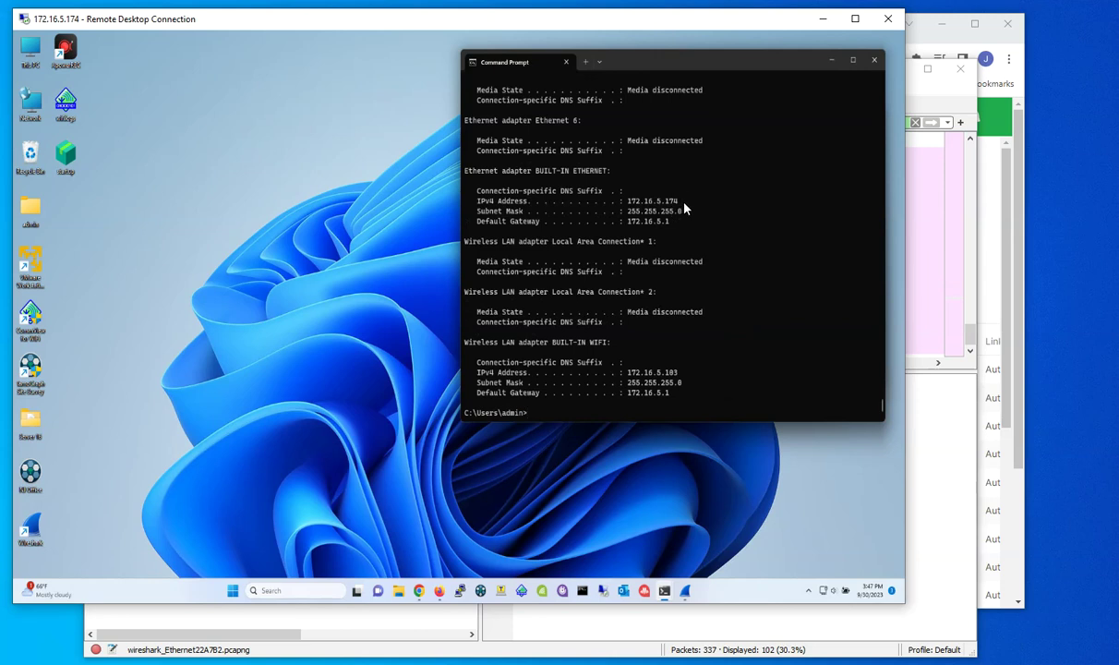
left_click_drag(636, 210, 627, 207)
left_click_drag(684, 373, 627, 373)
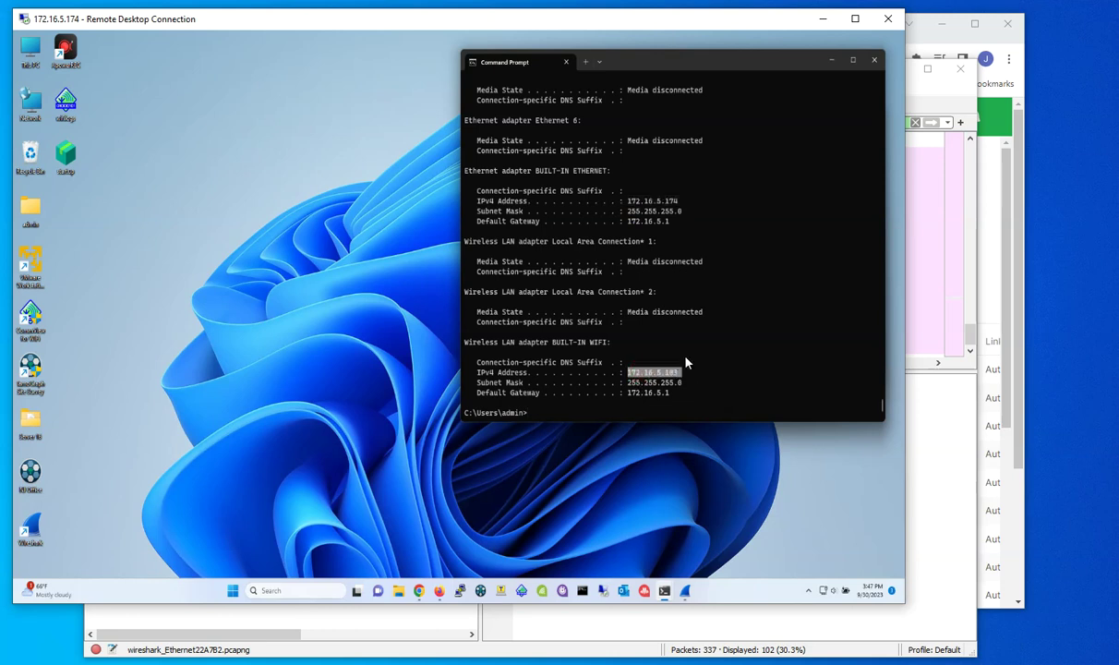
Step: Switch to the Bamboo Paper diagram and mark the Victim-side switch port, the Attacker-side switch port and the Victim laptop
left_click(572, 663)
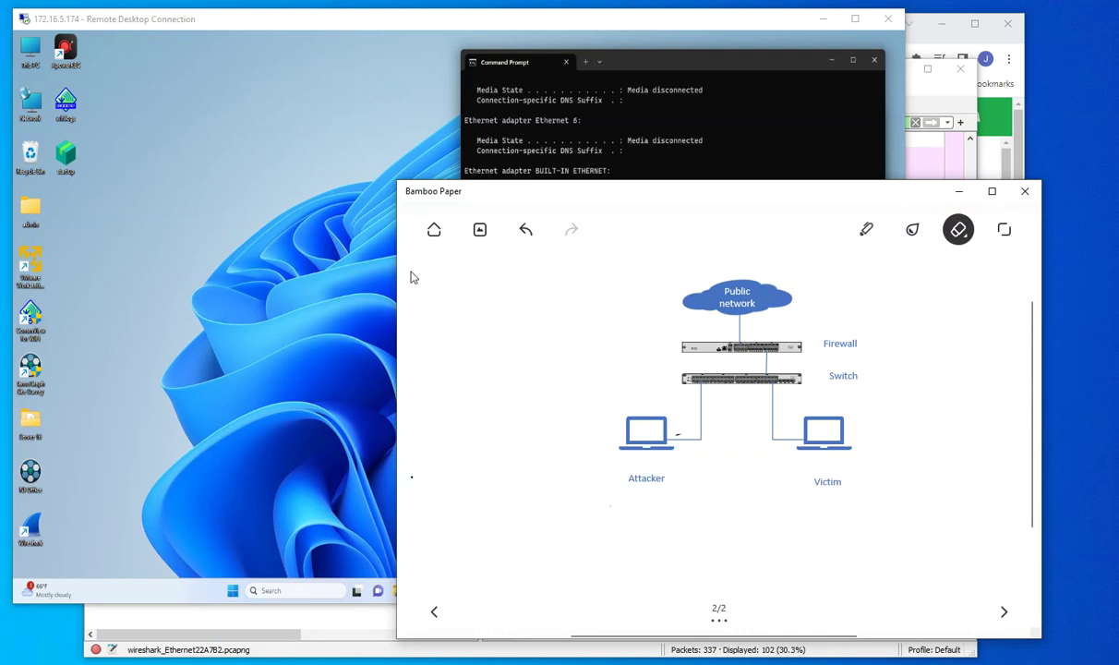
mouse_move(800, 373)
left_mouse_down()
mouse_move(770, 379)
mouse_move(799, 379)
left_mouse_up()
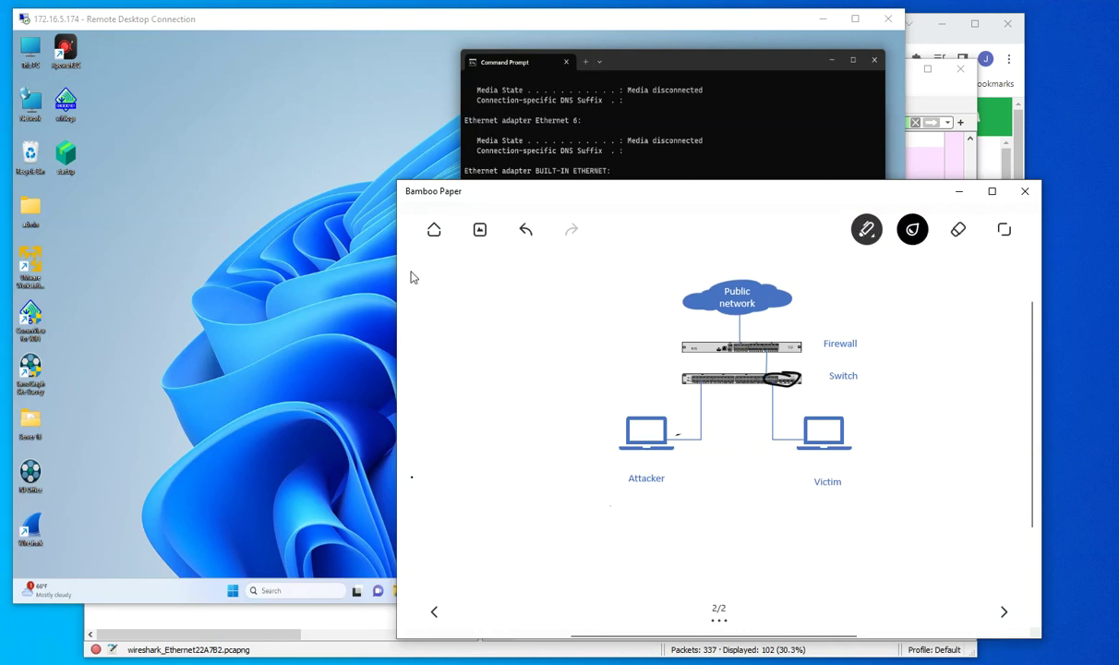
left_click_drag(703, 378, 690, 387)
mouse_move(869, 417)
left_mouse_down()
mouse_move(879, 430)
mouse_move(853, 447)
left_mouse_up()
Step: Recheck the remote machine's Ethernet address and inspect the 172.16.5.174 echo request to 8.8.8.8 in the Wireshark capture
left_click(749, 68)
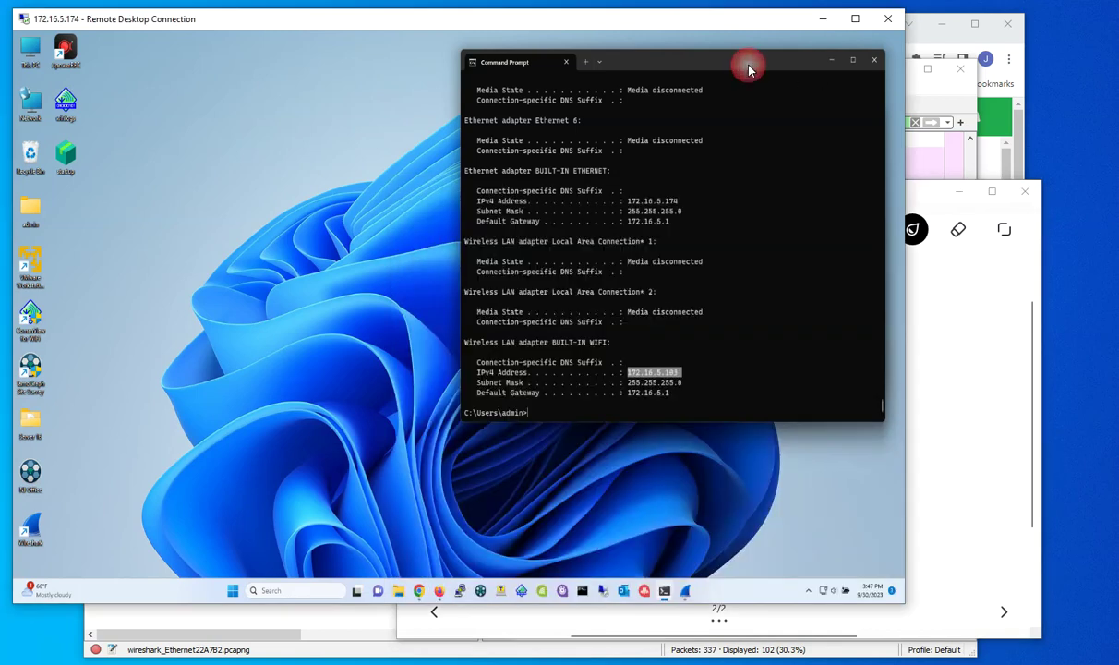
left_click(684, 206)
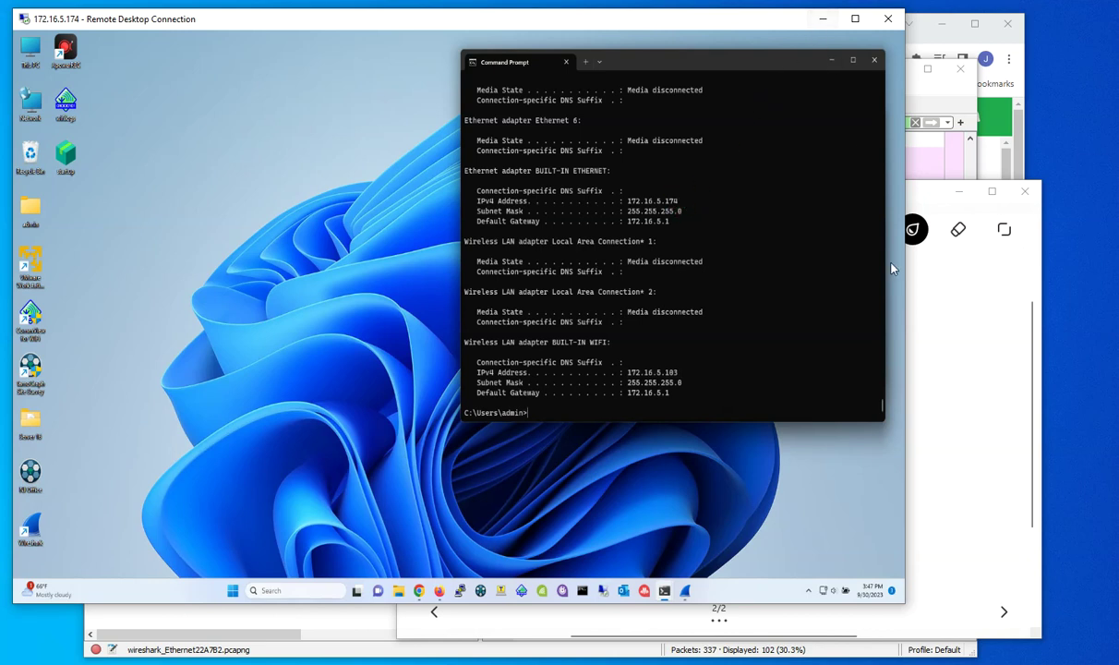
left_click(916, 96)
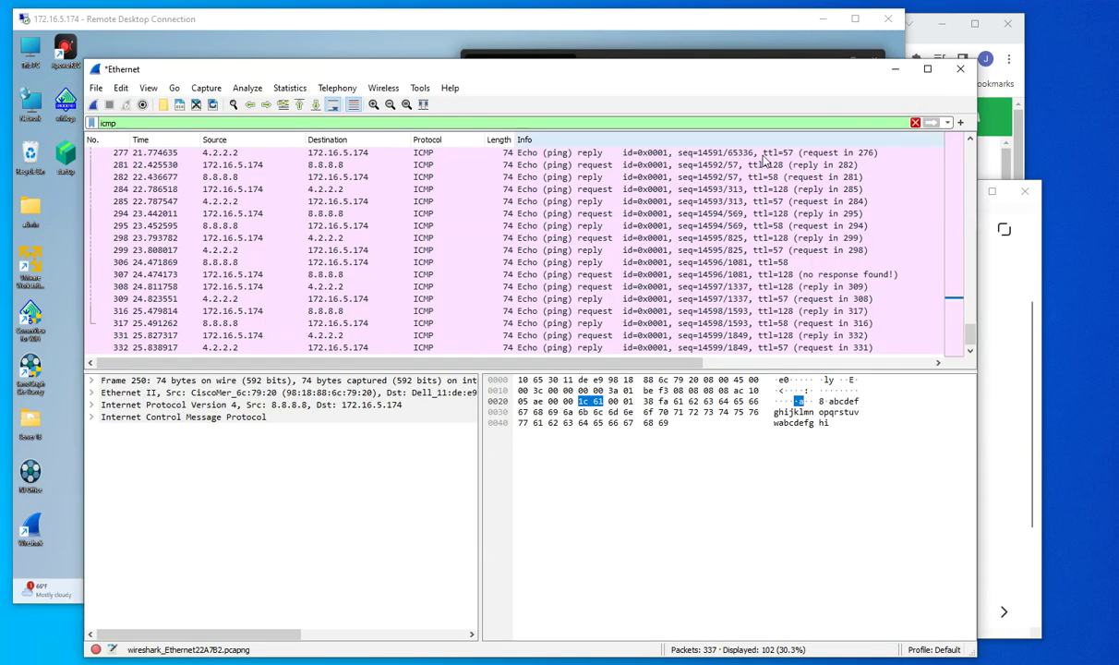
left_click(261, 166)
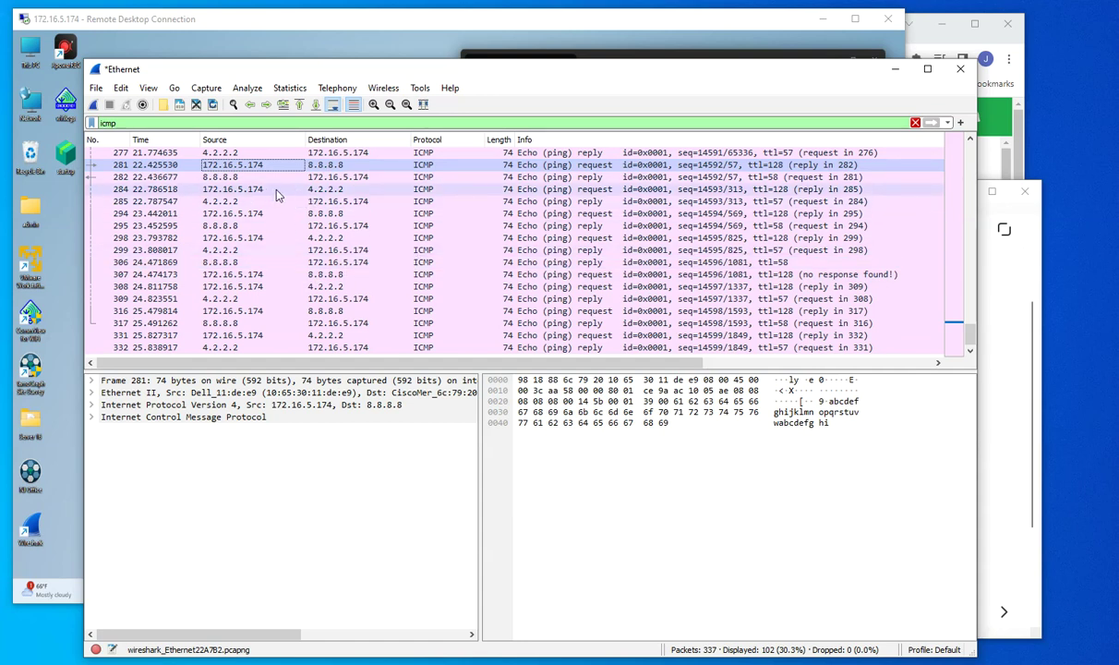
Step: Inspect the echo reply from 4.2.2.2 in the Wireshark capture and bring up the Bank of America login page in the remote session
left_click(264, 249)
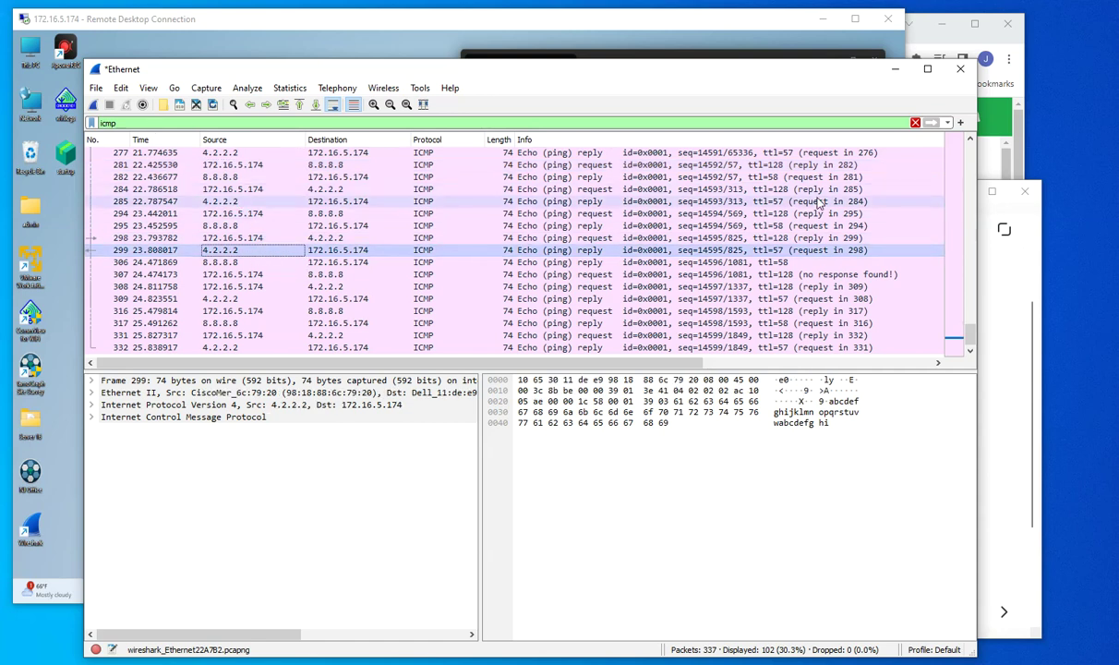
left_click(895, 72)
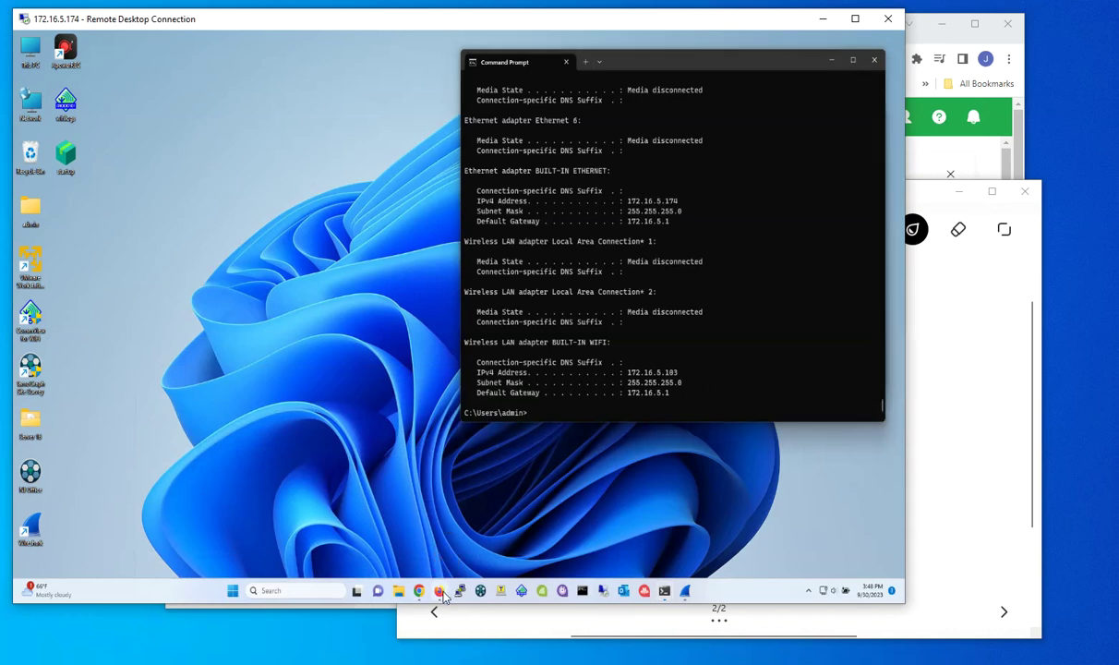
mouse_move(444, 574)
left_click(436, 528)
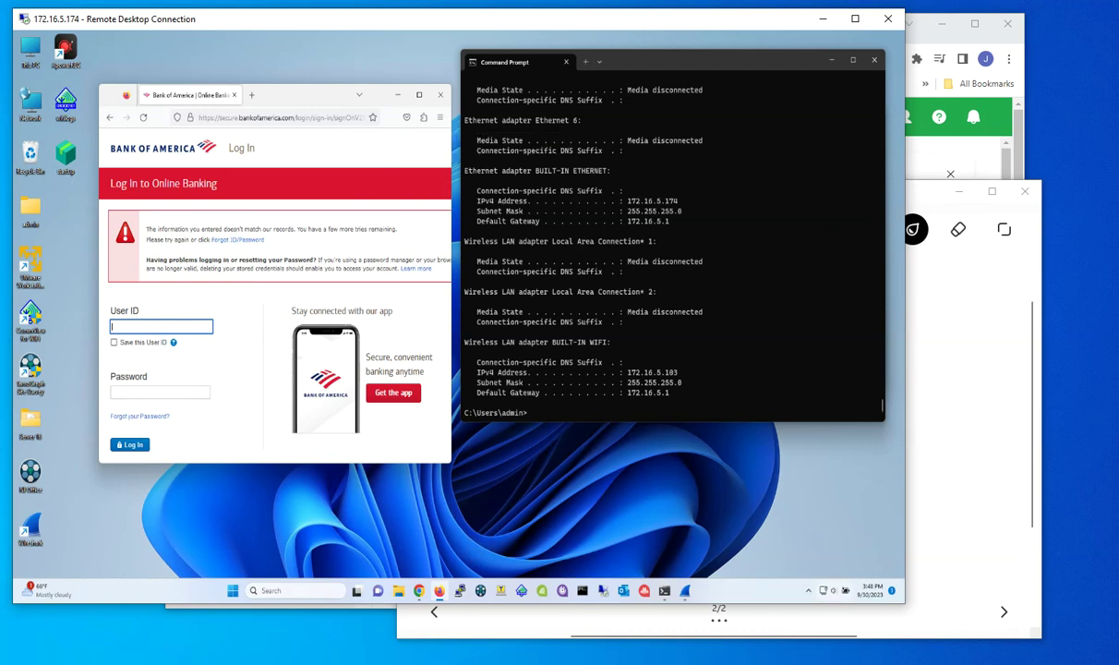
left_click(330, 663)
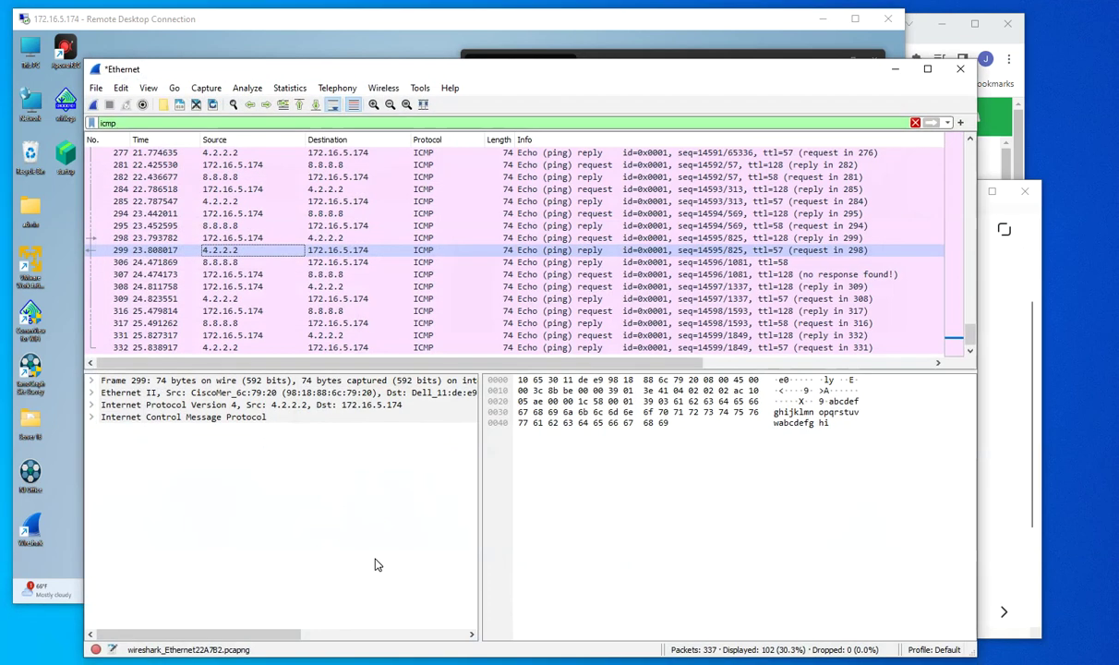
left_click(901, 71)
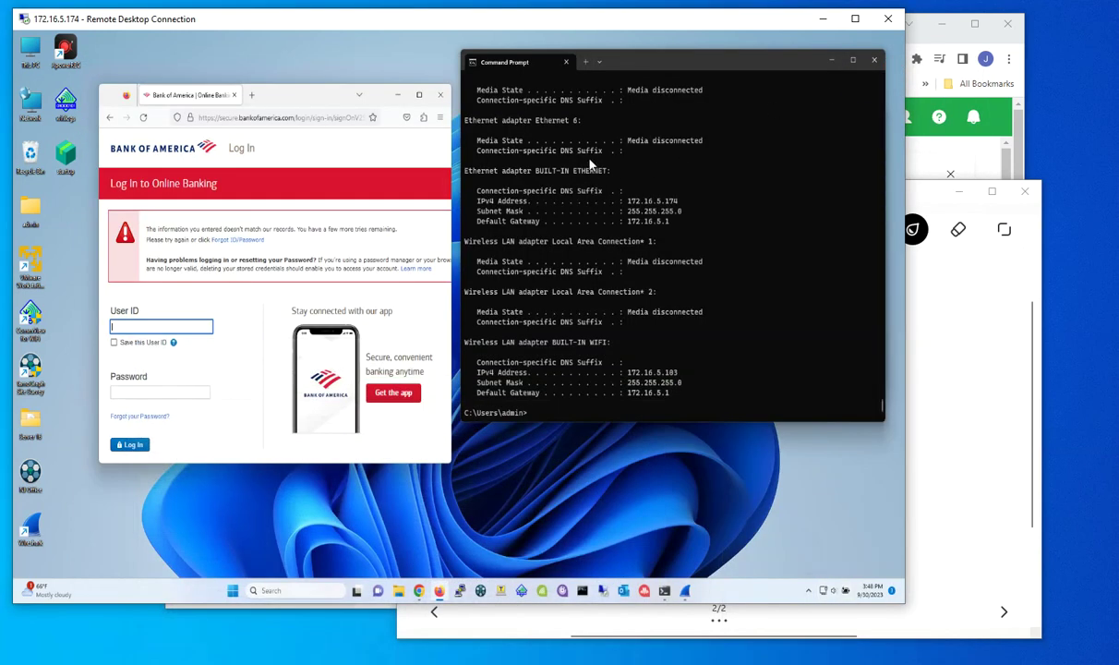
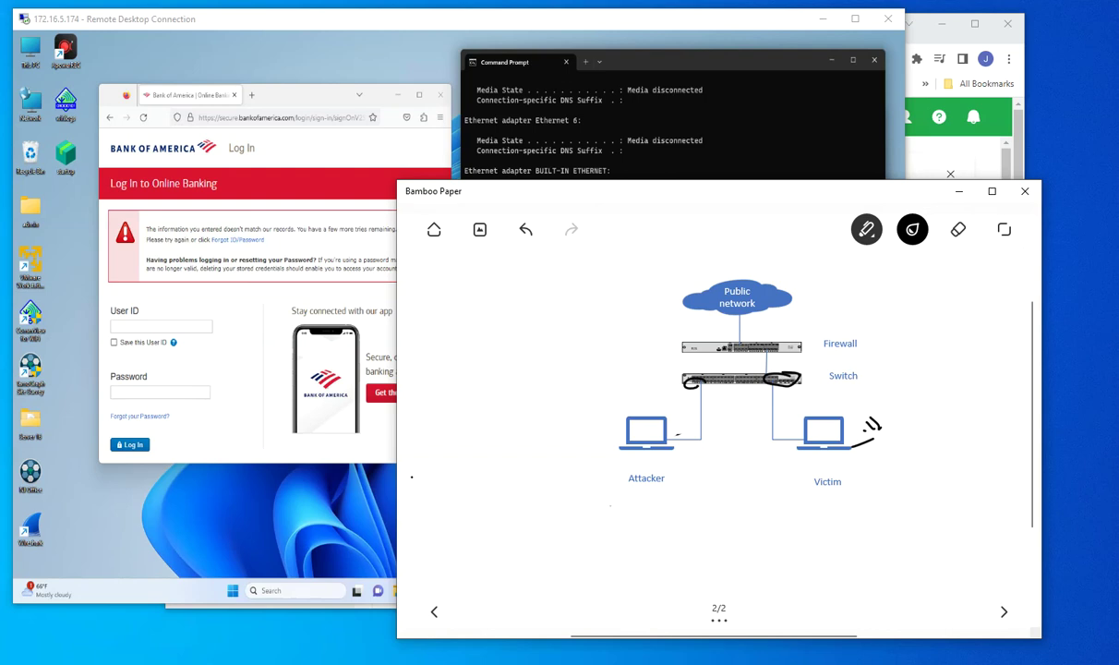
Step: Erase the pen mark beside the Victim laptop in the Bamboo Paper diagram and handwrite HTTP below the Victim label
left_click(959, 229)
mouse_move(867, 427)
left_mouse_down()
mouse_move(887, 429)
mouse_move(851, 421)
mouse_move(872, 439)
left_mouse_up()
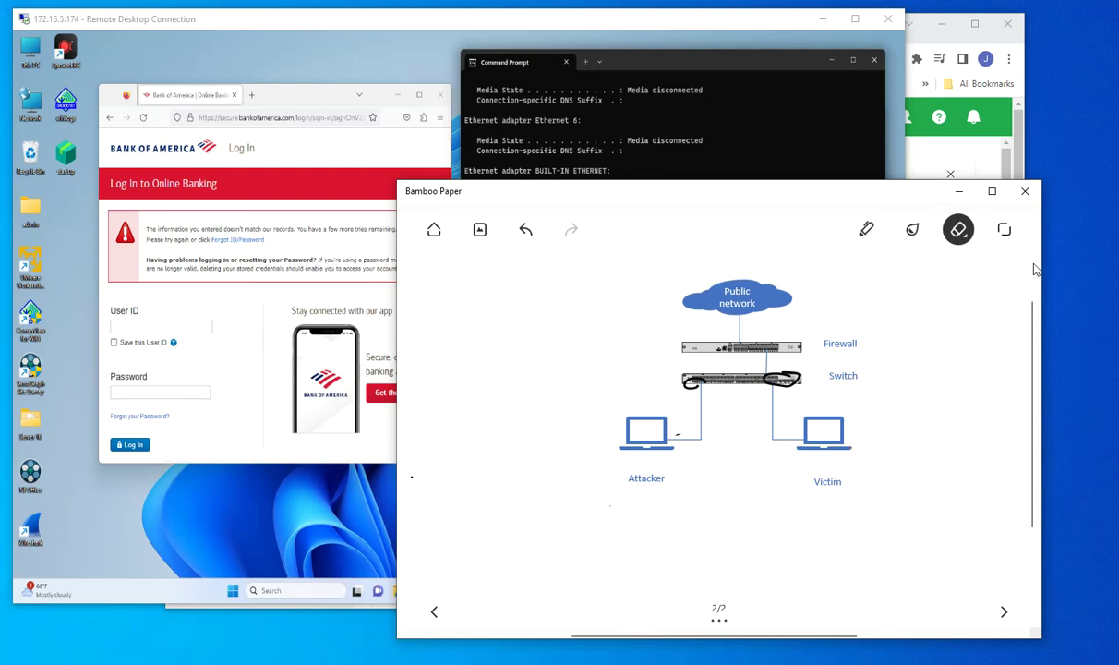
left_click(868, 214)
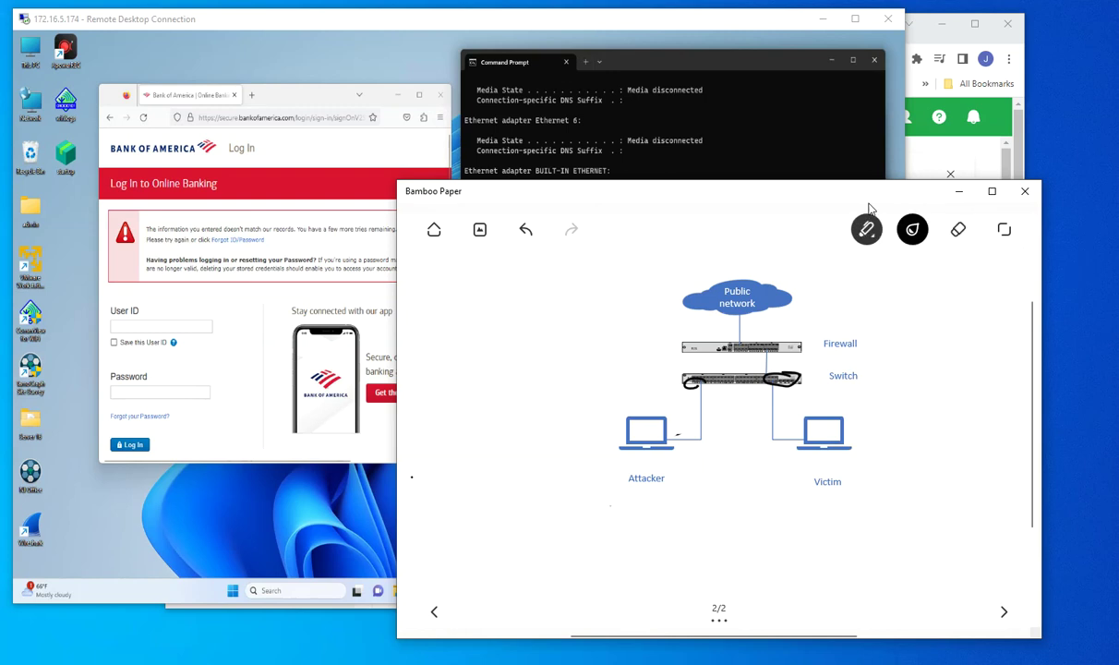
mouse_move(807, 506)
left_mouse_down()
mouse_move(807, 519)
mouse_move(828, 513)
left_mouse_up()
mouse_move(839, 515)
left_mouse_down()
mouse_move(850, 506)
mouse_move(859, 519)
left_mouse_up()
mouse_move(849, 507)
left_mouse_down()
mouse_move(868, 506)
mouse_move(874, 520)
left_mouse_up()
left_click_drag(871, 506, 891, 505)
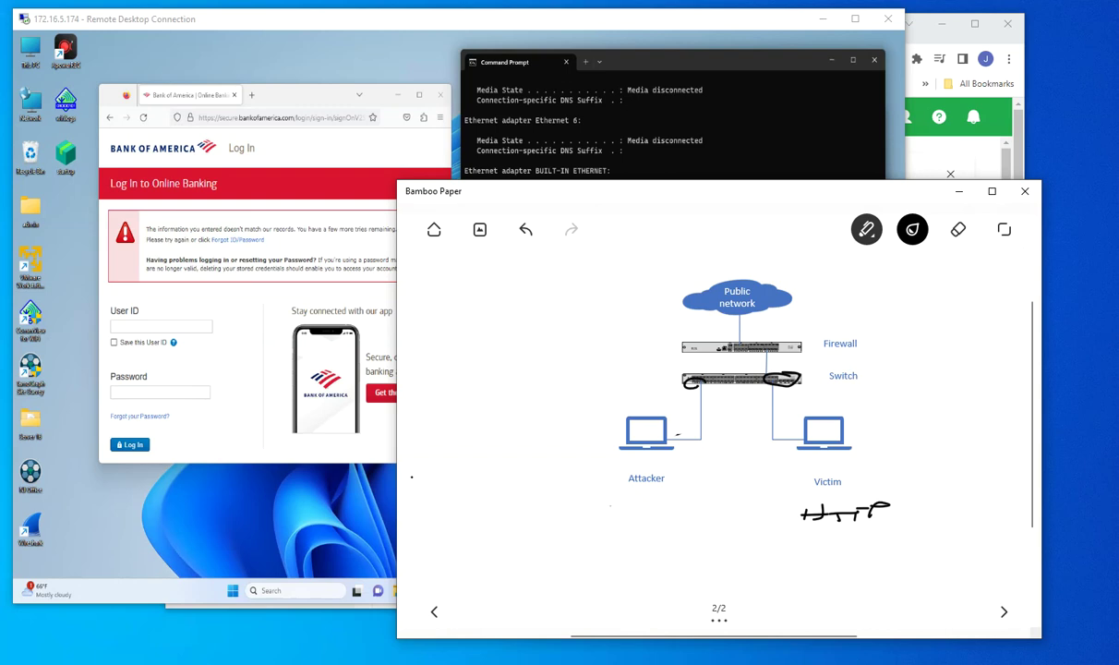
Step: Switch to the Meraki dashboard and remove source port 6 from the port mirror with destination port 7
left_click(1020, 145)
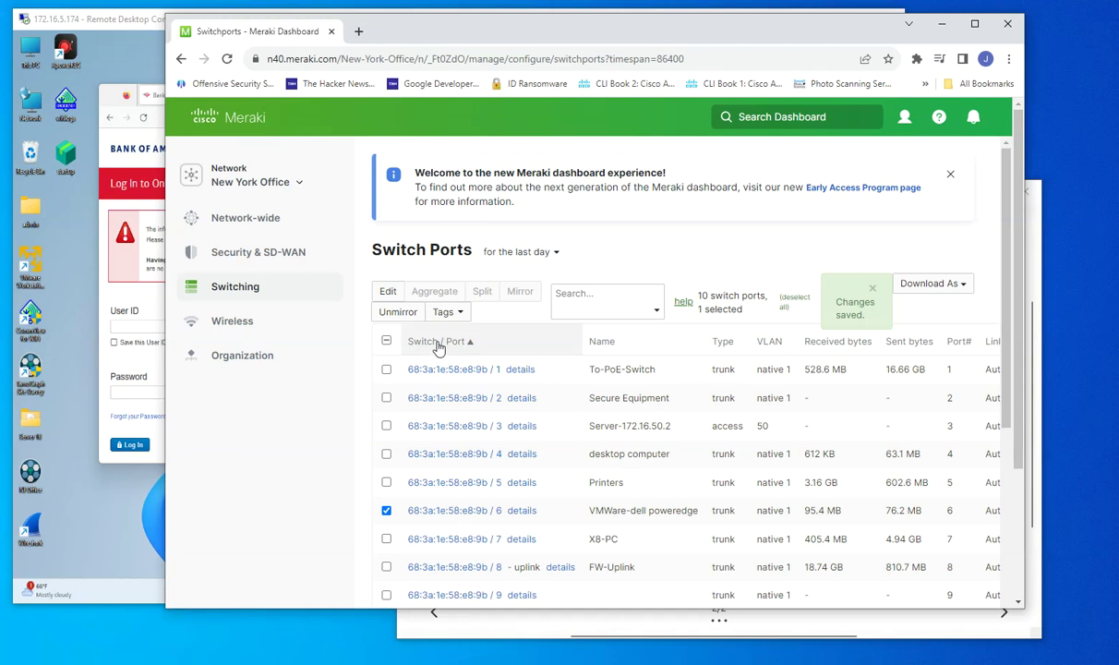
left_click(403, 314)
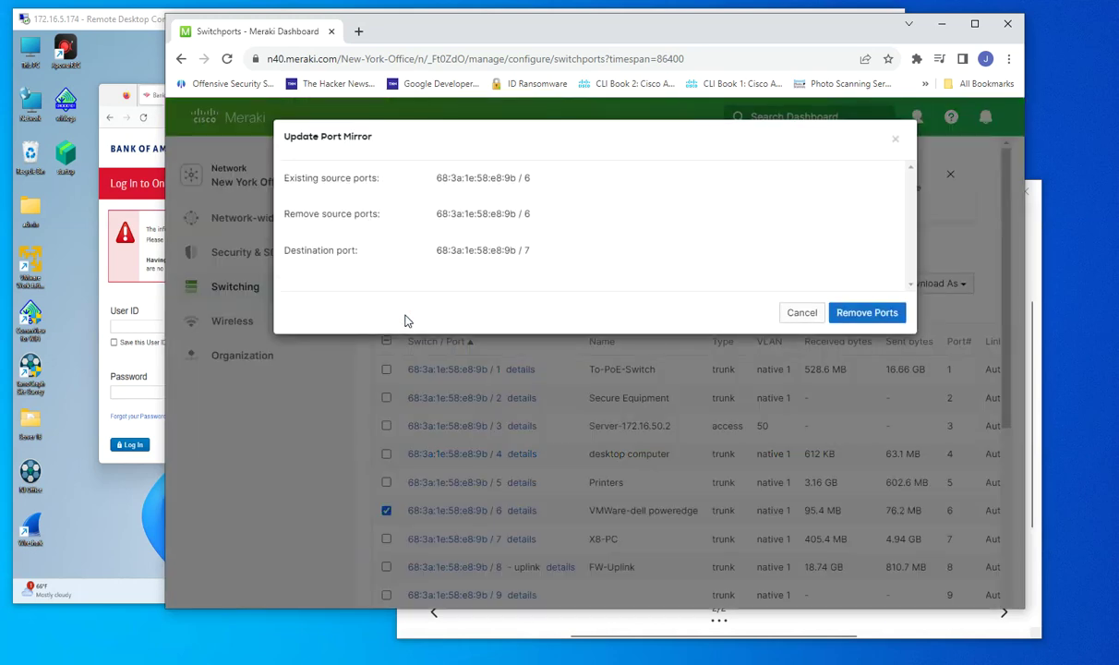
left_click(879, 314)
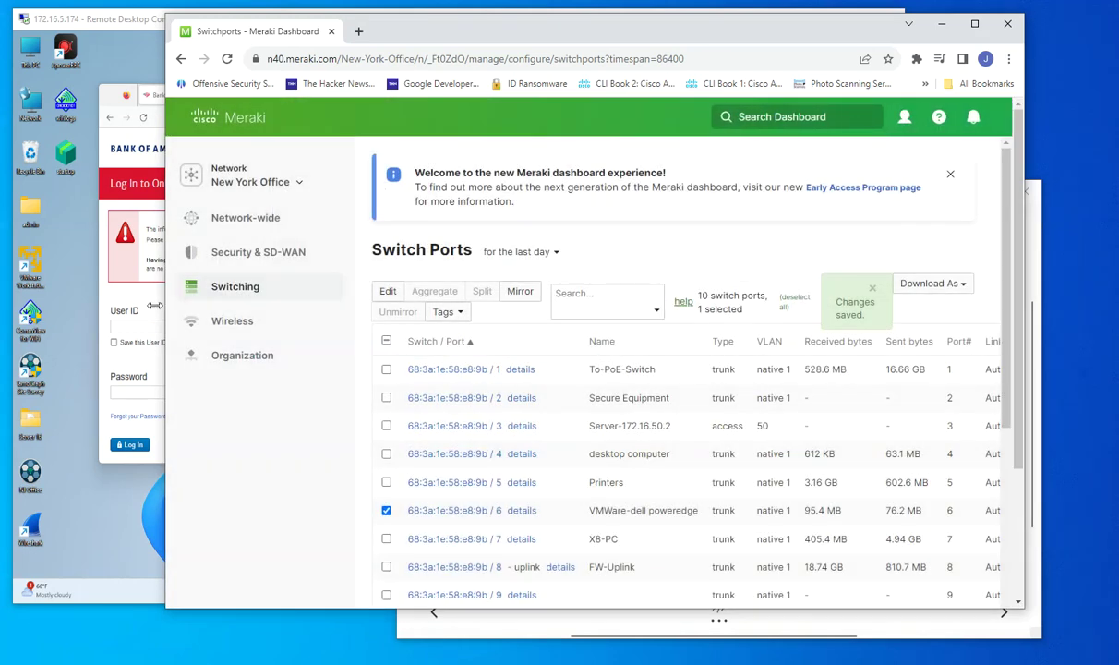
Step: Return to the Bamboo Paper diagram and erase the switch-port marks, the mark beside the Attacker laptop and the HTTP note
left_click(154, 308)
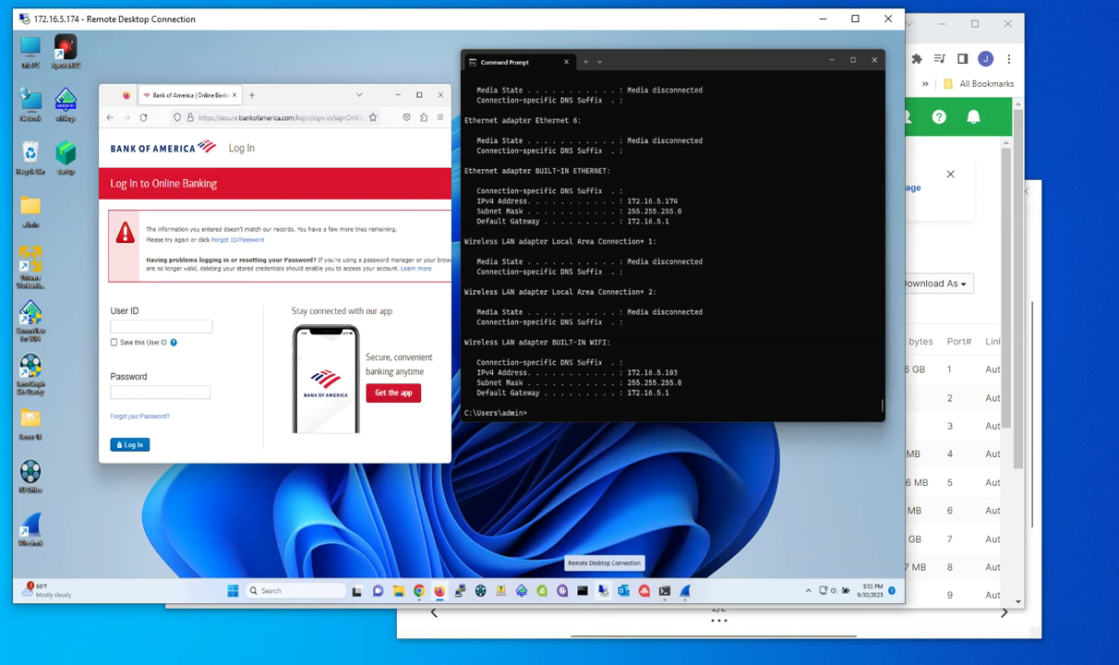
left_click(513, 617)
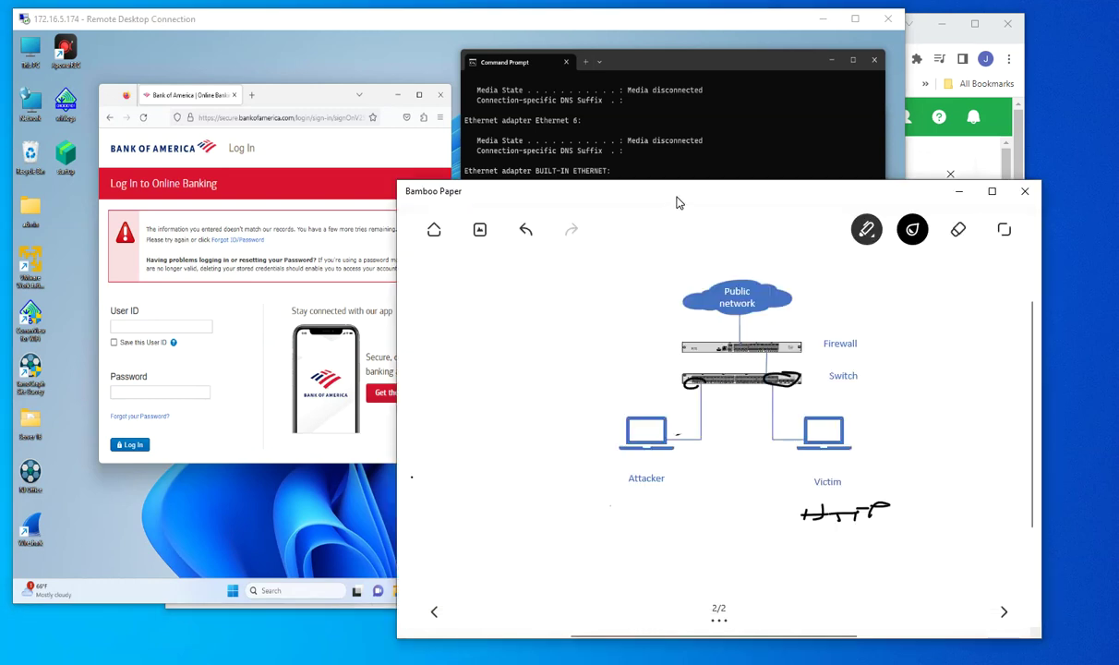
left_click_drag(677, 201, 609, 172)
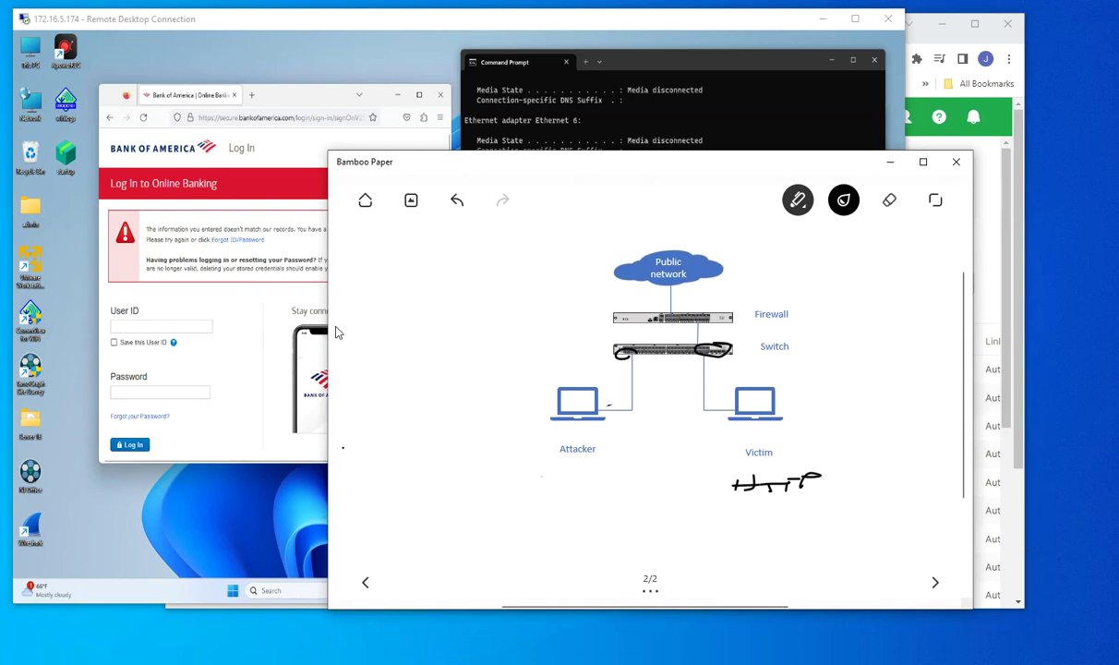
left_click(889, 200)
mouse_move(729, 350)
left_mouse_down()
mouse_move(693, 337)
mouse_move(687, 324)
mouse_move(658, 356)
mouse_move(577, 338)
mouse_move(576, 383)
mouse_move(694, 448)
mouse_move(816, 482)
left_mouse_up()
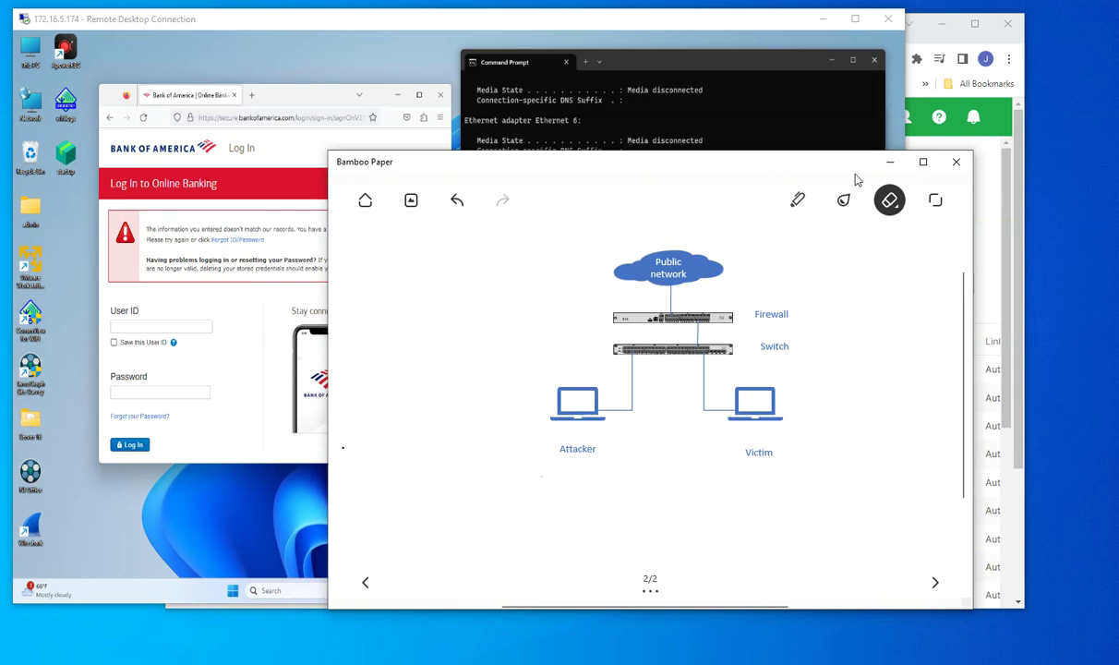
Step: Handwrite HTTPS just below the Victim laptop, clearing the stray stroke across the Victim label, and circle the Attacker label
left_click(798, 200)
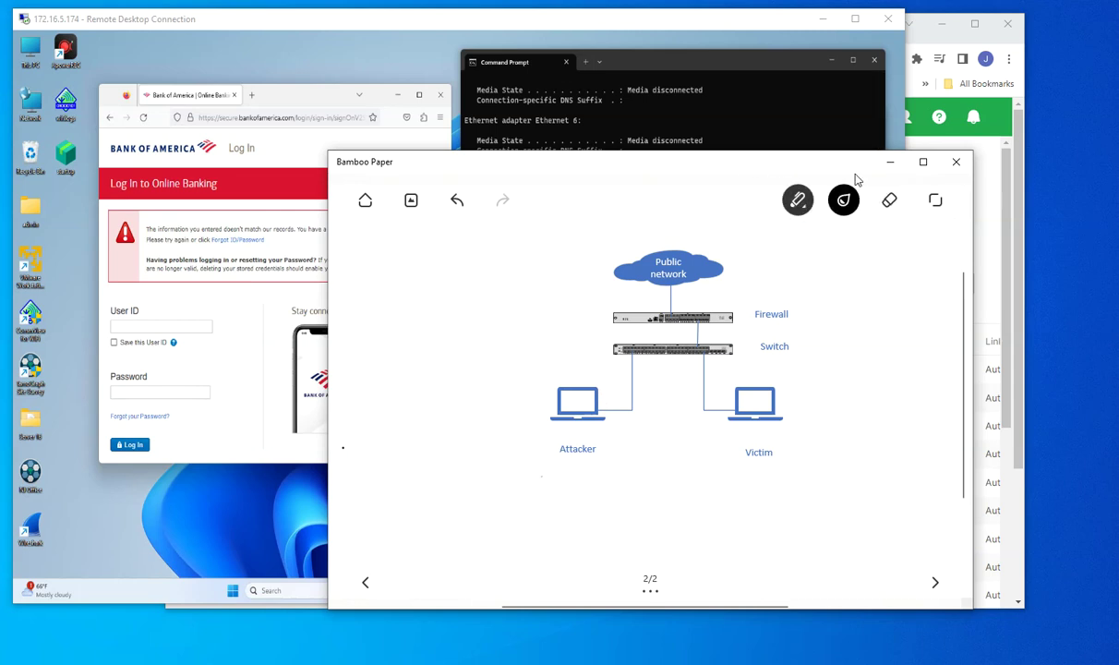
mouse_move(735, 454)
left_mouse_down()
mouse_move(772, 453)
mouse_move(743, 449)
mouse_move(756, 449)
left_mouse_up()
left_click_drag(750, 440, 788, 433)
mouse_move(778, 434)
left_mouse_down()
mouse_move(778, 449)
mouse_move(801, 434)
mouse_move(800, 448)
mouse_move(866, 429)
mouse_move(840, 450)
left_mouse_up()
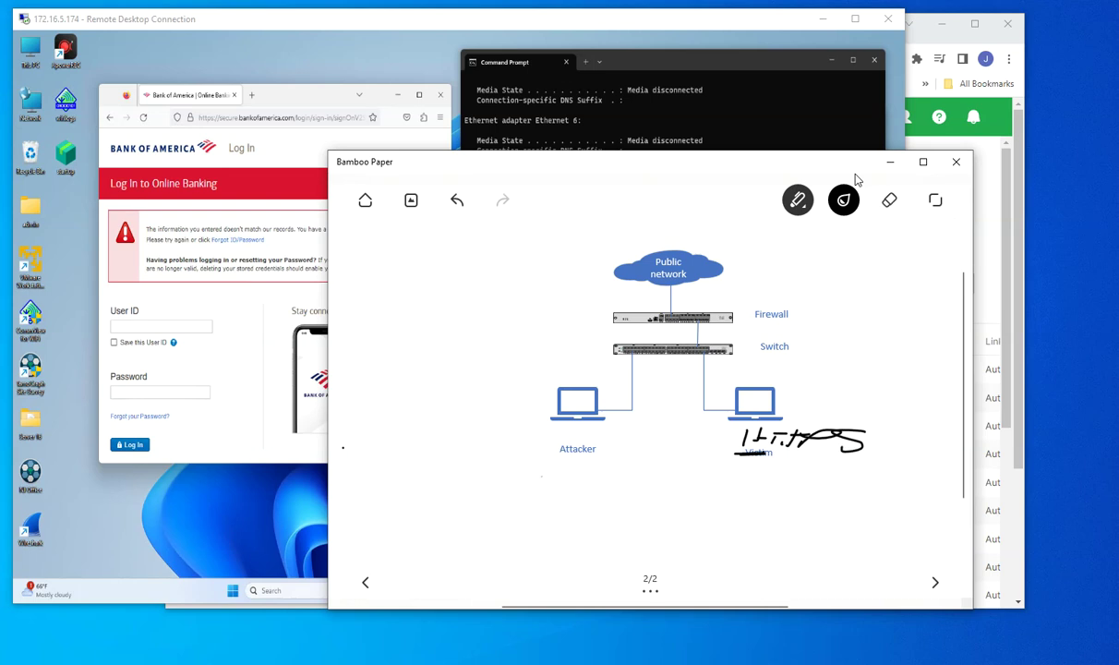
left_click(889, 200)
left_click(747, 453)
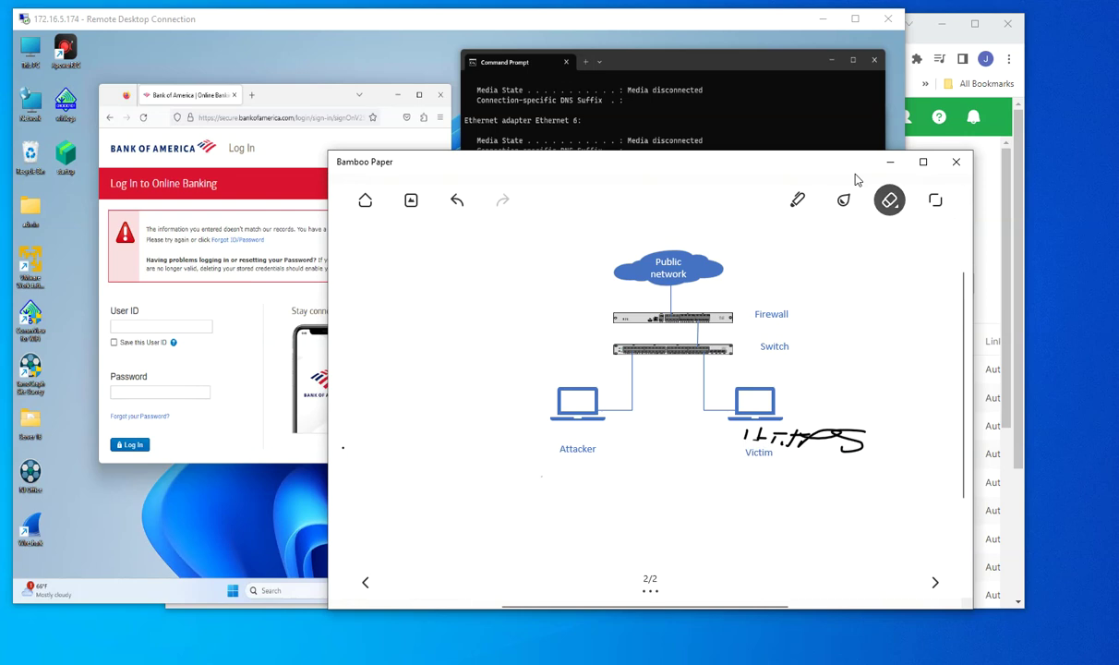
left_click(797, 200)
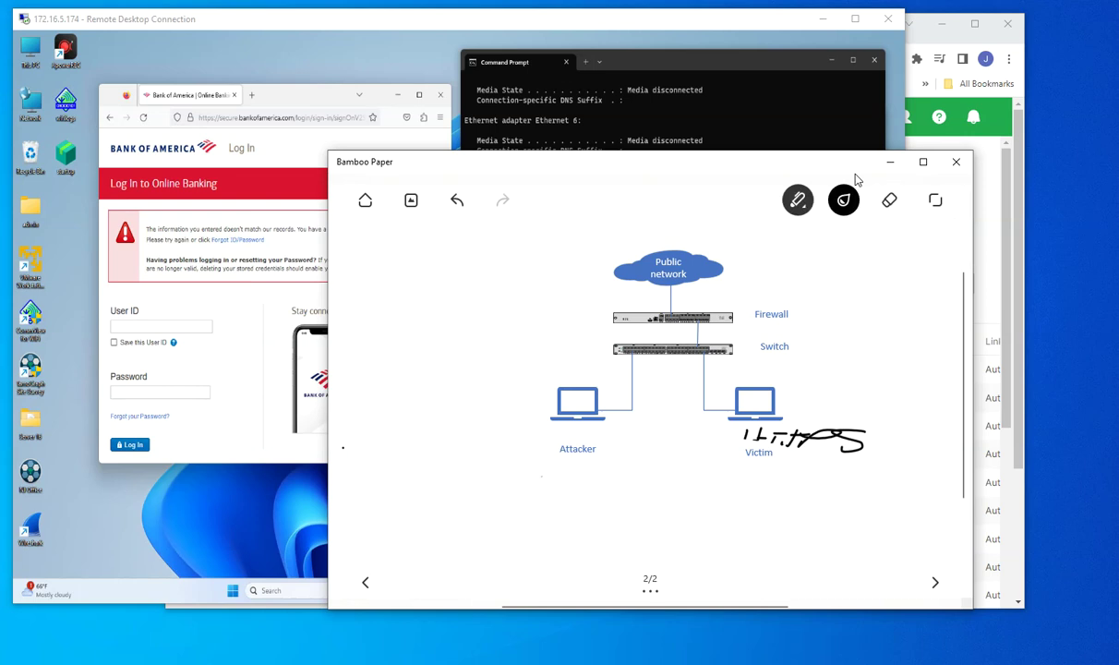
mouse_move(605, 440)
left_mouse_down()
mouse_move(540, 443)
mouse_move(609, 446)
mouse_move(565, 451)
left_mouse_up()
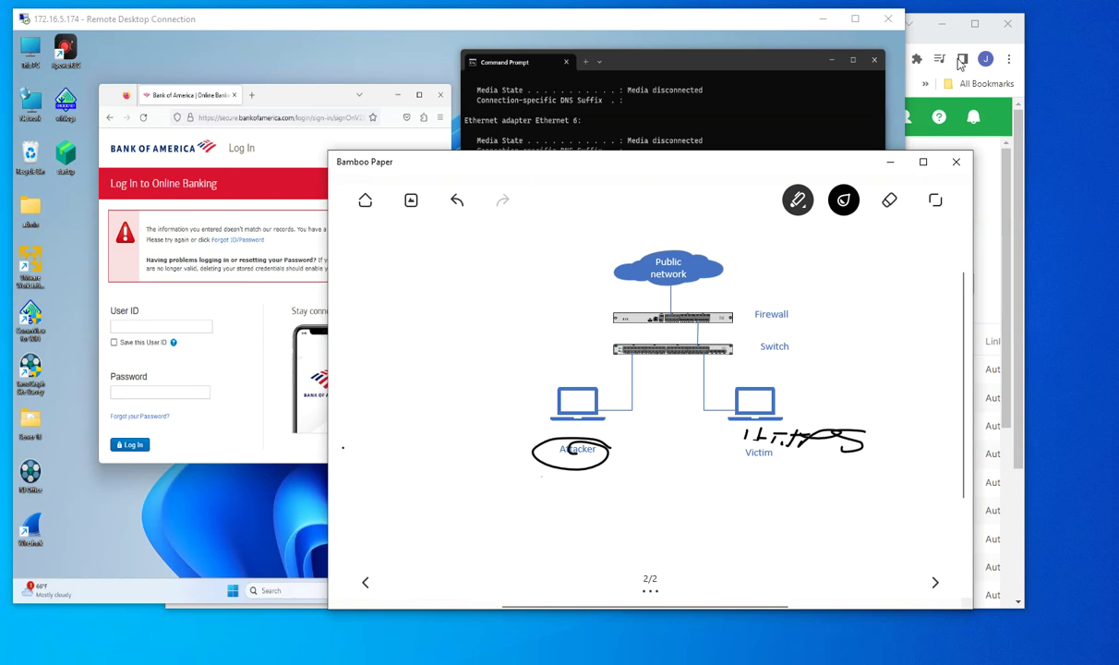
Step: Switch to the Meraki dashboard and create a port mirror from source port 6 to destination port 7
left_click(1018, 196)
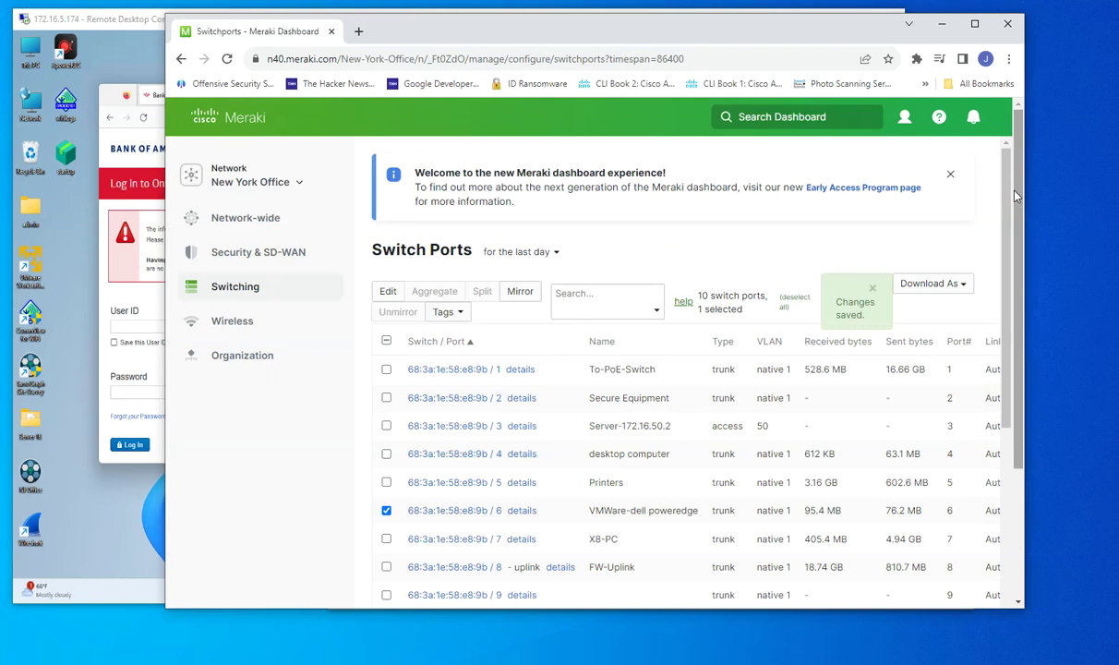
mouse_move(298, 258)
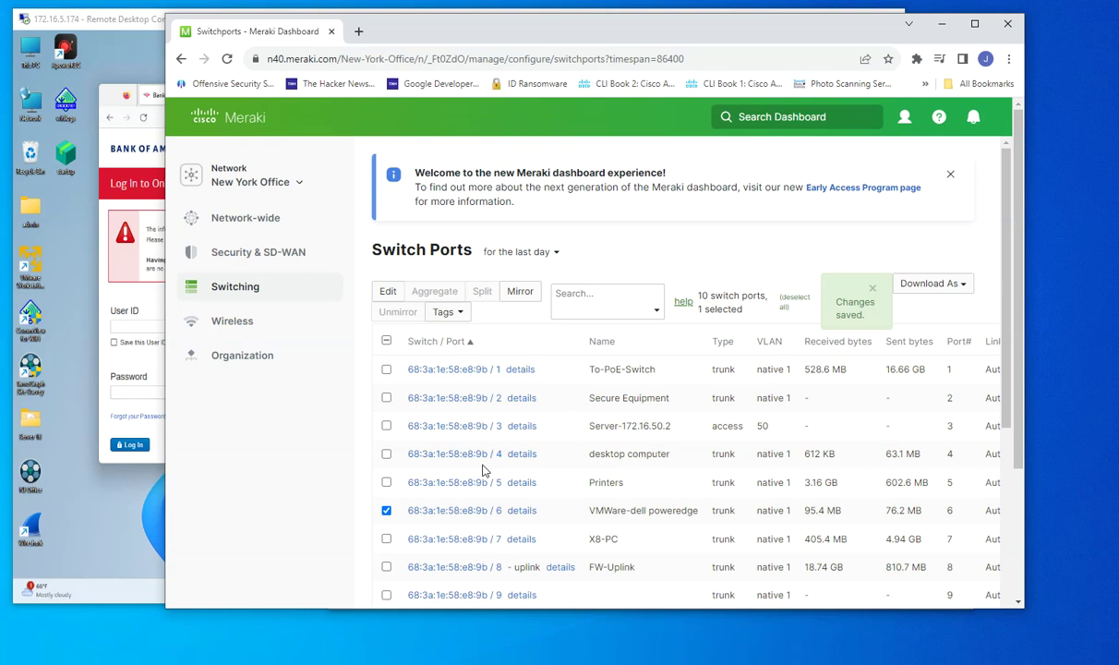
left_click(531, 294)
left_click(551, 229)
scroll(541, 256, "down", 3)
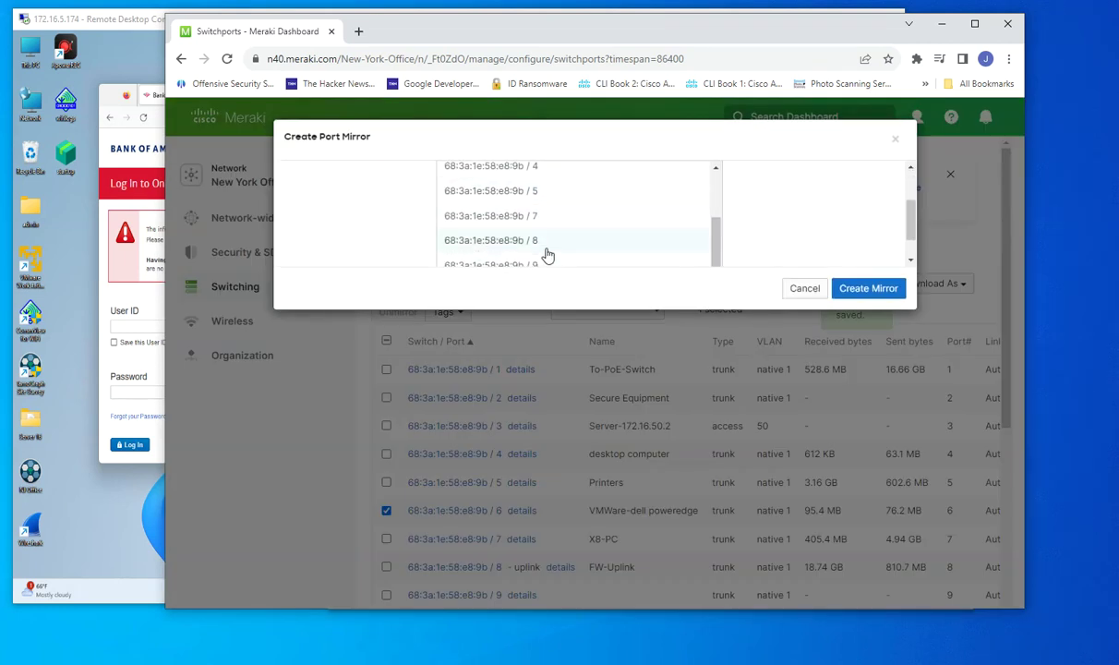
left_click(540, 218)
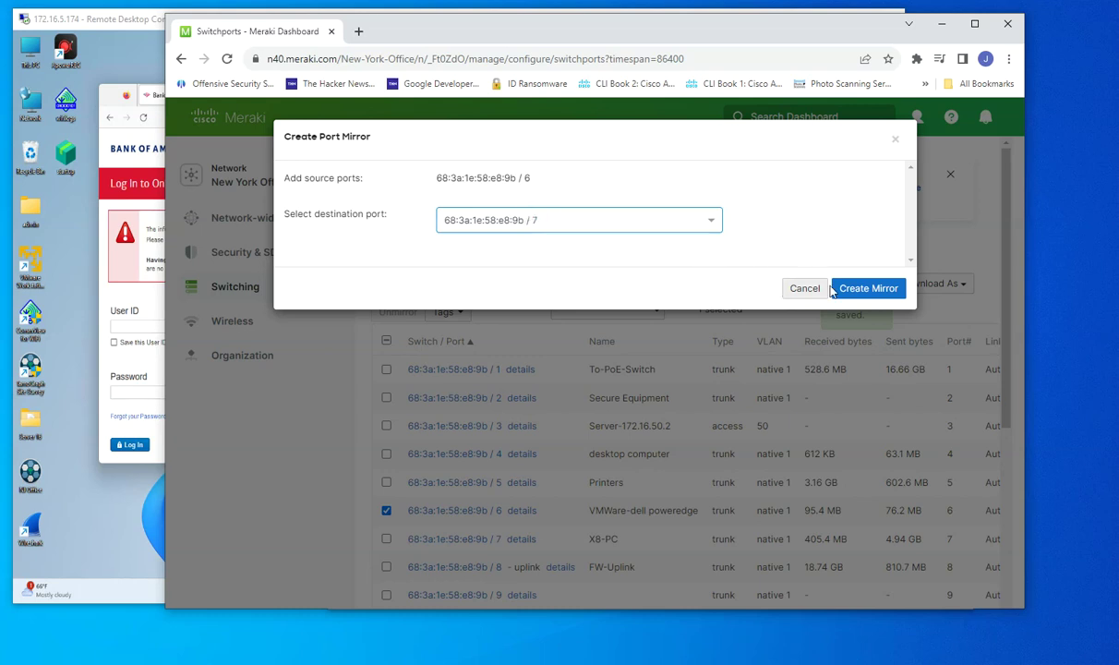
left_click(868, 288)
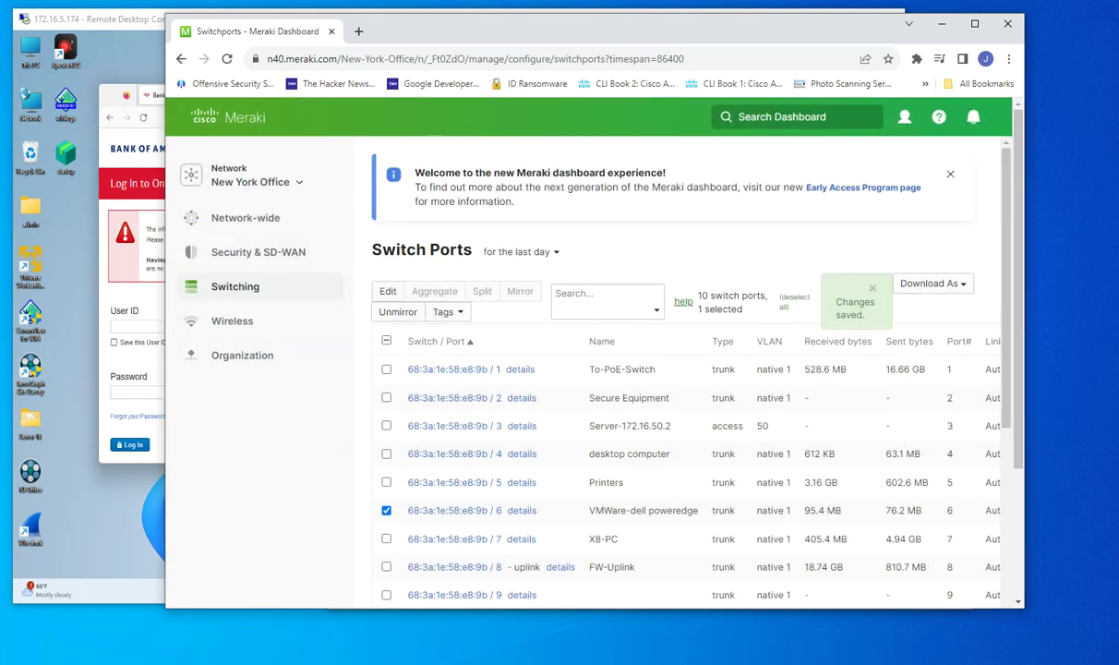
Step: Switch to Wireshark, start a new Ethernet capture without saving the old packets, and clear the icmp display filter
key("alt+Tab")
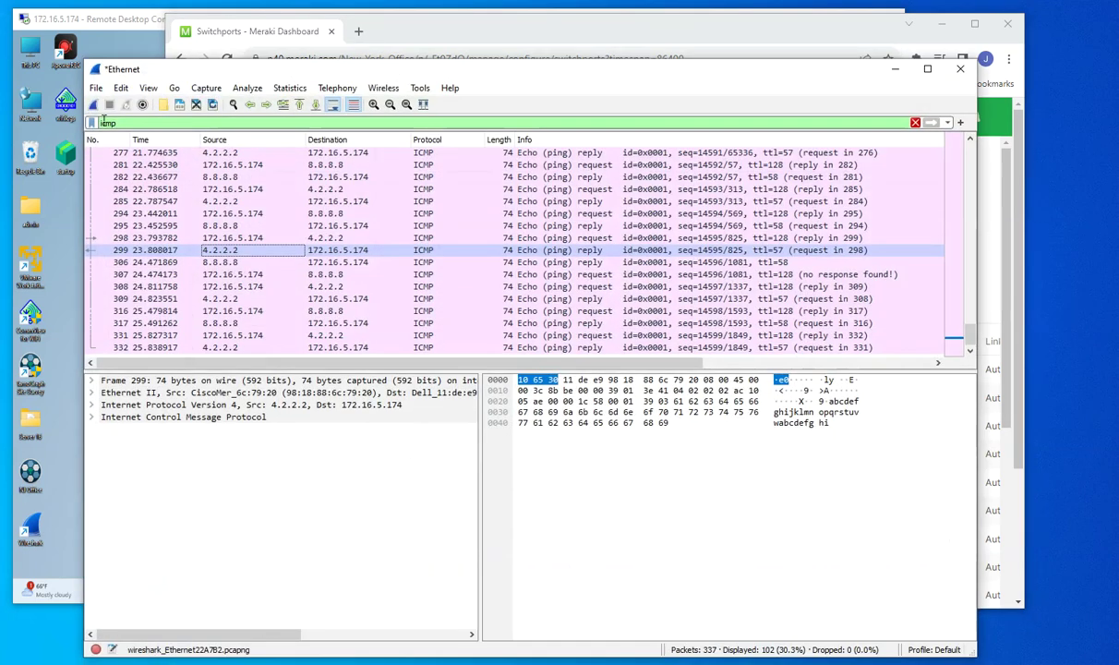
left_click(93, 104)
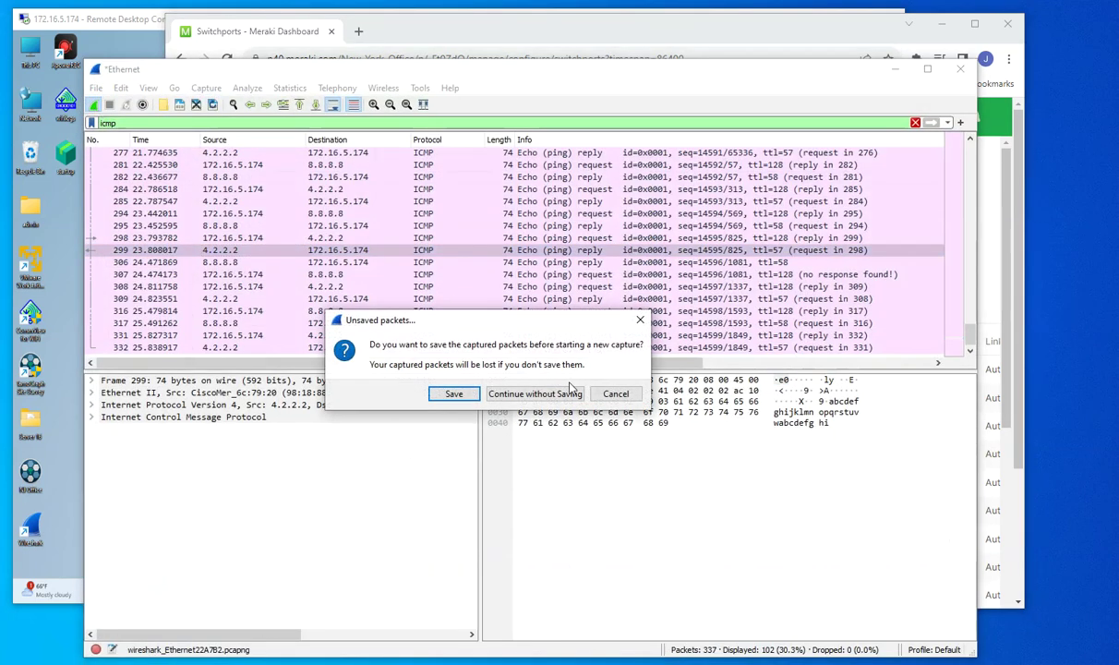
left_click(534, 397)
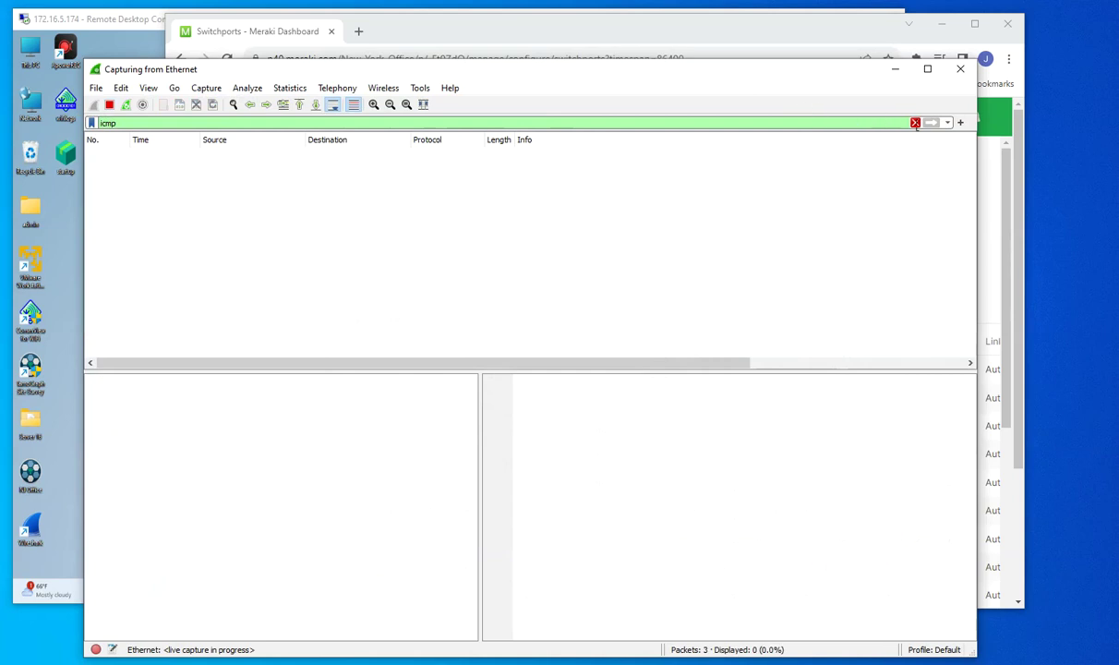
left_click(915, 123)
key("ctrl+e")
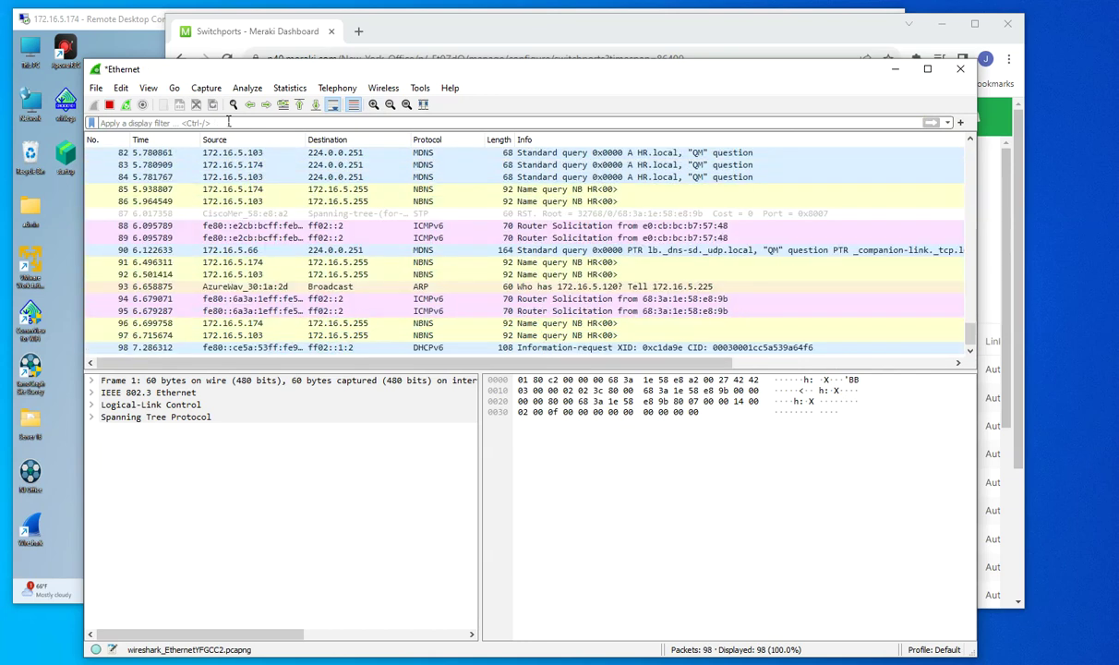
Step: Filter the live Wireshark capture to show only packets with source address 172.16.5.174 (ip.src==172.16.5.174)
left_click(228, 122)
type("ip.s")
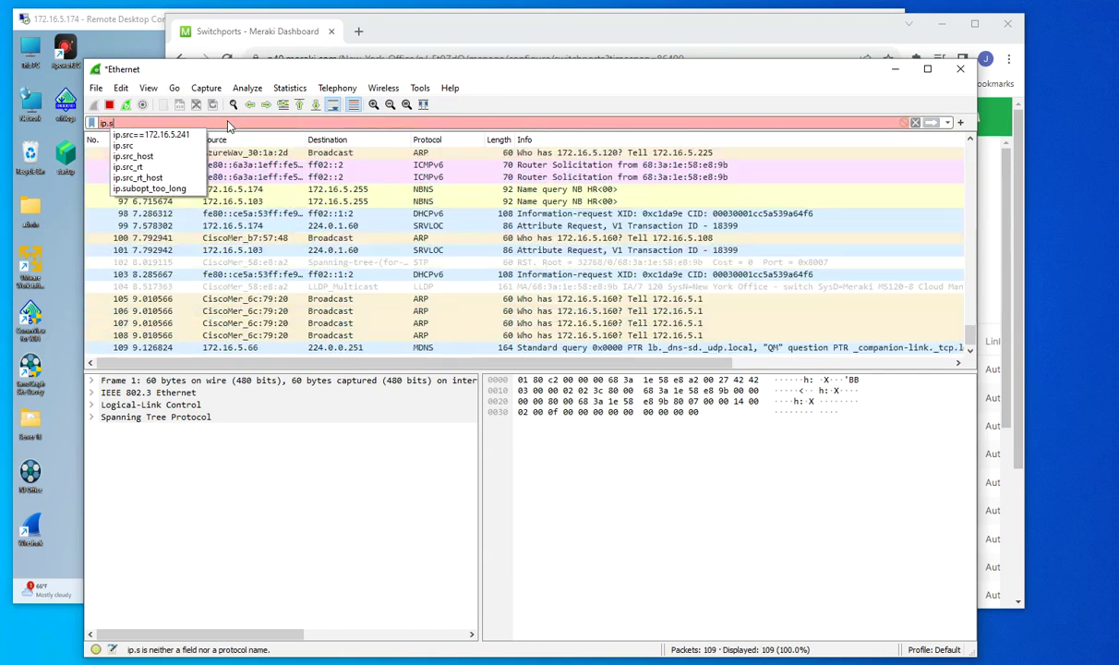
key("Down")
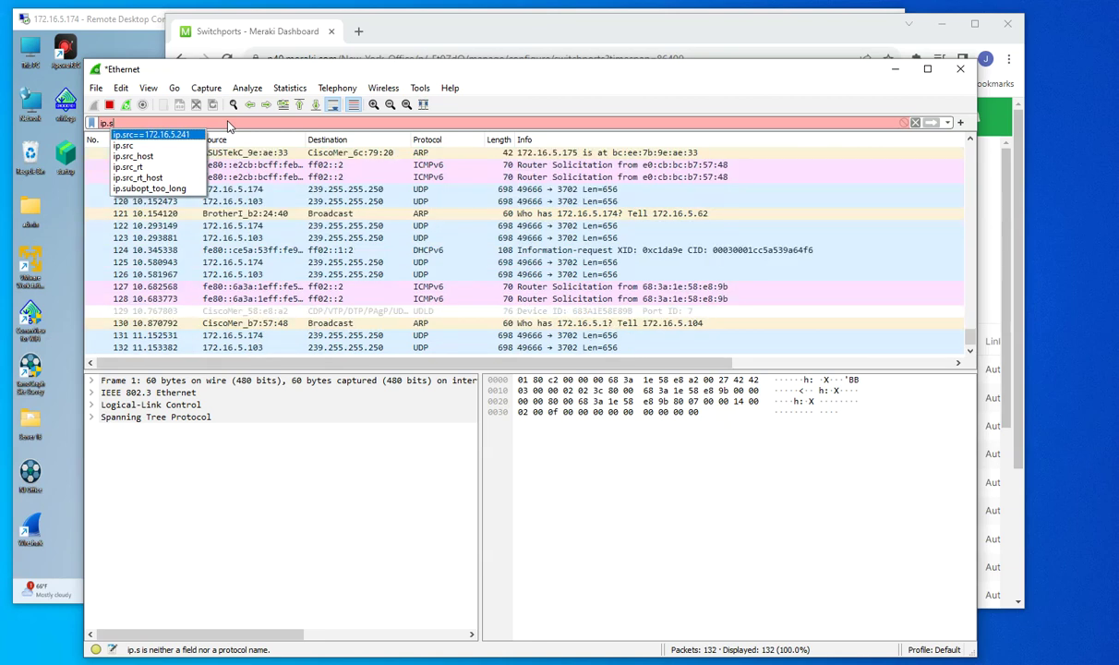
type("r")
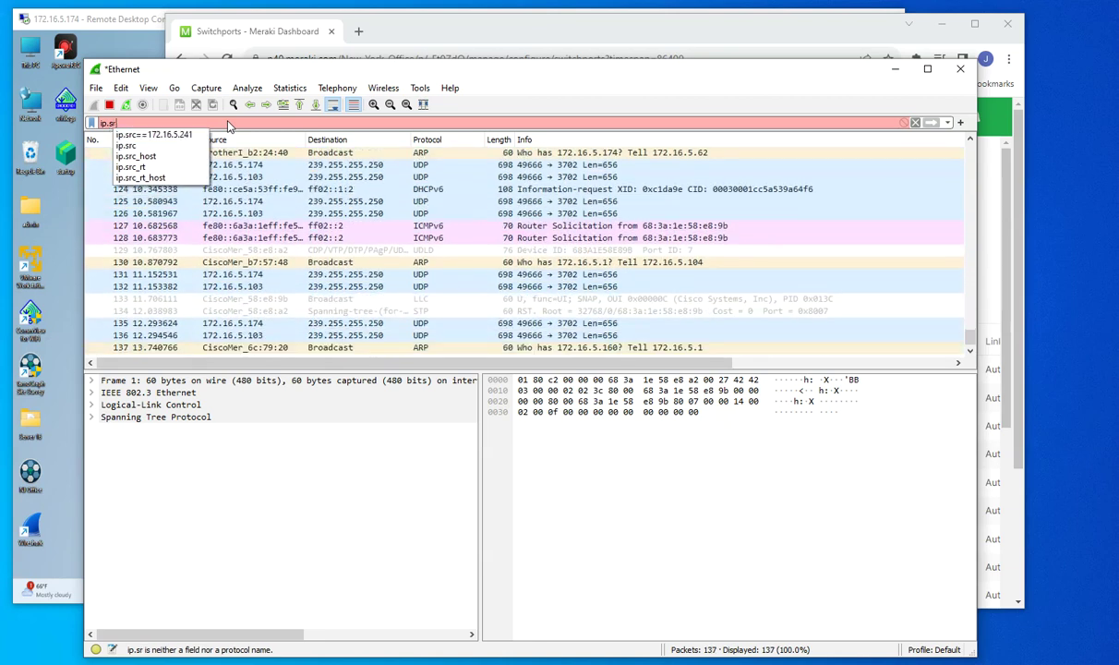
type("c==")
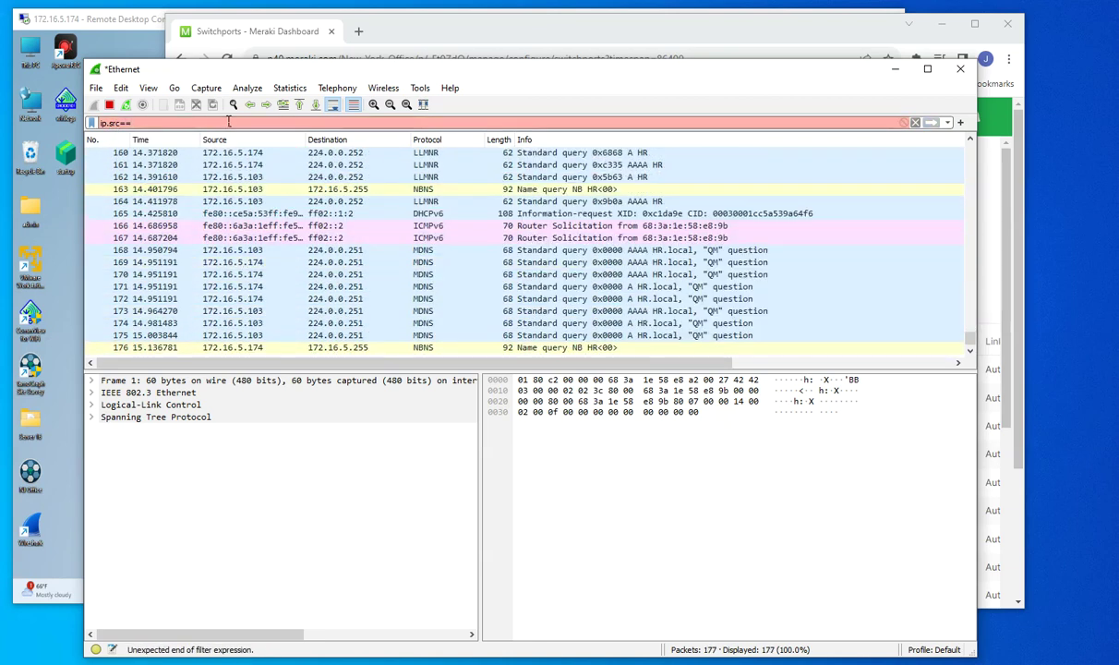
type("172.16.5.")
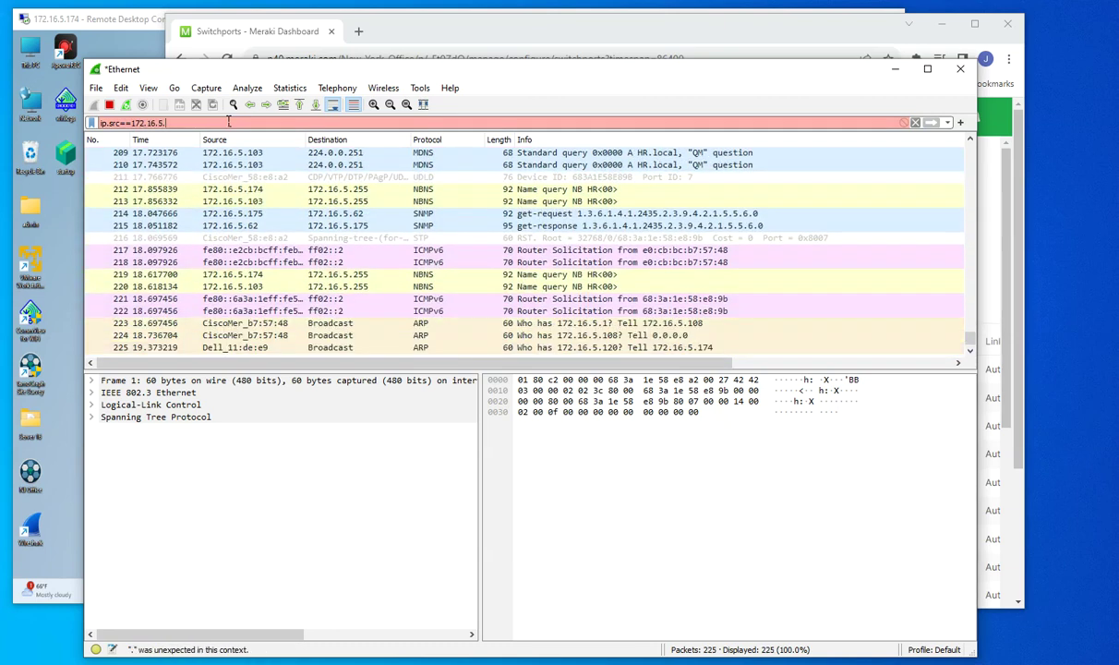
type("174")
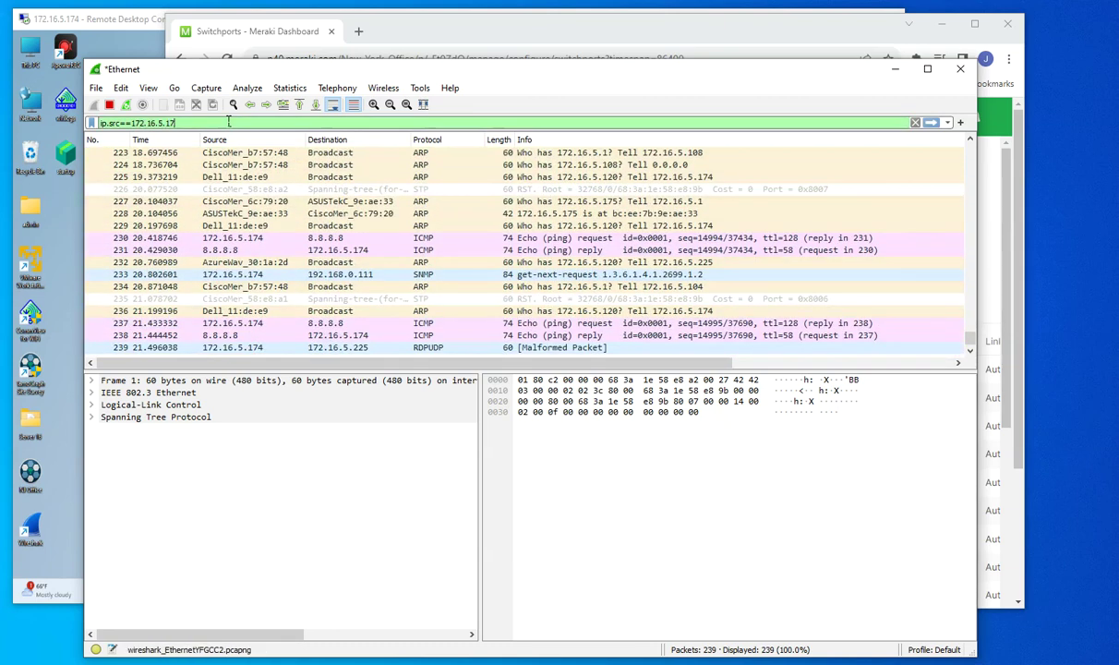
key("Return")
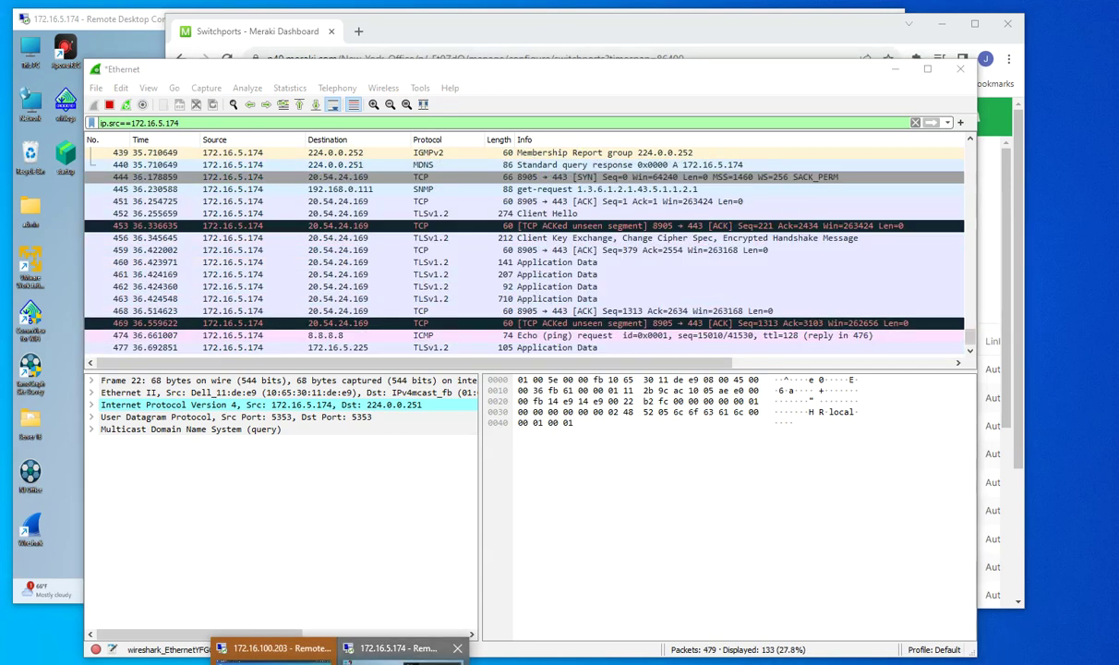
Step: Switch to the victim's remote desktop at 172.16.5.174 and load the TD Bank site and, in a second Chrome tab, bankofamerica.com
left_click(410, 648)
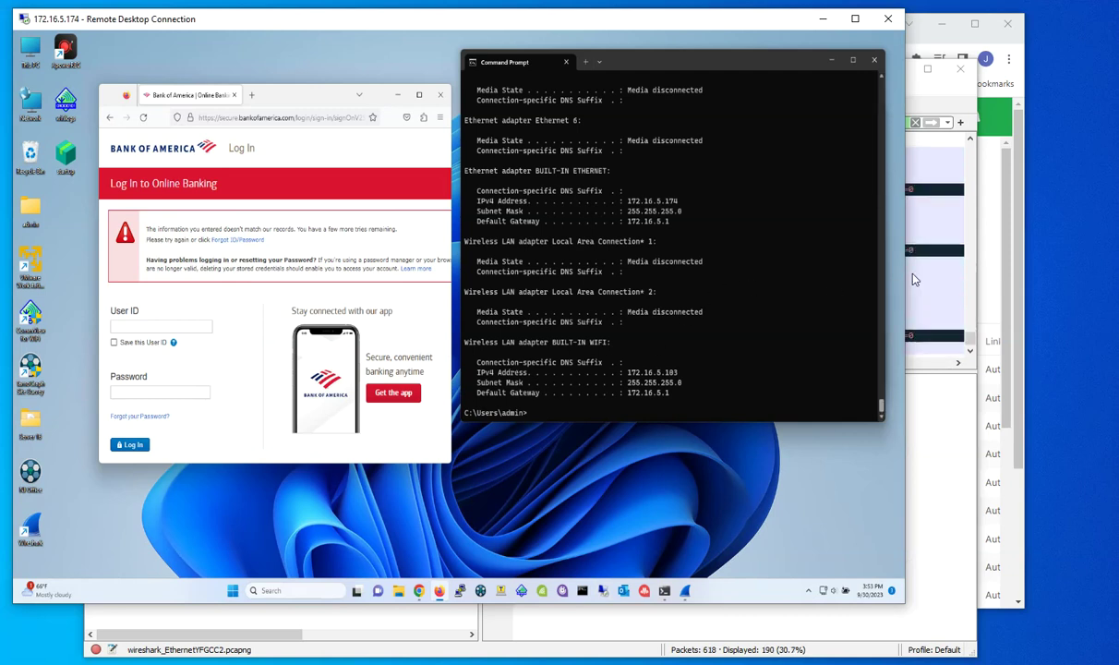
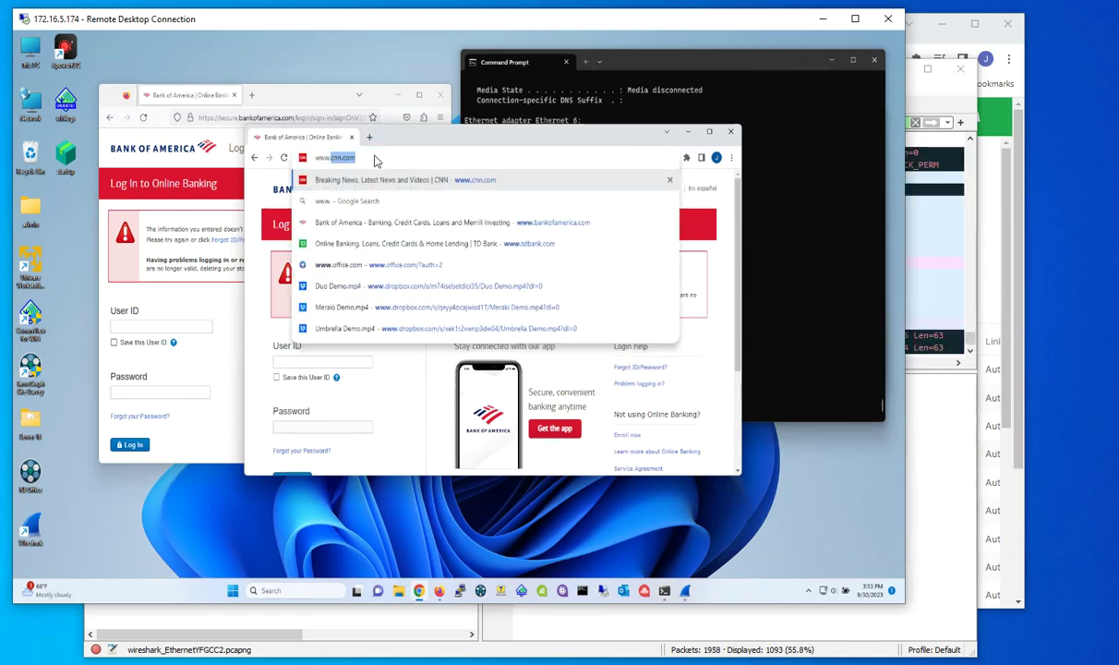
type("td")
key("Return")
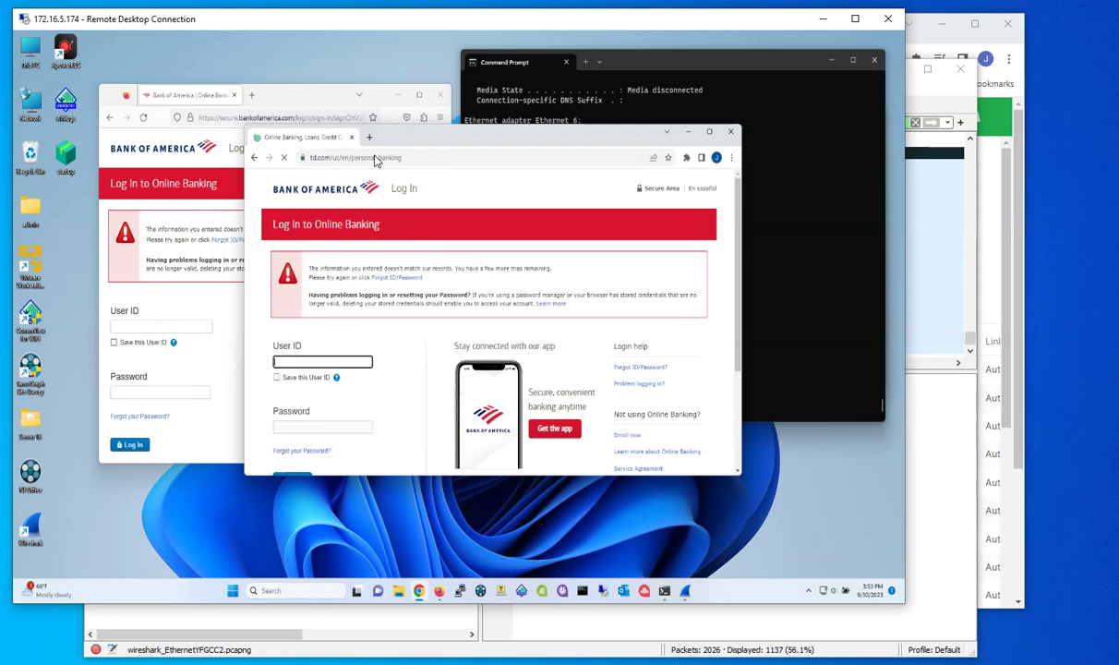
left_click(369, 138)
type("www.")
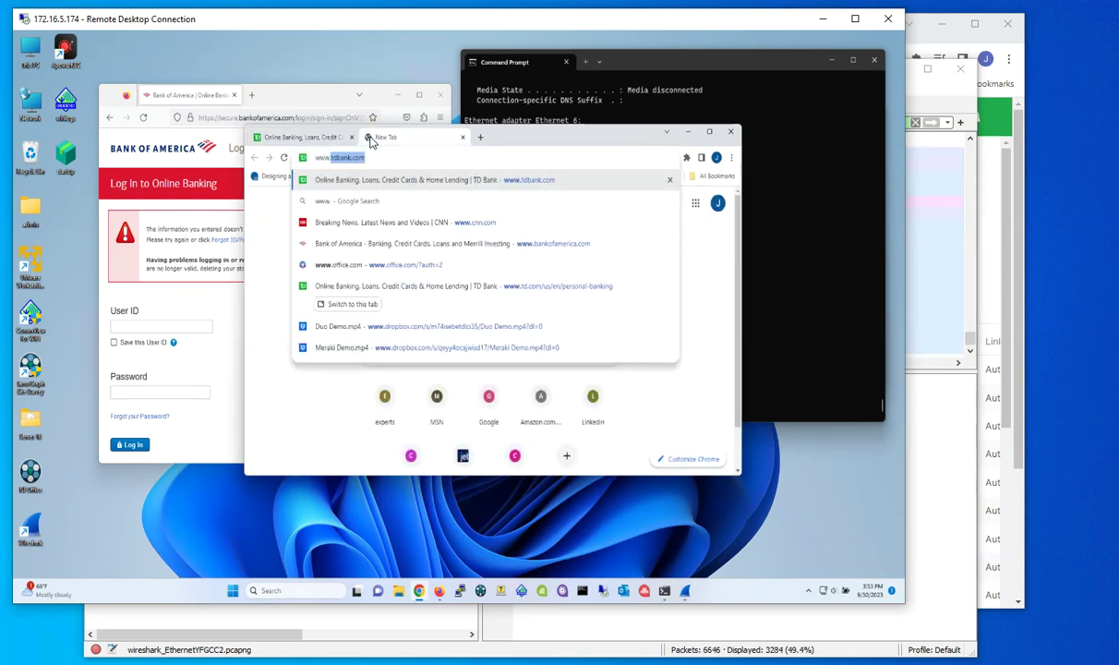
type("ban")
key("Return")
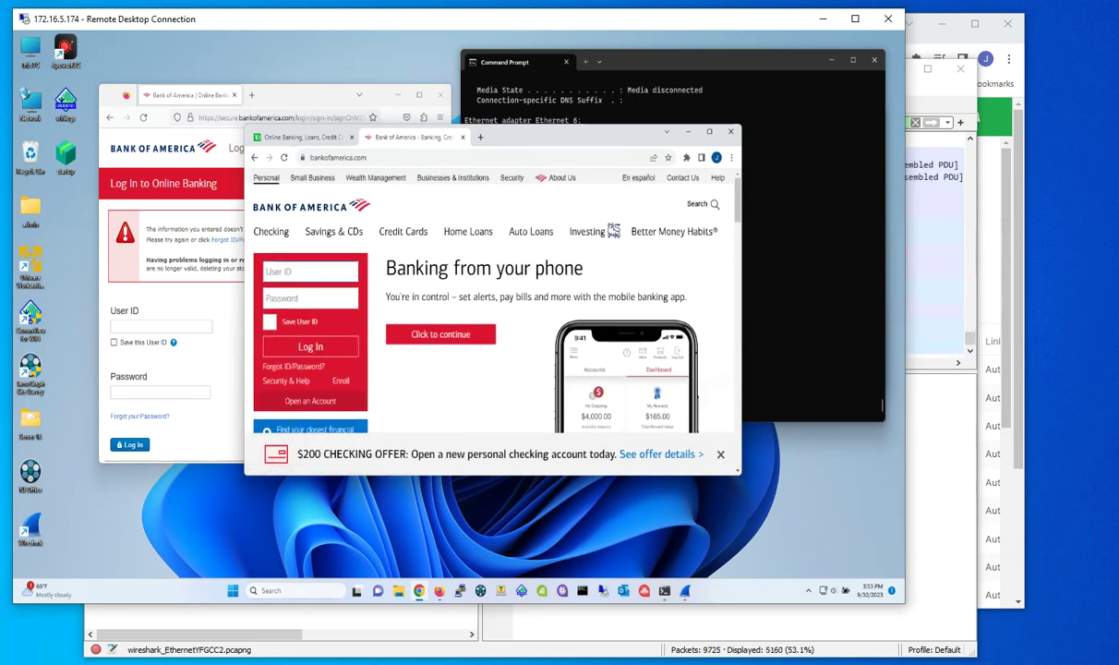
Step: Try to log in to Bank of America with the user ID IAMAUSER and a test password
type("j")
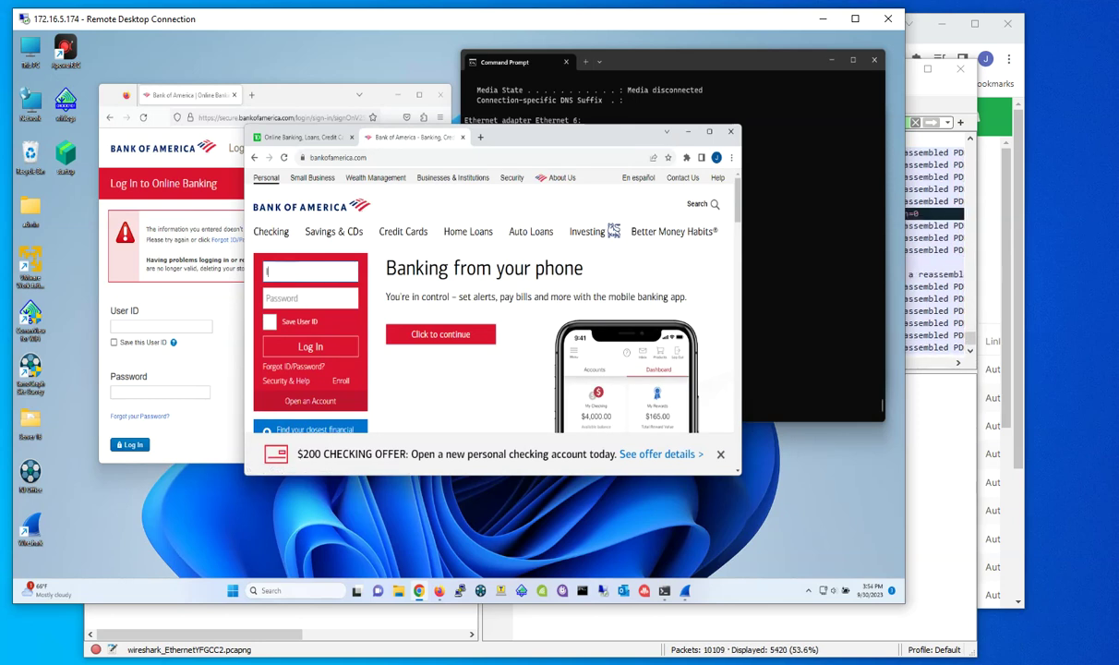
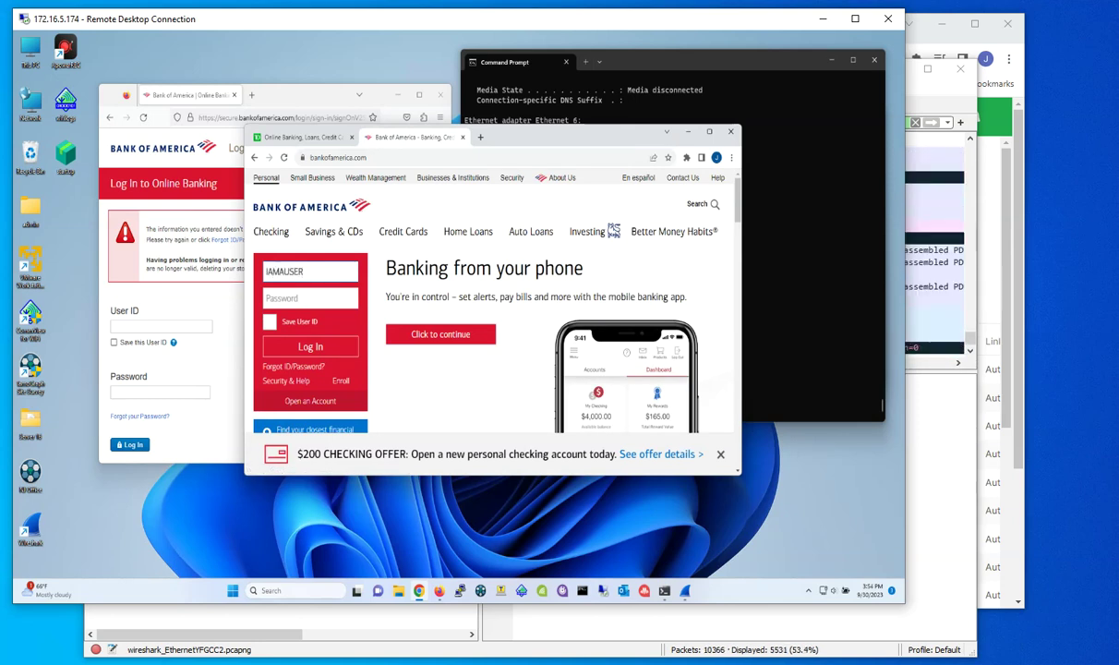
key("Tab")
type("p•••••••••••")
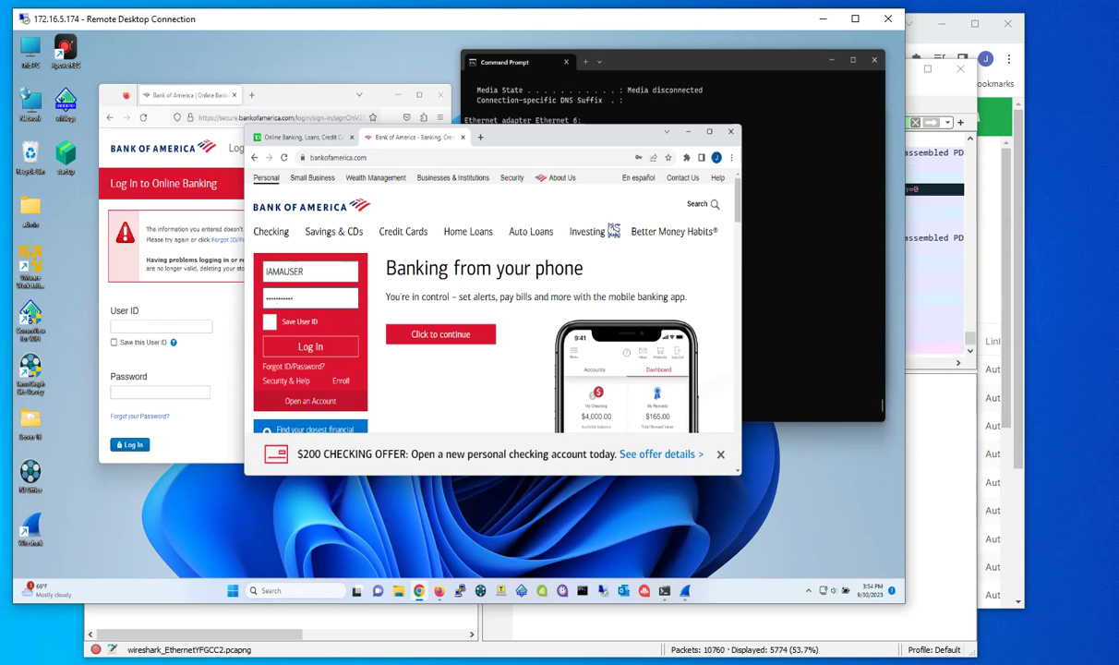
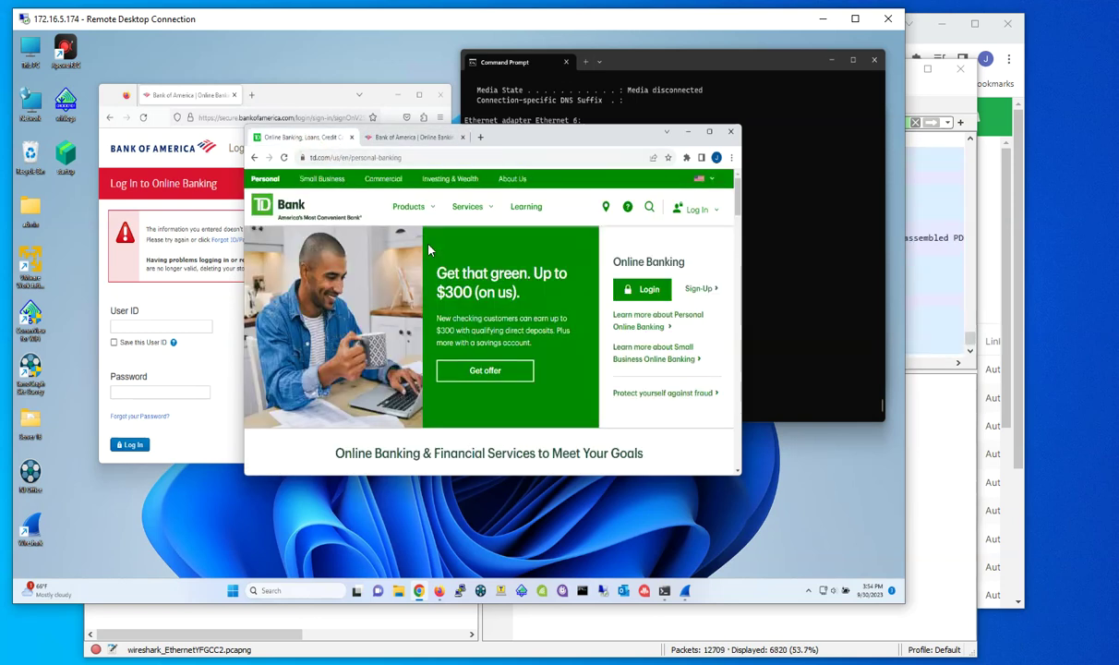
Step: Open TD Bank's online banking login and try to log in with the user name IAMAUSER and a test password
left_click(650, 290)
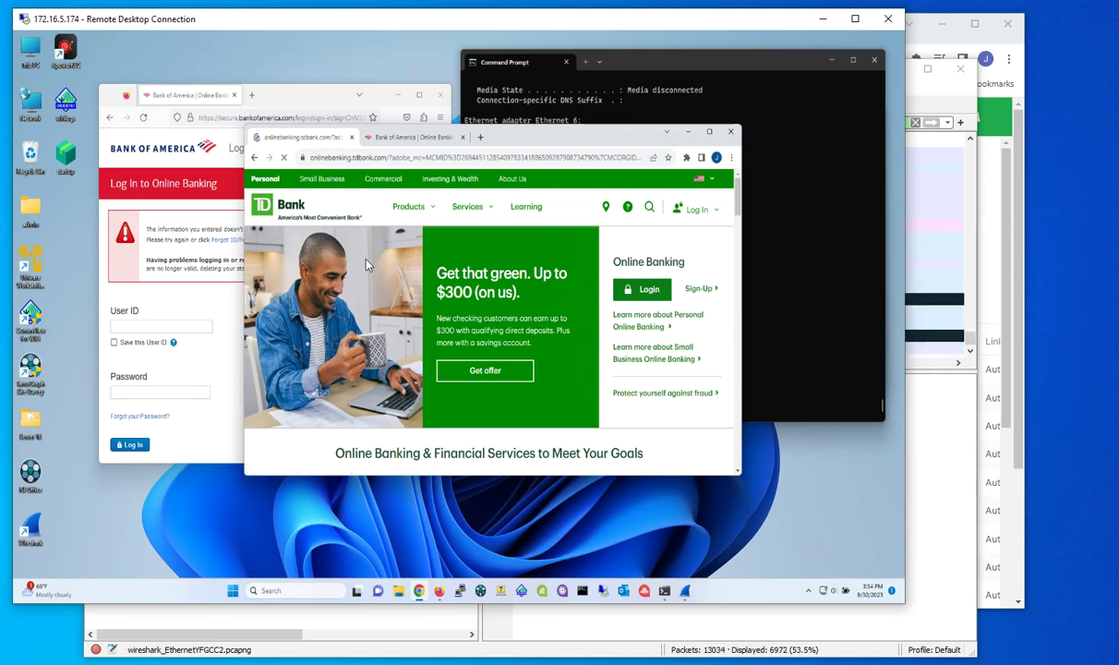
left_click(338, 303)
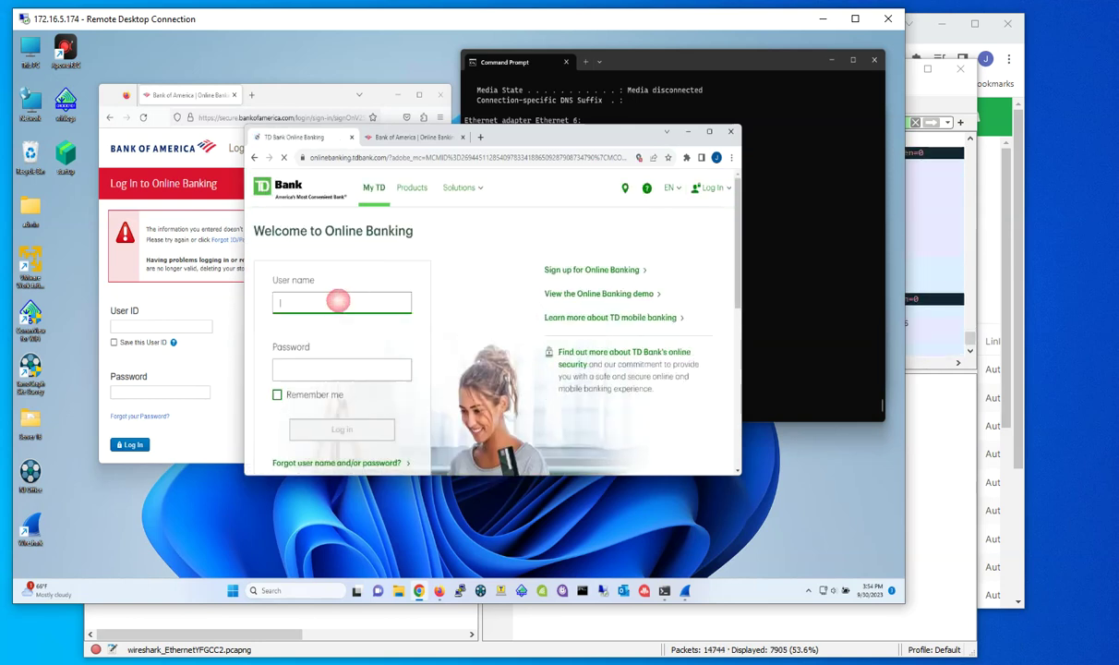
type("IAMAUSER")
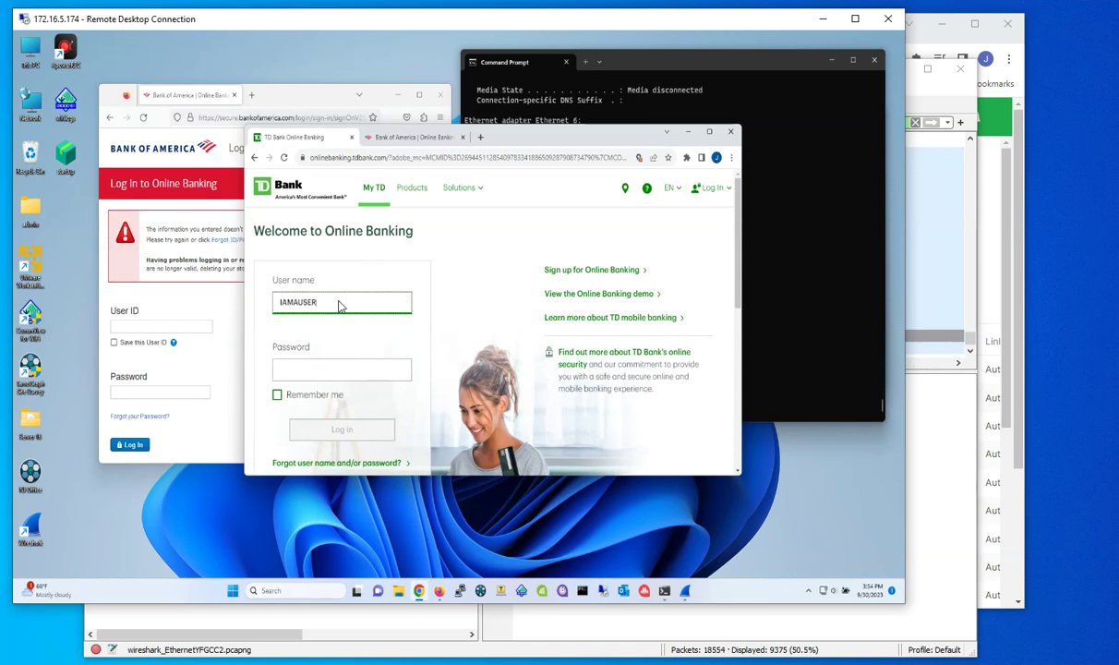
key("Tab")
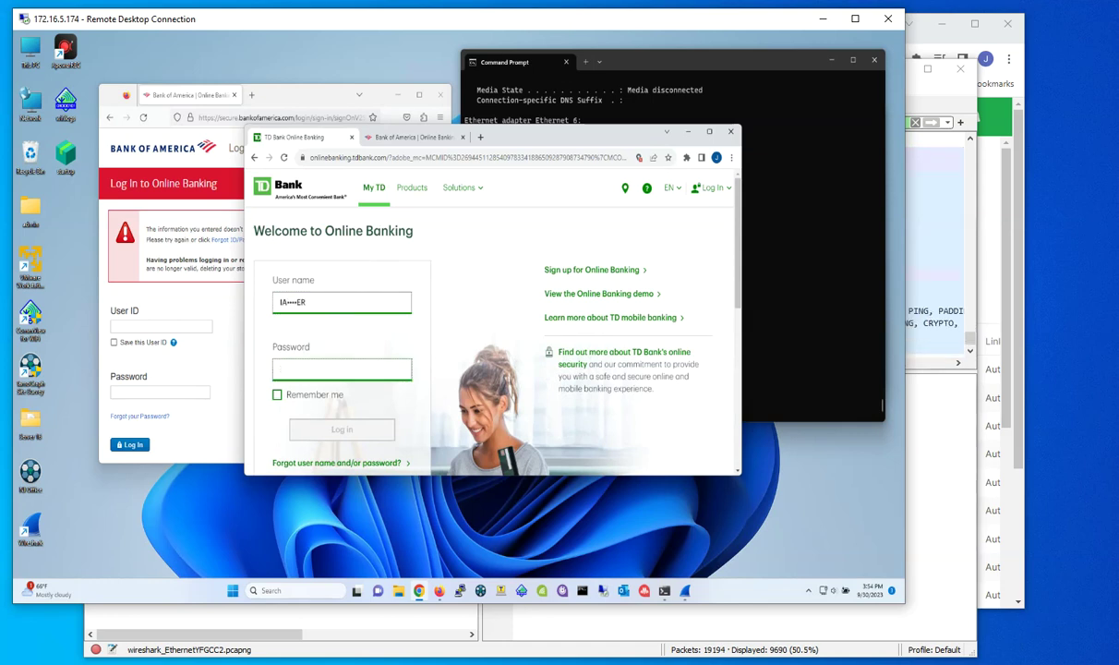
type("p•••••••••")
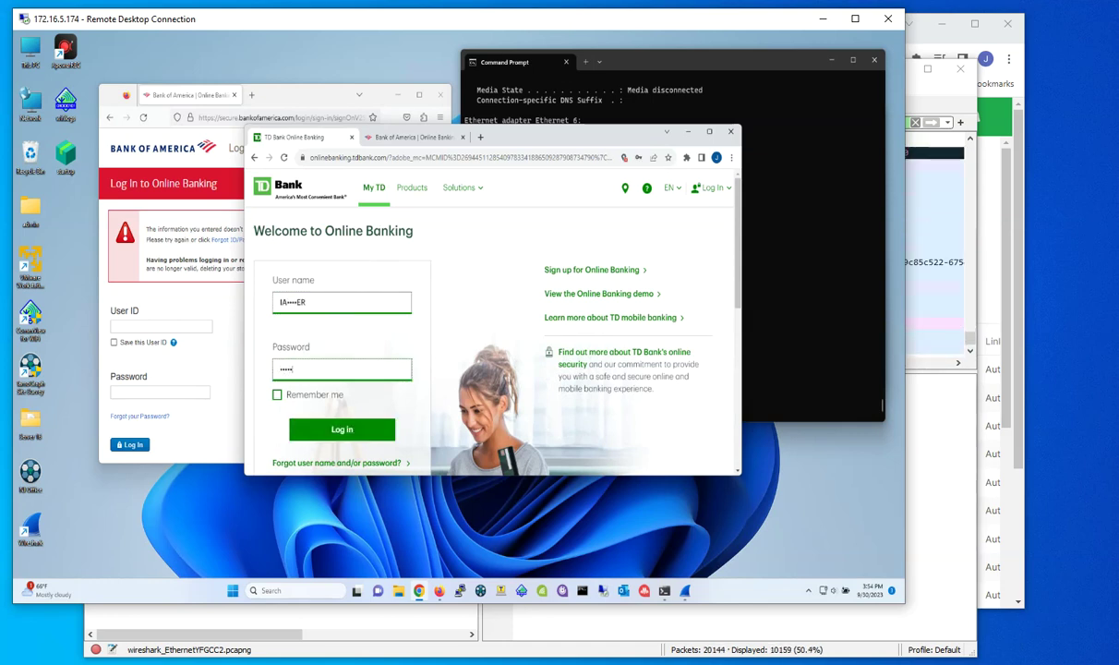
type("••••")
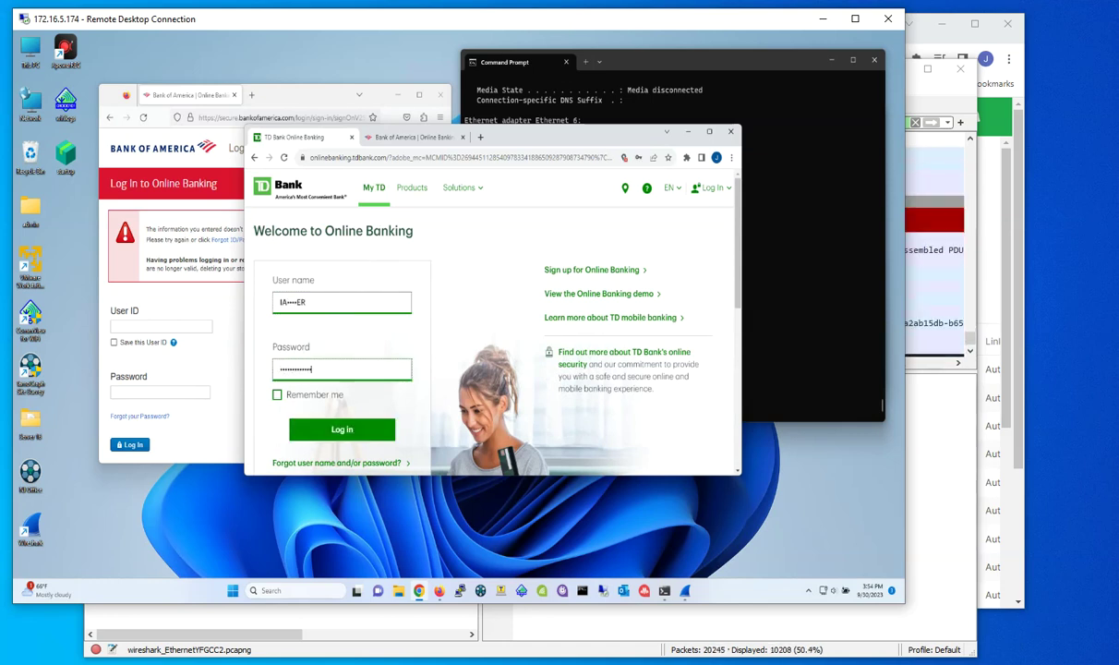
type("•")
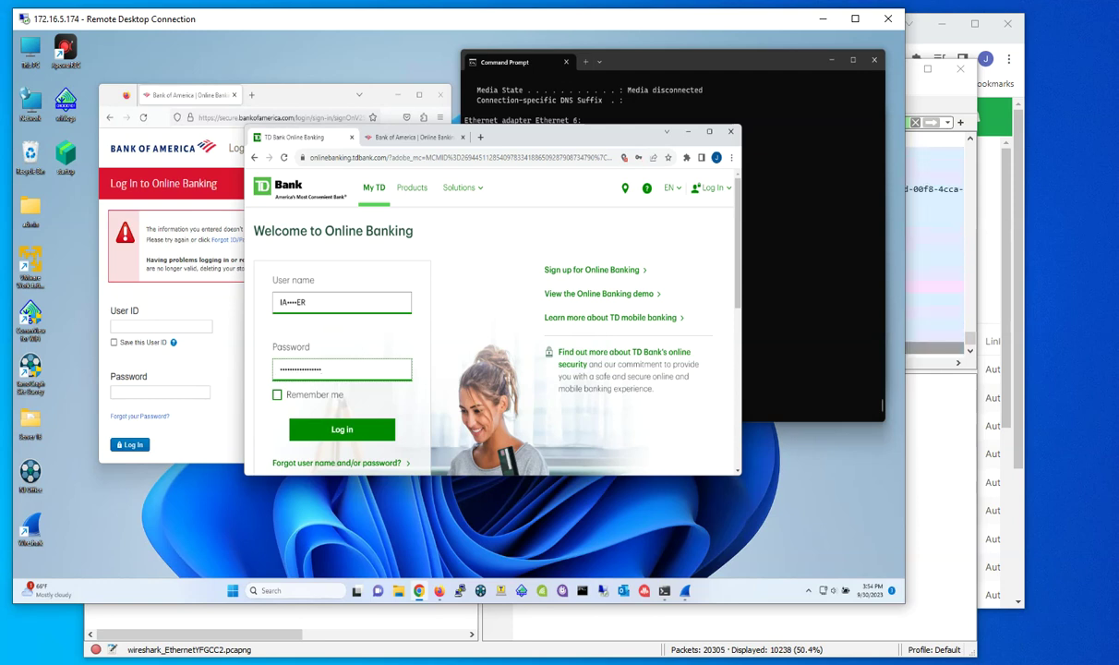
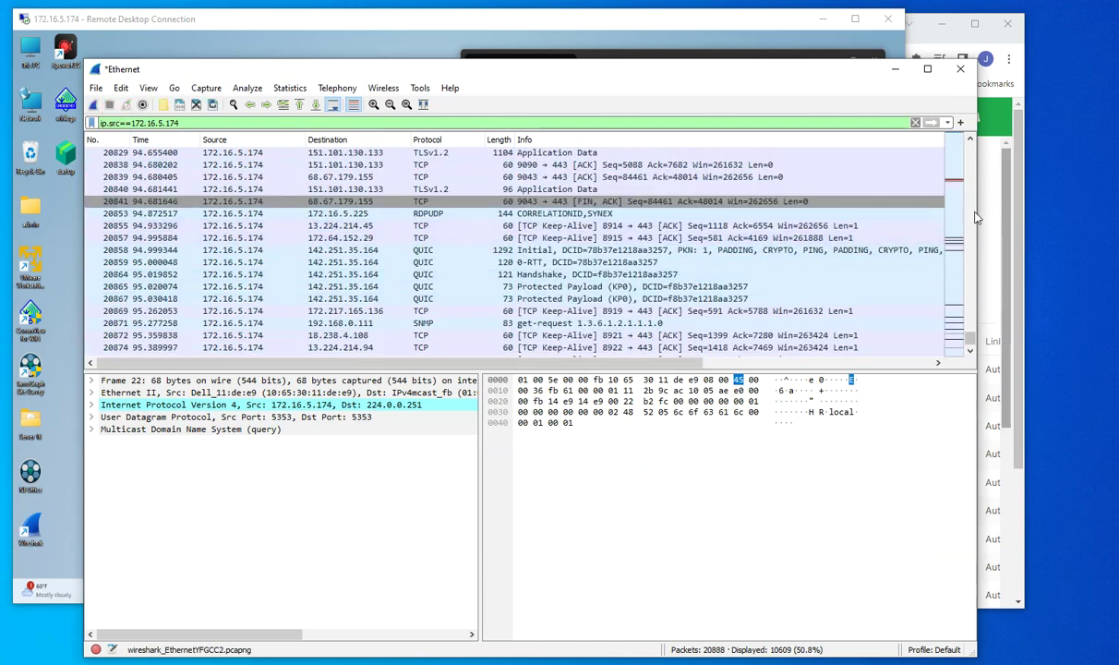
Step: Switch to the Meraki dashboard and unmirror port 6, removing it as a source for destination port 7
left_click(985, 44)
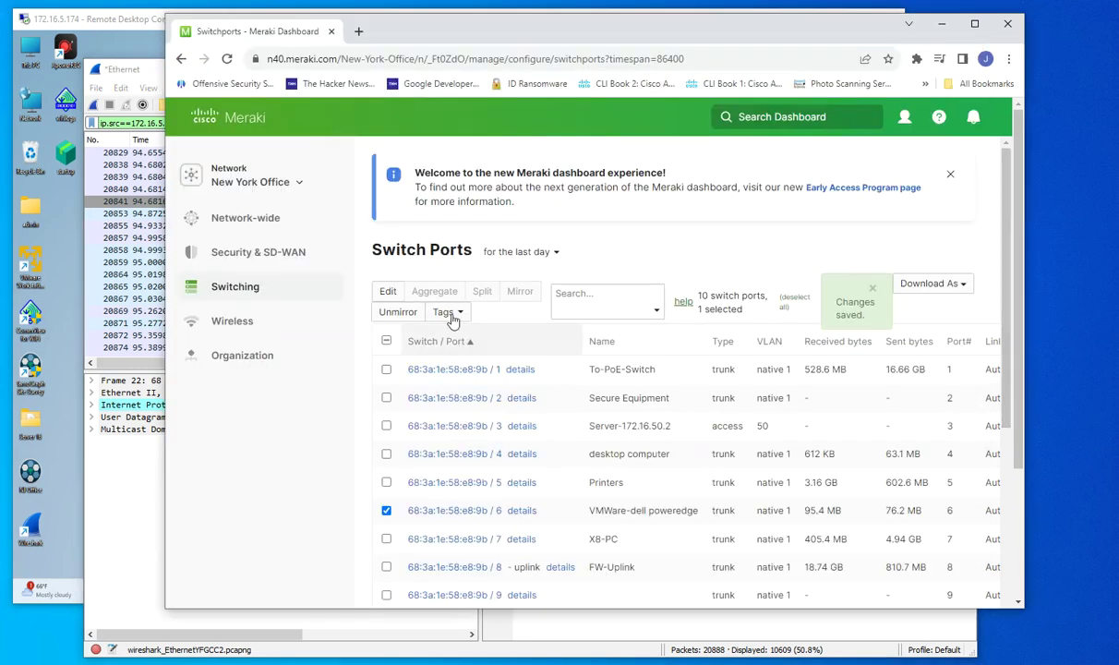
left_click(398, 311)
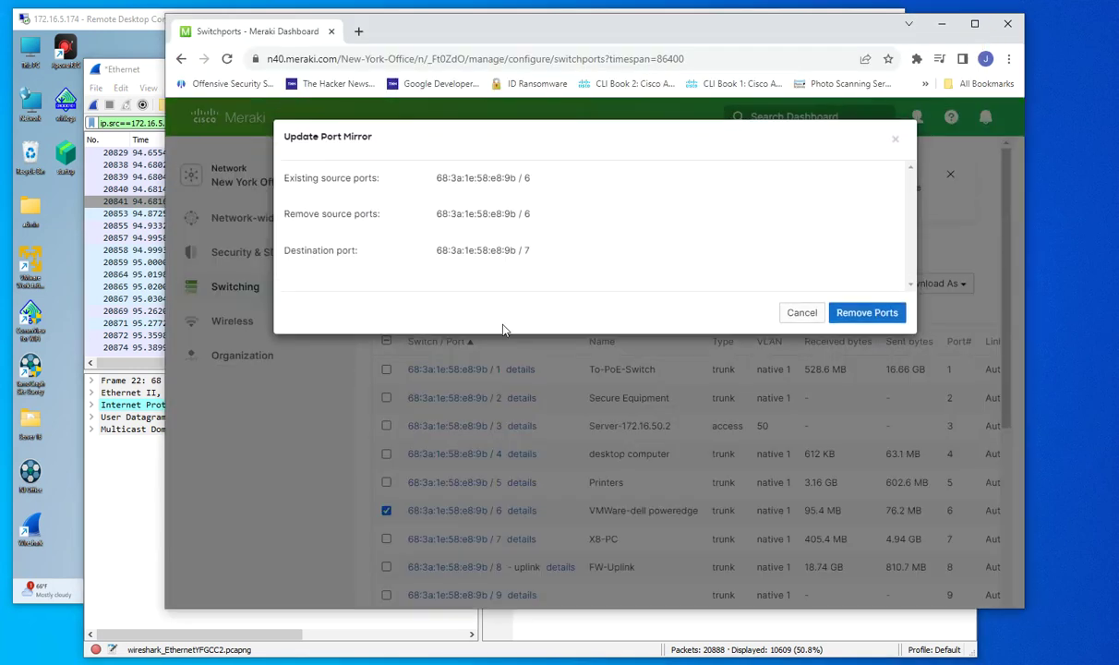
left_click(867, 313)
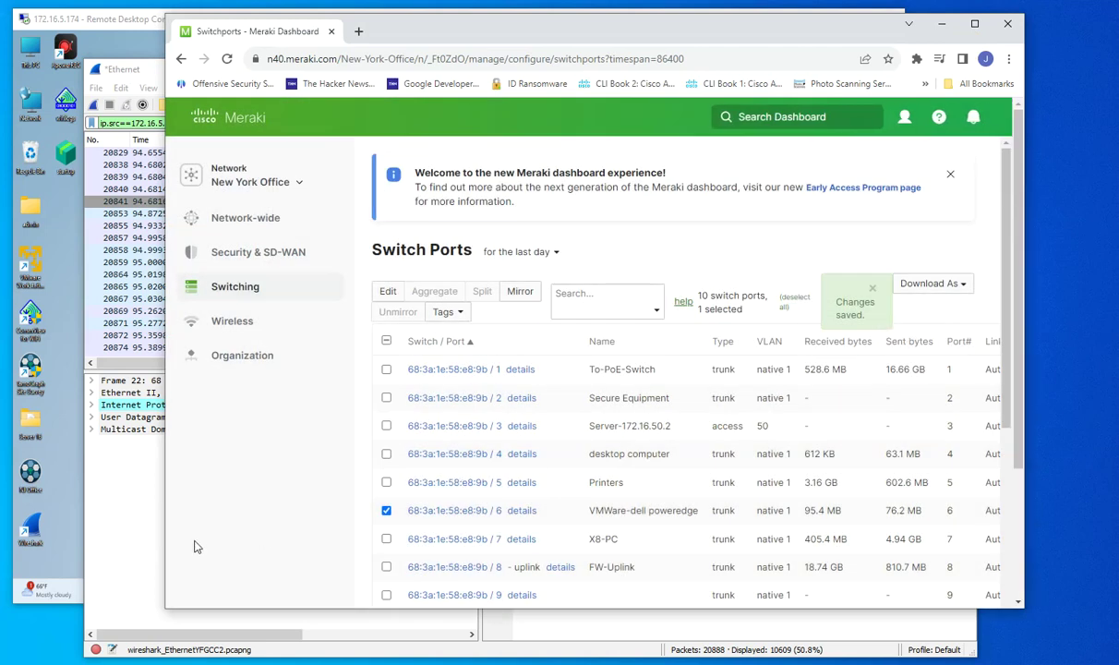
Step: Return to Wireshark to review the captured packets sent by 172.16.5.174, then bring the Meraki dashboard back to the front
left_click(115, 524)
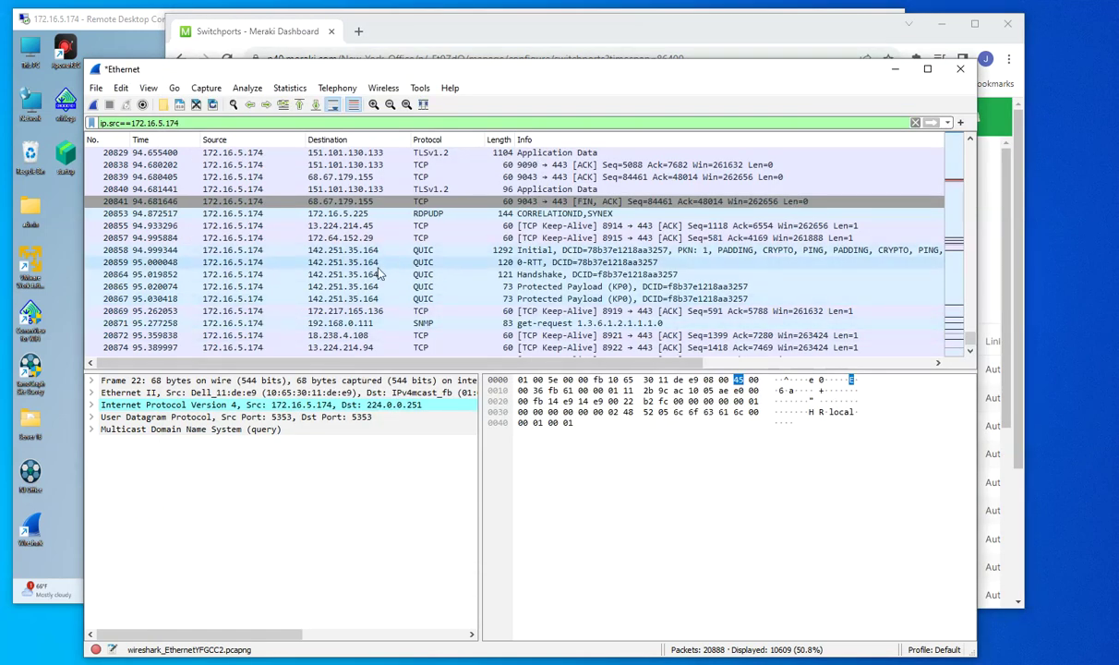
scroll(377, 272, "down", 2)
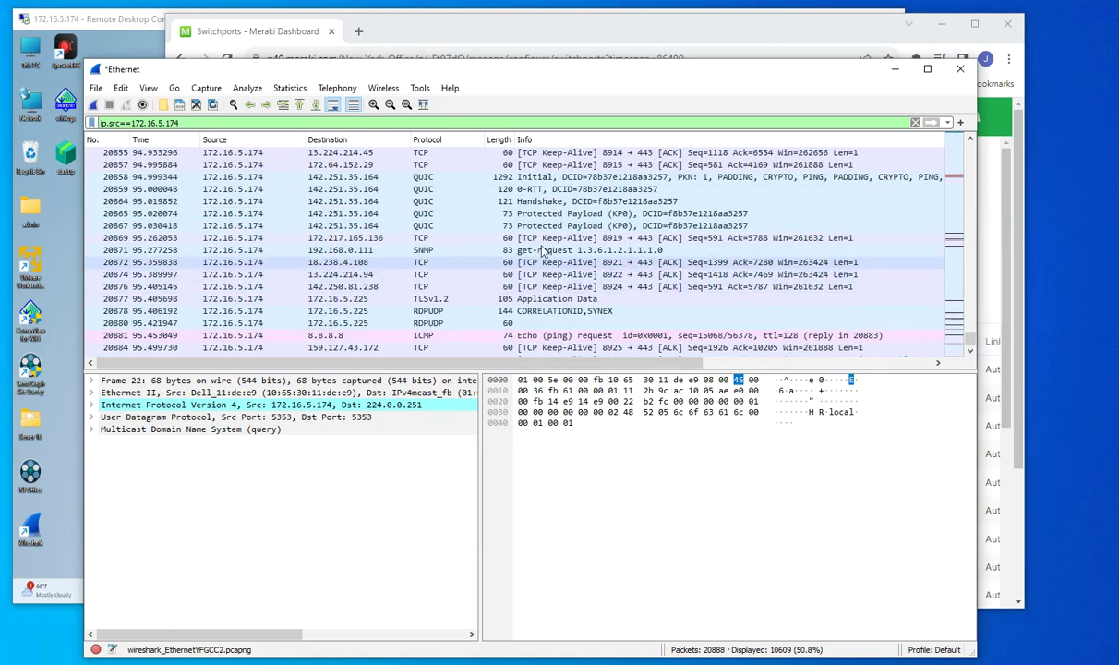
left_click_drag(476, 73, 462, 64)
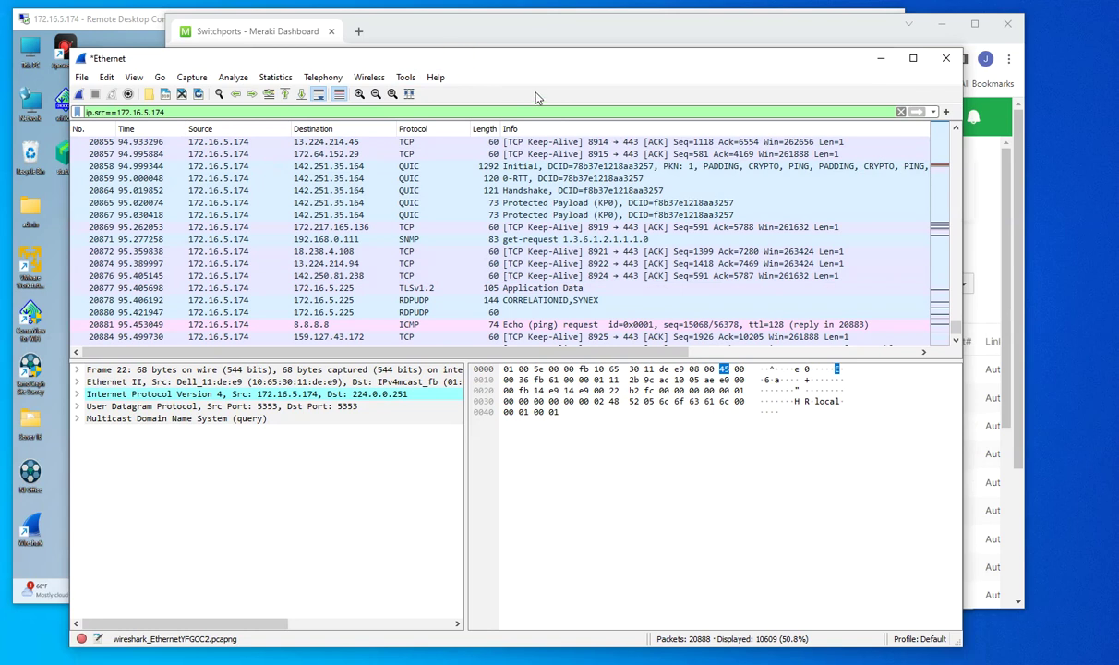
left_click(543, 40)
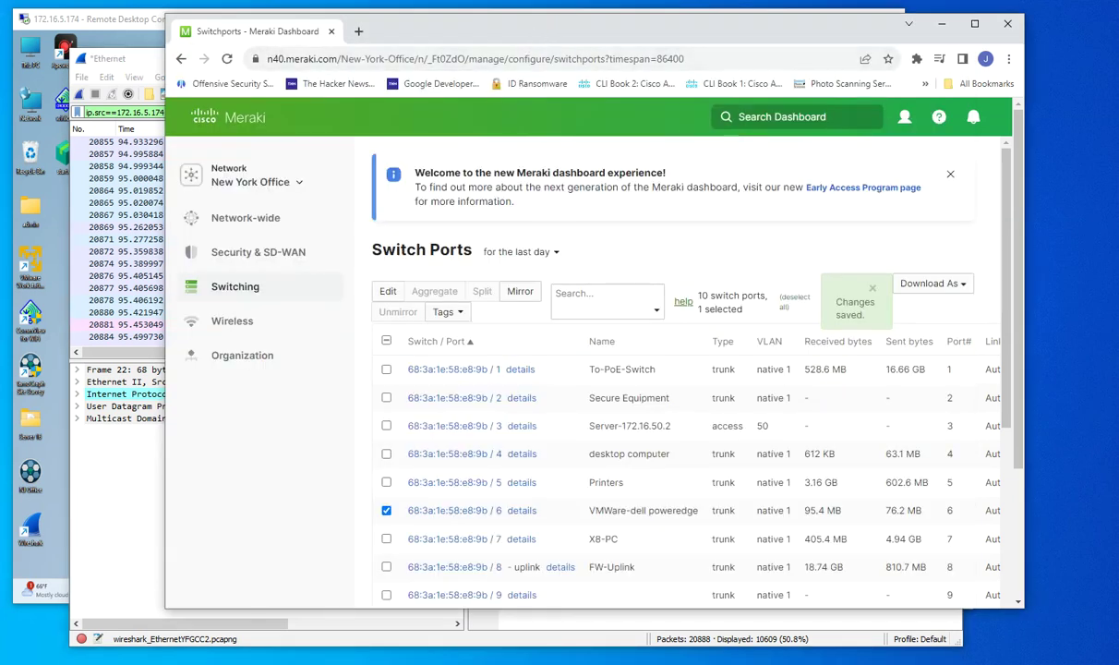
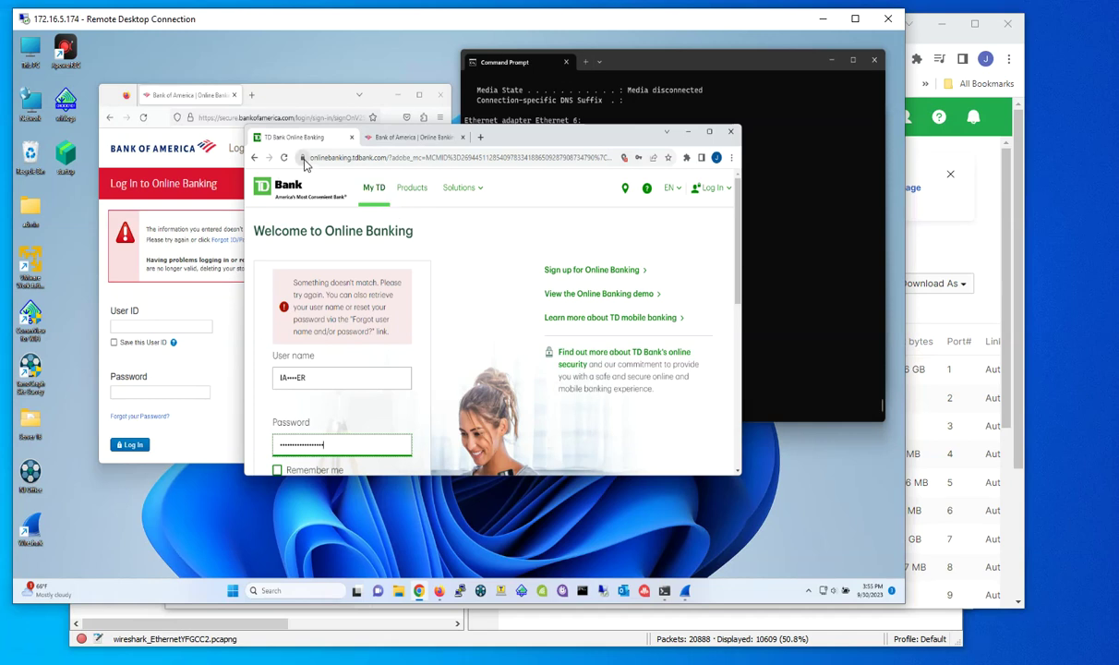
Step: On the victim's TD Bank login page, inspect the site's connection security and view its certificate
left_click(302, 158)
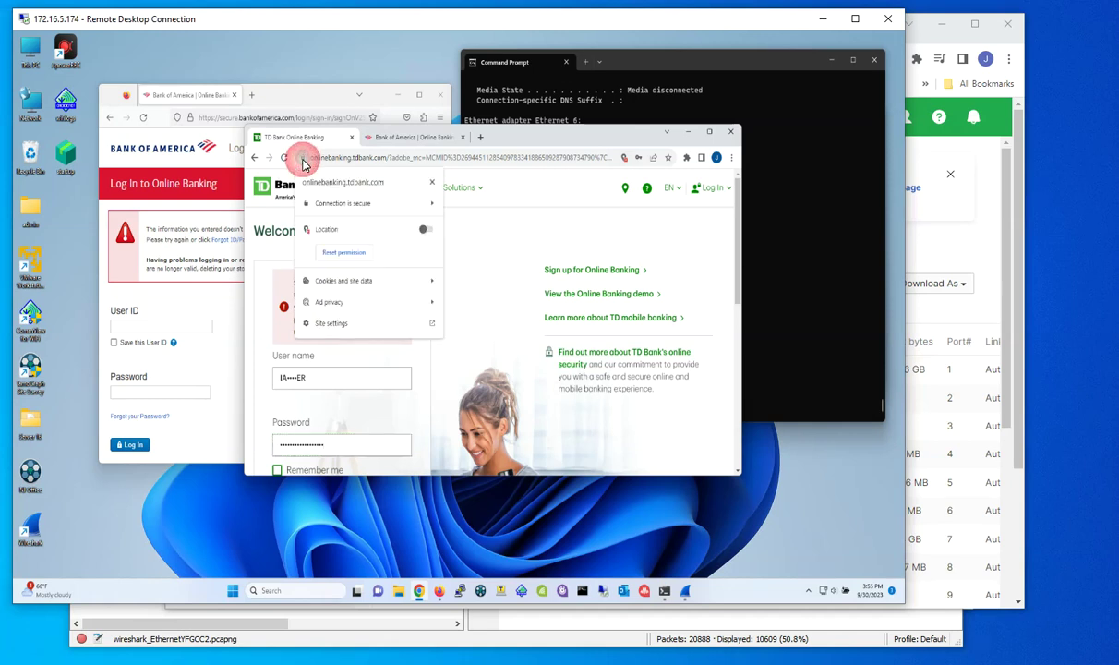
left_click(337, 206)
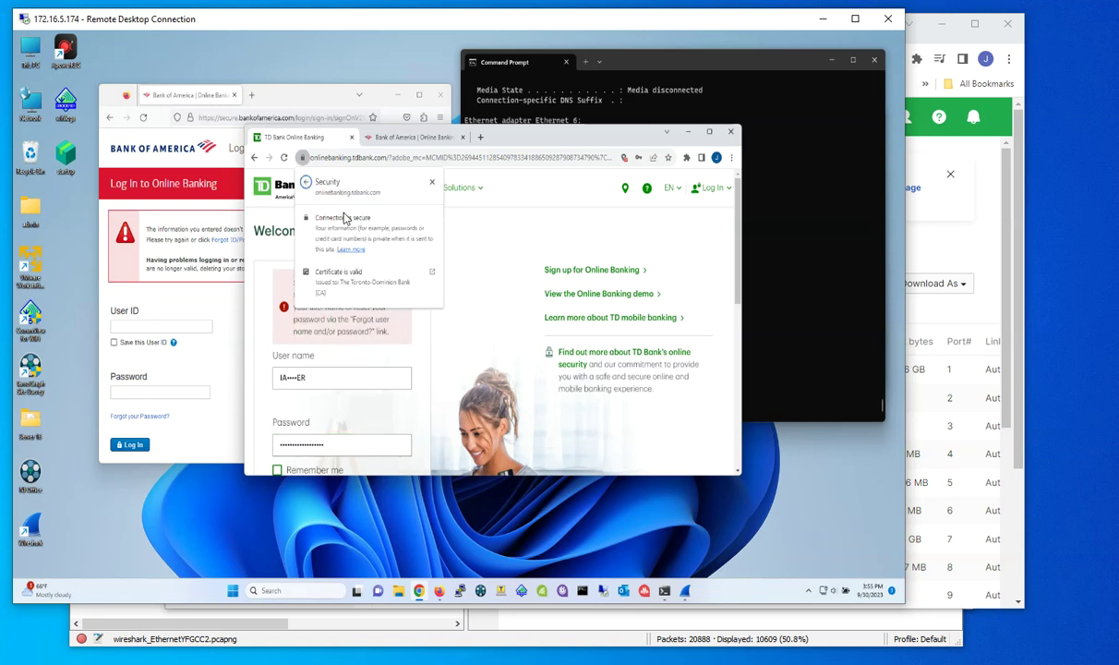
left_click(341, 277)
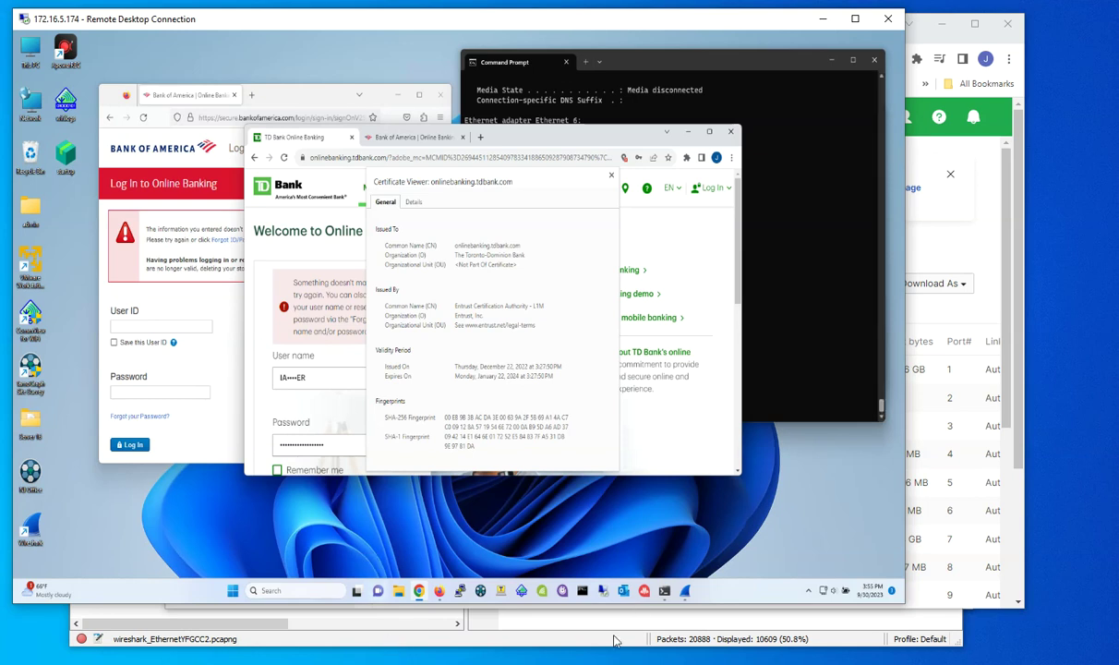
Step: Switch to Wireshark and examine the TCP and Transport Layer Security details of the TLSv1.2 packet sent to 172.16.5.225
key("alt+Tab")
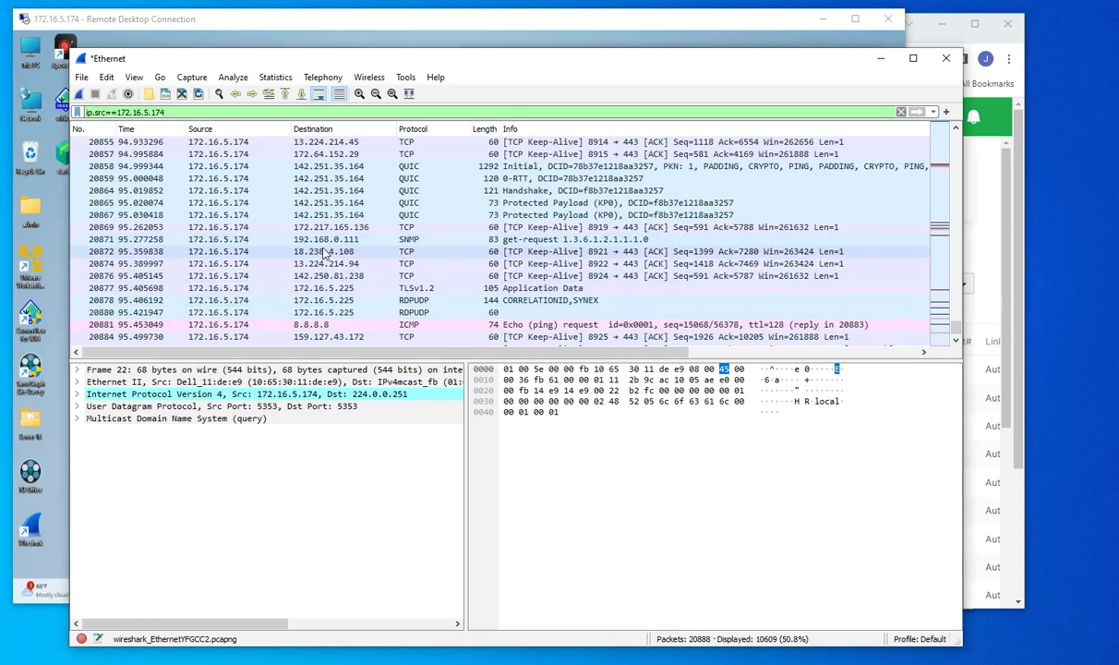
left_click(238, 287)
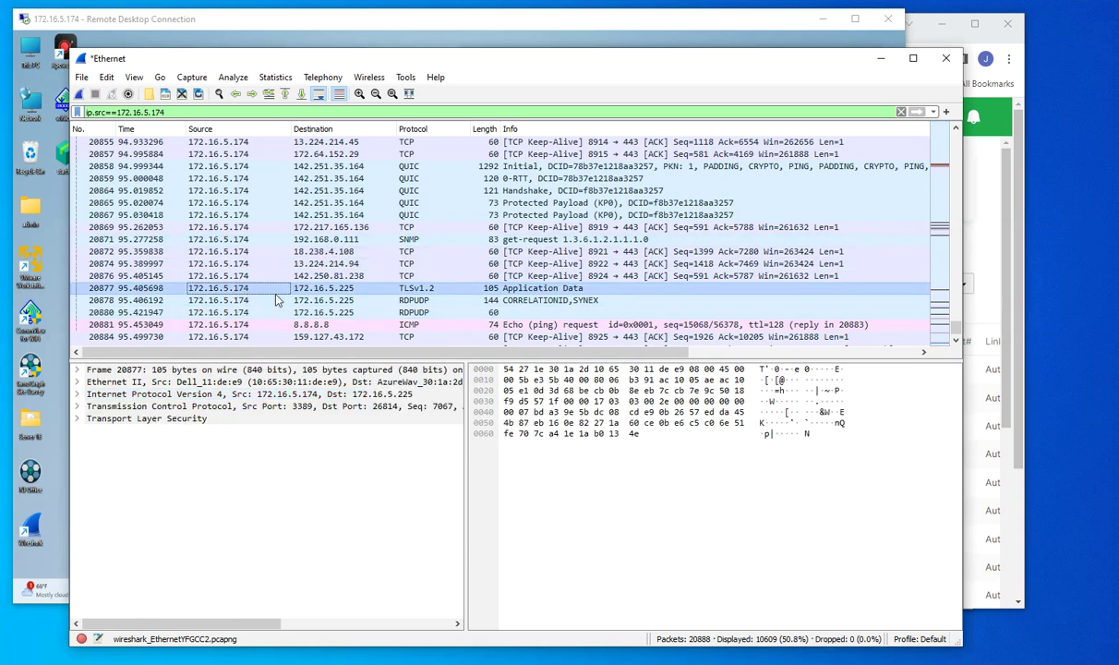
left_click(85, 406)
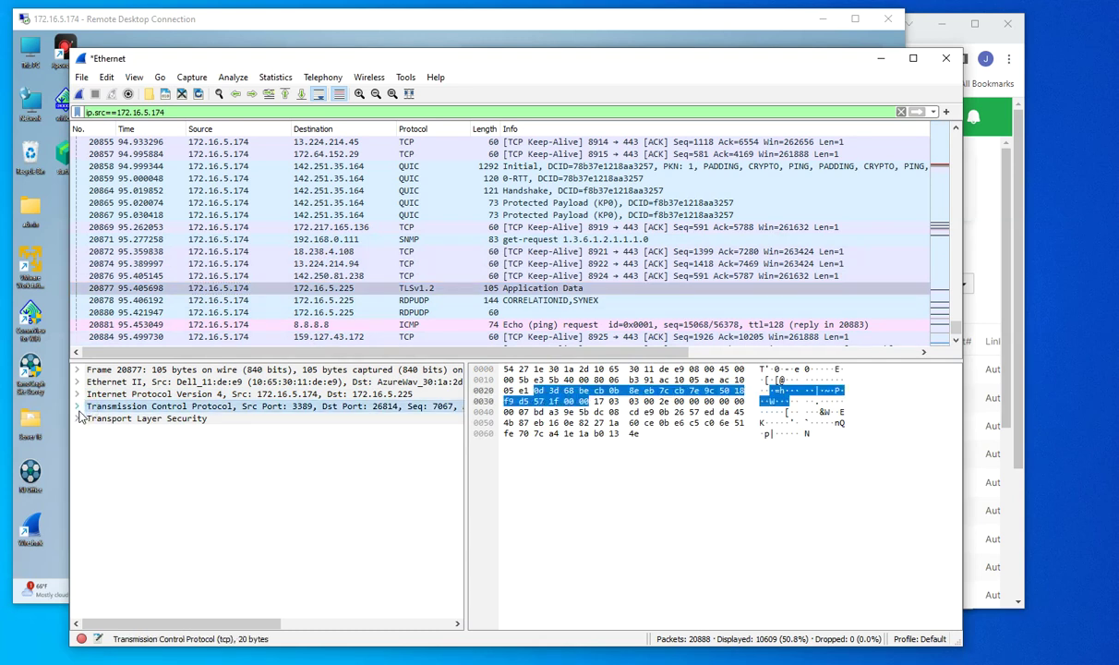
left_click(78, 407)
scroll(106, 517, "down", 2)
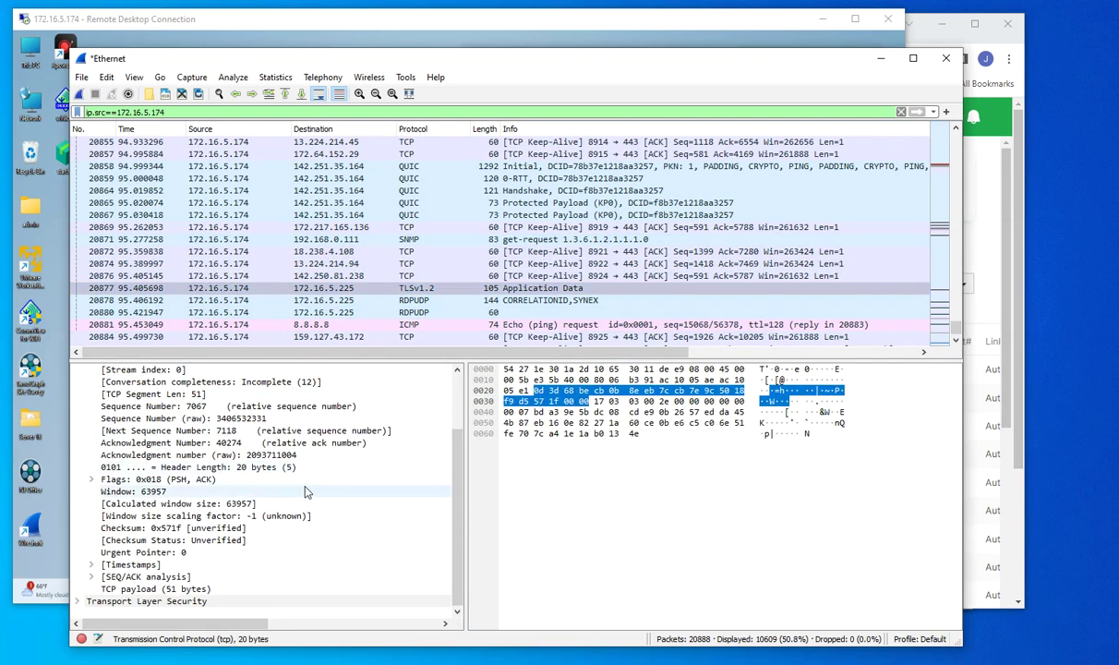
left_click(79, 601)
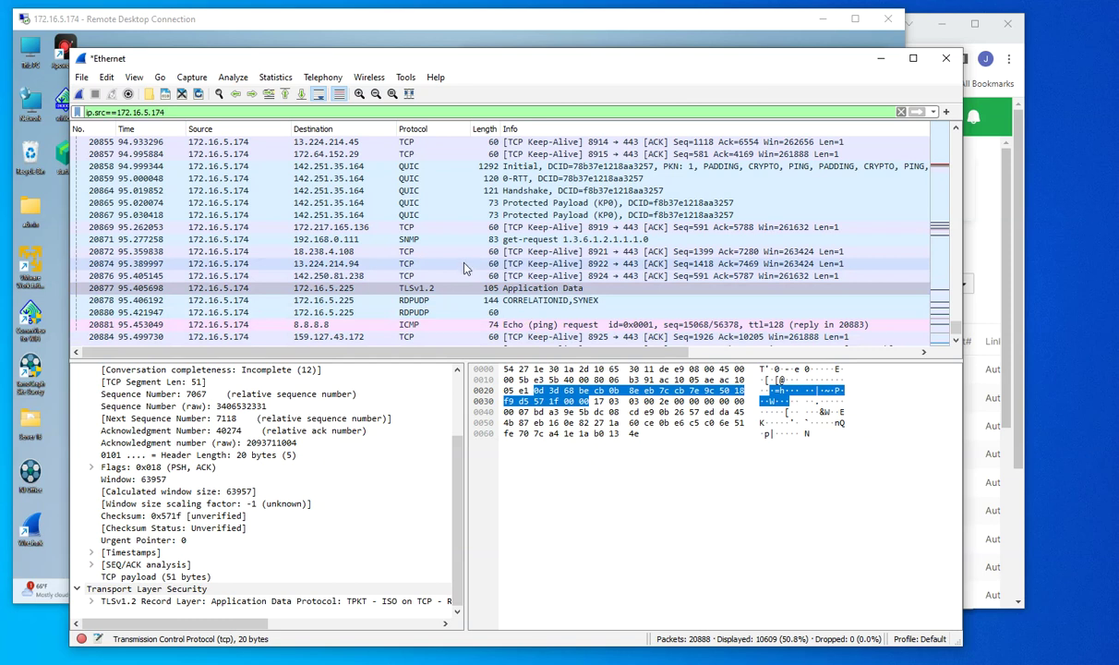
Step: Filter the capture to the selected packet's TCP conversation, and minimize Wireshark and the victim's TD Bank browser
right_click(263, 294)
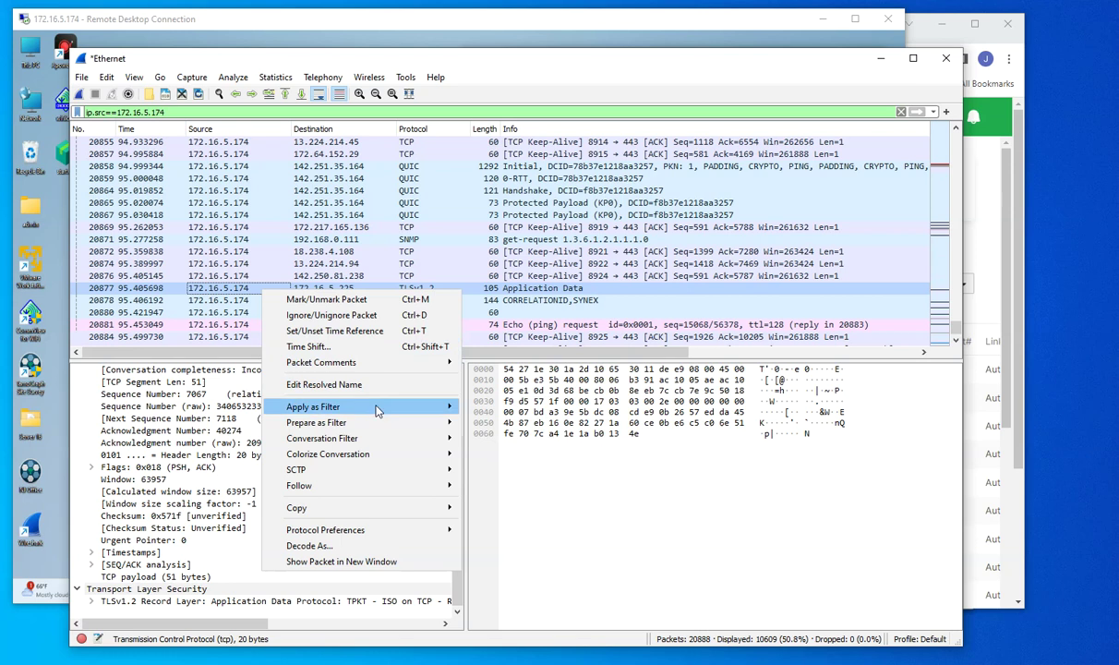
mouse_move(386, 438)
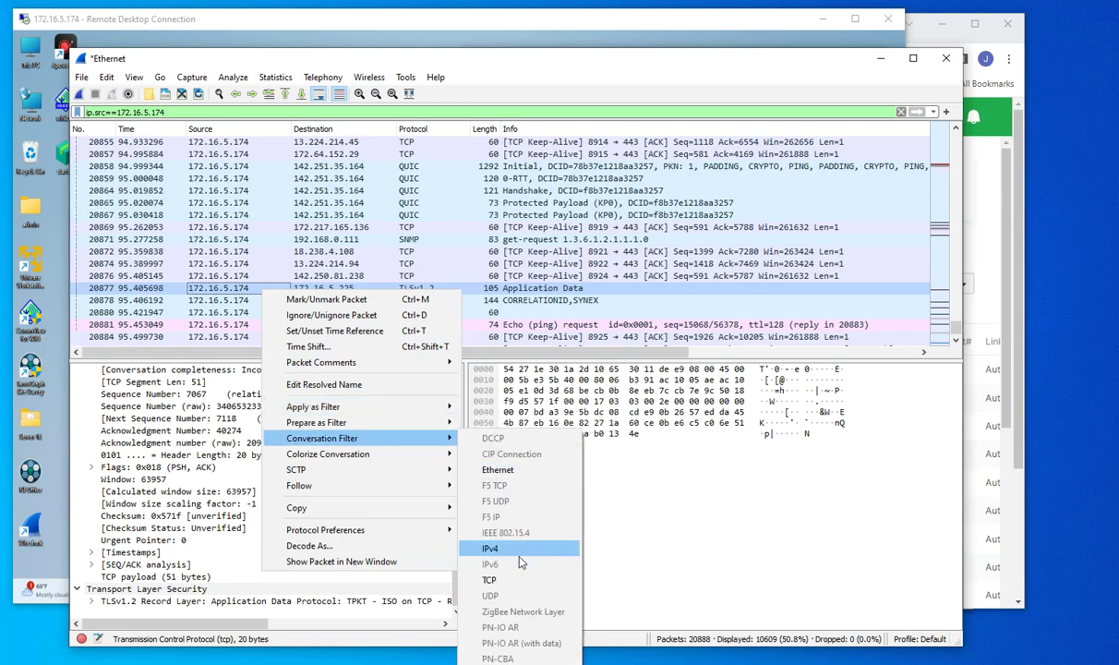
left_click(503, 579)
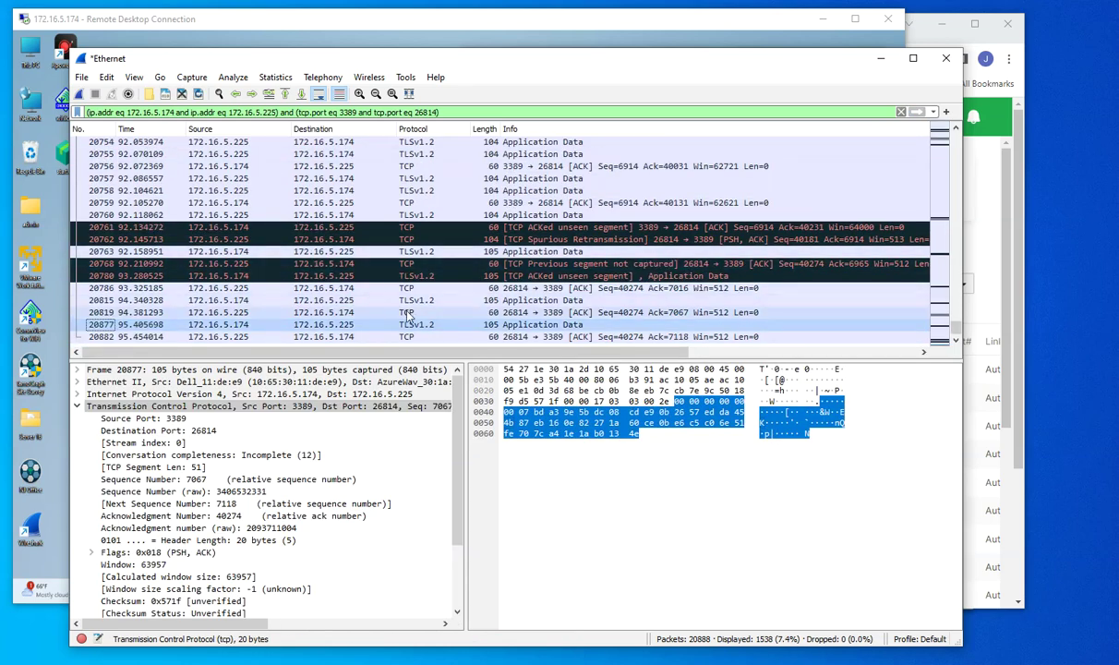
left_click(880, 61)
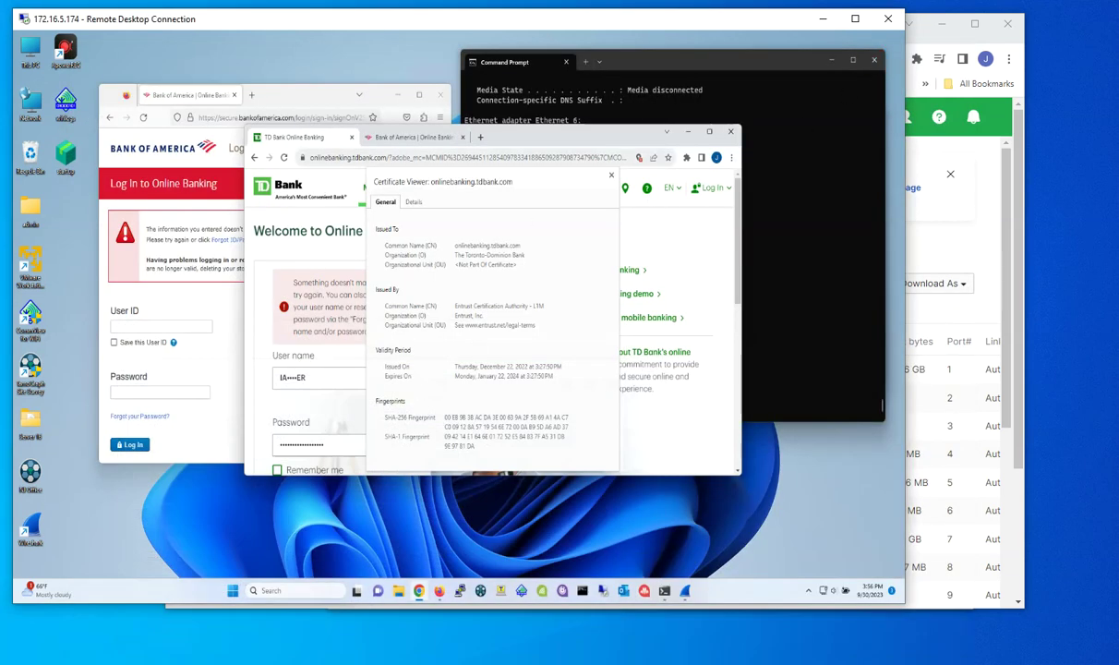
left_click(688, 131)
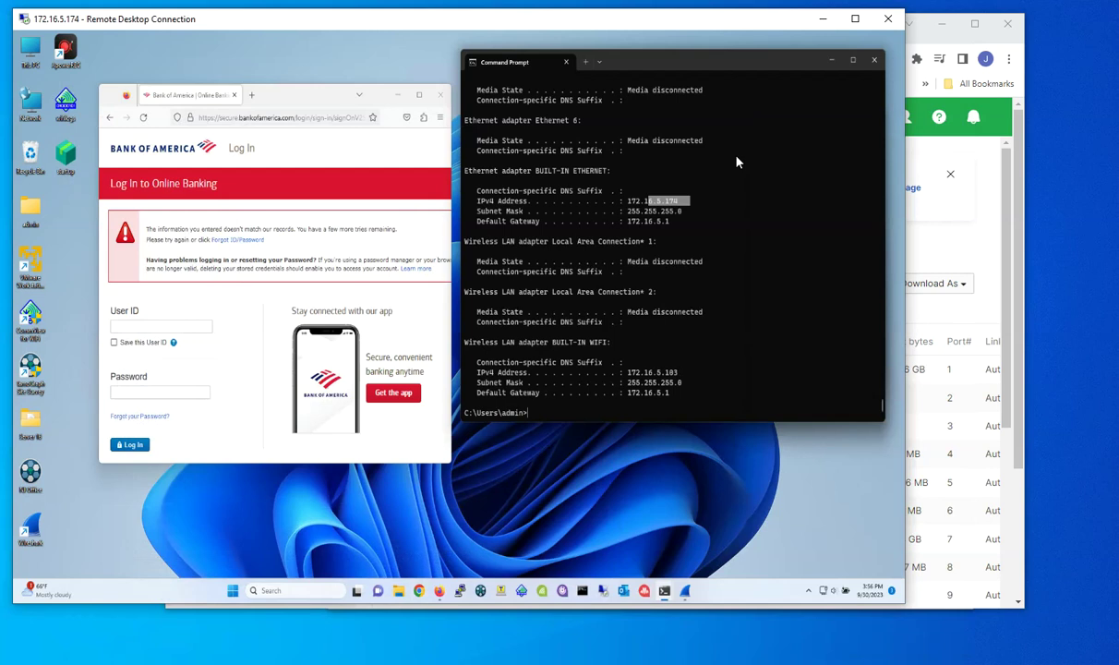
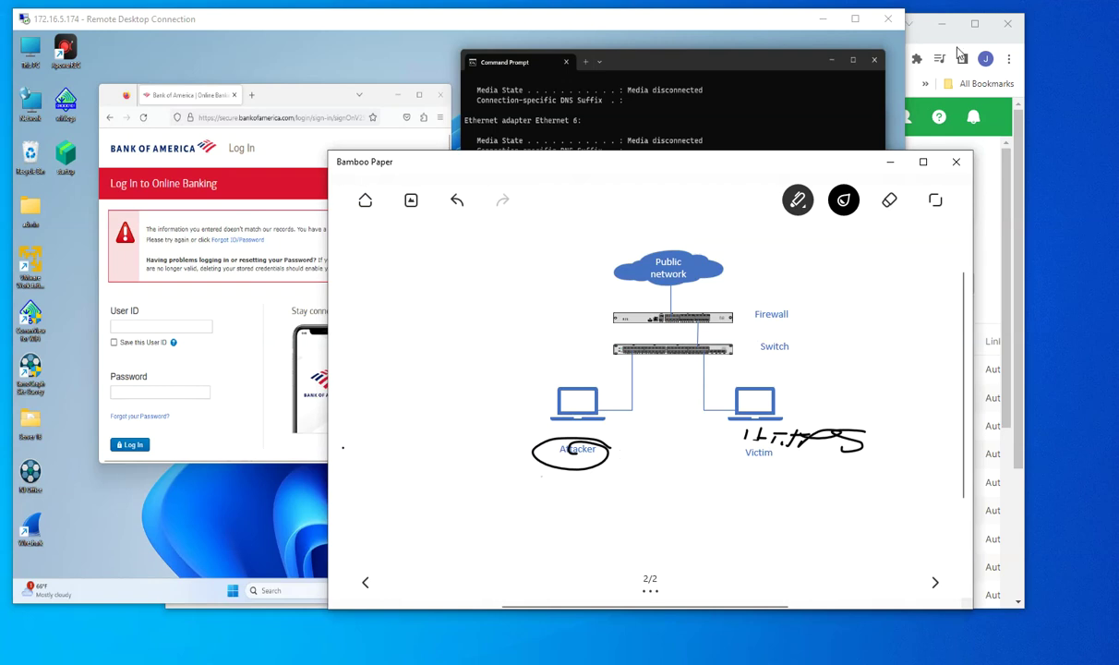
Step: In Bamboo Paper, erase the ink around the Attacker and Victim labels and handwrite BURP beside the firewall and switch
left_click(892, 203)
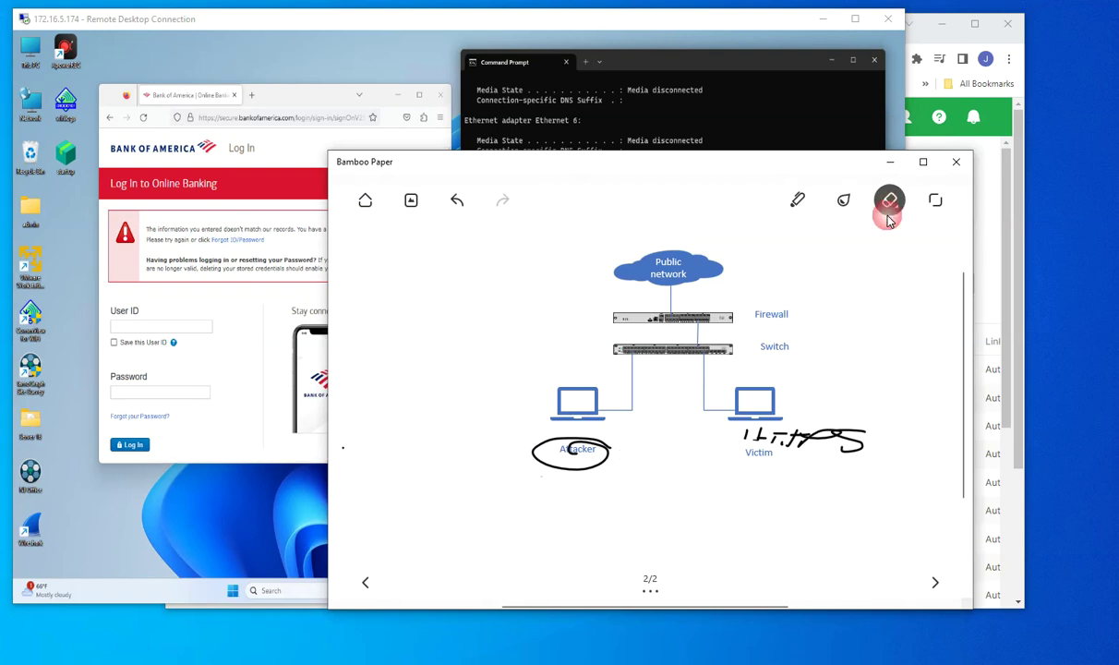
mouse_move(781, 435)
left_mouse_down()
mouse_move(847, 438)
mouse_move(564, 479)
mouse_move(542, 441)
mouse_move(538, 453)
mouse_move(554, 443)
left_mouse_up()
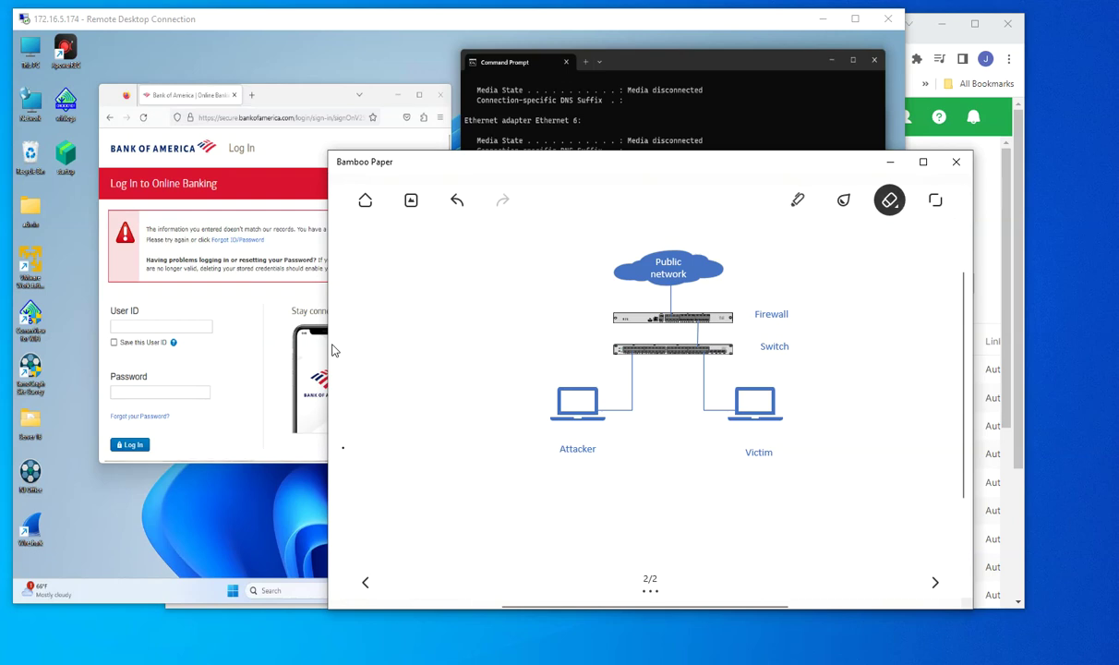
left_click(798, 200)
mouse_move(429, 307)
left_mouse_down()
mouse_move(434, 333)
mouse_move(510, 308)
mouse_move(544, 310)
left_mouse_up()
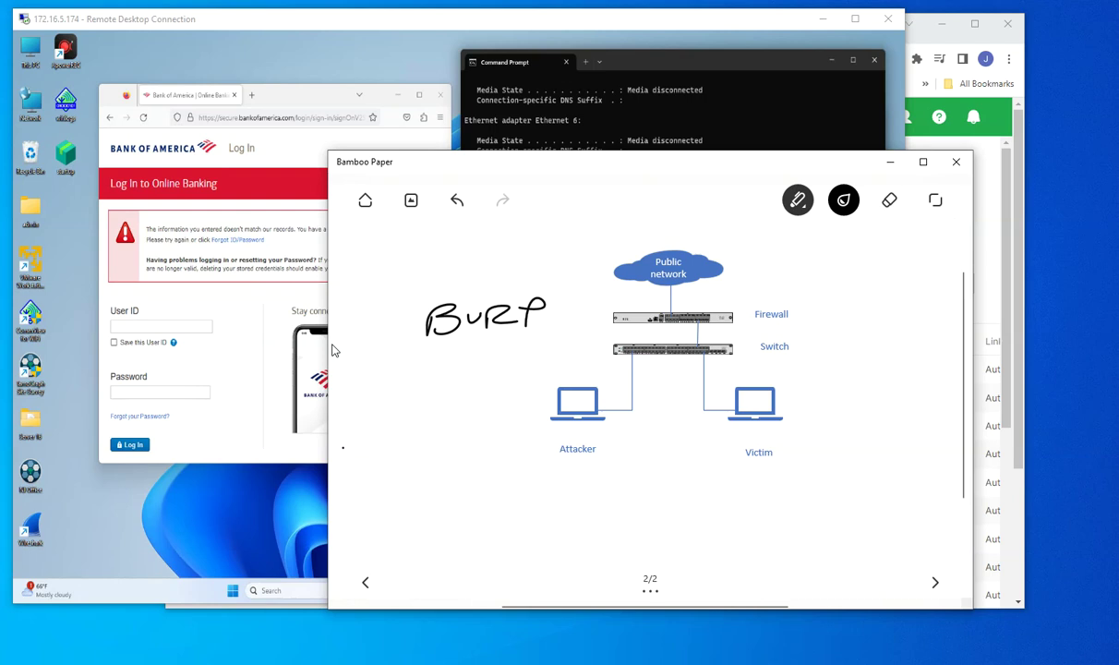
Step: Circle the Victim label, box BURP, and draw the traffic paths linking the victim, attacker, BURP and firewall
mouse_move(776, 438)
left_mouse_down()
mouse_move(744, 439)
mouse_move(739, 480)
mouse_move(808, 453)
mouse_move(748, 438)
left_mouse_up()
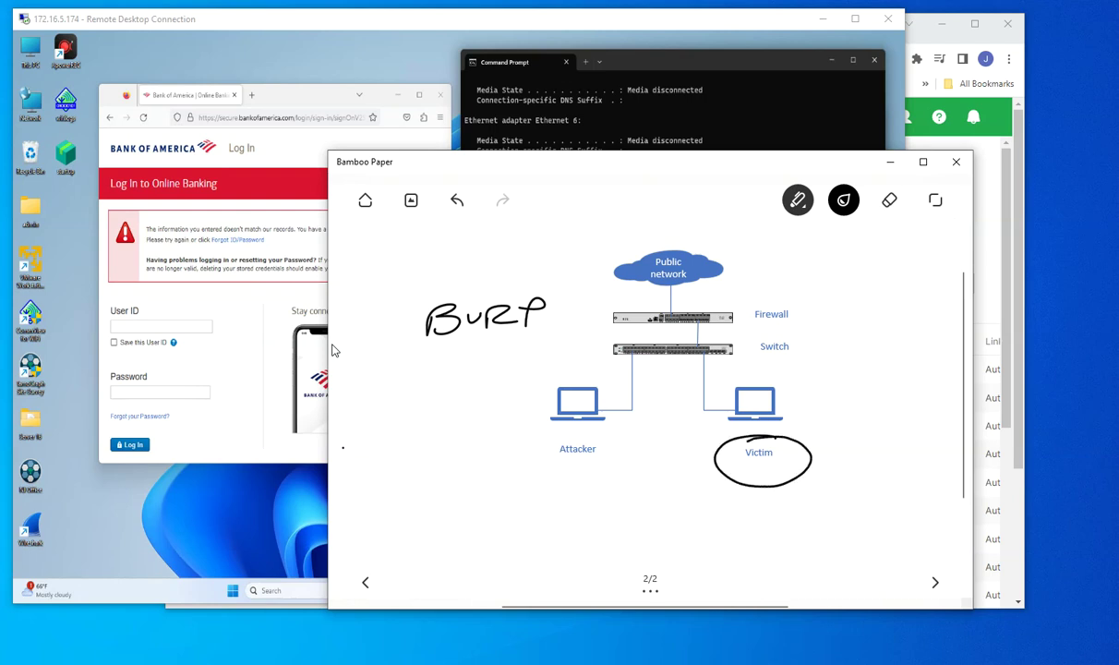
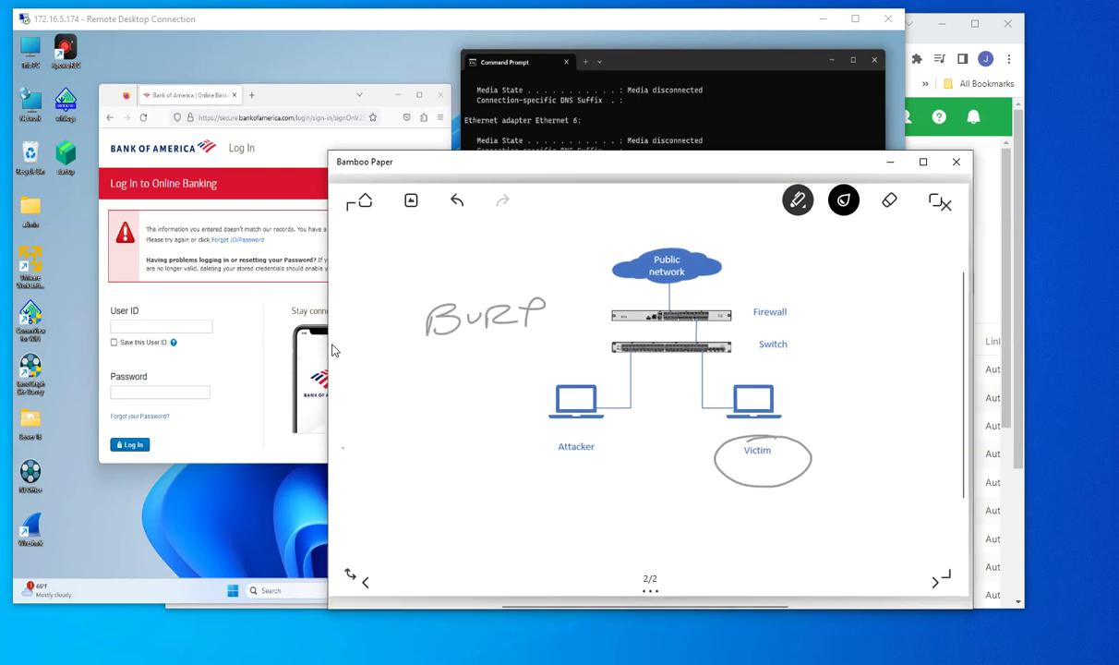
key("ctrl+z")
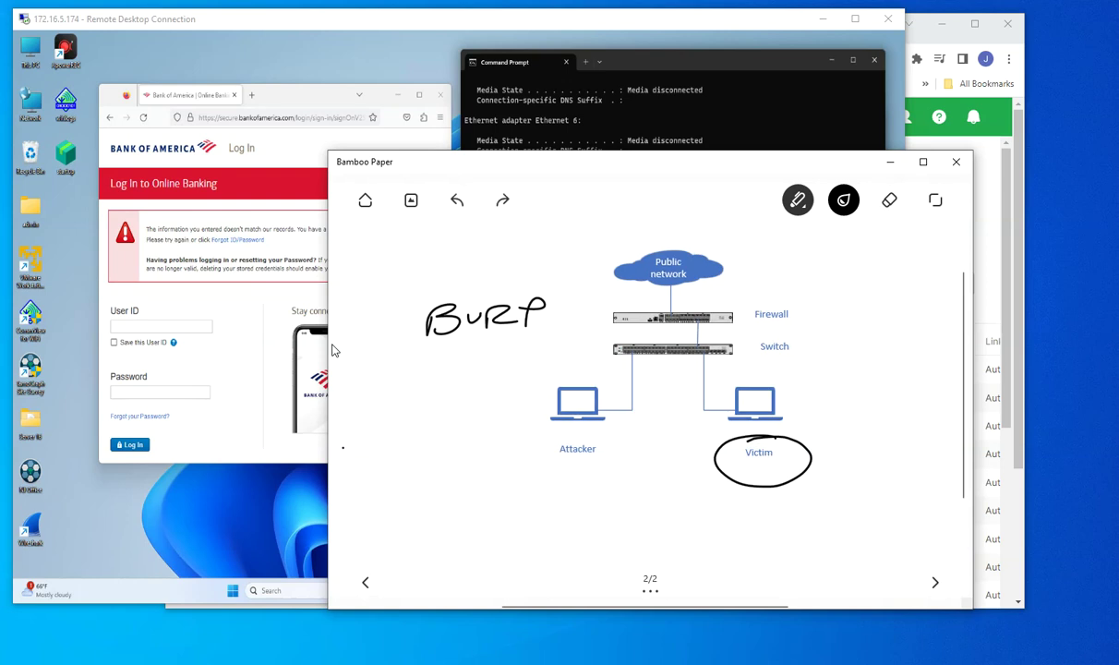
mouse_move(743, 440)
left_mouse_down()
mouse_move(708, 423)
mouse_move(709, 369)
mouse_move(662, 356)
mouse_move(637, 364)
mouse_move(637, 400)
mouse_move(618, 410)
mouse_move(545, 411)
mouse_move(487, 396)
mouse_move(478, 360)
mouse_move(491, 363)
left_mouse_up()
mouse_move(417, 301)
left_mouse_down()
mouse_move(541, 351)
mouse_move(531, 292)
mouse_move(417, 299)
left_mouse_up()
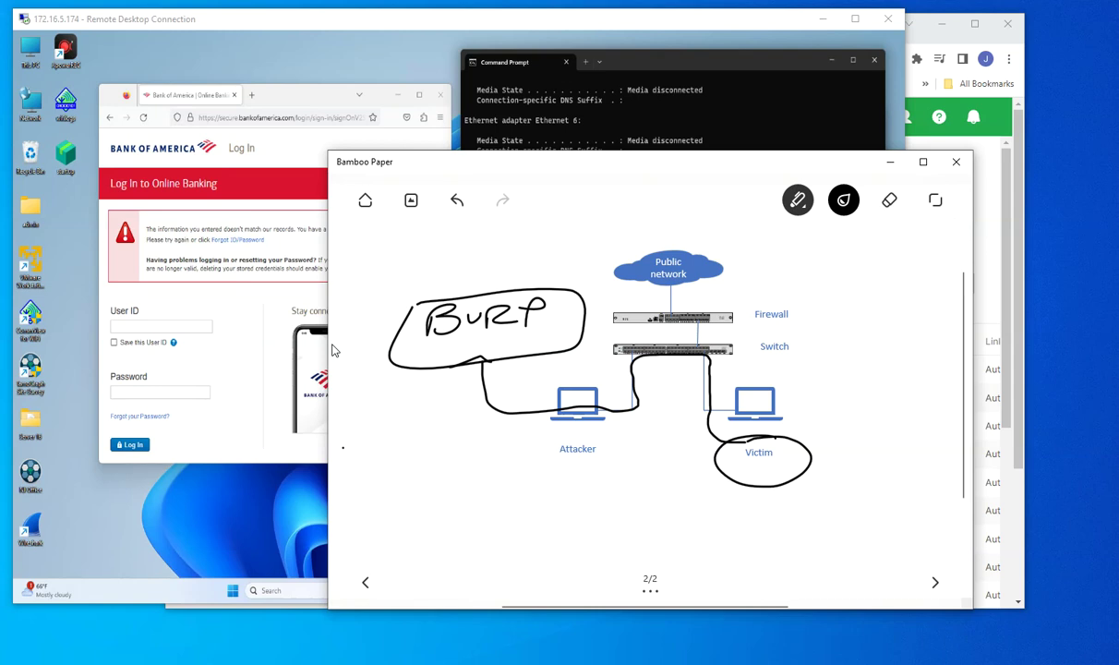
mouse_move(542, 352)
left_mouse_down()
mouse_move(556, 383)
mouse_move(661, 313)
mouse_move(660, 326)
left_mouse_up()
mouse_move(541, 332)
left_mouse_down()
mouse_move(510, 317)
mouse_move(482, 379)
mouse_move(679, 368)
mouse_move(713, 423)
mouse_move(748, 411)
mouse_move(750, 432)
left_mouse_up()
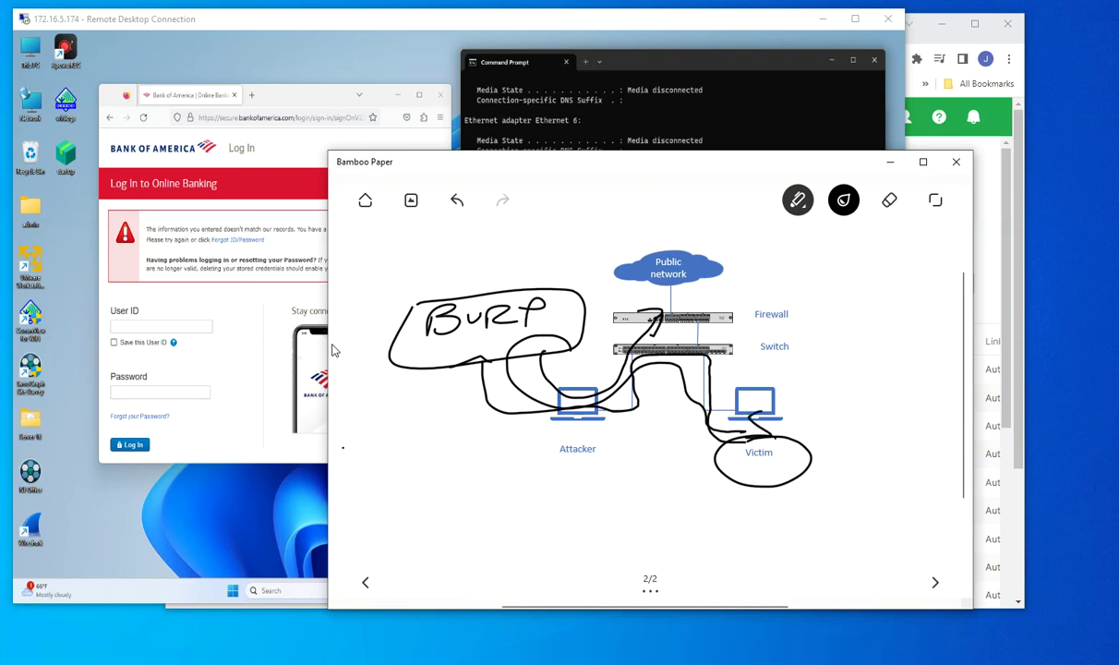
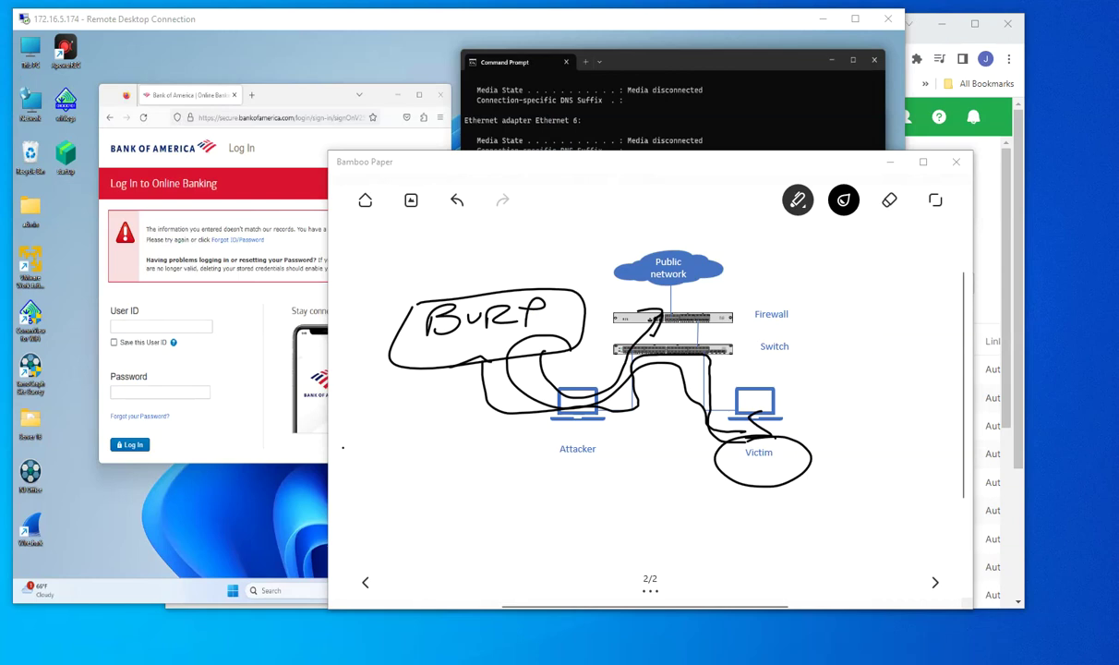
Step: Switch to Burp Suite to view the intercepted request to spocs.getpocket.com, and minimize its window
key("alt+Tab")
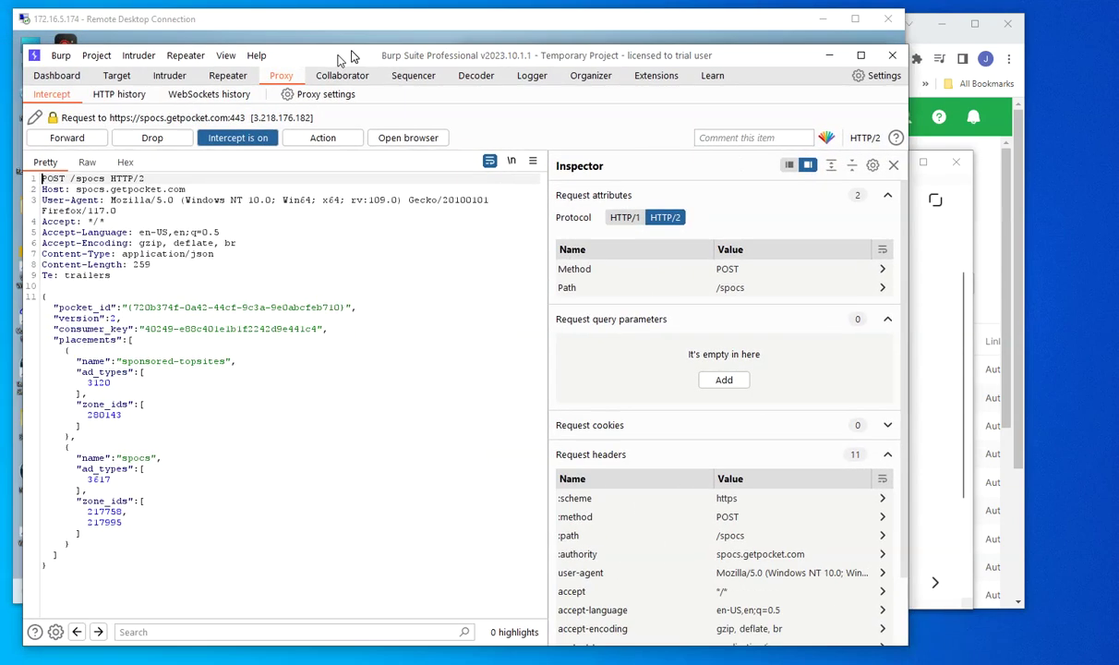
left_click_drag(350, 55, 373, 57)
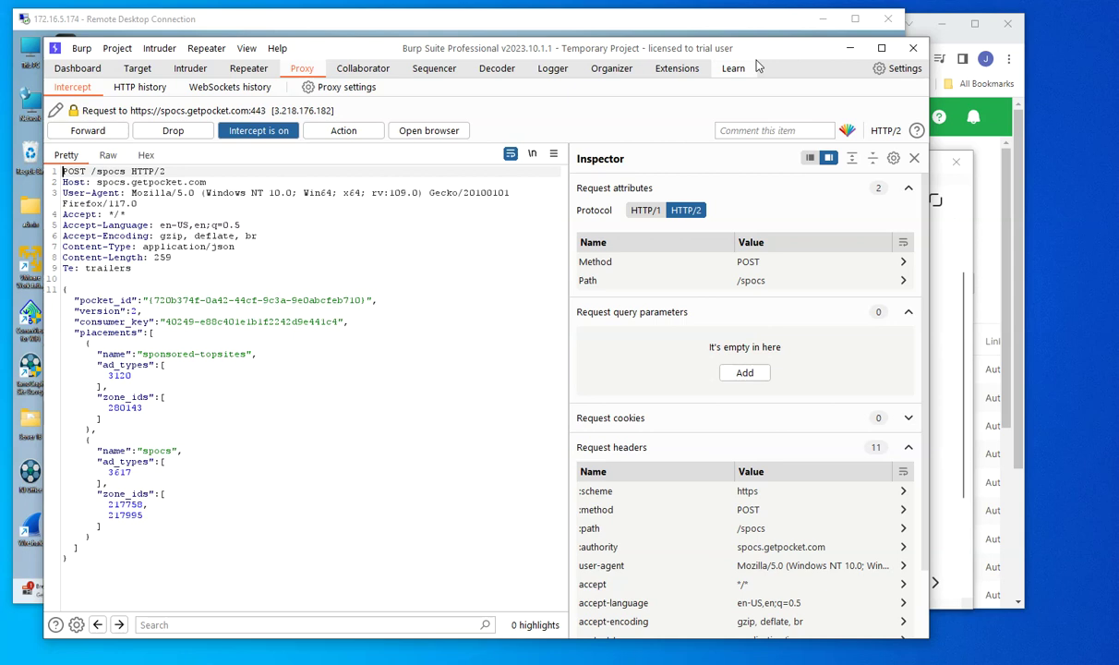
left_click(851, 47)
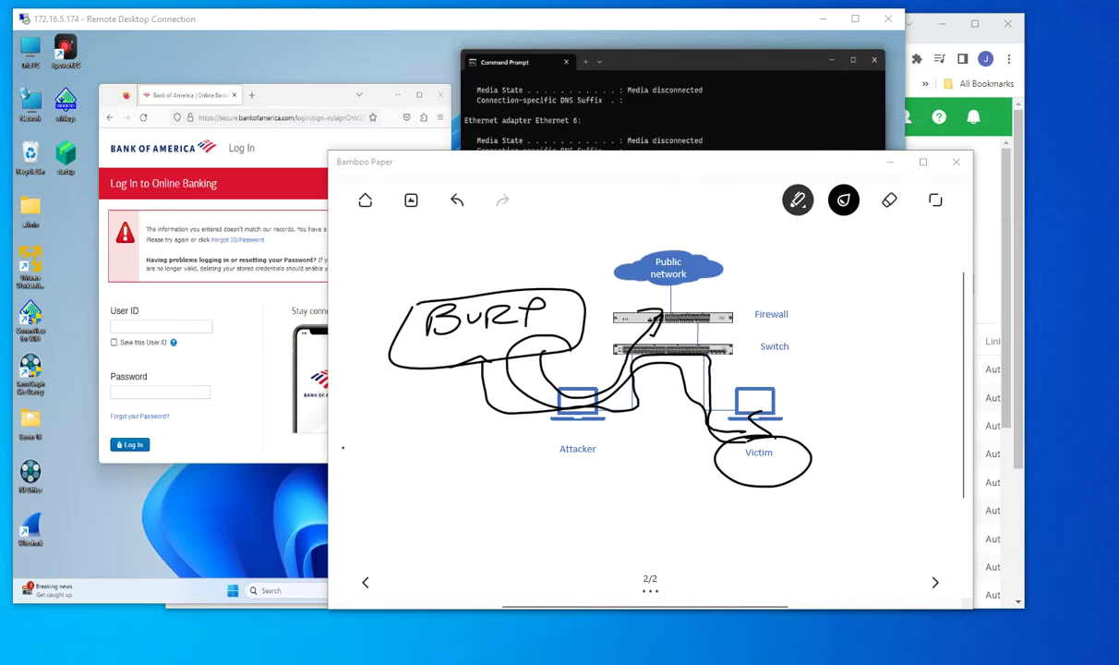
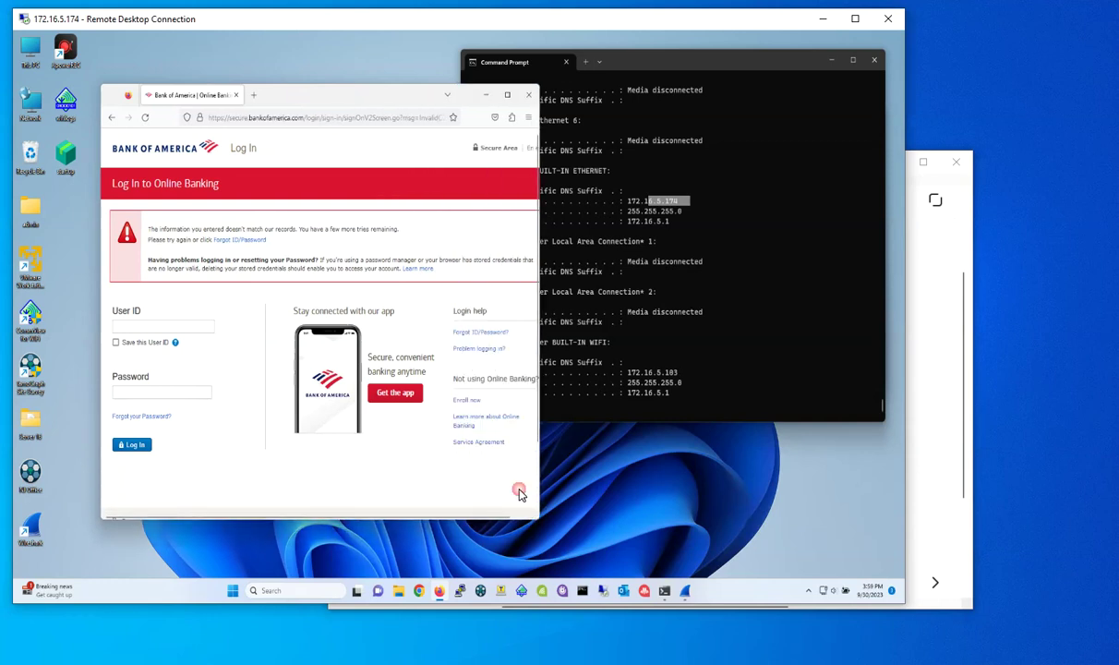
Step: In the victim's Firefox, open the network connection settings and review the manual proxy configuration
left_click_drag(297, 95, 272, 70)
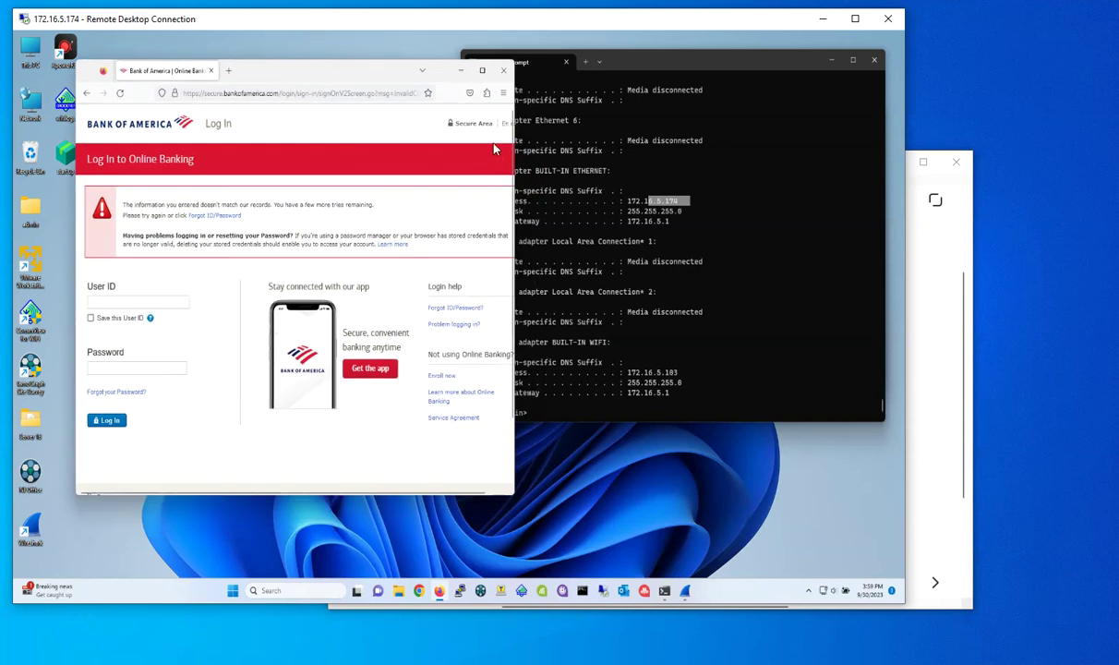
left_click(503, 92)
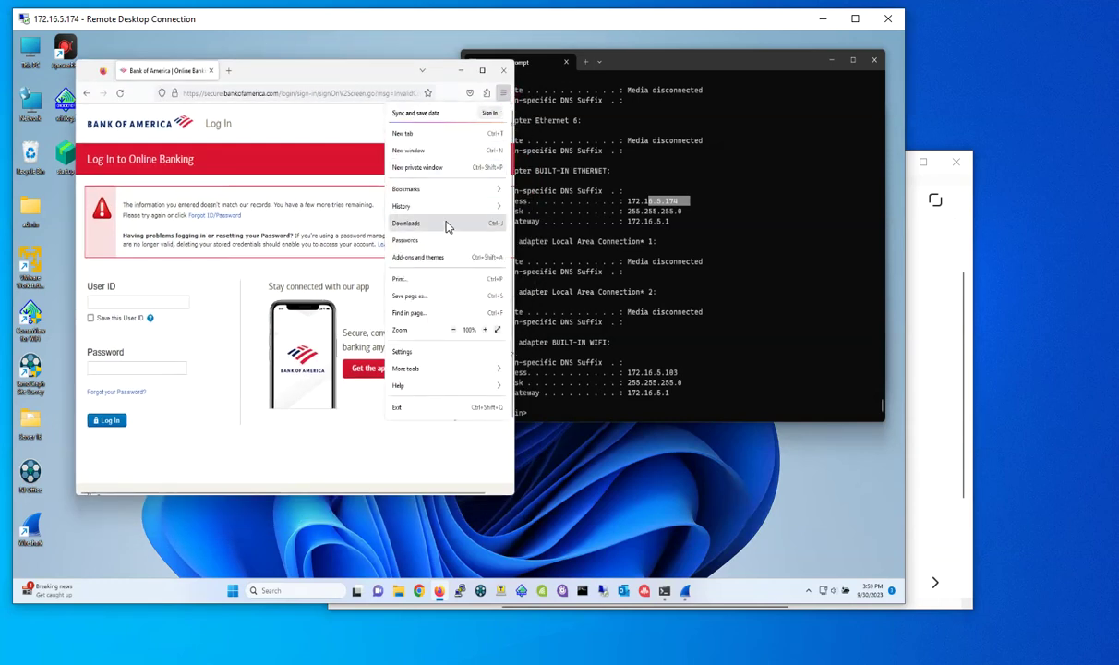
left_click(427, 360)
scroll(325, 328, "down", 5)
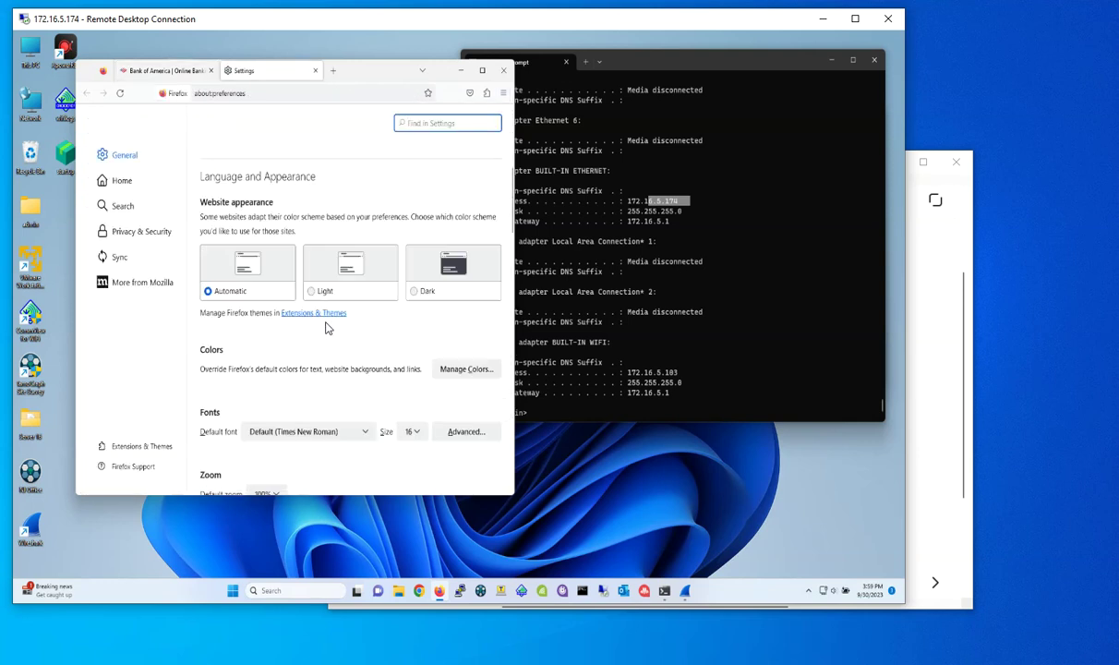
scroll(325, 327, "down", 15)
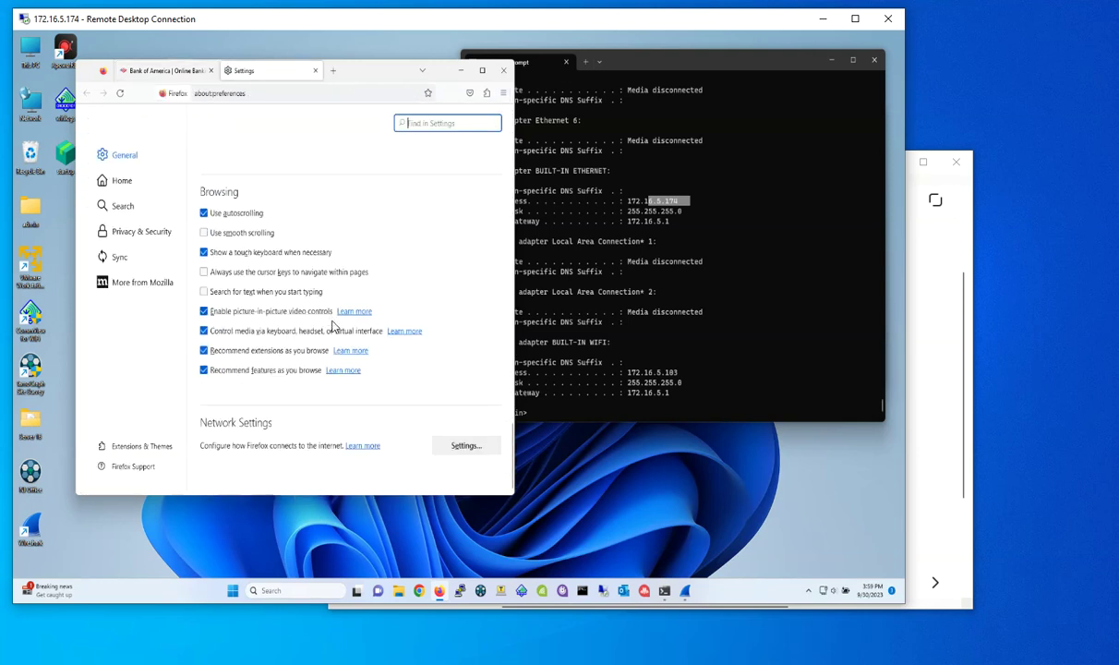
left_click(468, 446)
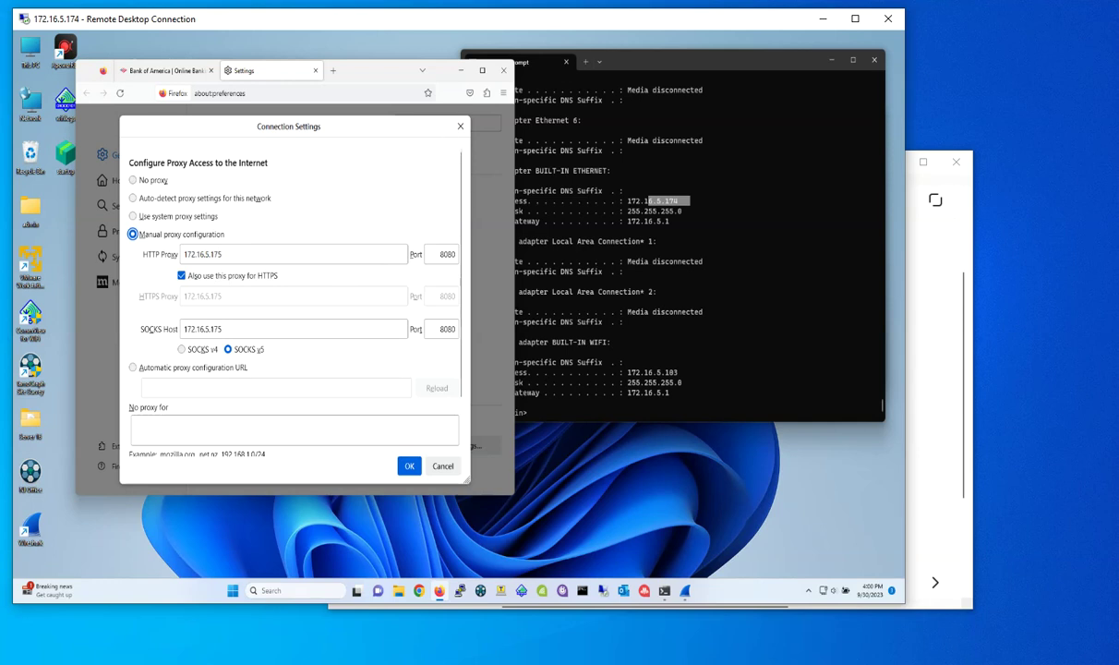
Step: Switch to Burp Suite to review its proxy listener settings, and dismiss Firefox's connection settings without saving
key("alt+Tab")
left_click_drag(446, 69, 422, 64)
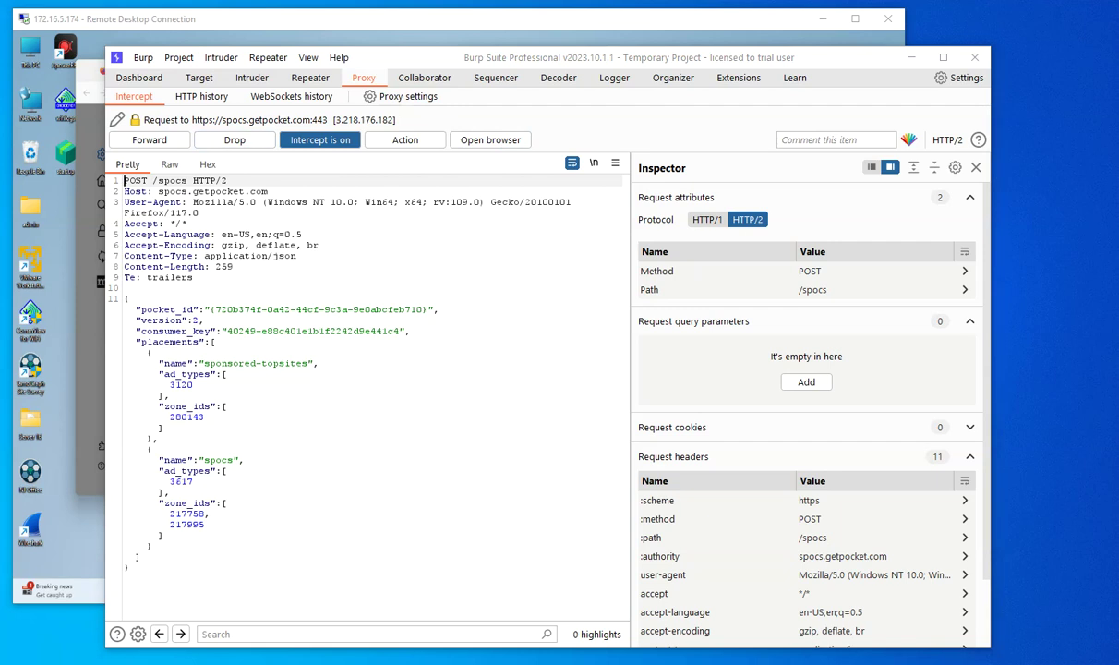
left_click(402, 96)
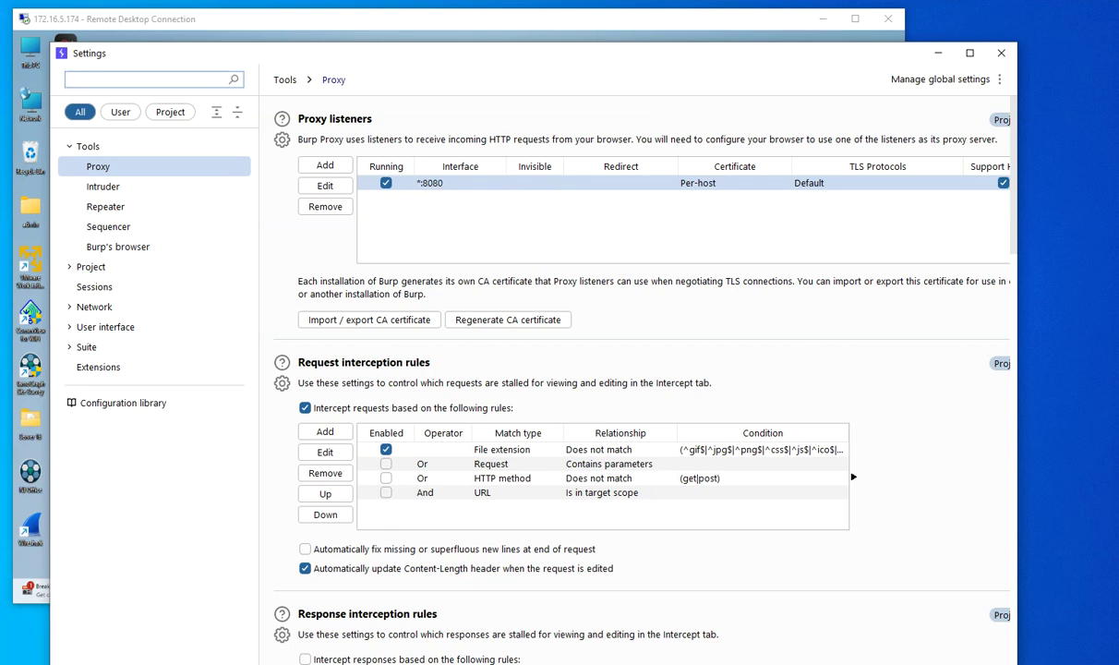
left_click_drag(475, 55, 291, 44)
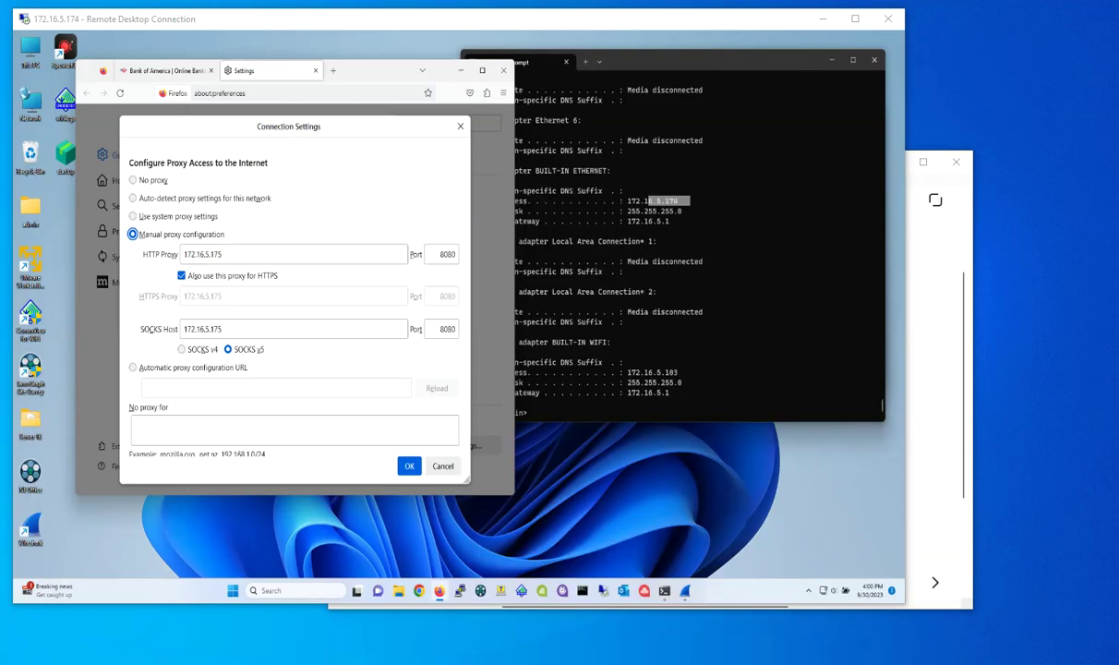
left_click(443, 467)
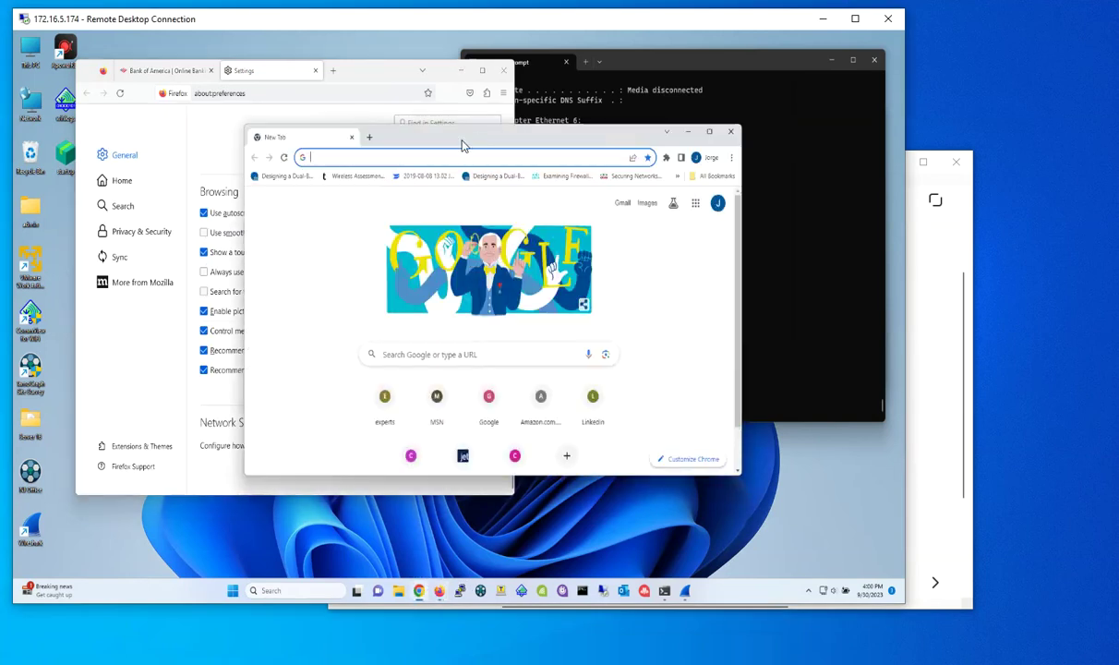
Step: On the network diagram, label the victim's browser FF, add a circled Chrome label, and draw Chrome's direct path to the firewall
left_click_drag(445, 140, 527, 150)
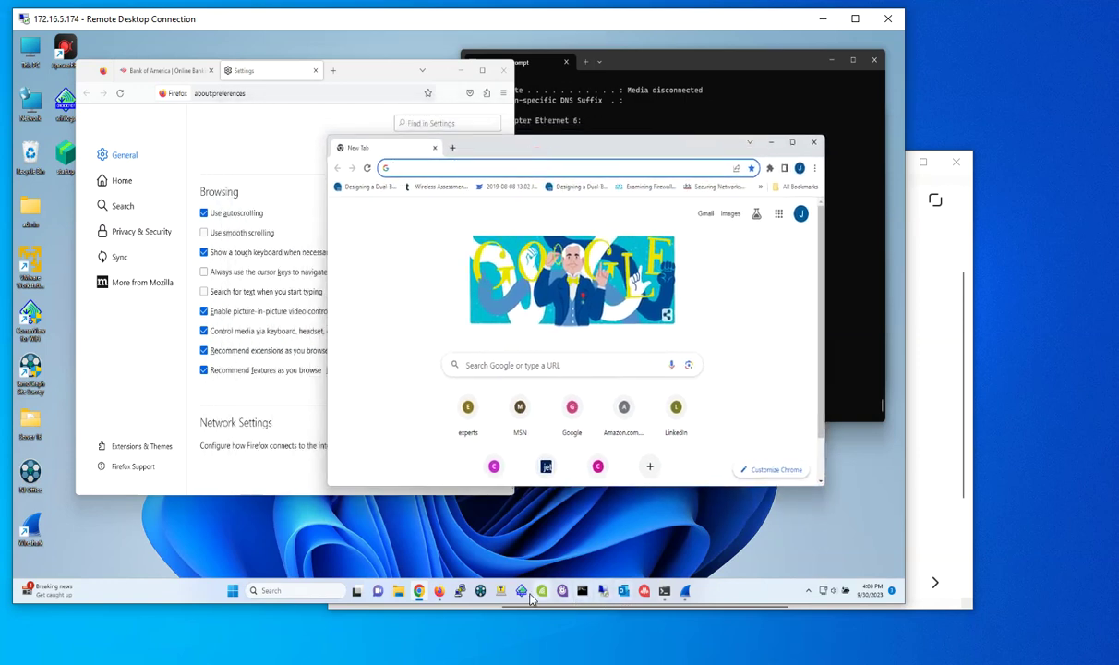
left_click(933, 543)
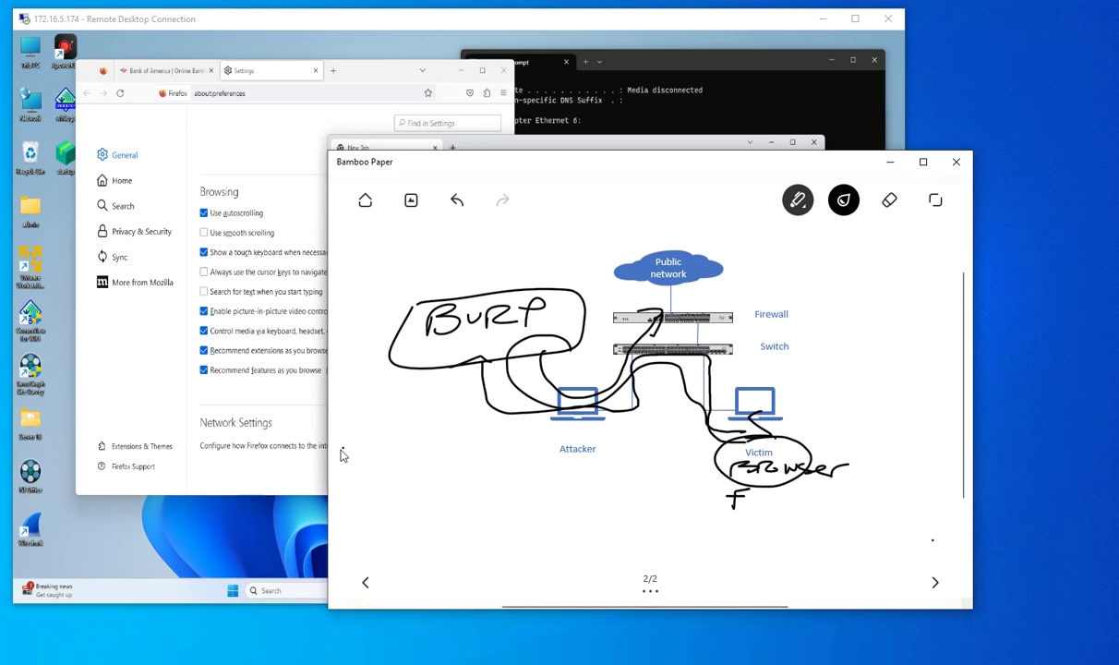
mouse_move(837, 428)
left_mouse_down()
mouse_move(931, 460)
mouse_move(869, 430)
mouse_move(875, 452)
left_mouse_up()
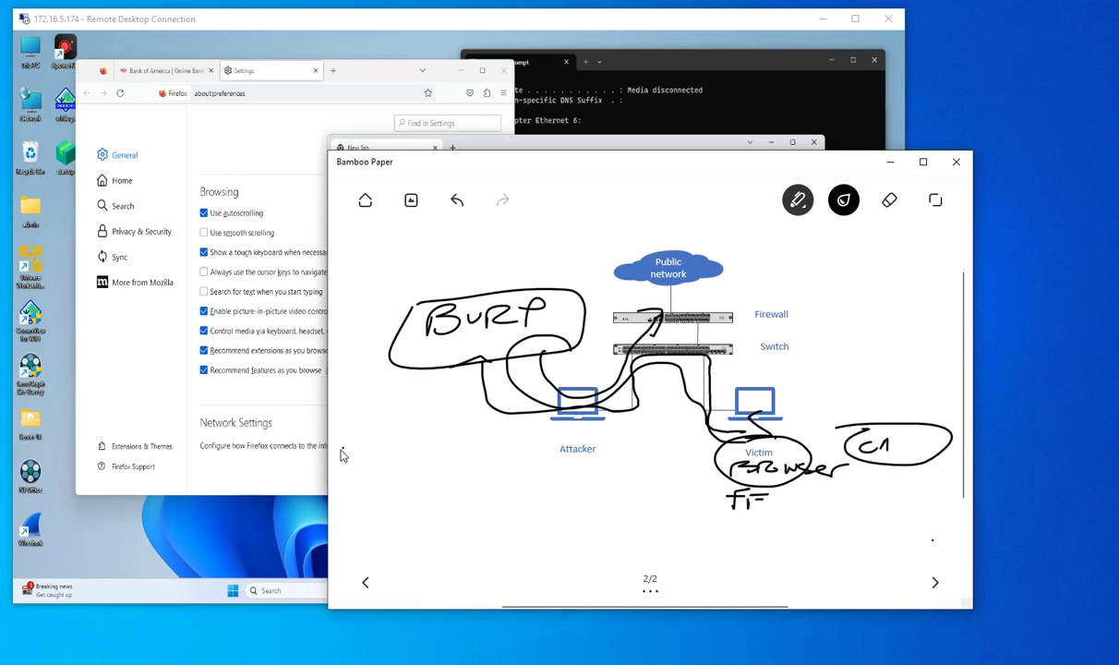
left_click_drag(928, 447, 946, 438)
left_click_drag(734, 487, 711, 497)
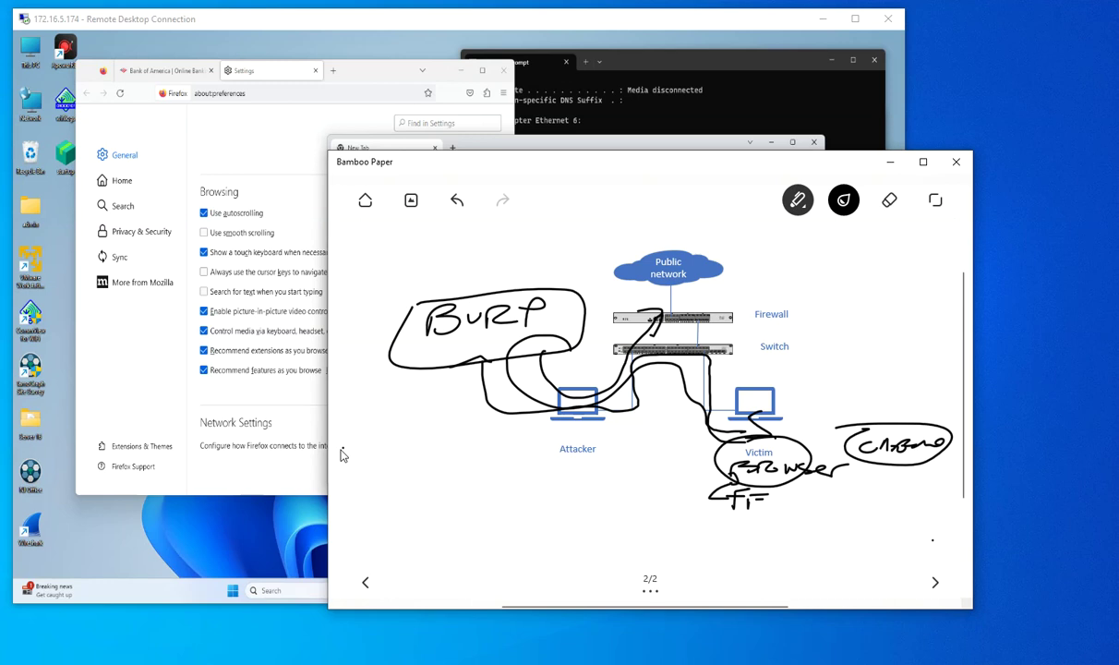
mouse_move(861, 430)
left_mouse_down()
mouse_move(702, 406)
mouse_move(692, 300)
mouse_move(718, 306)
left_mouse_up()
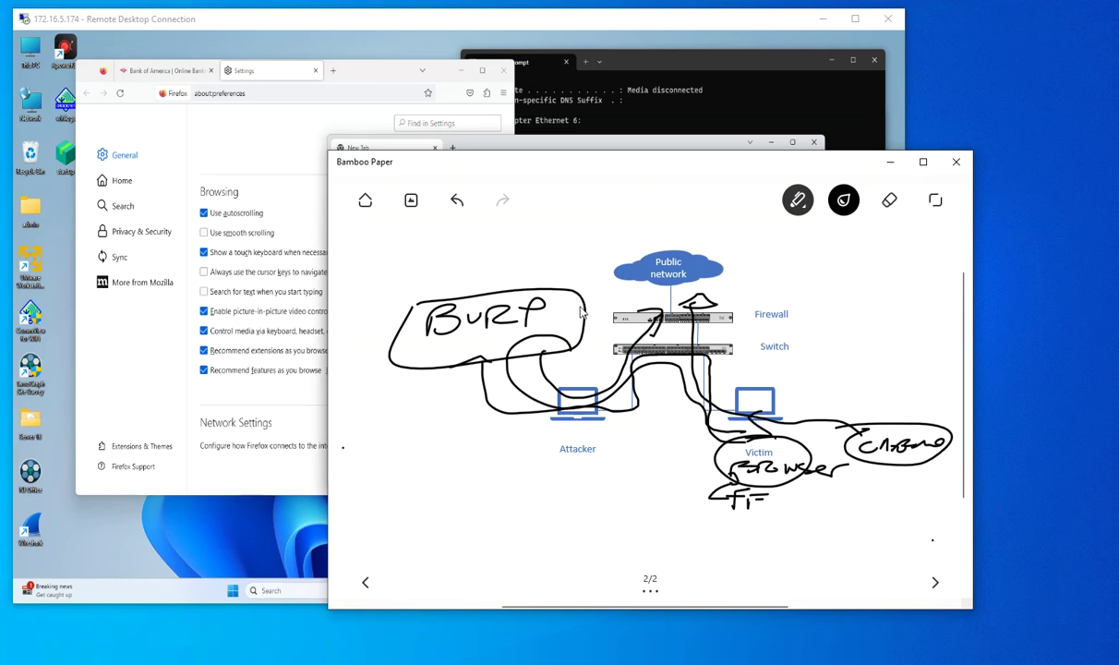
left_click(887, 167)
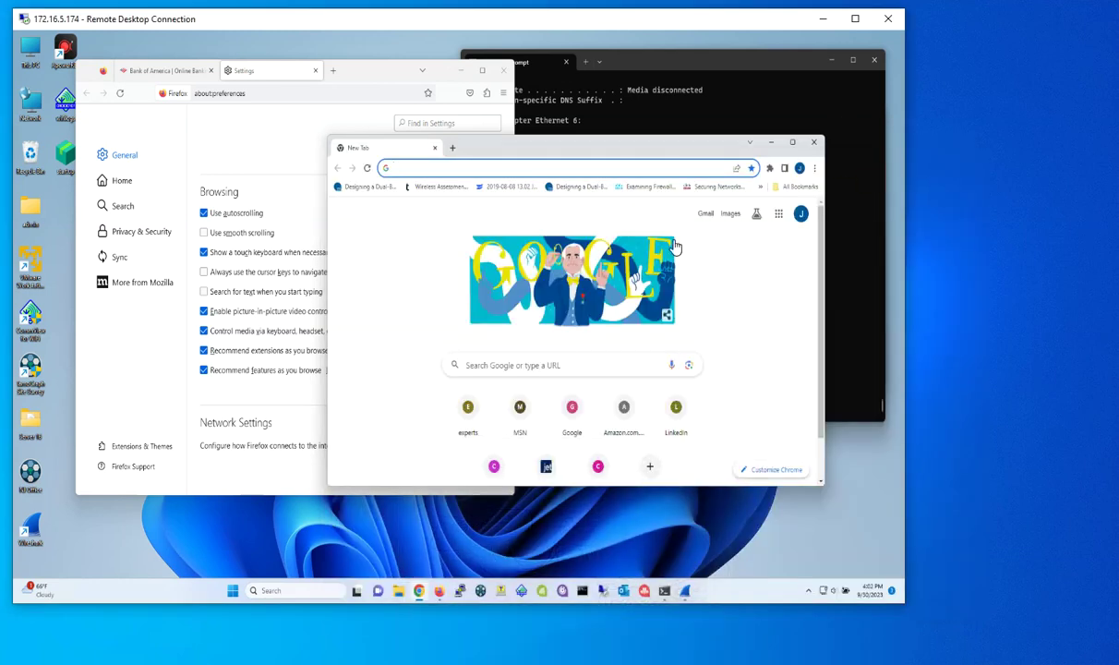
Step: In the victim's Chrome, go to the System settings and open the computer's proxy settings, postponing the ApowerREC update
left_click(370, 83)
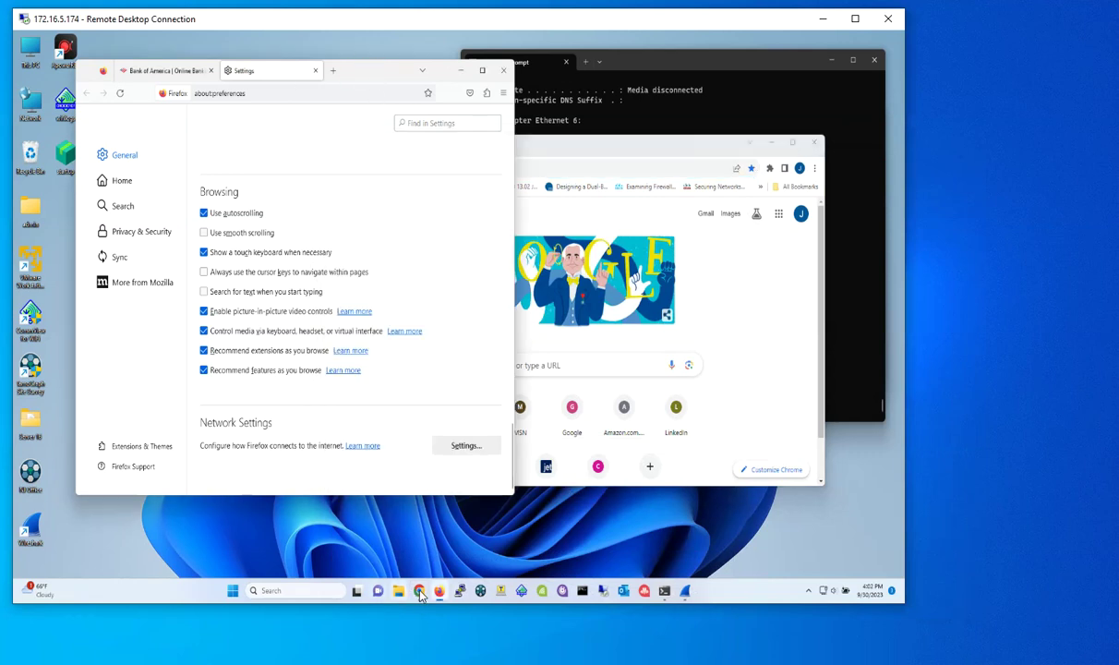
left_click(595, 143)
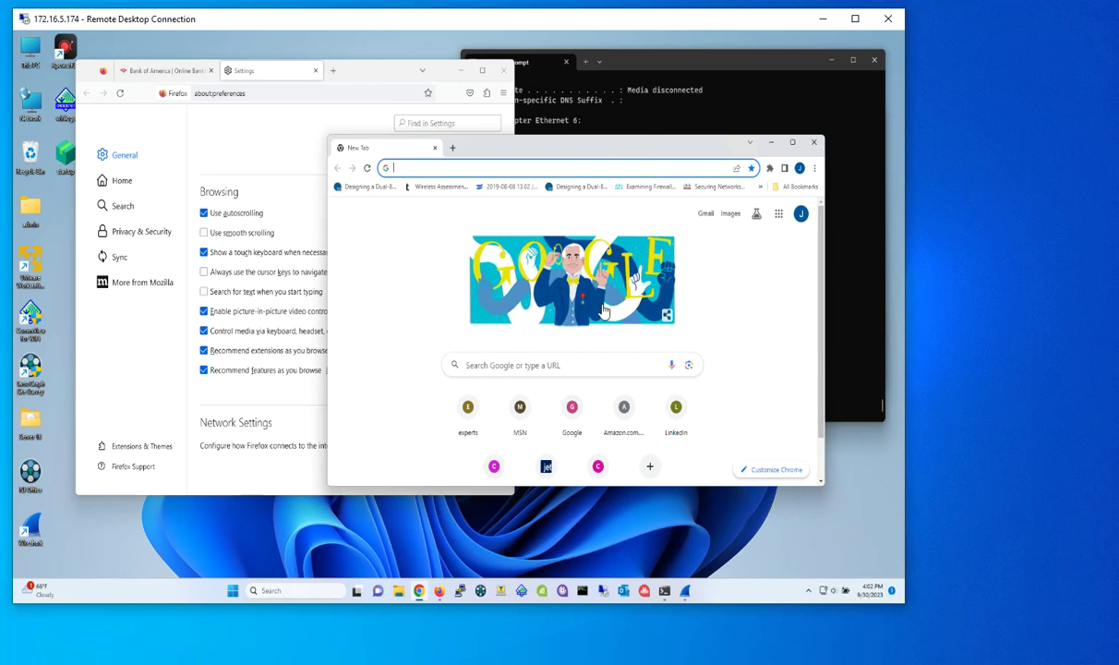
left_click(814, 169)
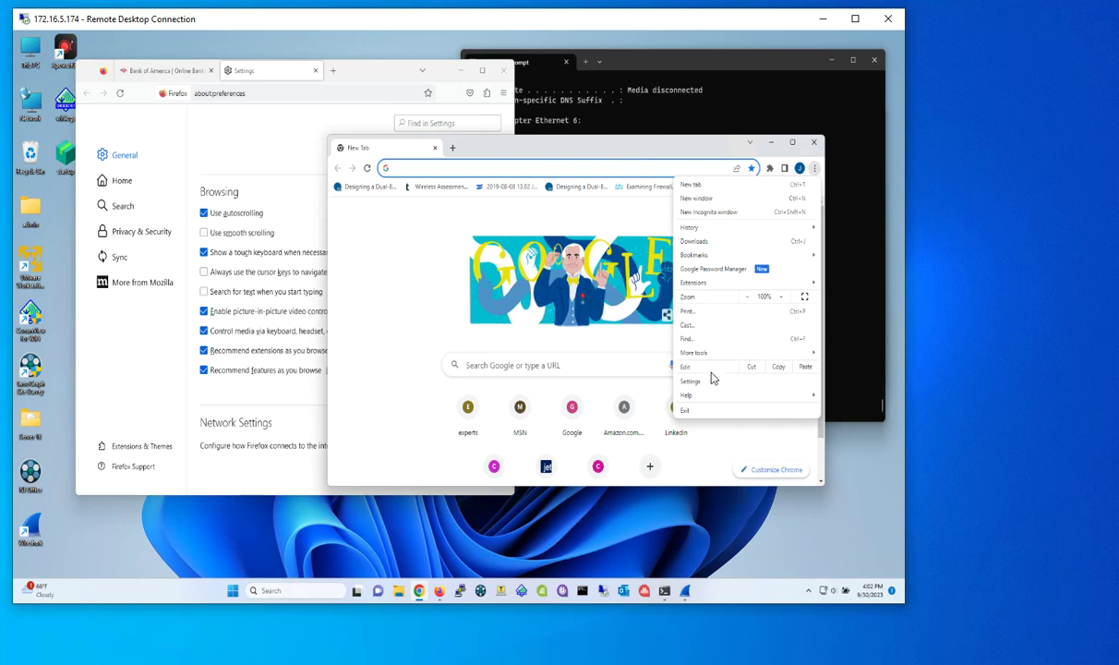
left_click(707, 381)
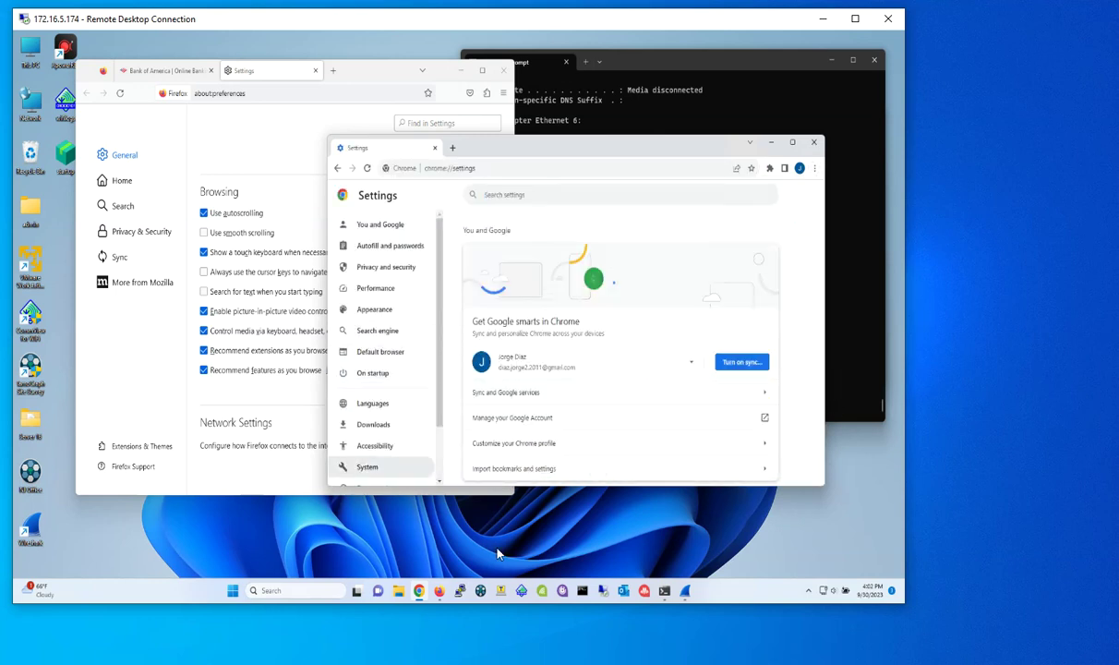
left_click(397, 274)
scroll(621, 374, "down", 5)
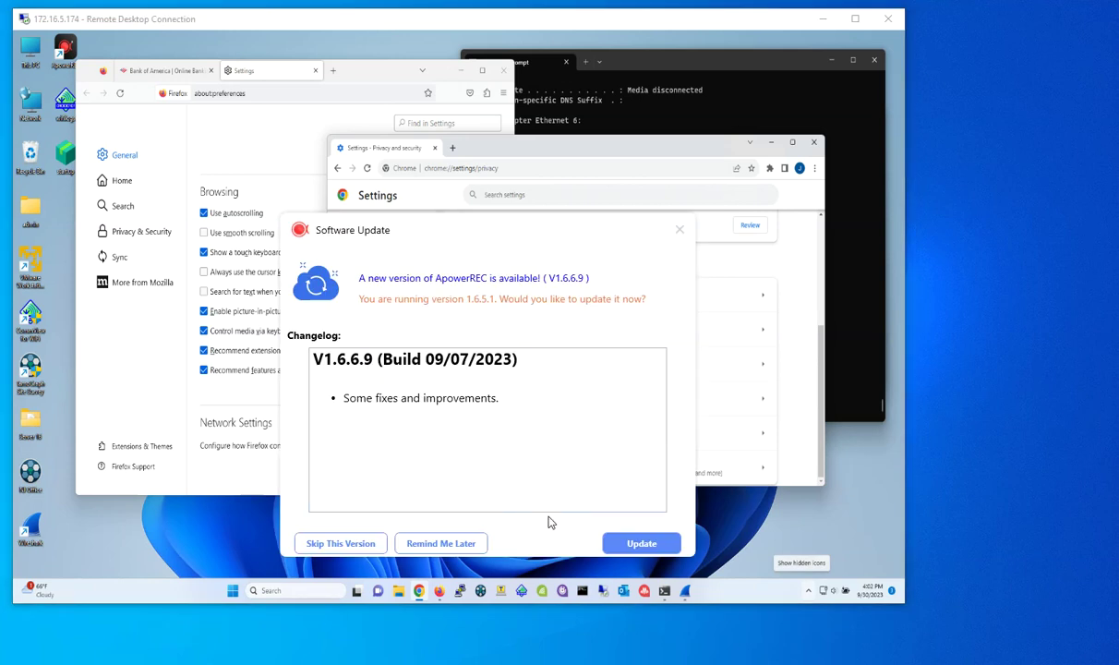
left_click(440, 543)
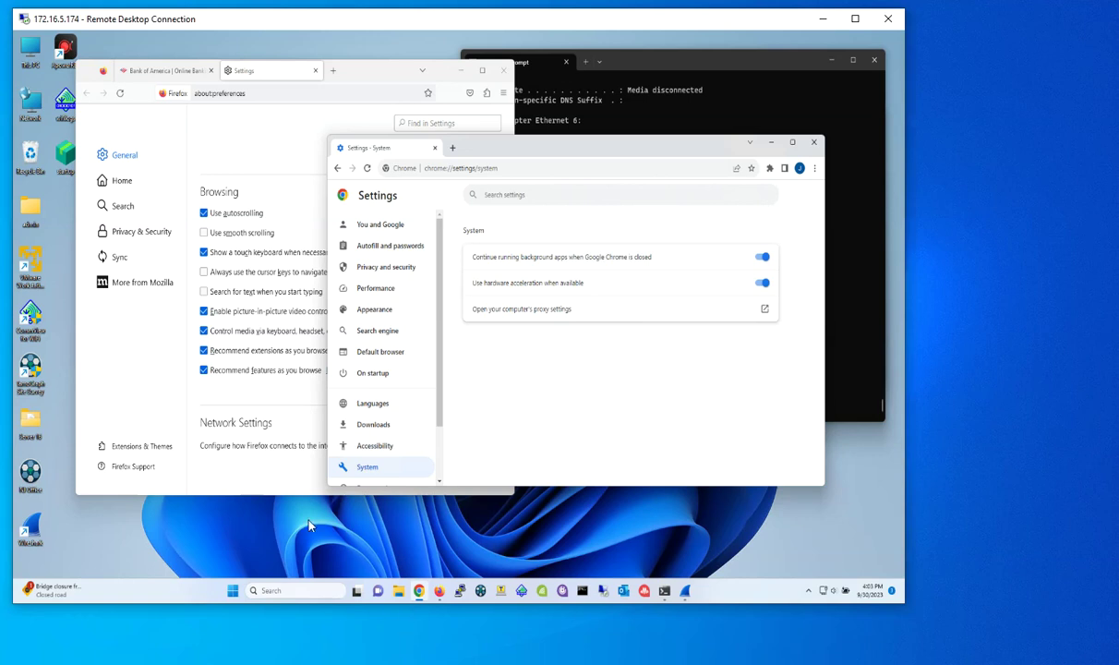
left_click(512, 314)
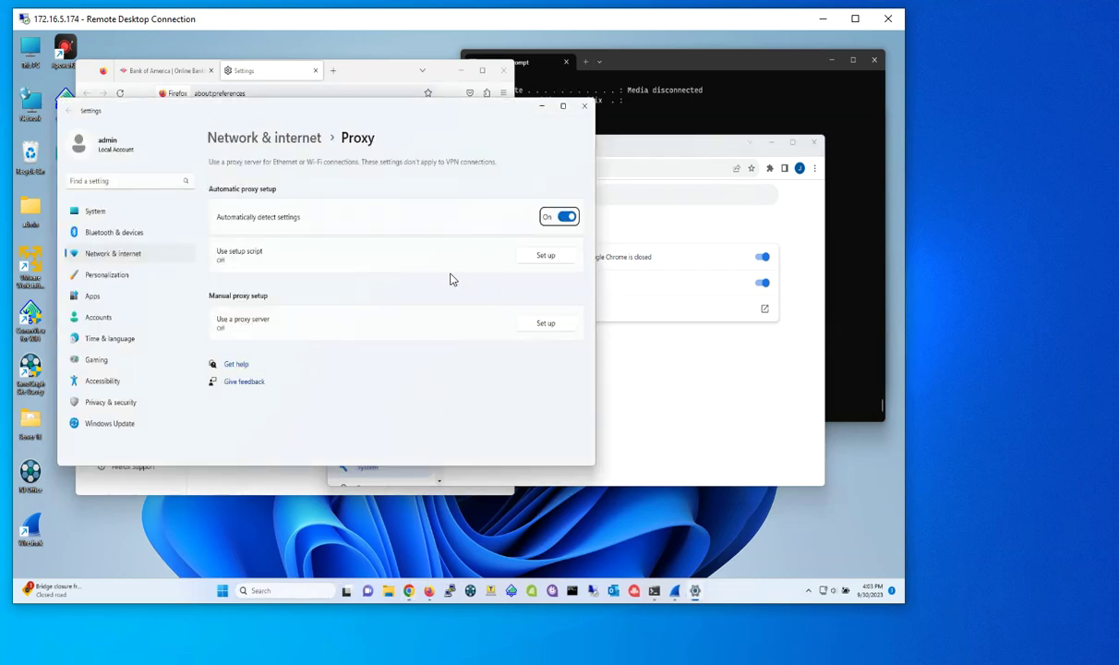
Step: Turn off automatic proxy detection, enable the manual proxy server with its IP address and port, and save it
left_click(565, 219)
left_click(556, 326)
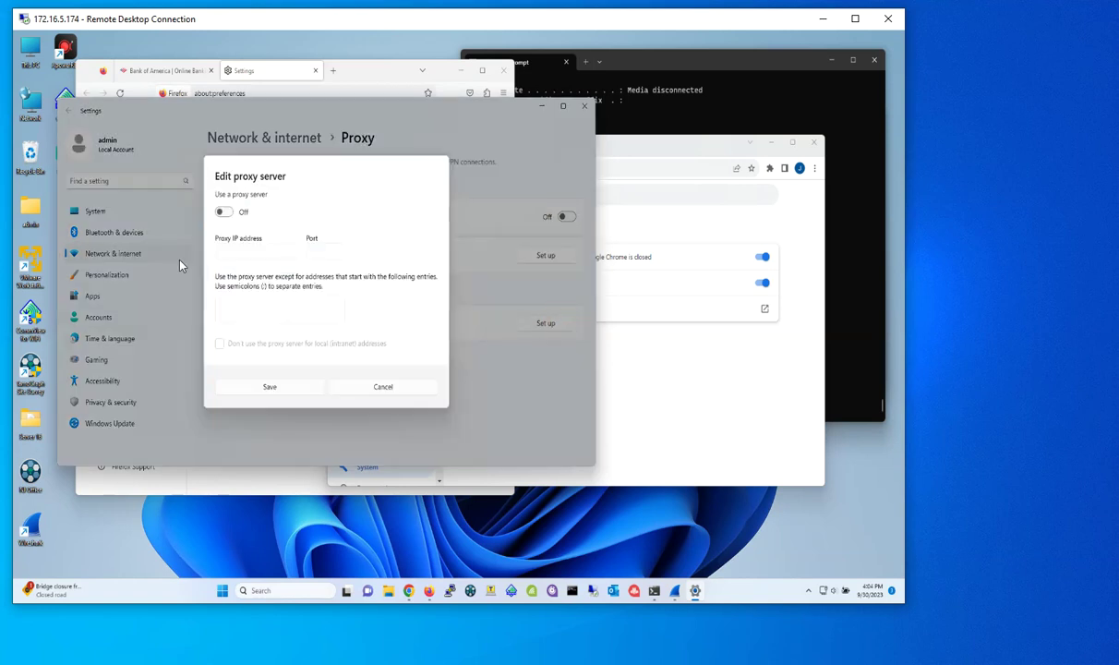
left_click(223, 212)
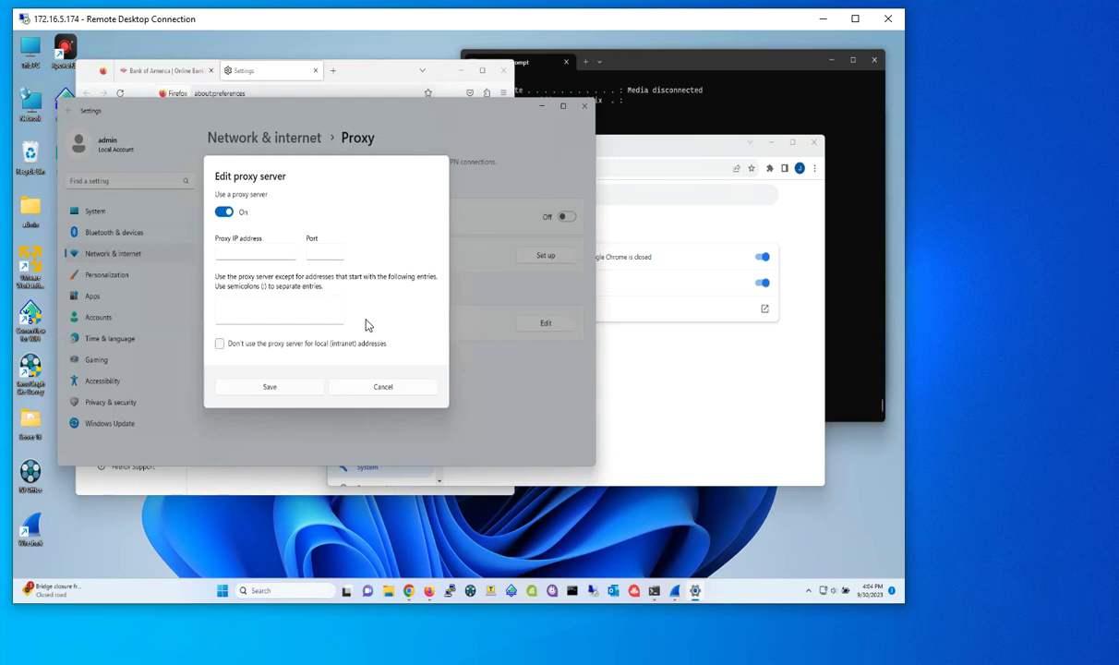
left_click(249, 251)
left_click(340, 250)
left_click(288, 389)
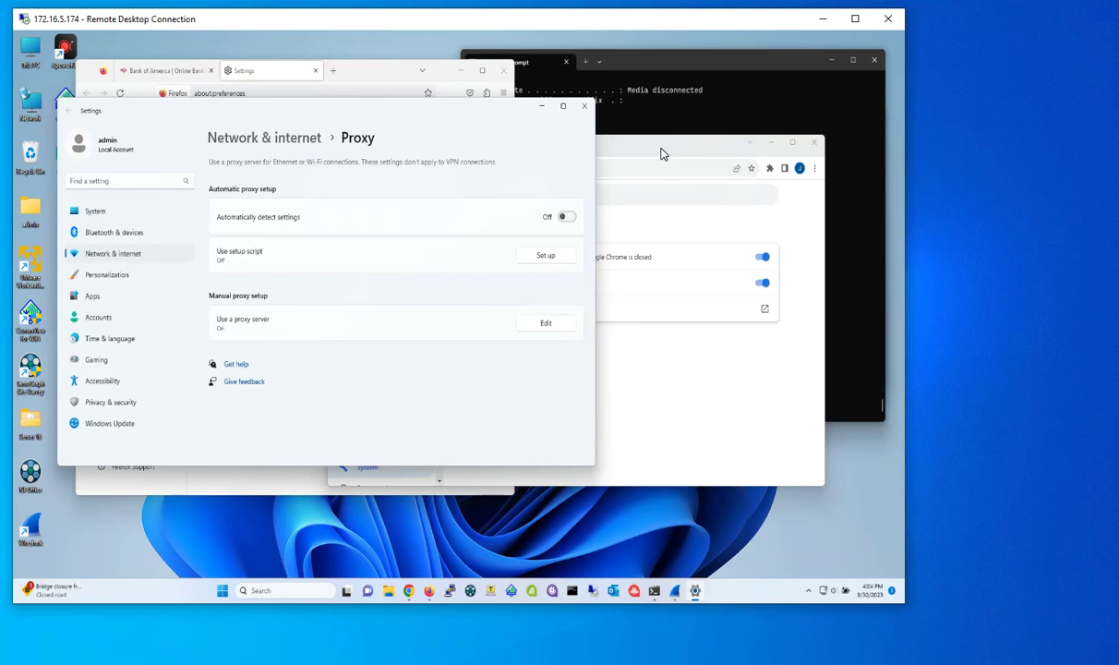
Step: Switch back to Chrome and load cnn.com in a new tab
left_click(620, 146)
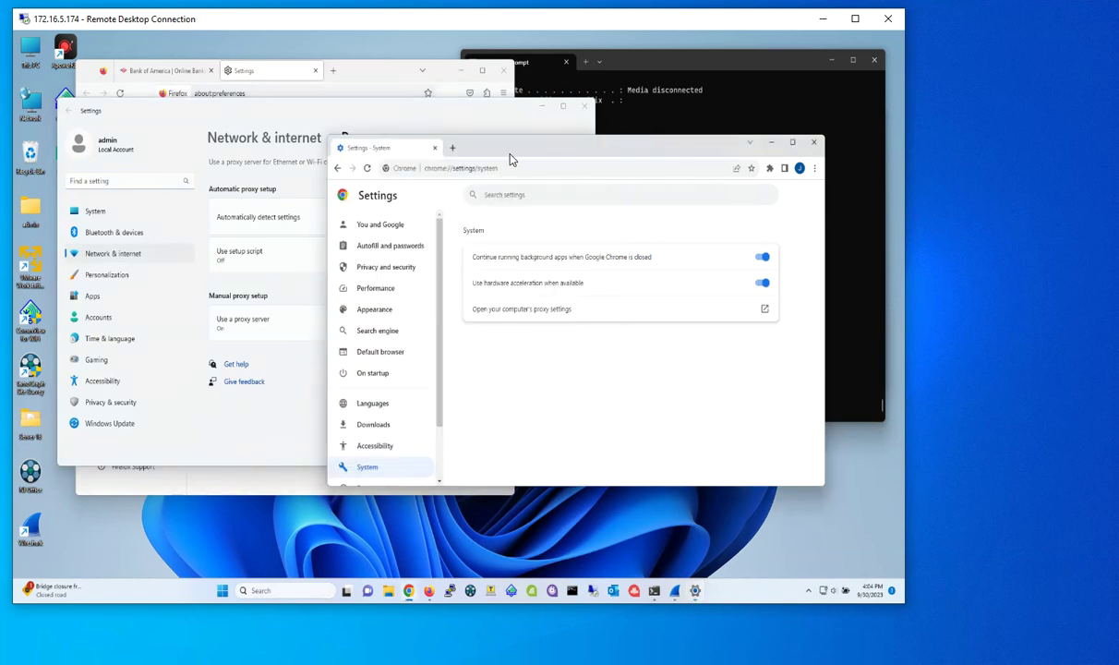
left_click(454, 148)
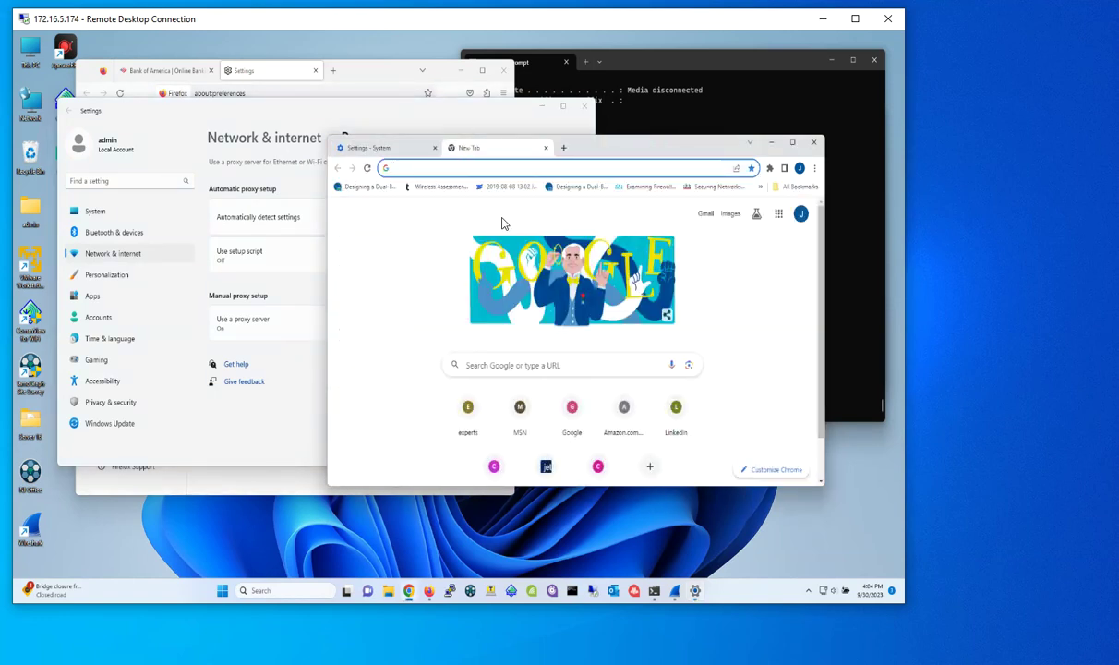
type("cnn.com")
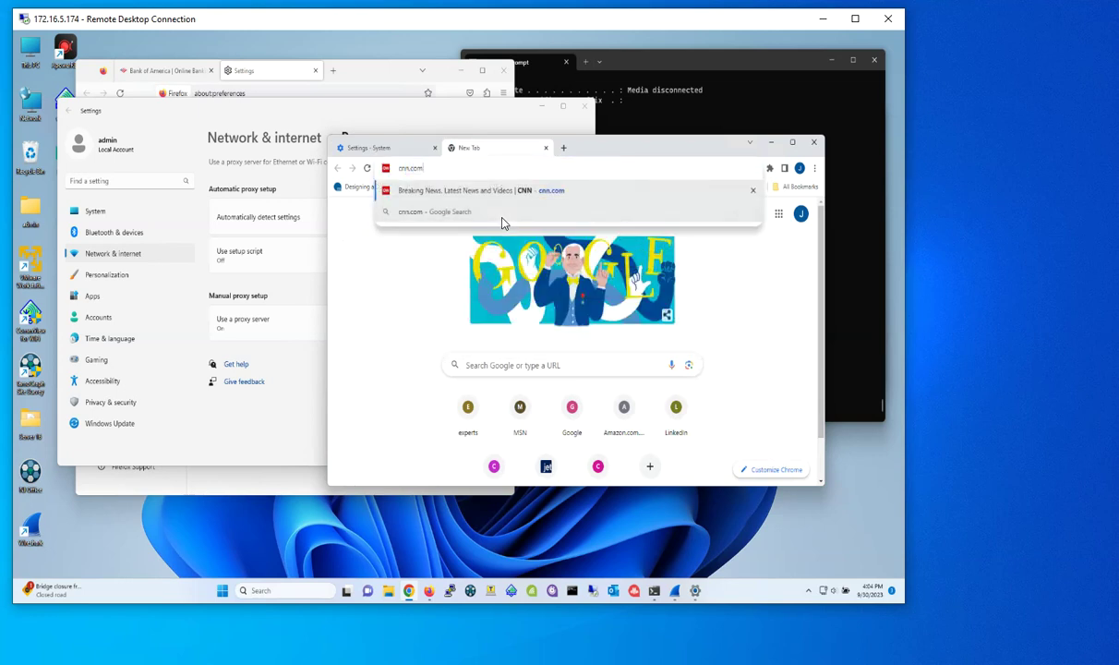
key("Return")
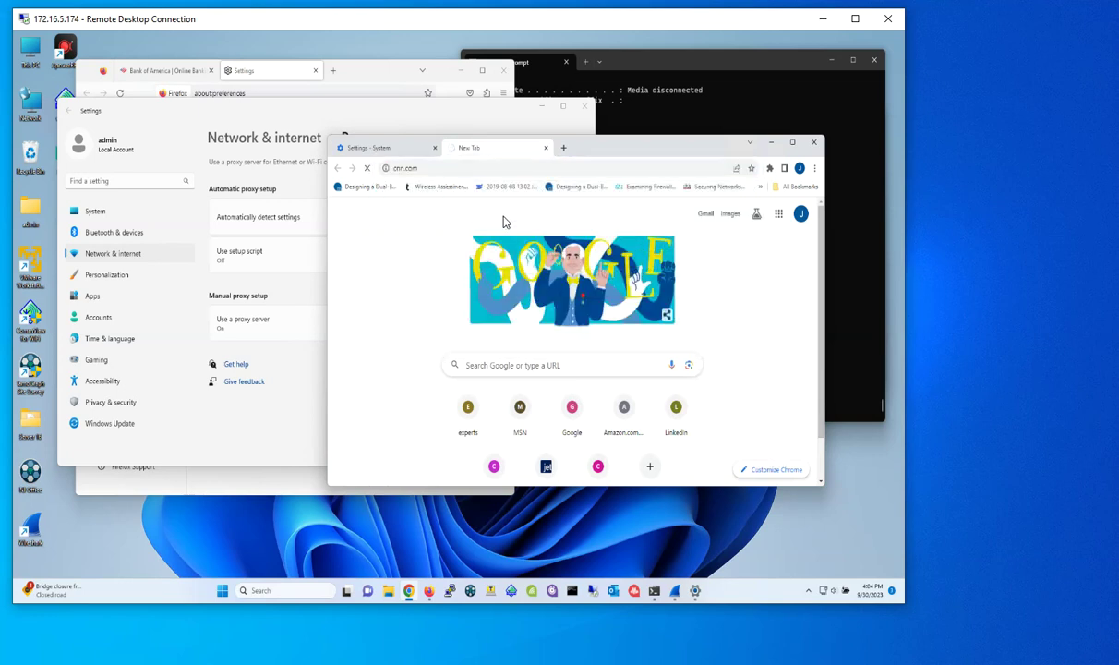
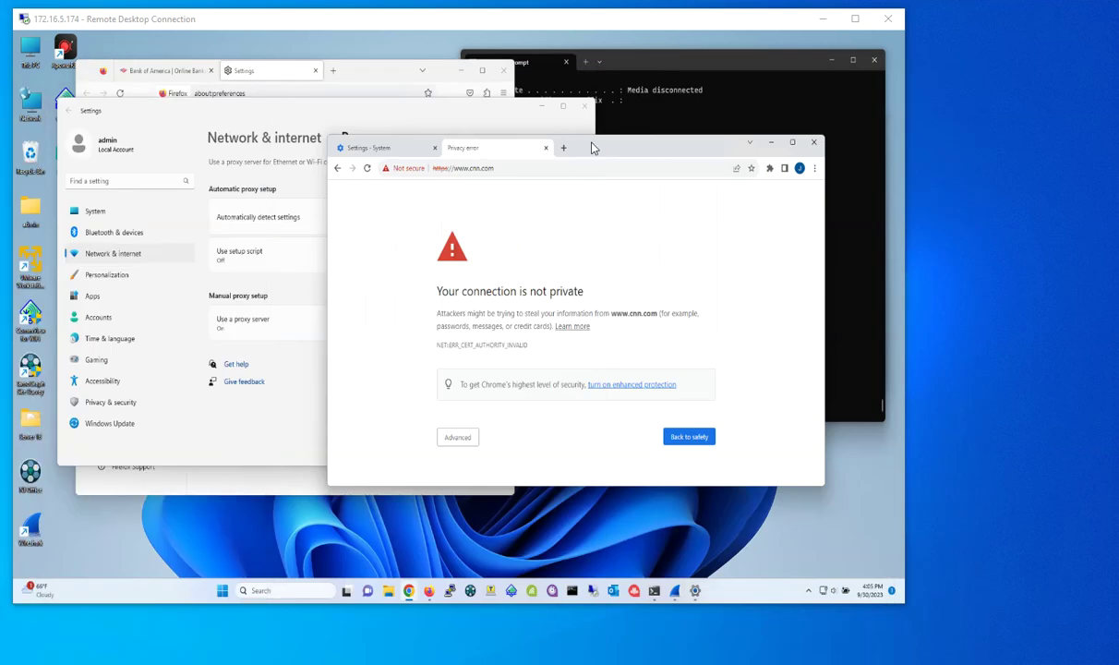
Step: Highlight the warning about attackers stealing information on Chrome's privacy error page, and revisit the network diagram to compare traffic paths
left_click(566, 140)
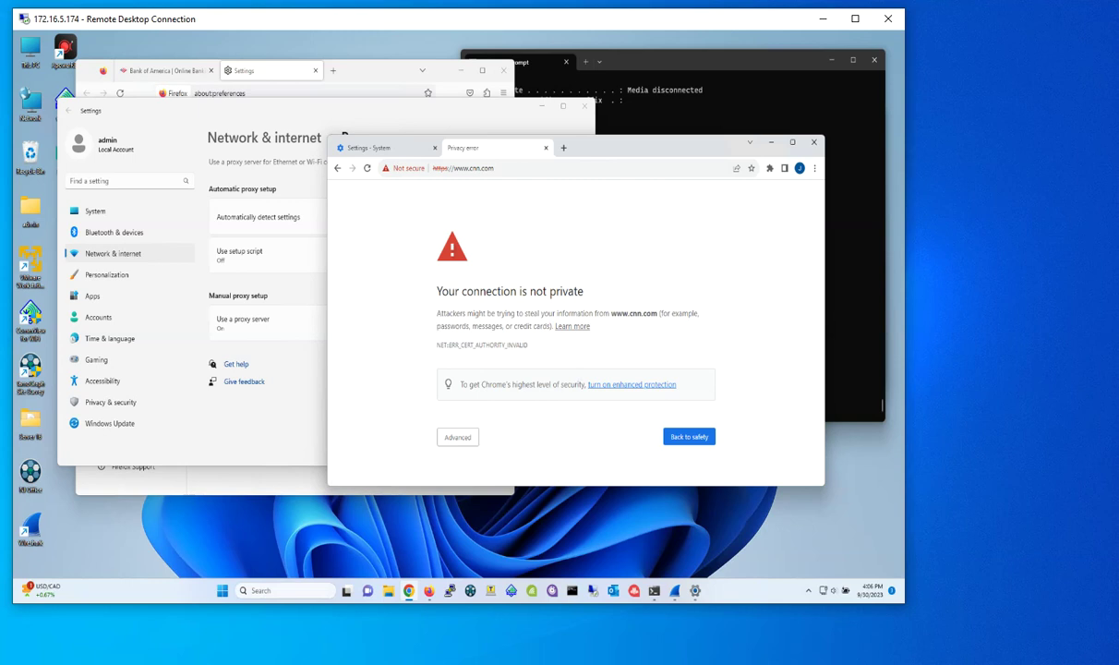
left_click_drag(437, 314, 706, 319)
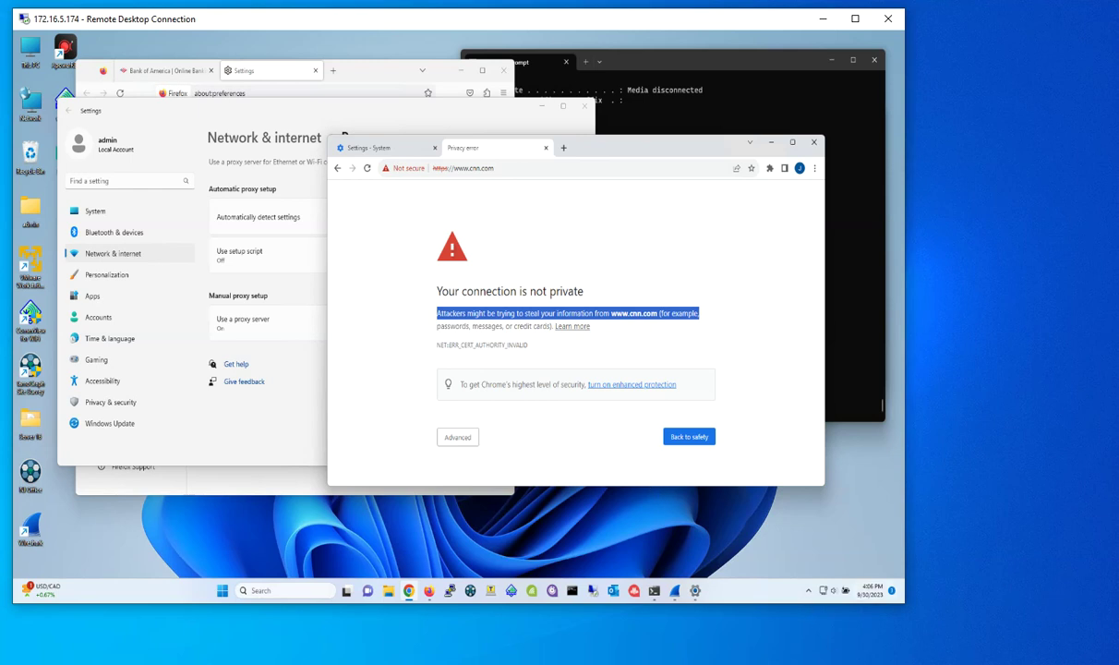
key("alt+Tab")
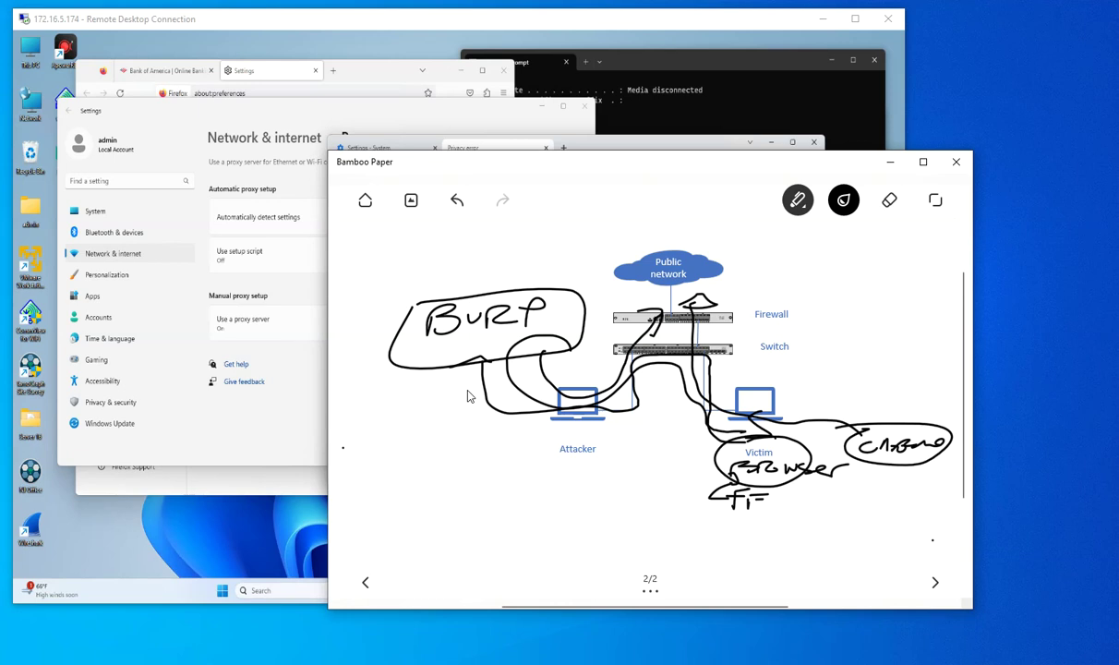
left_click(891, 170)
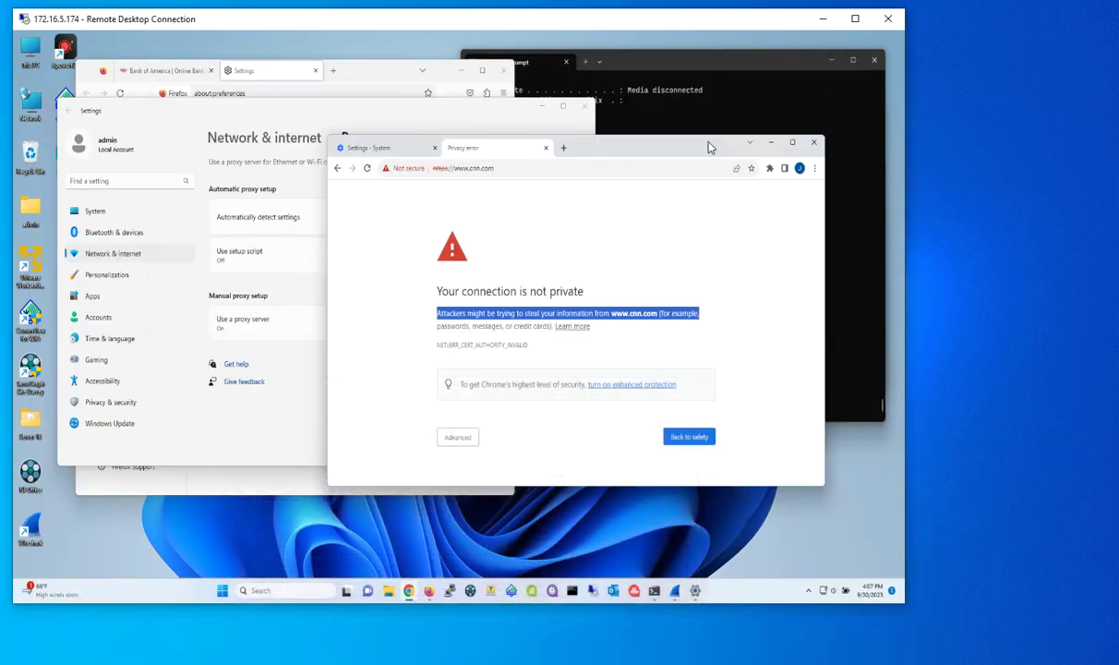
left_click(629, 150)
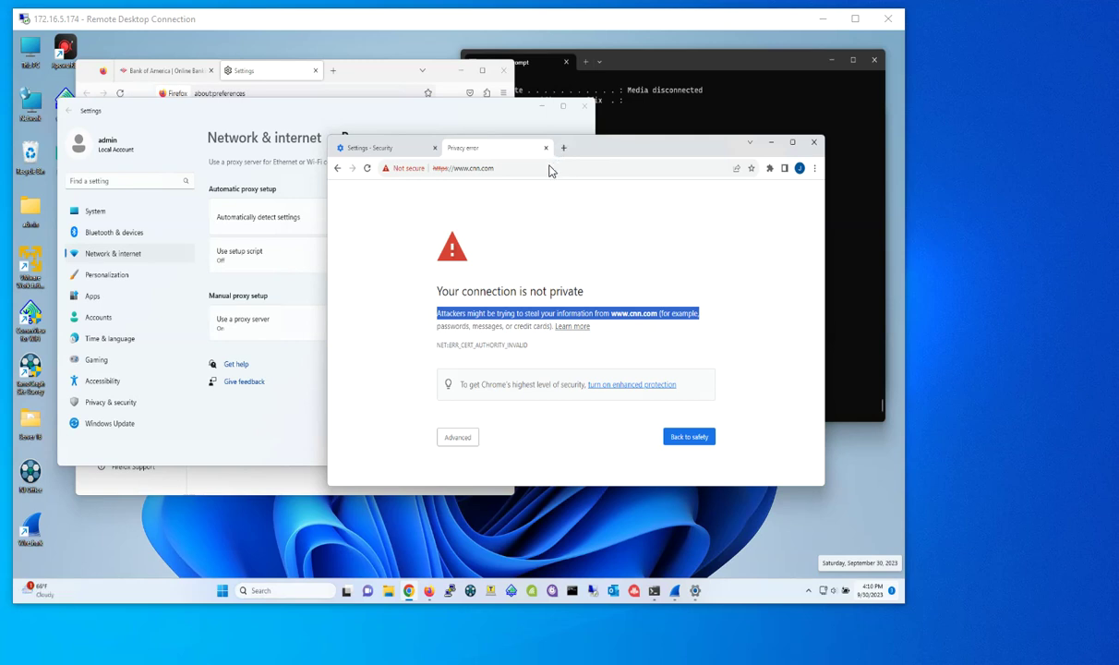
left_click(376, 86)
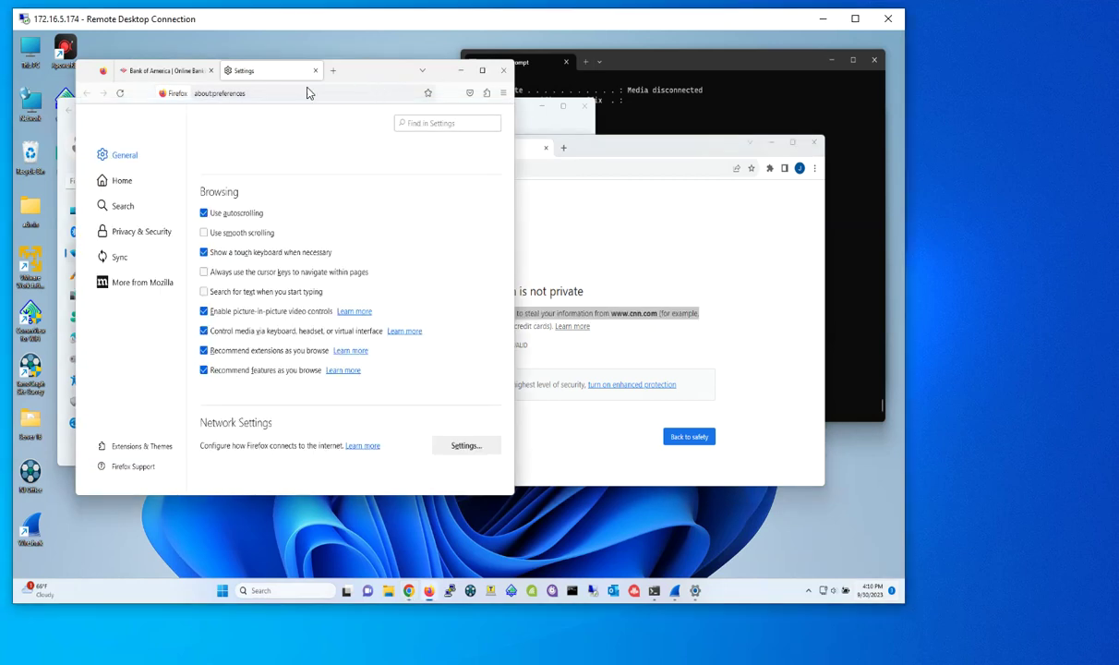
left_click(336, 70)
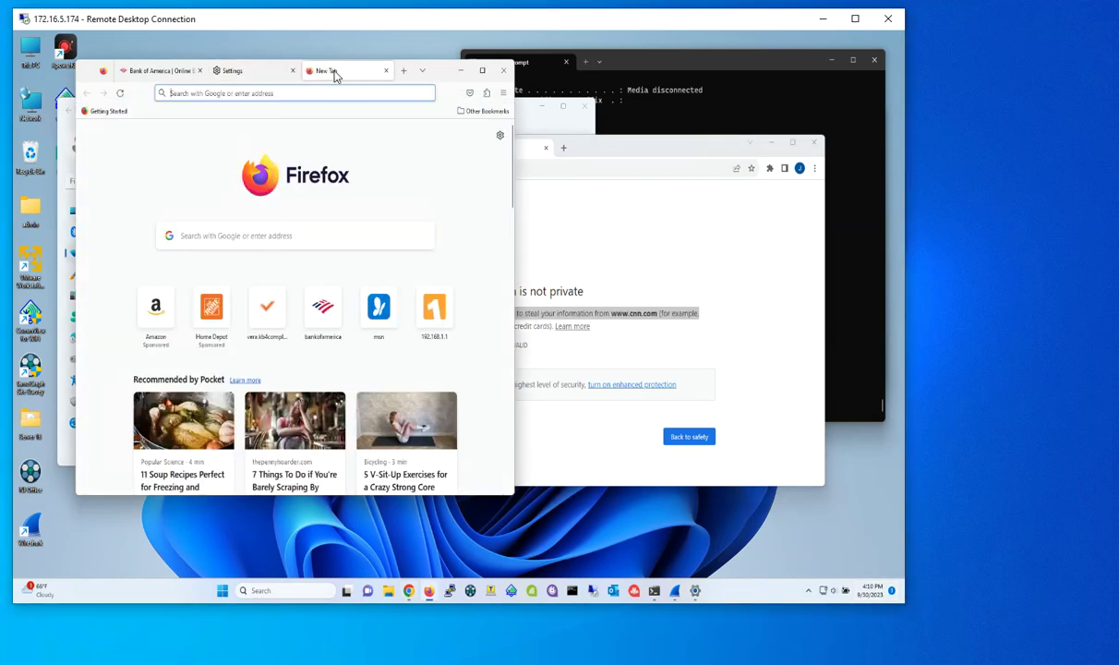
left_click(314, 102)
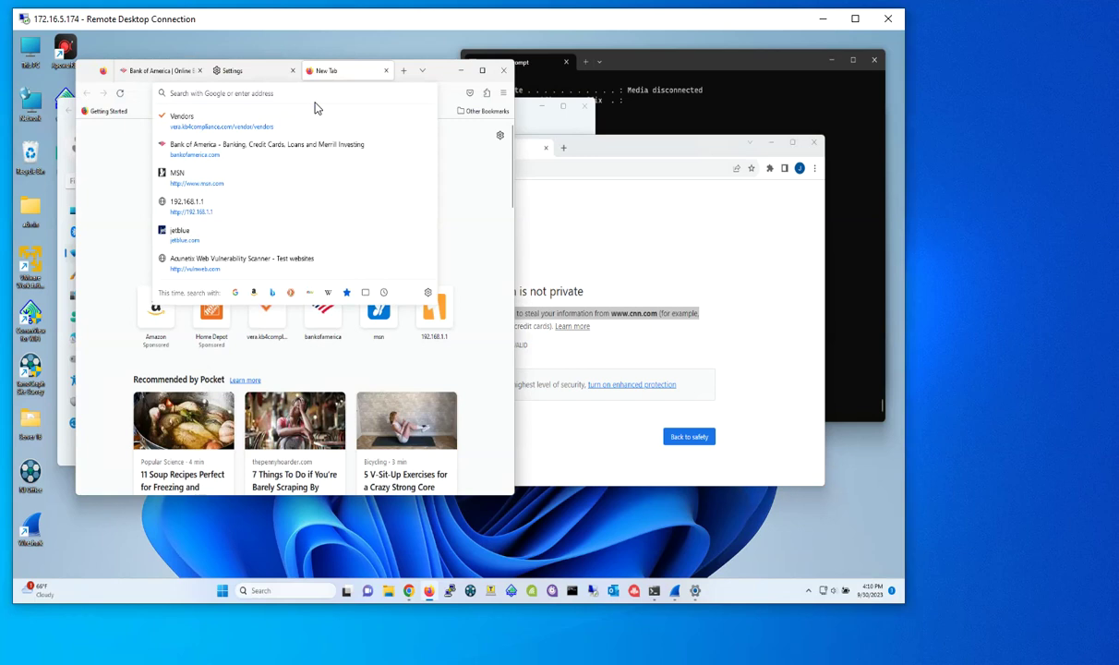
type("www.cnn.com")
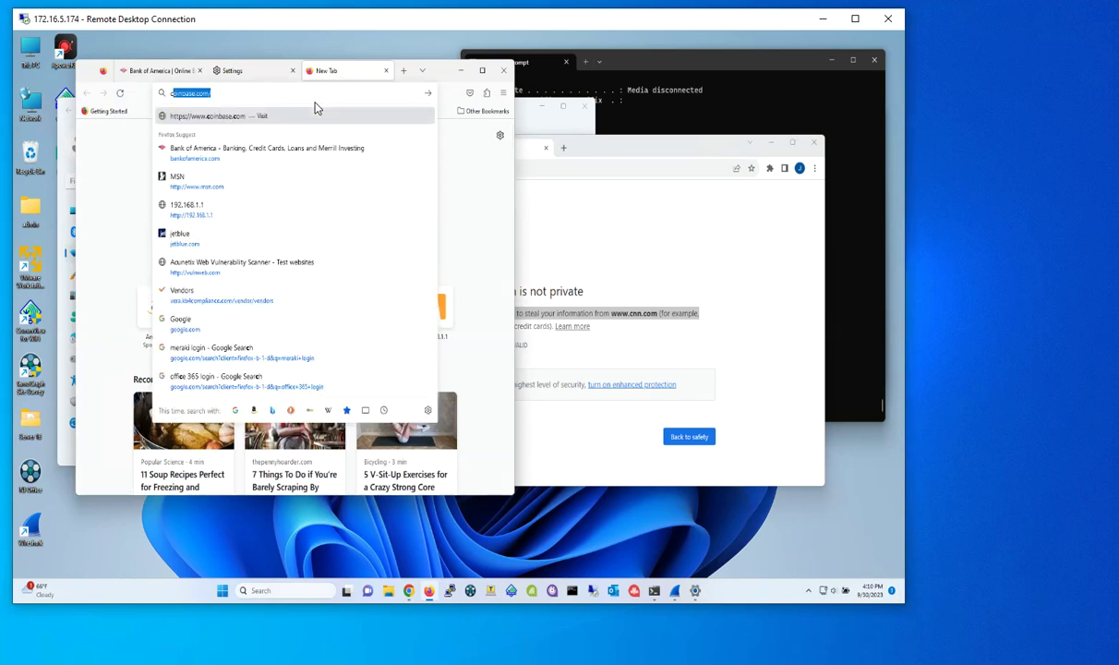
key("Return")
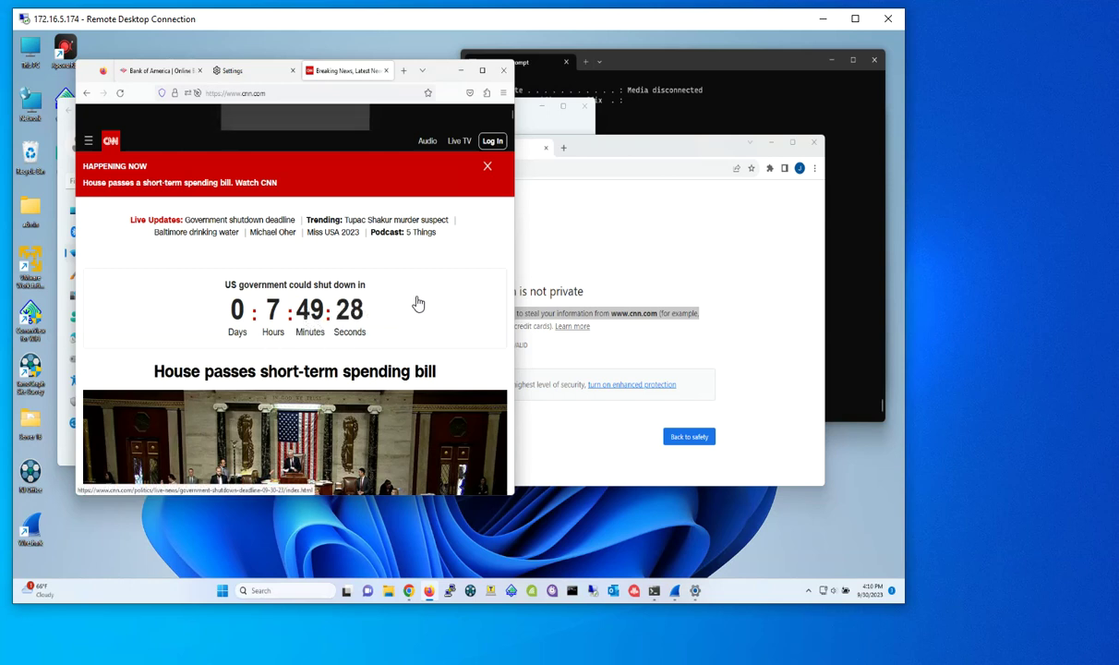
left_click(628, 156)
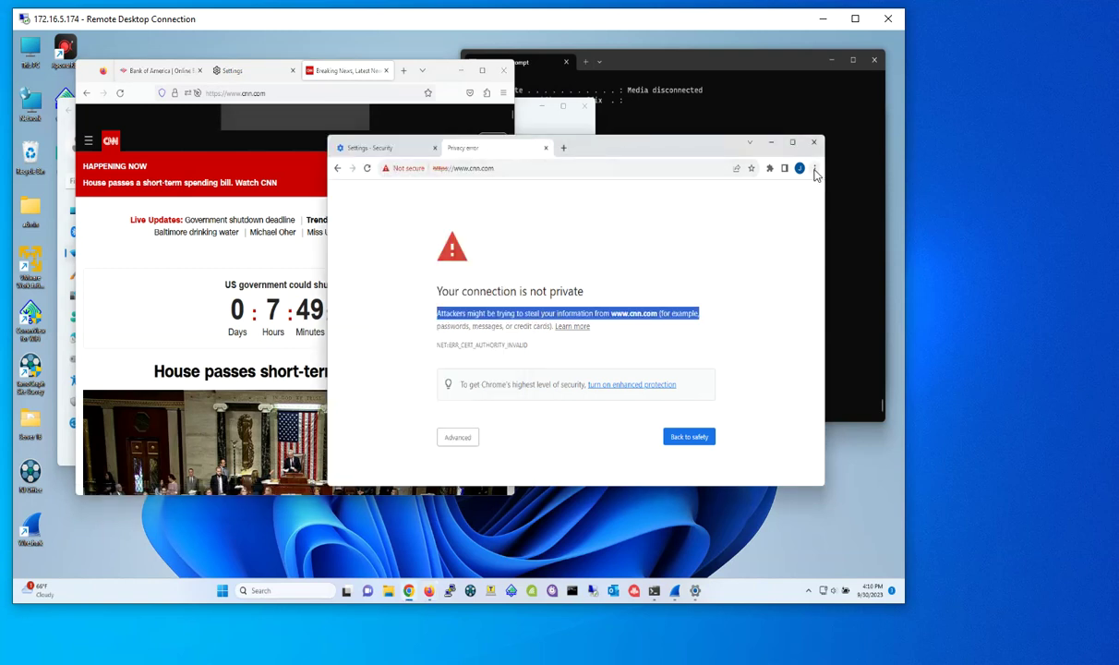
left_click(563, 148)
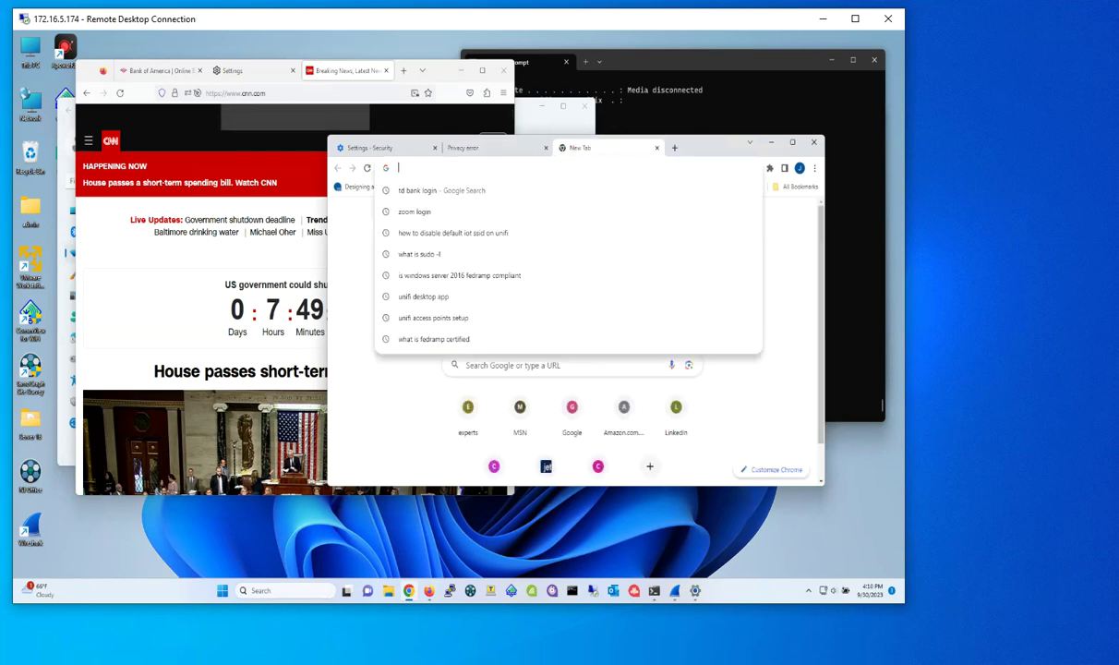
type("http://burpsuite")
key("Return")
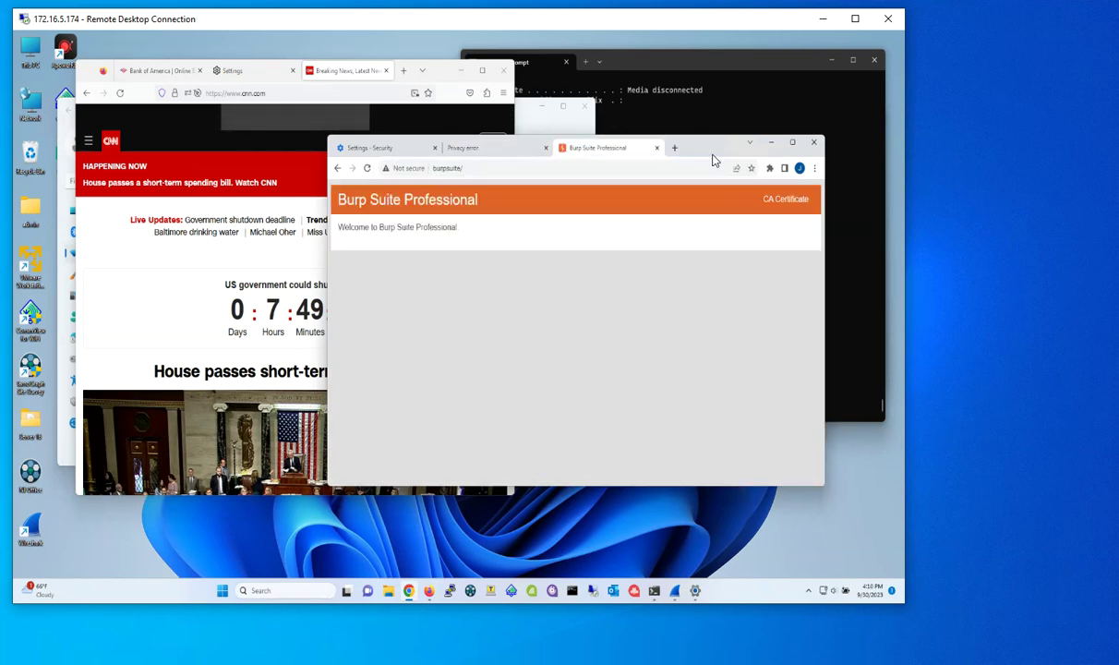
left_click(781, 199)
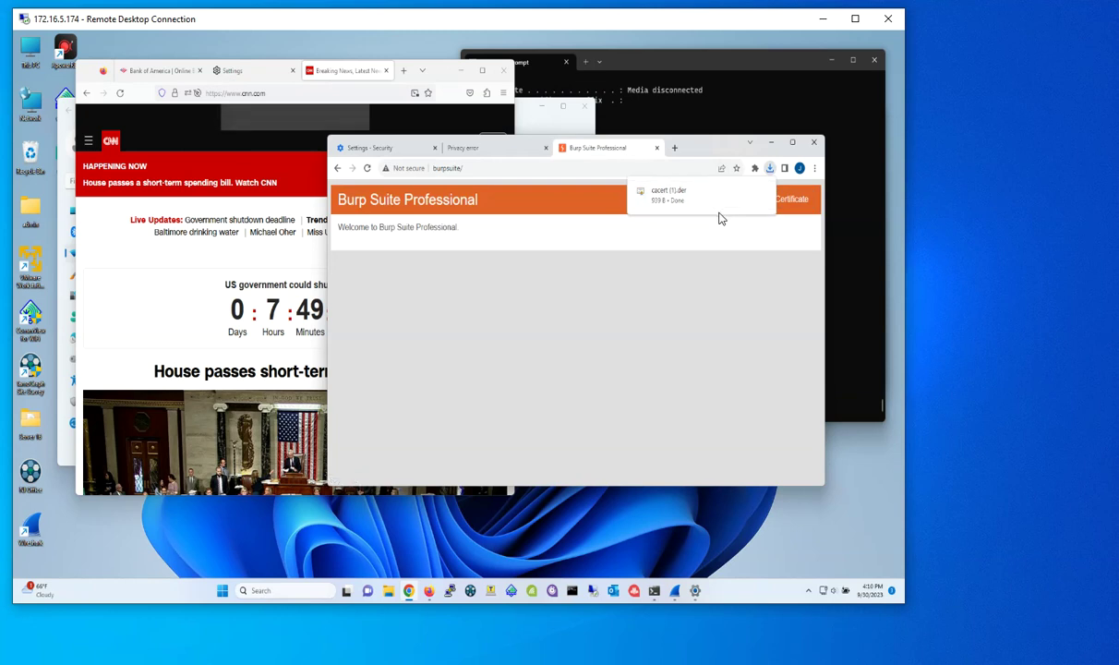
Step: Show the downloaded cacert (1) file in its folder, revisit the CNN privacy error page, and return to Chrome's security settings
left_click(748, 192)
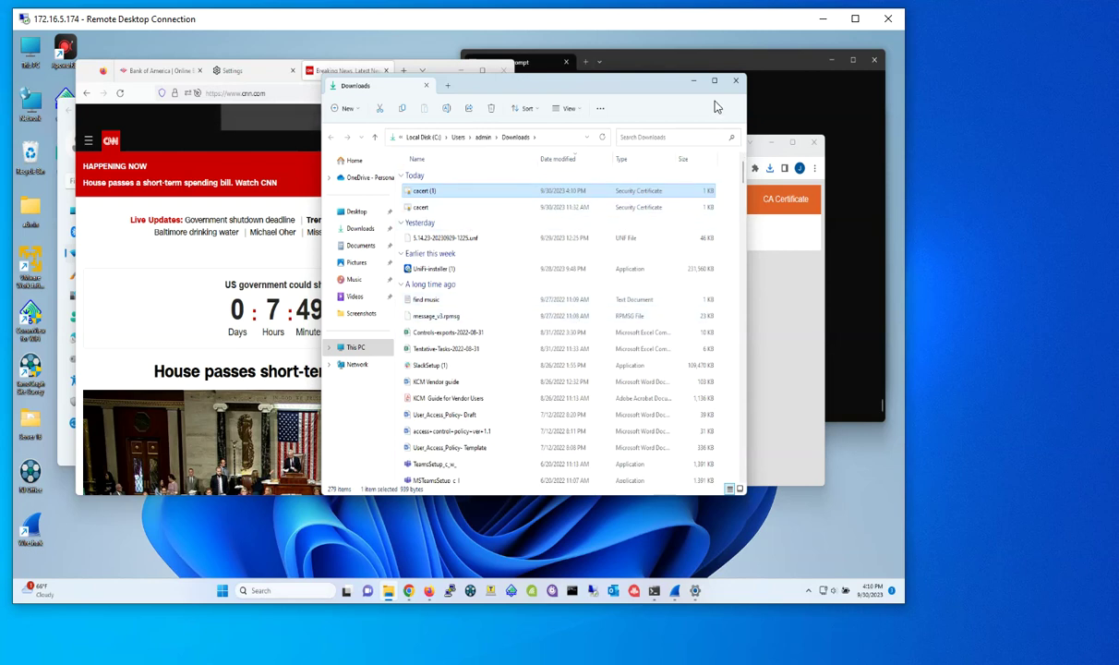
left_click(693, 82)
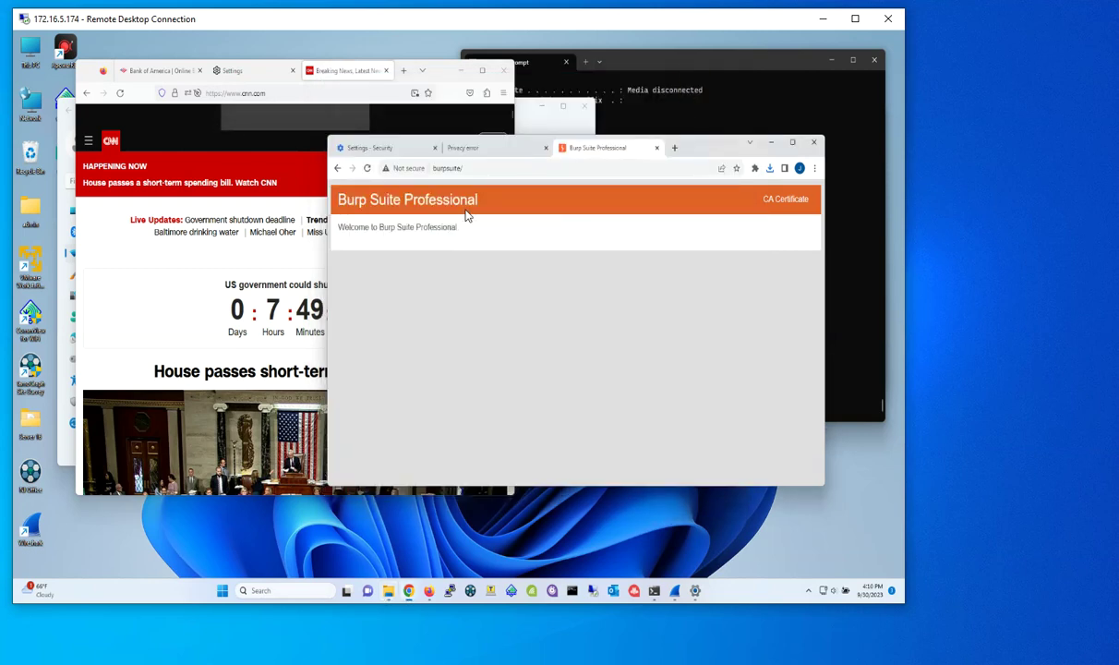
left_click(473, 148)
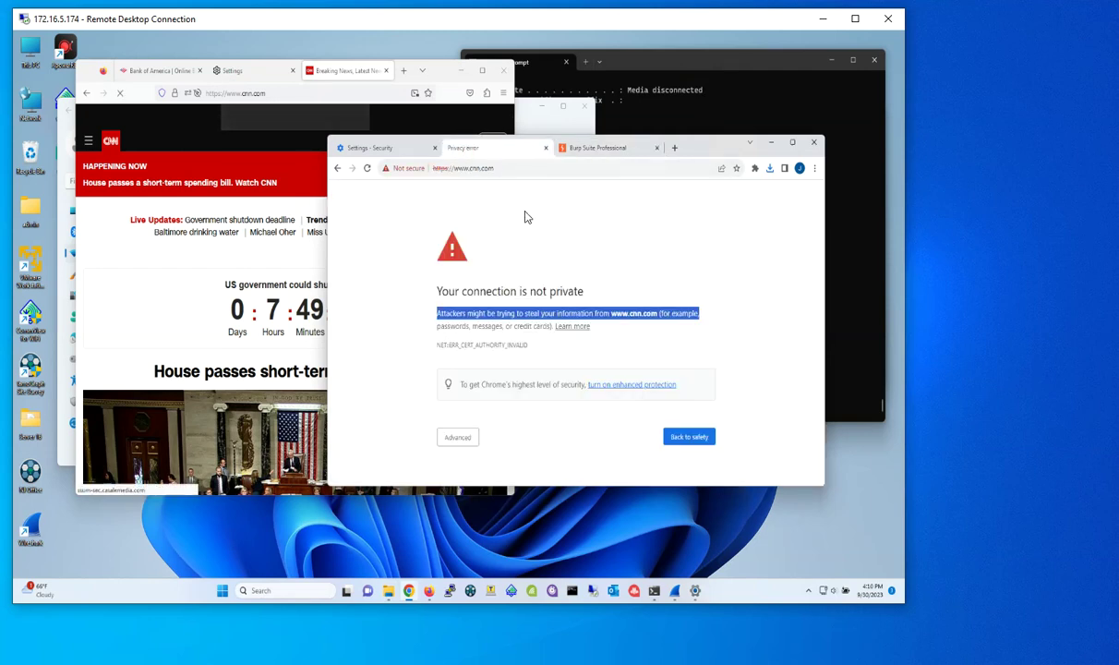
left_click(360, 147)
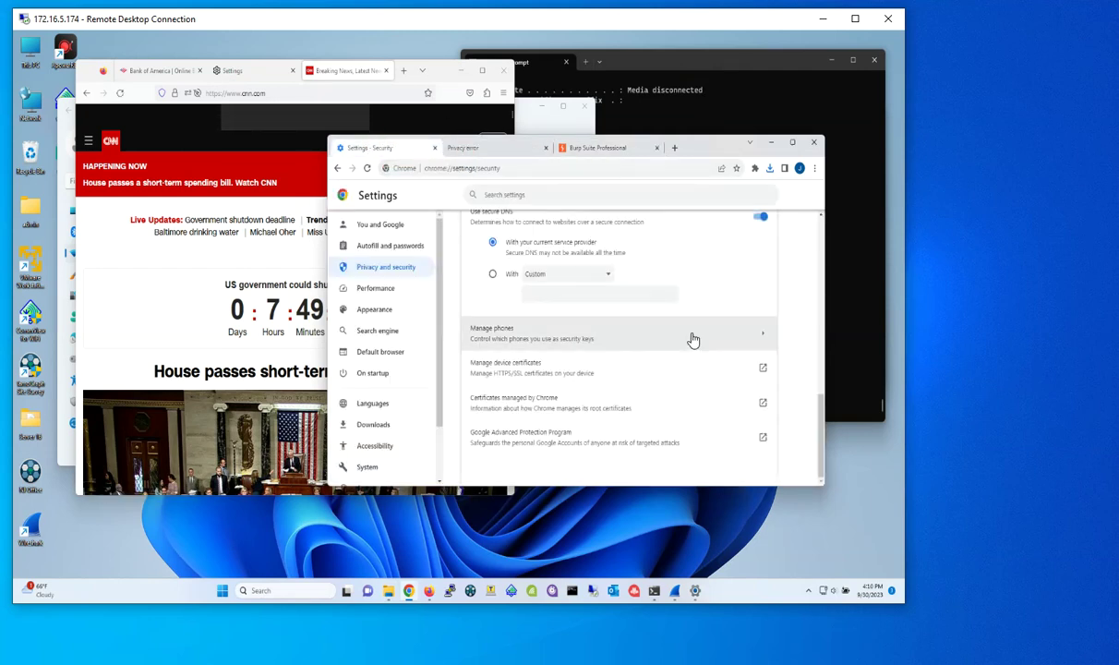
Step: Open the information on certificates managed by Chrome, read the advanced details of the privacy error, and return to the security settings
left_click(589, 407)
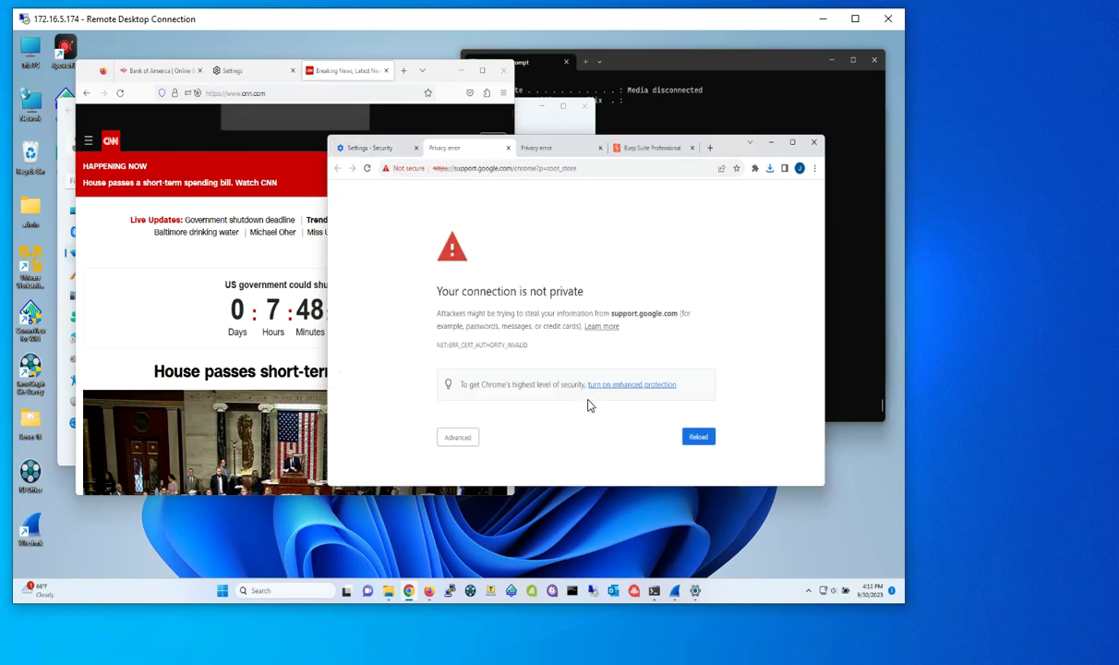
left_click(456, 439)
scroll(517, 404, "down", 3)
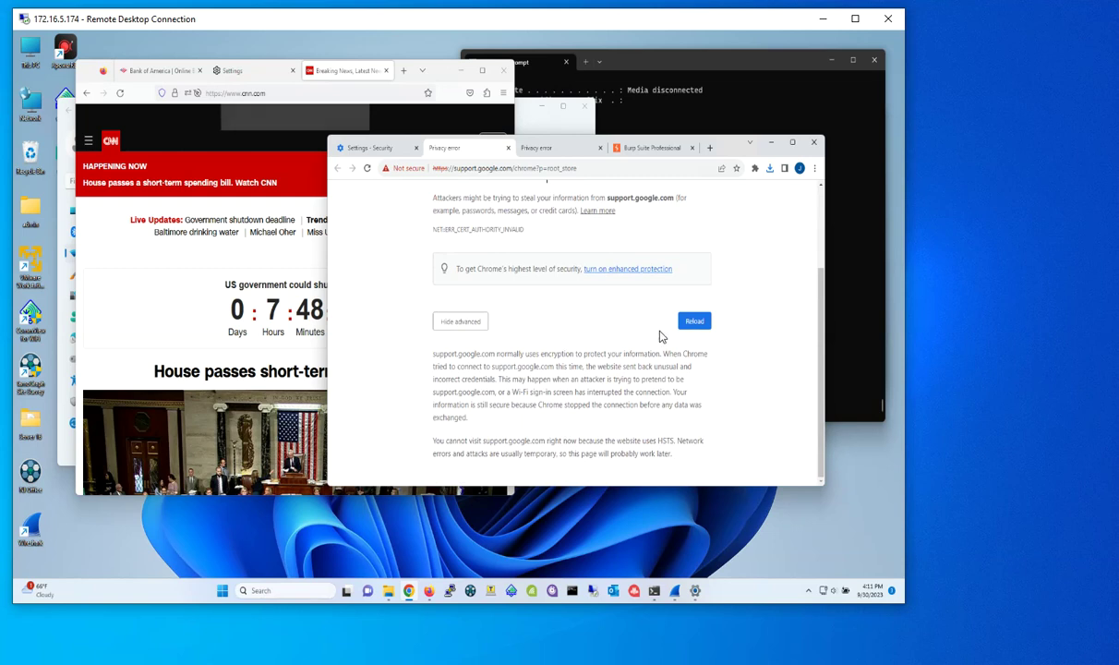
scroll(480, 314, "up", 3)
left_click(356, 149)
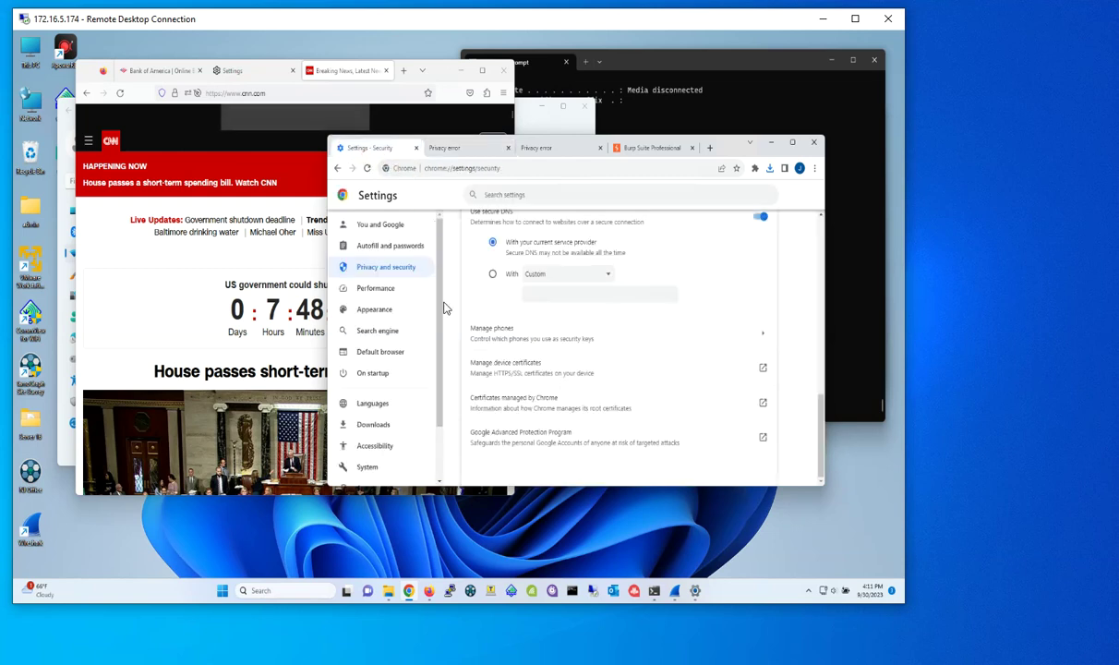
left_click(535, 400)
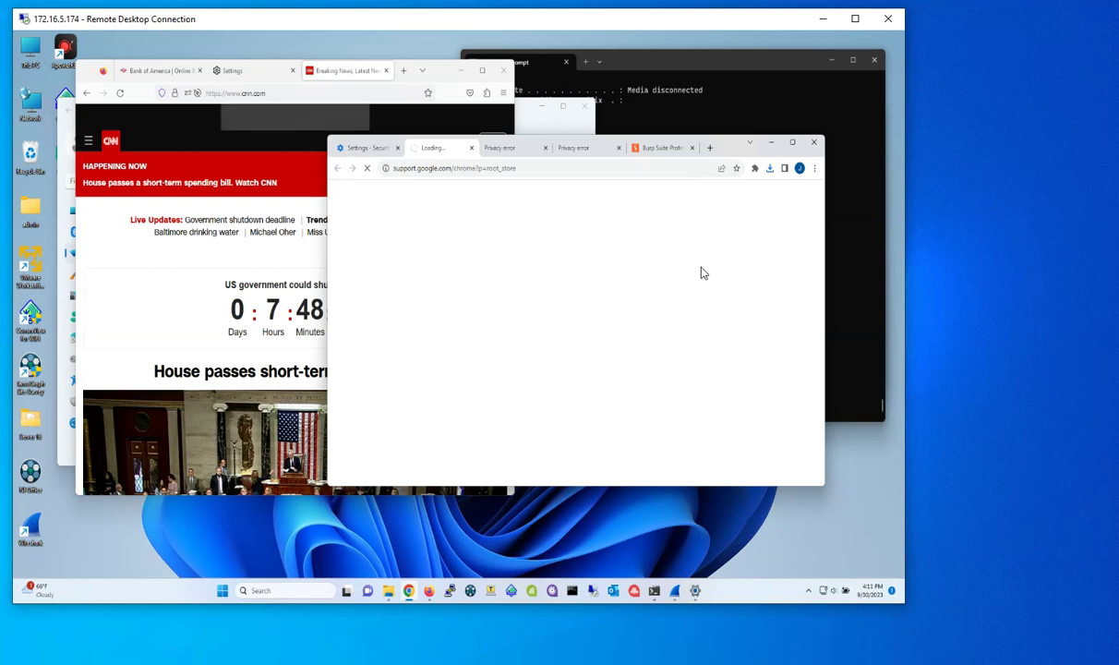
left_click(377, 149)
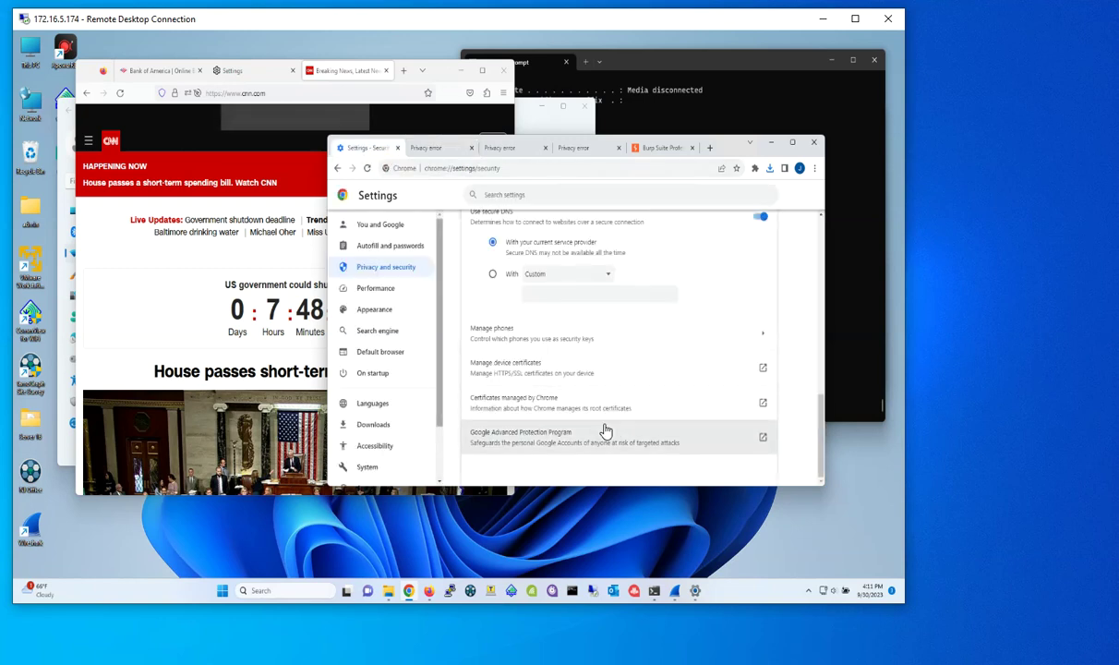
left_click(763, 404)
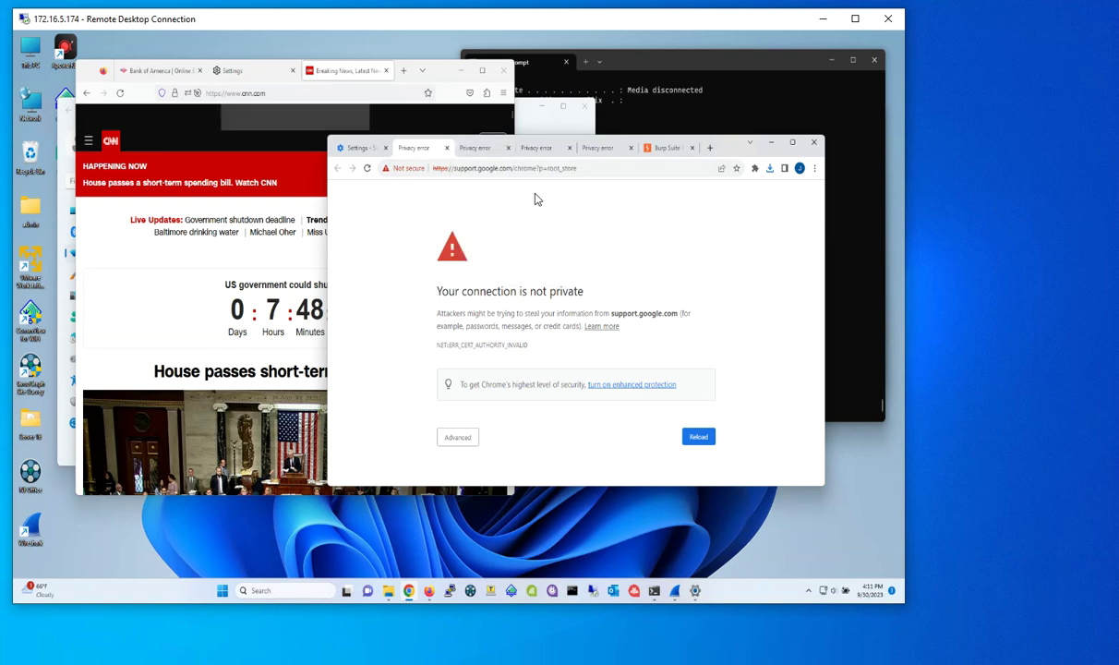
left_click(355, 148)
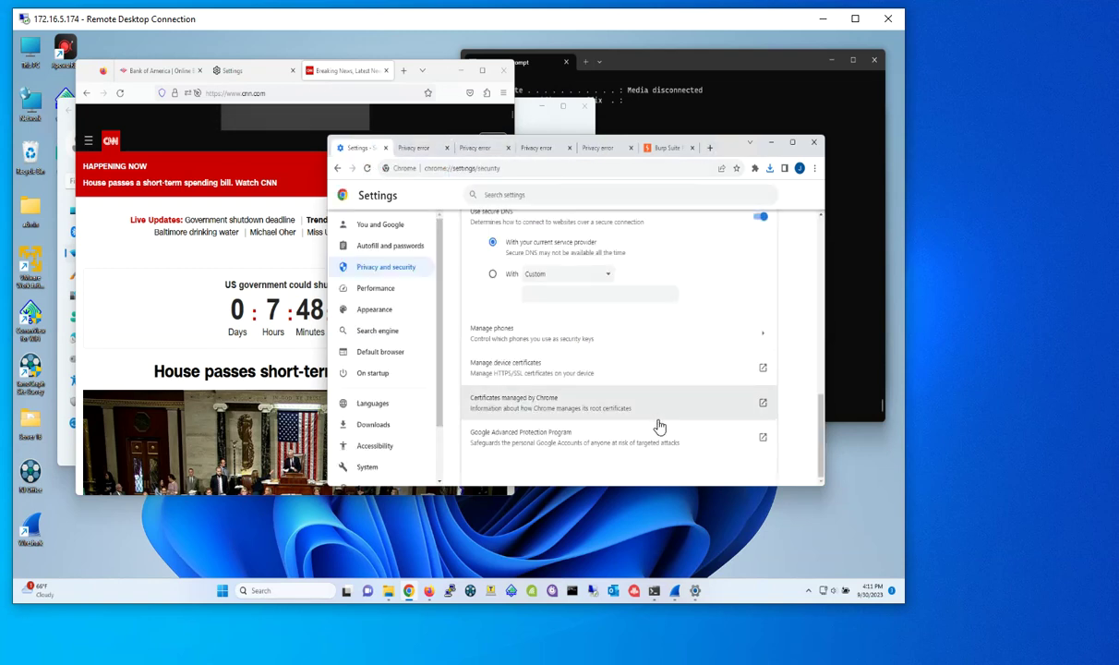
left_click(556, 373)
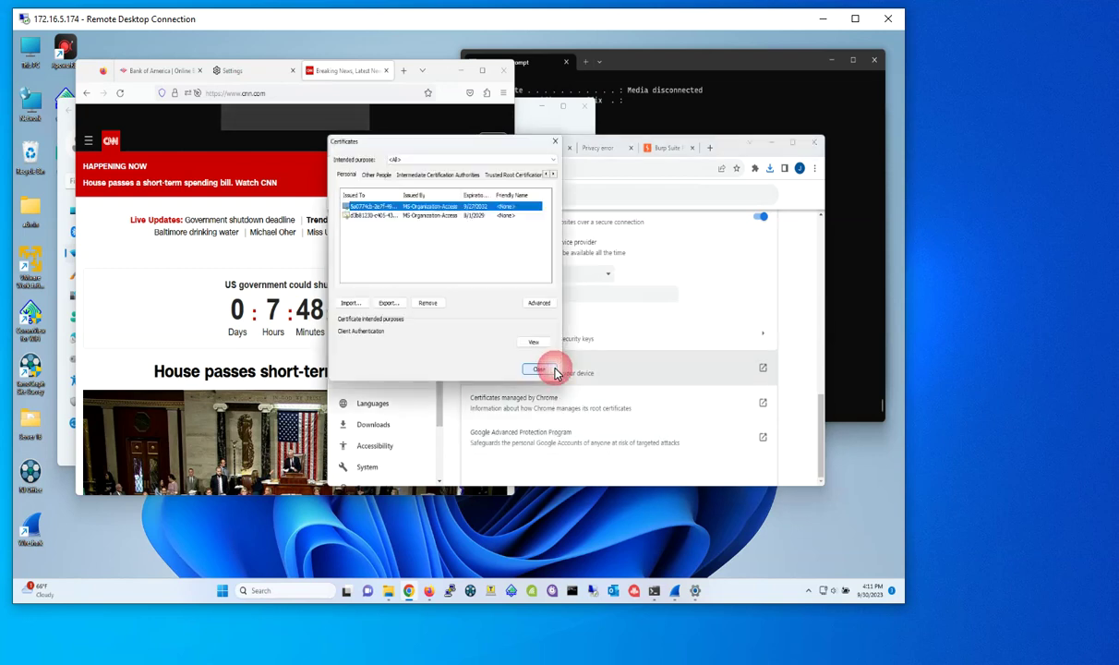
left_click(349, 305)
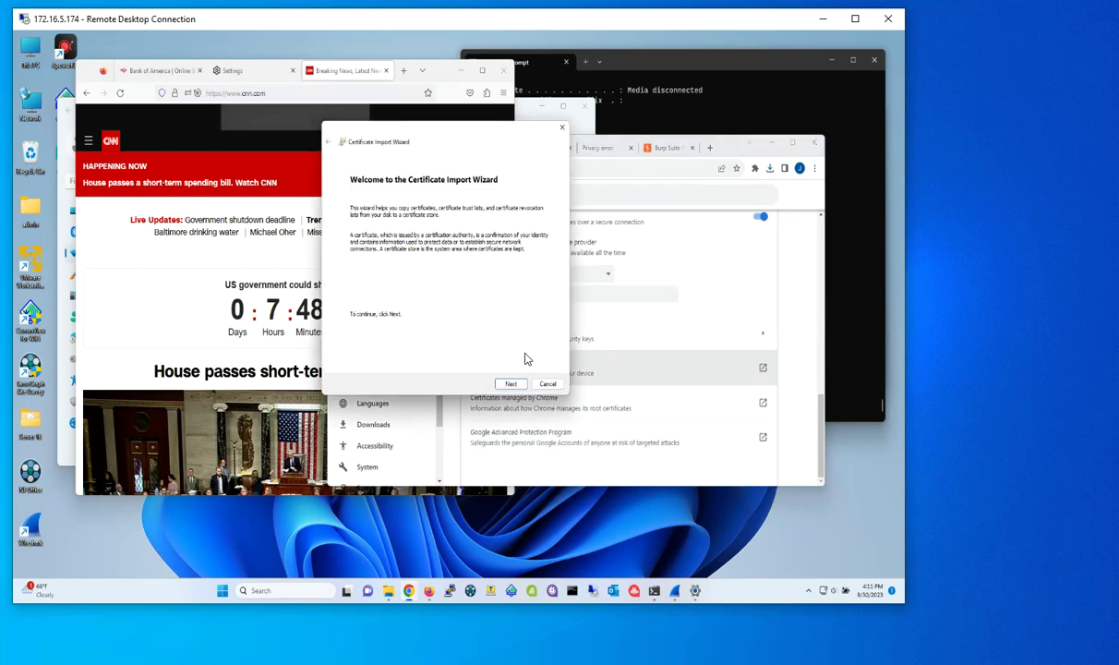
left_click(511, 384)
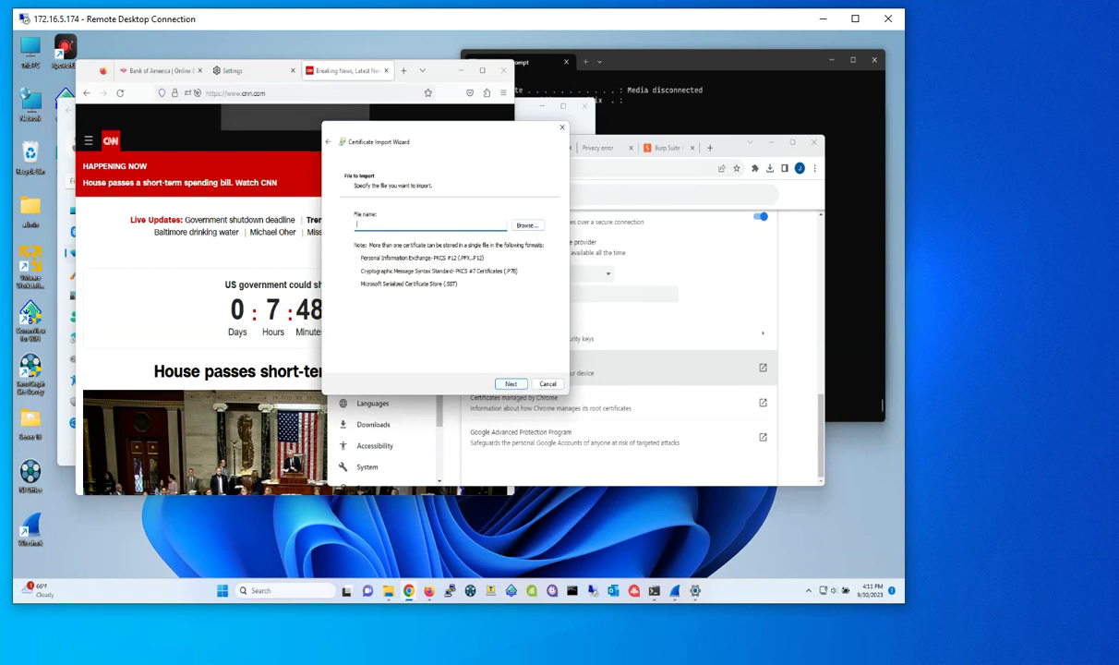
left_click(526, 225)
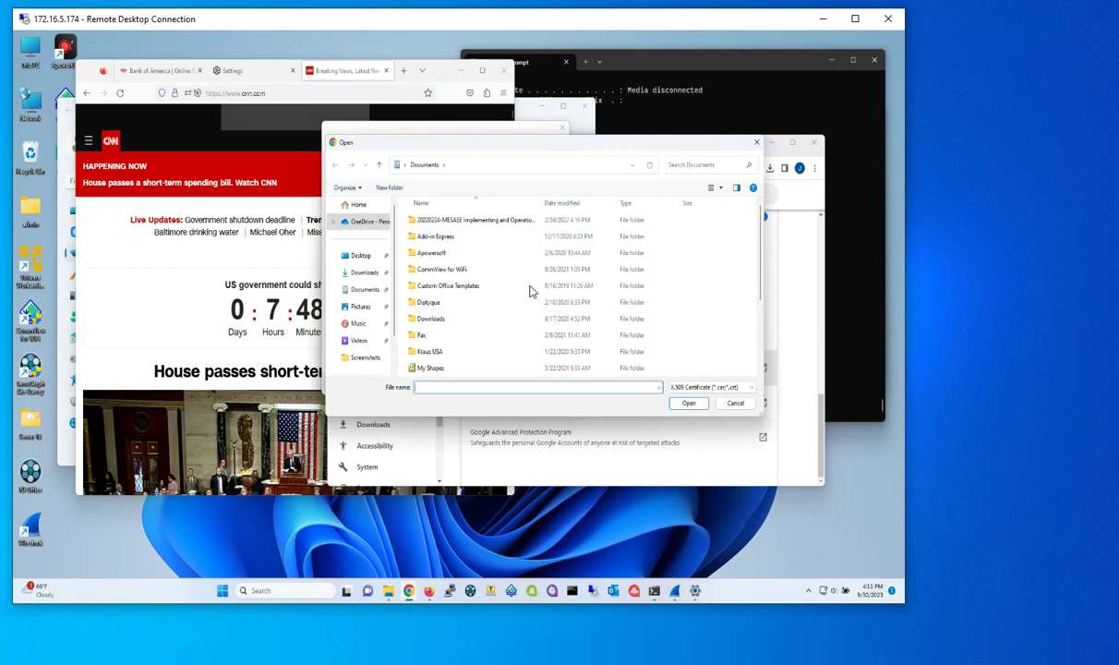
left_click(364, 276)
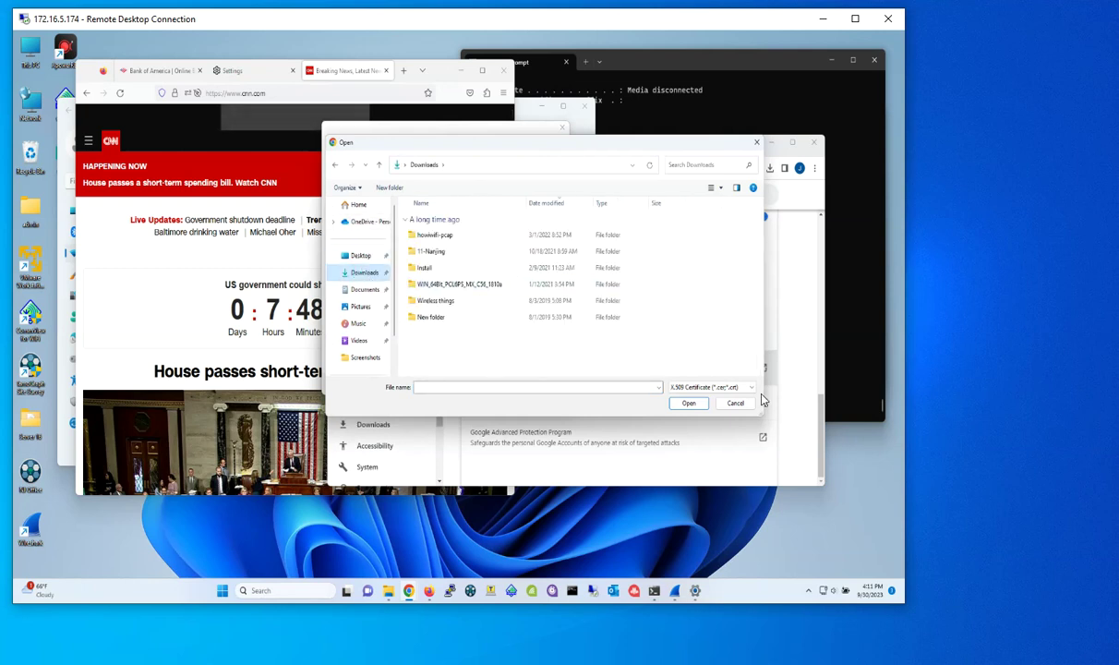
left_click(660, 388)
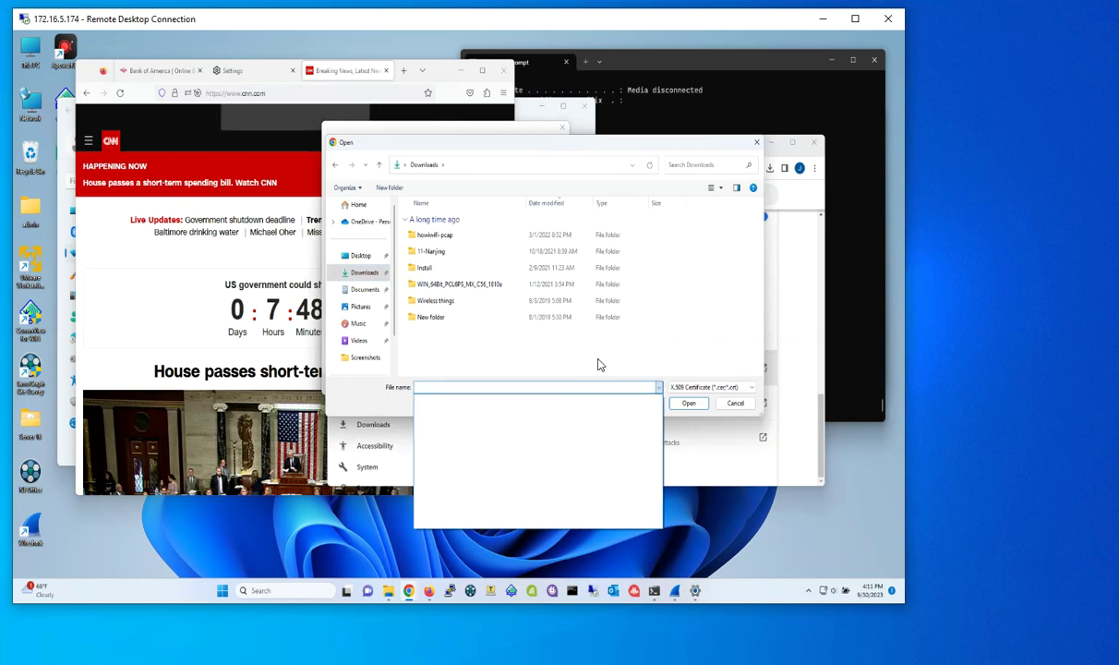
left_click(752, 388)
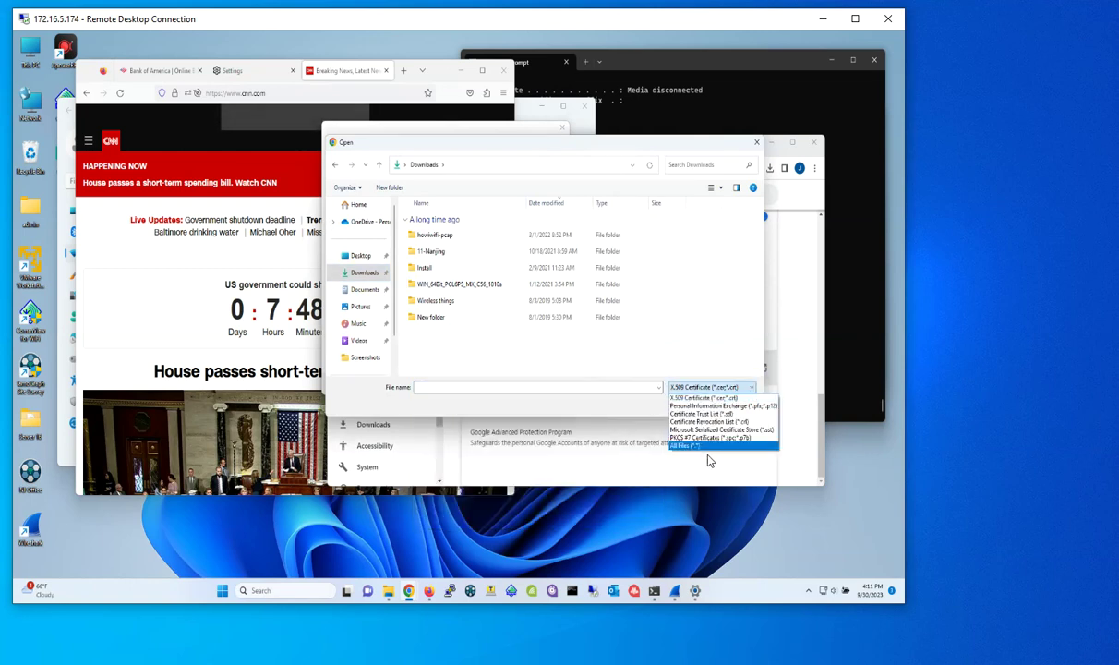
left_click(700, 451)
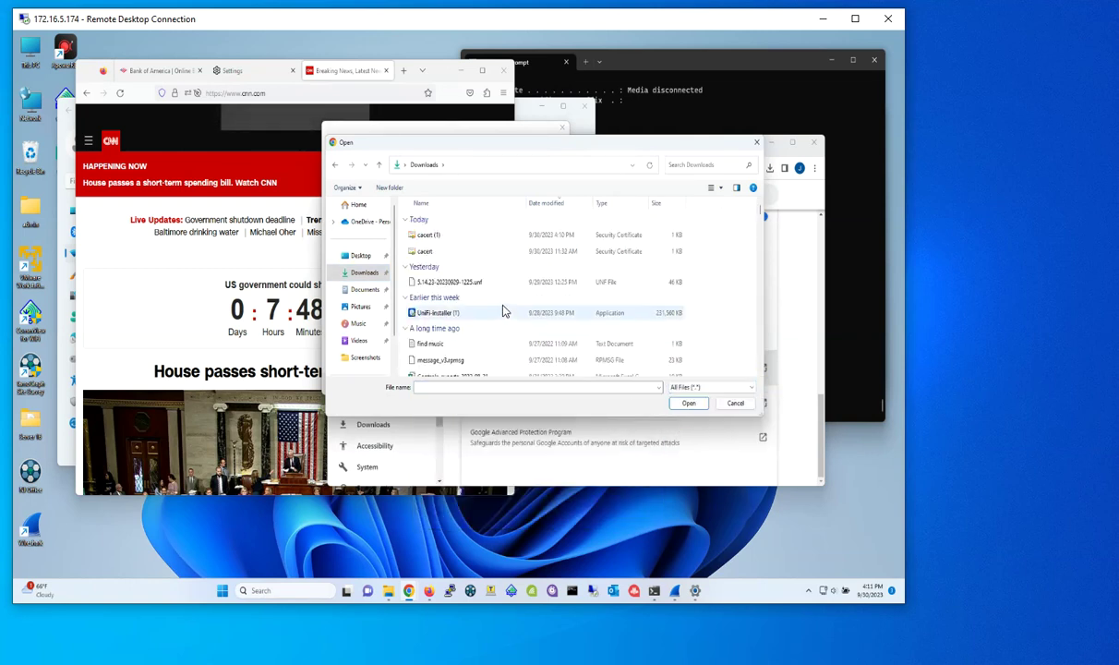
Step: Import cacert (1) into the Personal certificate store and close the certificate manager
left_click(454, 237)
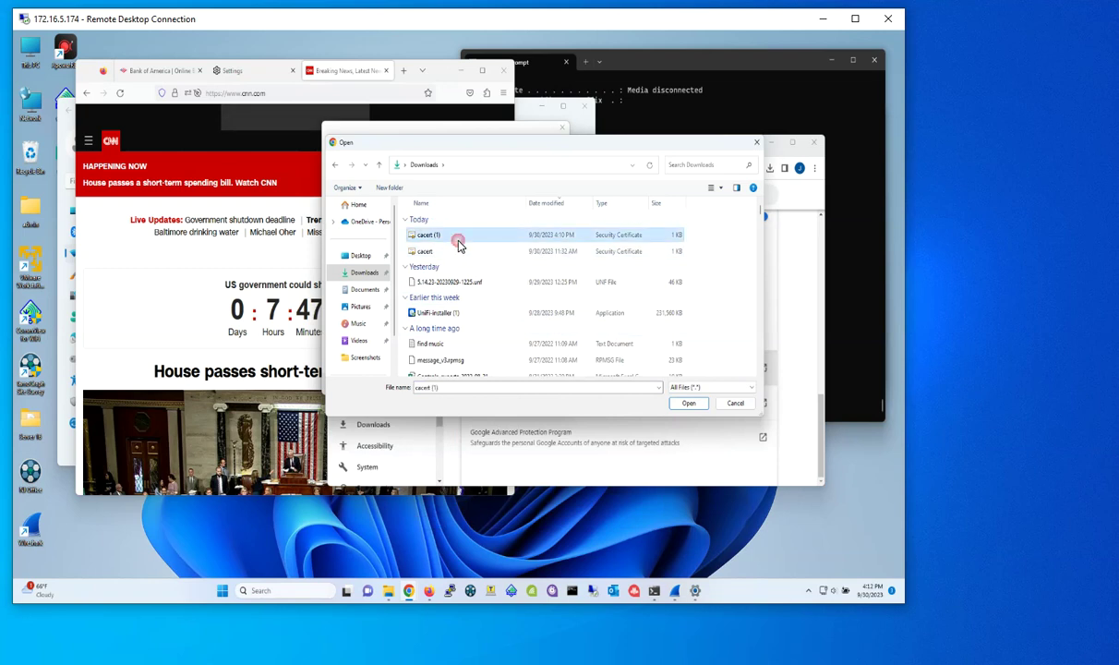
left_click(688, 403)
left_click(511, 384)
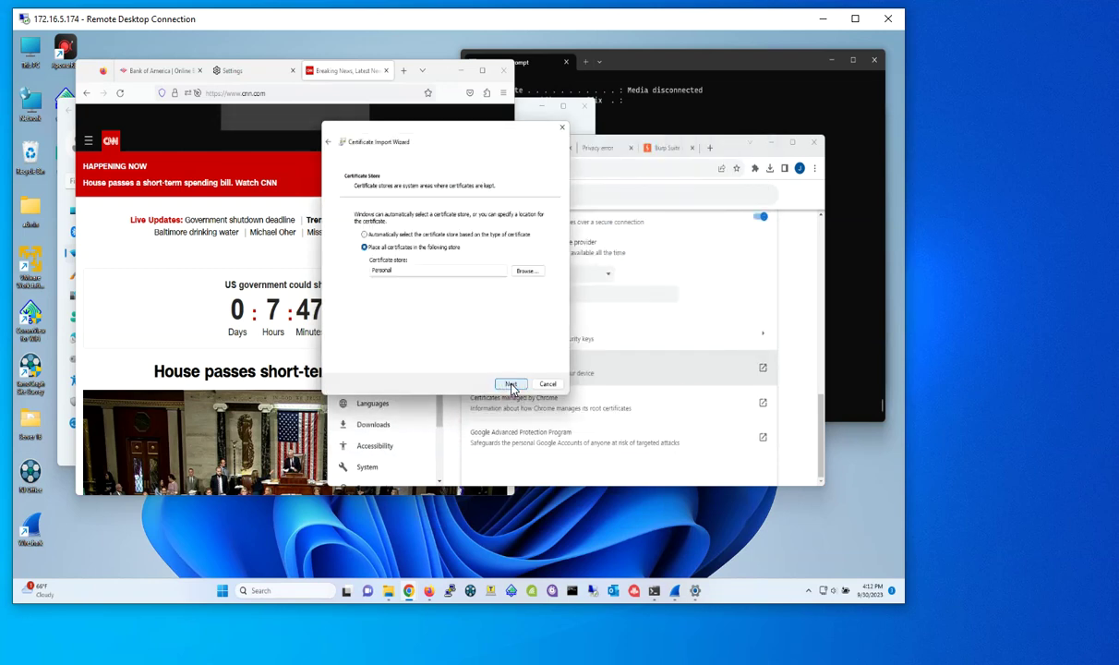
left_click(512, 384)
left_click(512, 384)
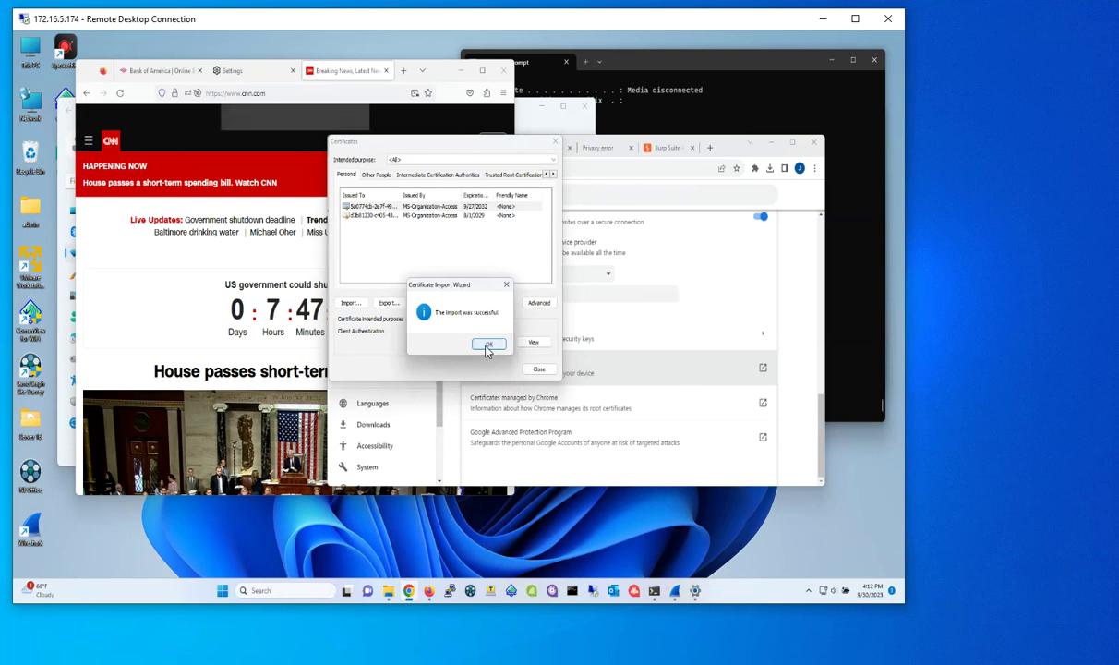
left_click(484, 343)
left_click(538, 370)
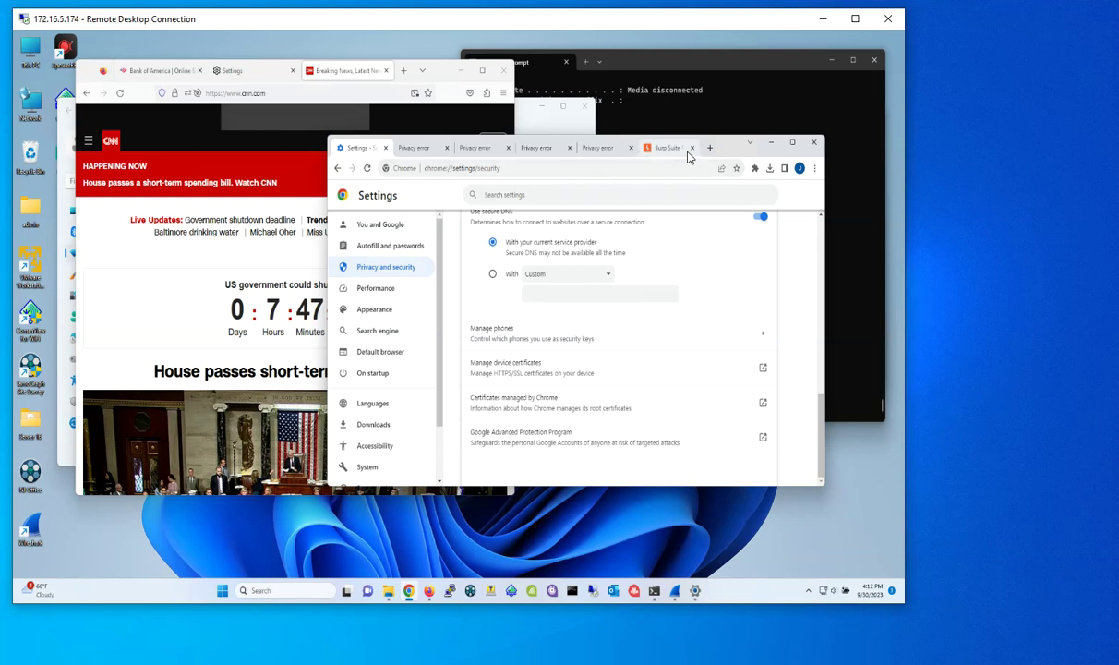
Step: Retry the support.google.com page showing the privacy error, and load cnn.com in the same tab
left_click(413, 148)
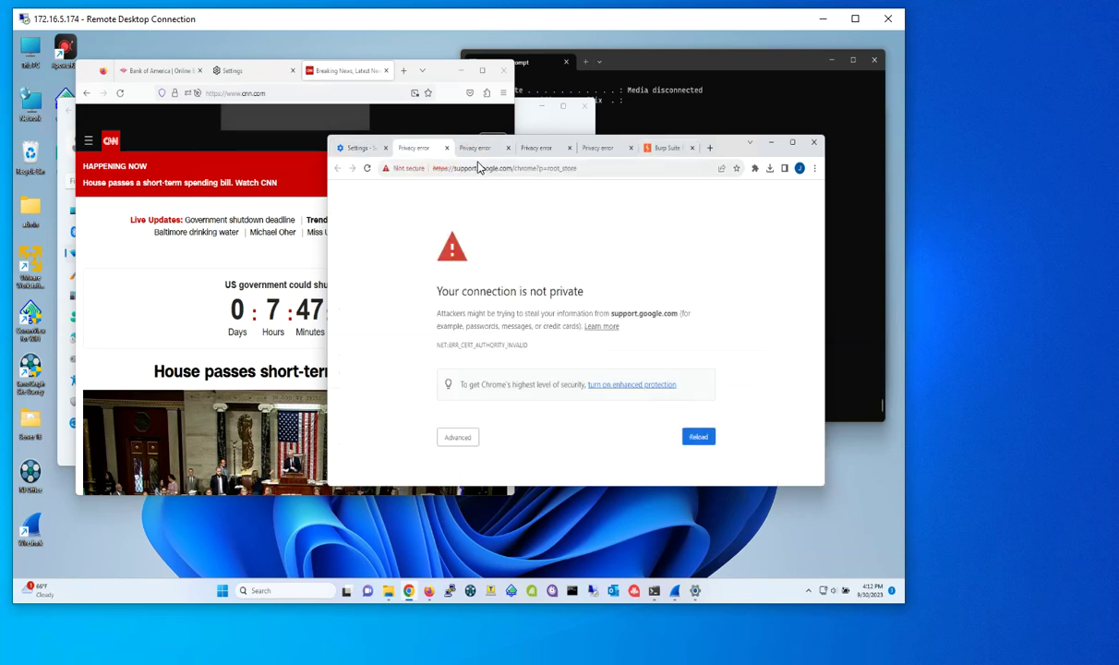
left_click(456, 167)
key("Return")
left_click(471, 175)
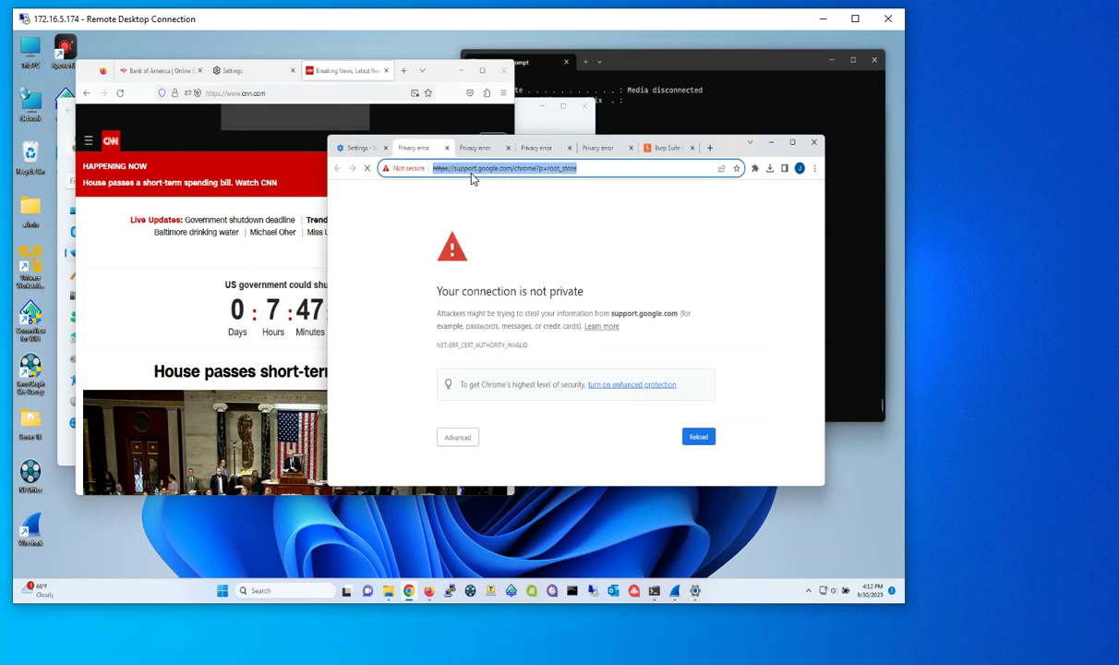
type("cnn.com")
key("Return")
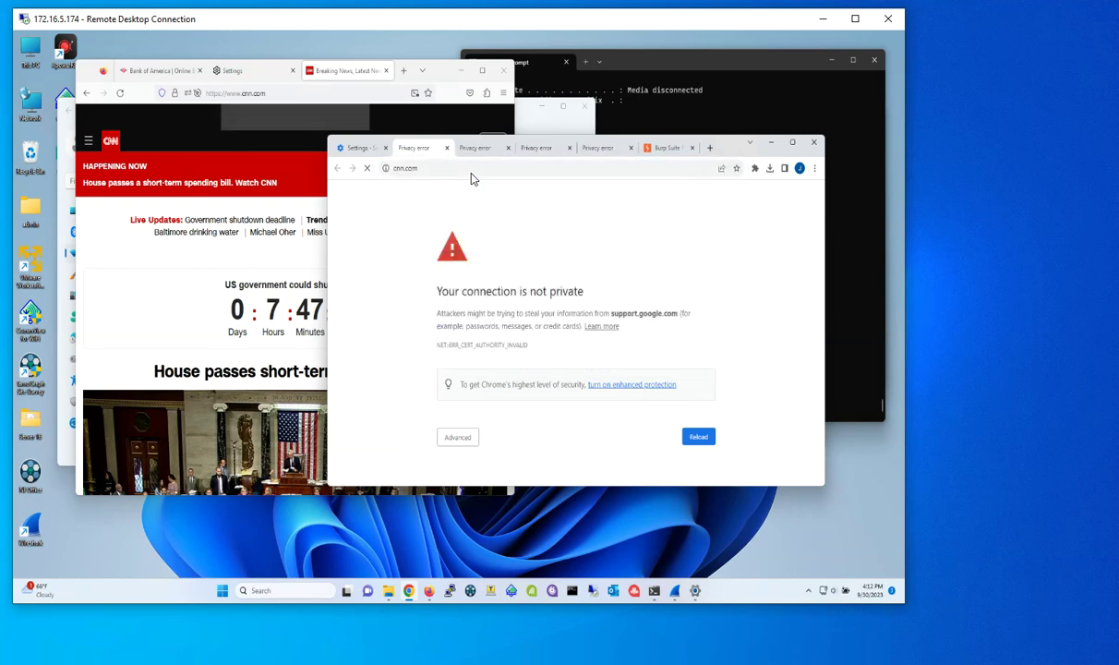
Step: Restart Chrome and load cnn.com in the fresh window
left_click(814, 145)
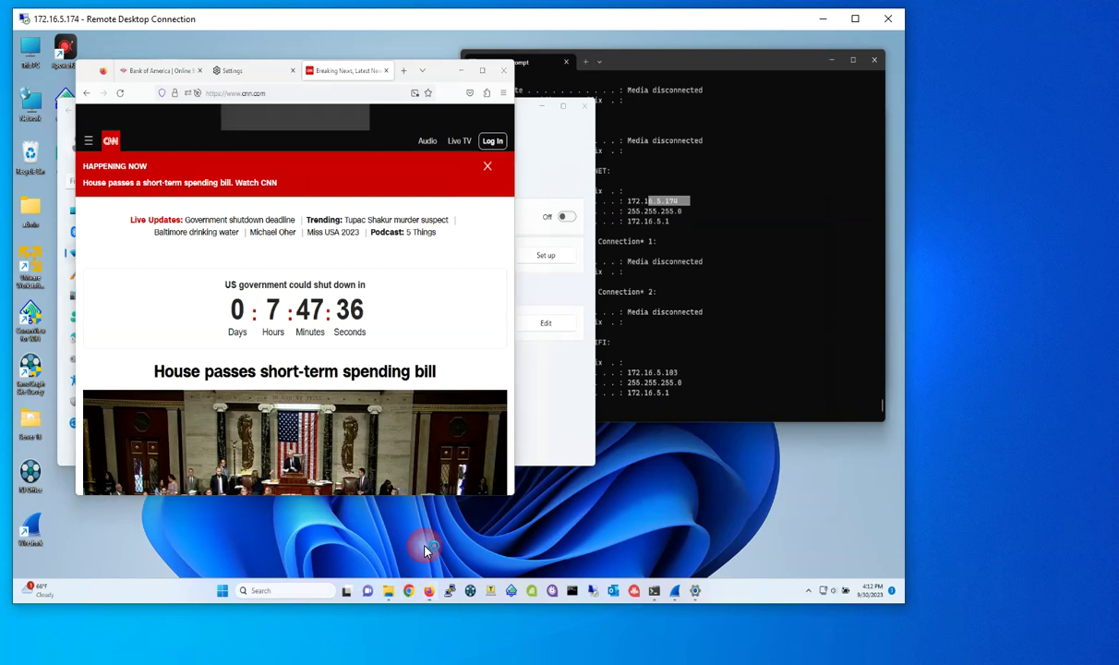
left_click(408, 590)
left_click(526, 169)
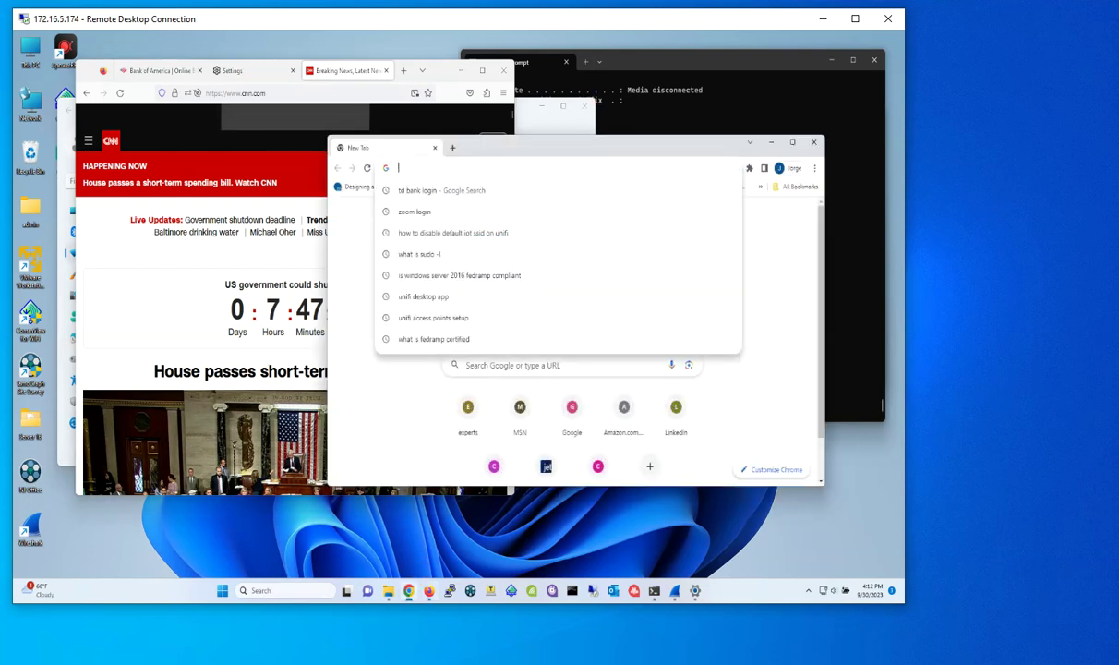
type("cnn.com")
key("Return")
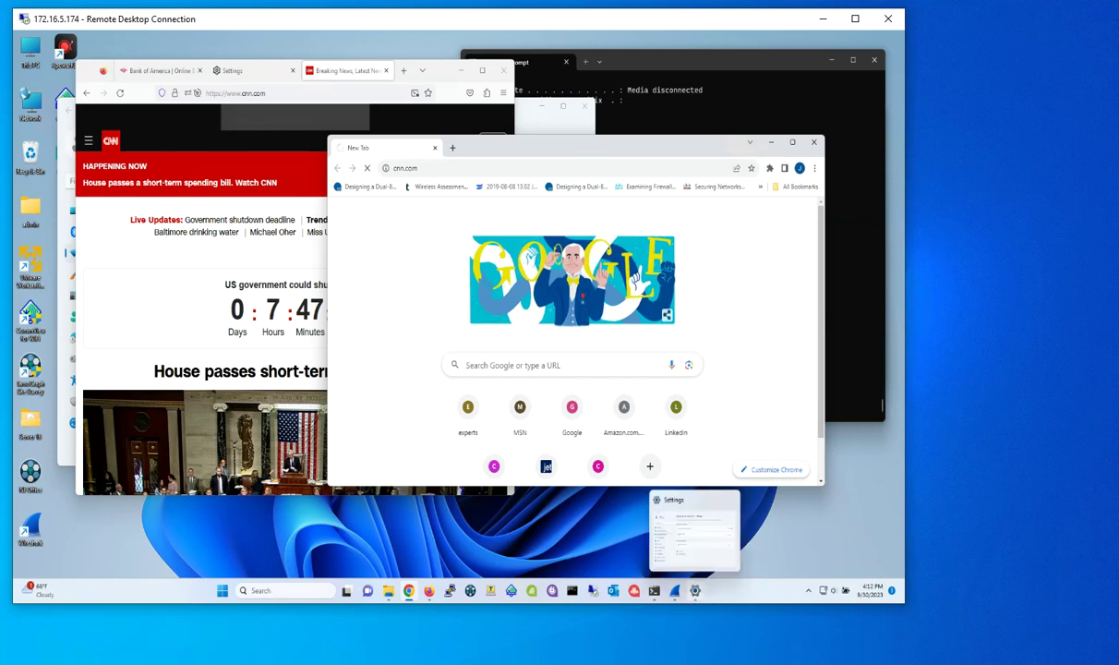
left_click(695, 590)
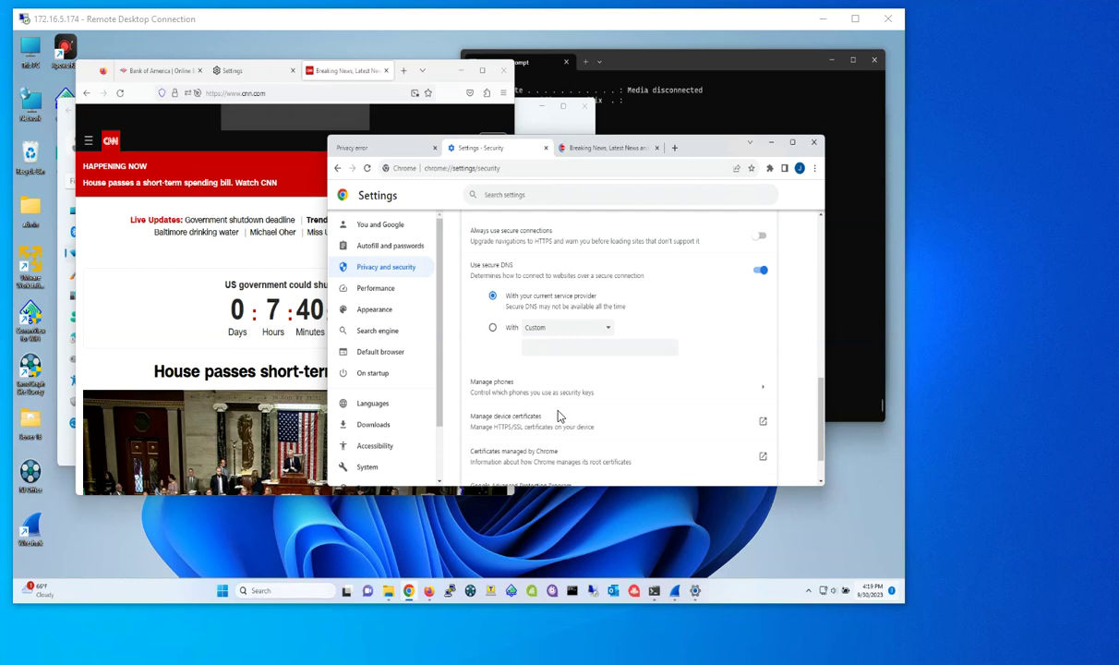
left_click(507, 424)
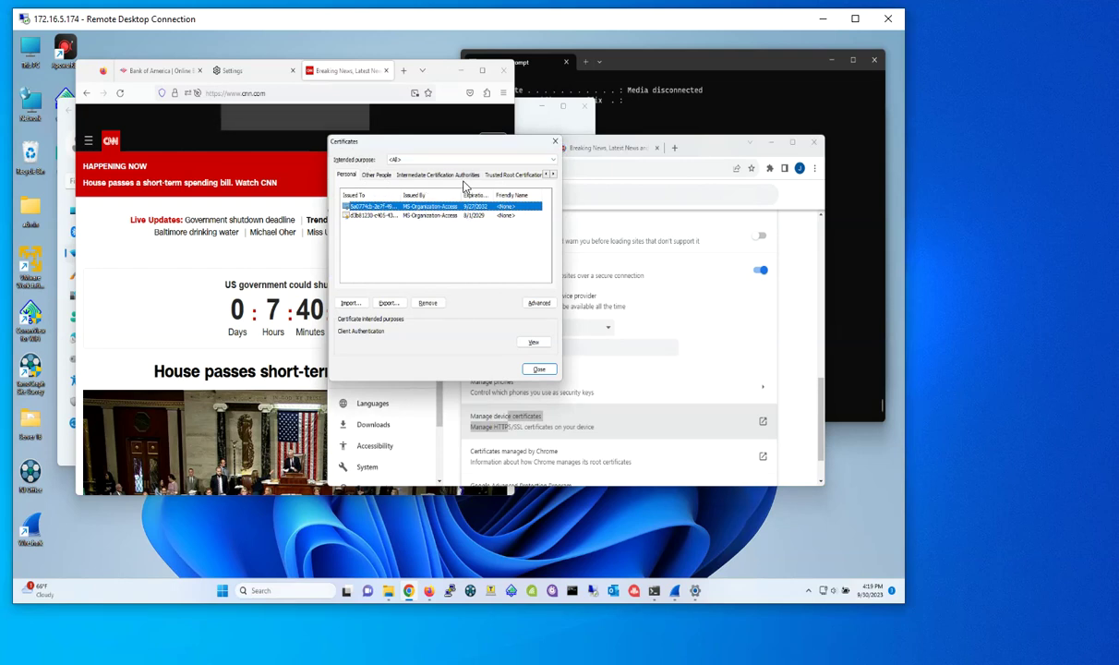
left_click(503, 175)
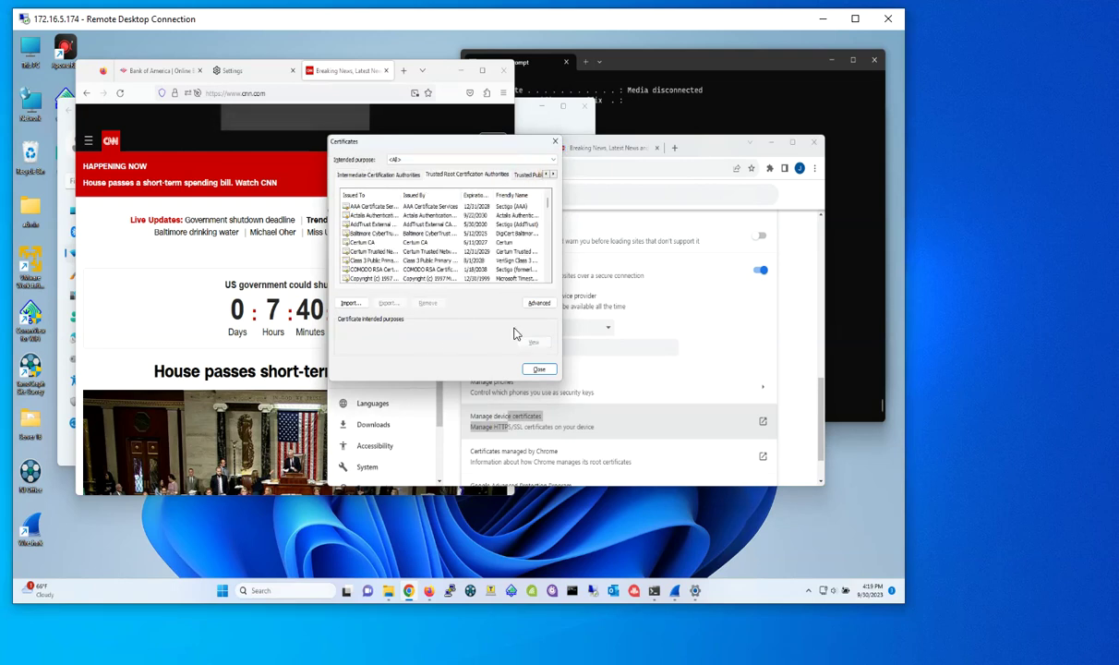
left_click(349, 304)
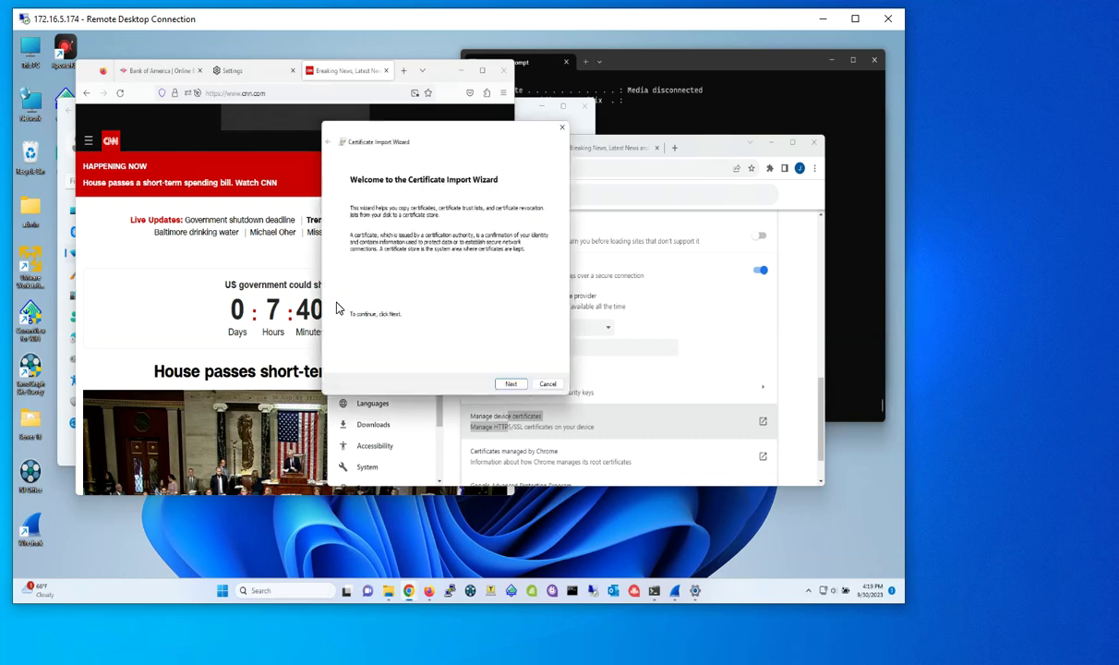
left_click(509, 382)
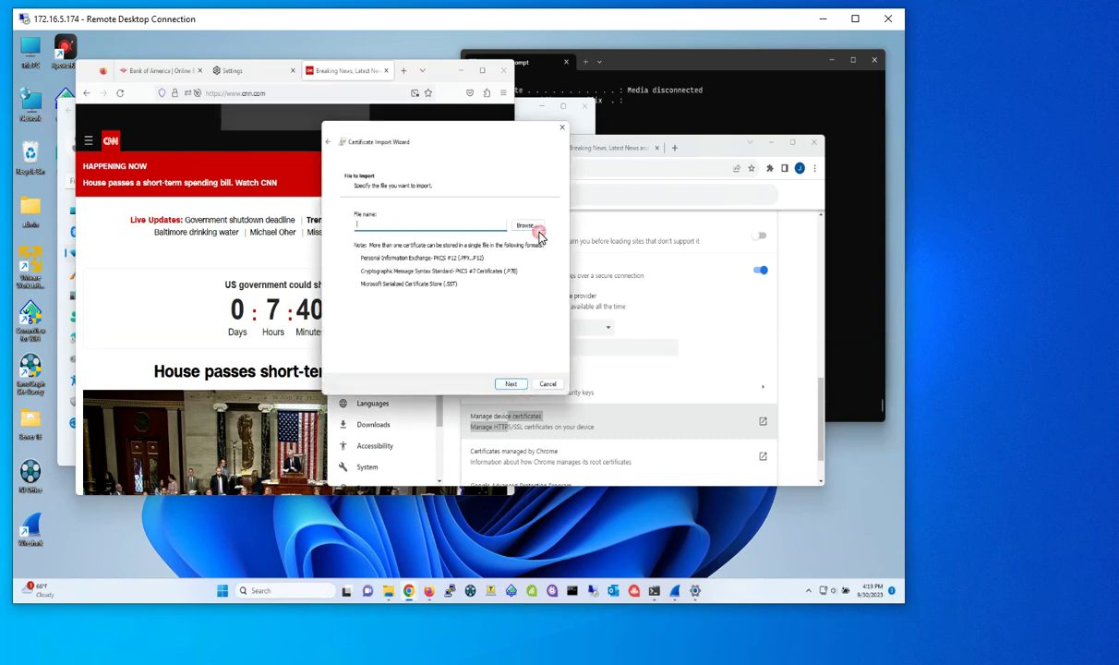
left_click(528, 225)
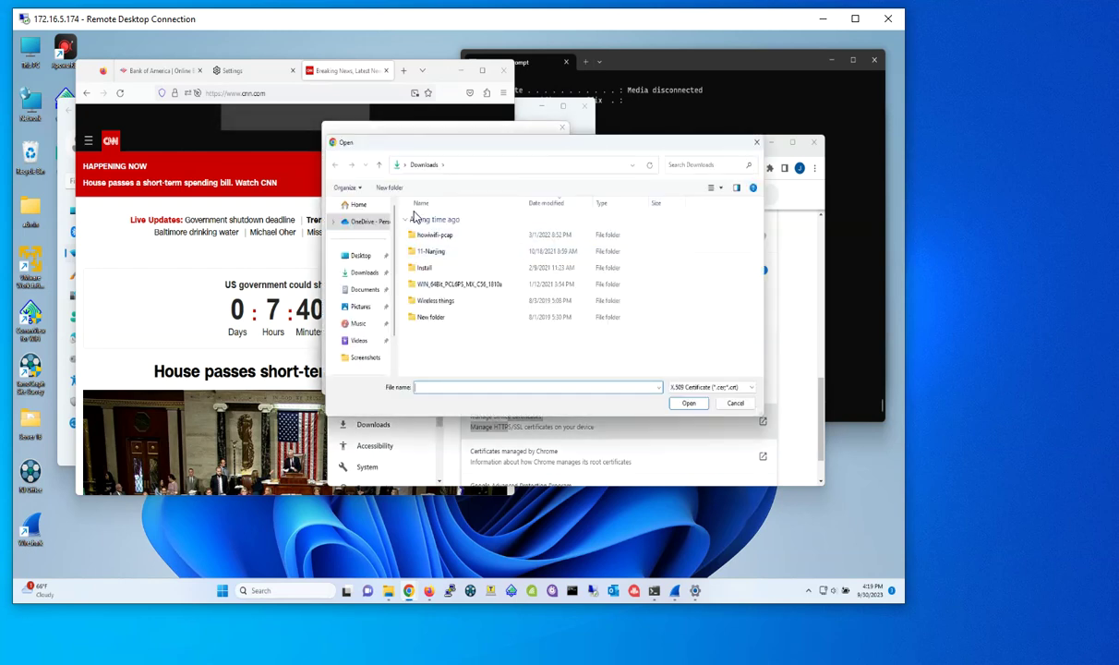
Step: Show all file types in the Downloads folder, cancel the certificate import and close the certificate manager
left_click(658, 387)
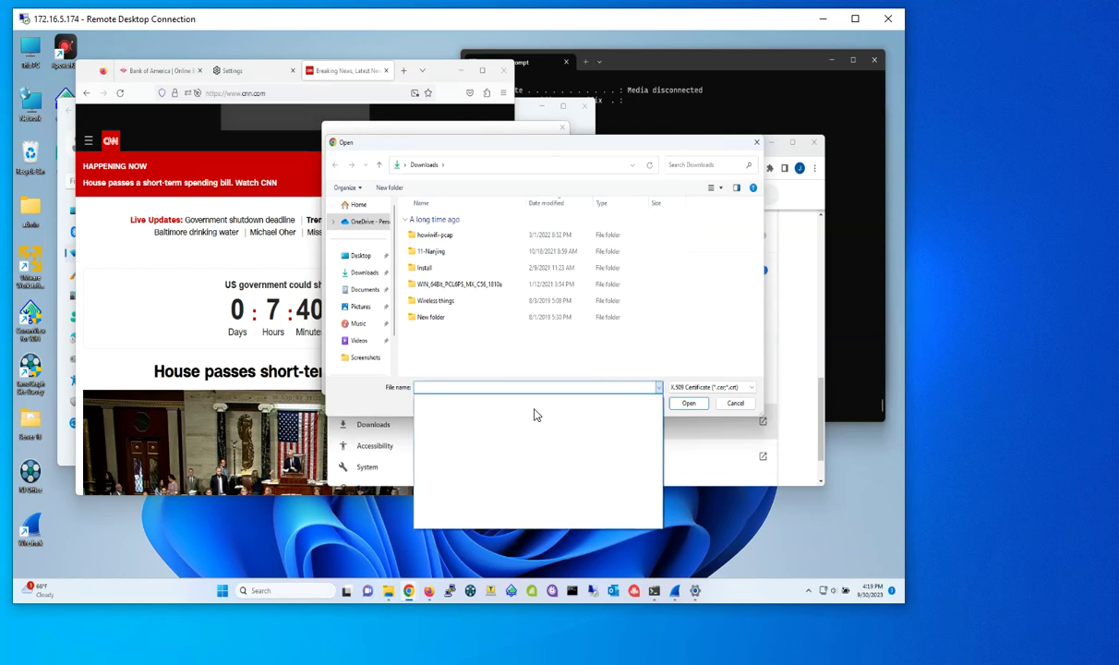
left_click(658, 387)
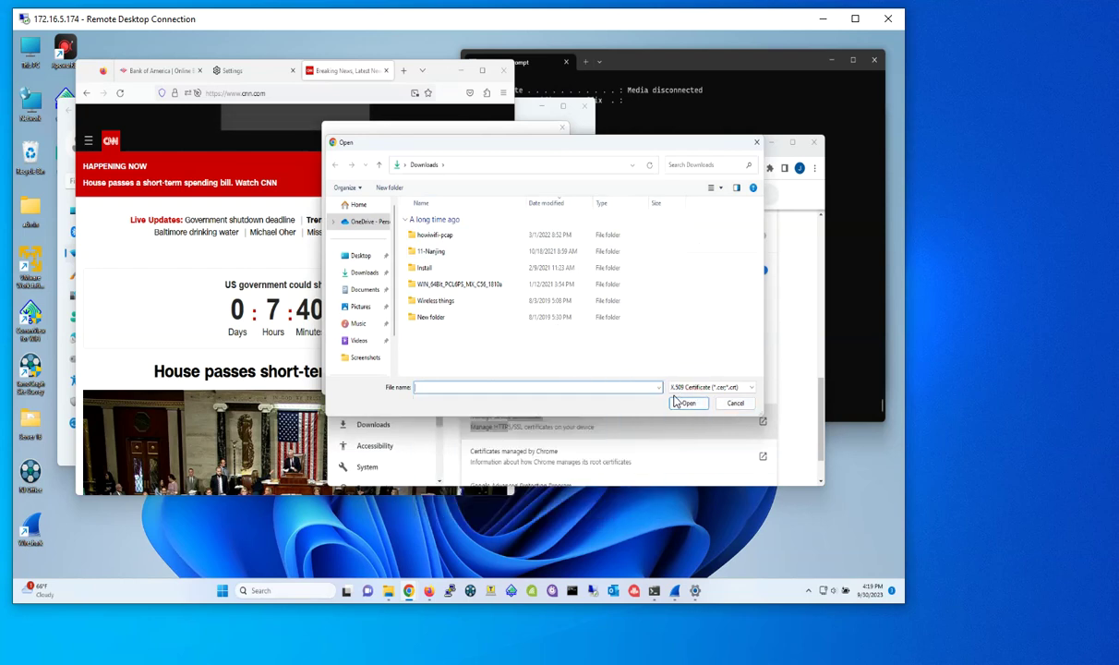
left_click(659, 388)
left_click(736, 401)
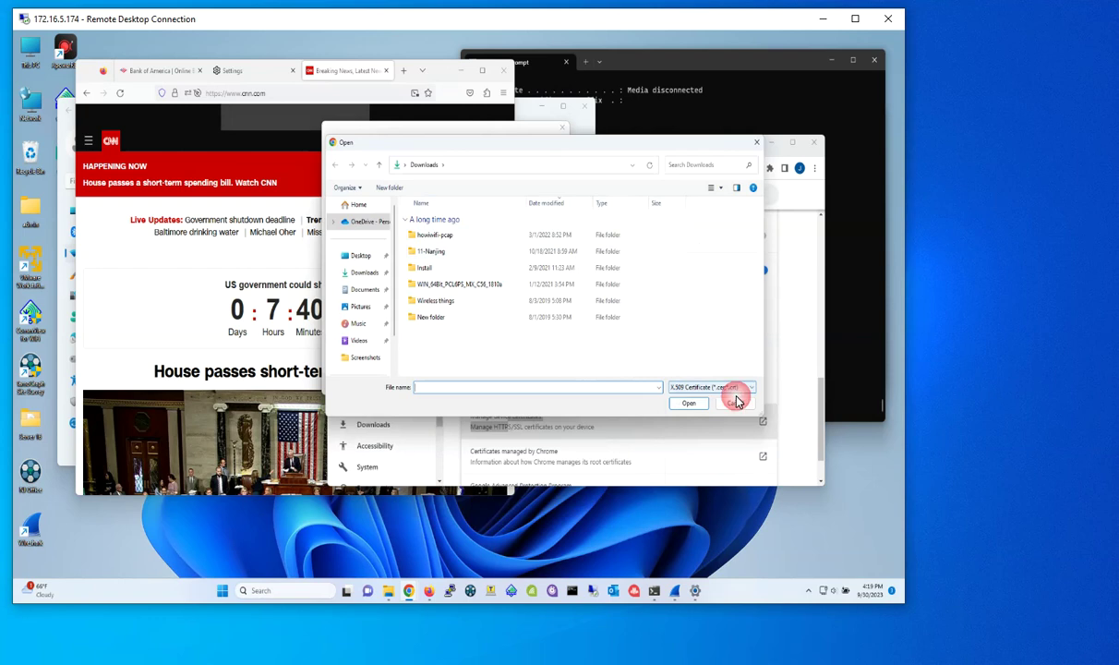
left_click(742, 389)
left_click(706, 450)
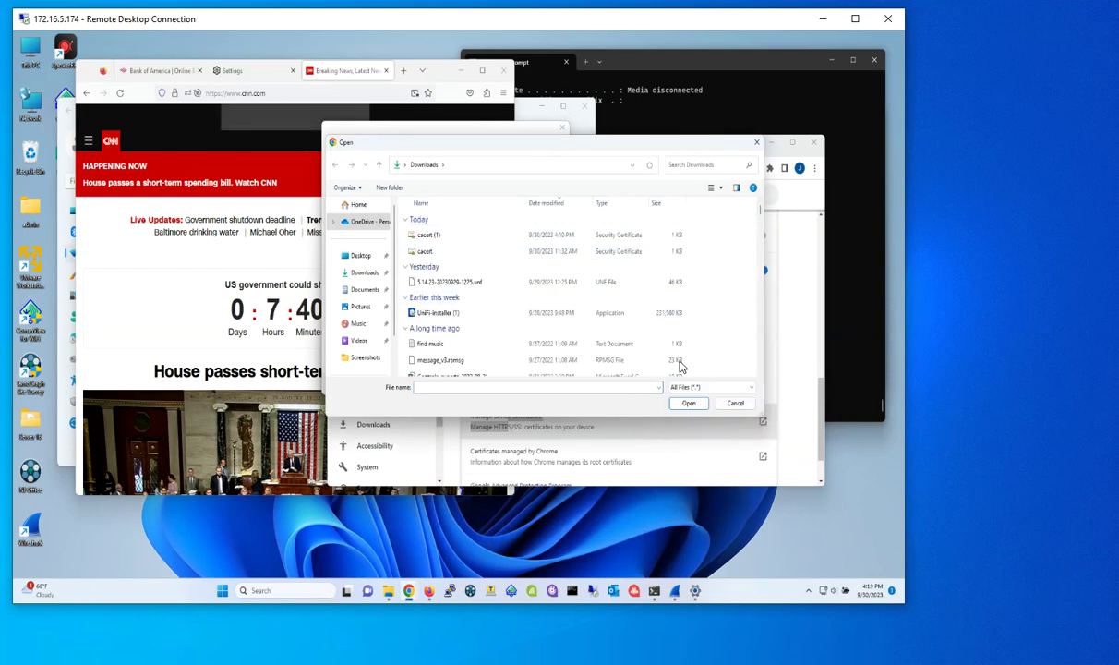
left_click(735, 403)
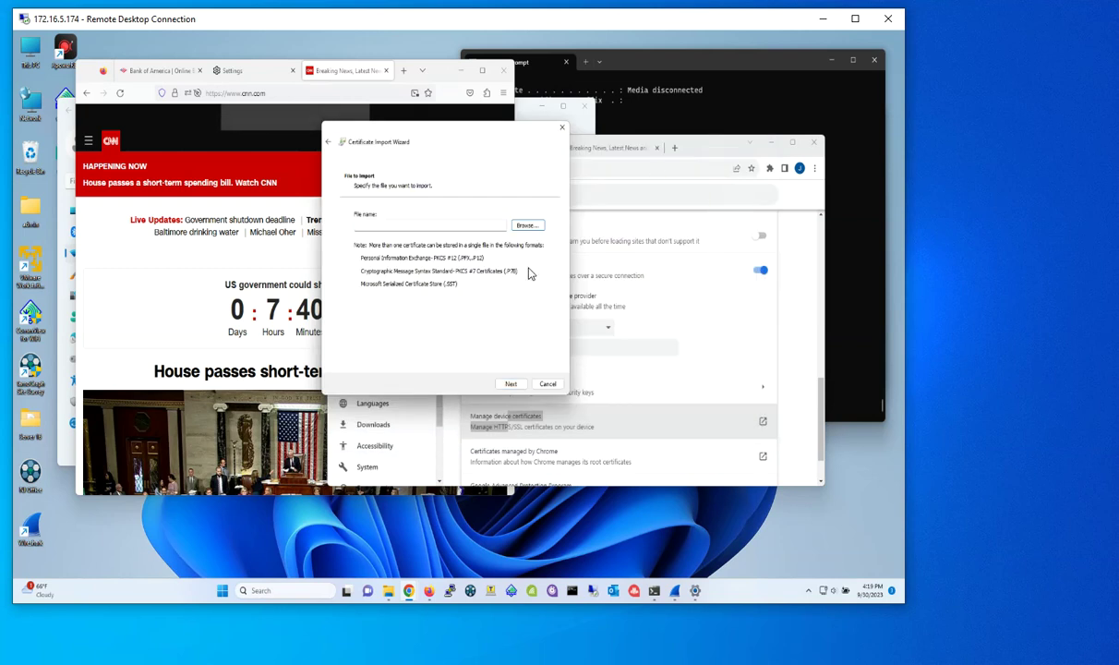
left_click(547, 383)
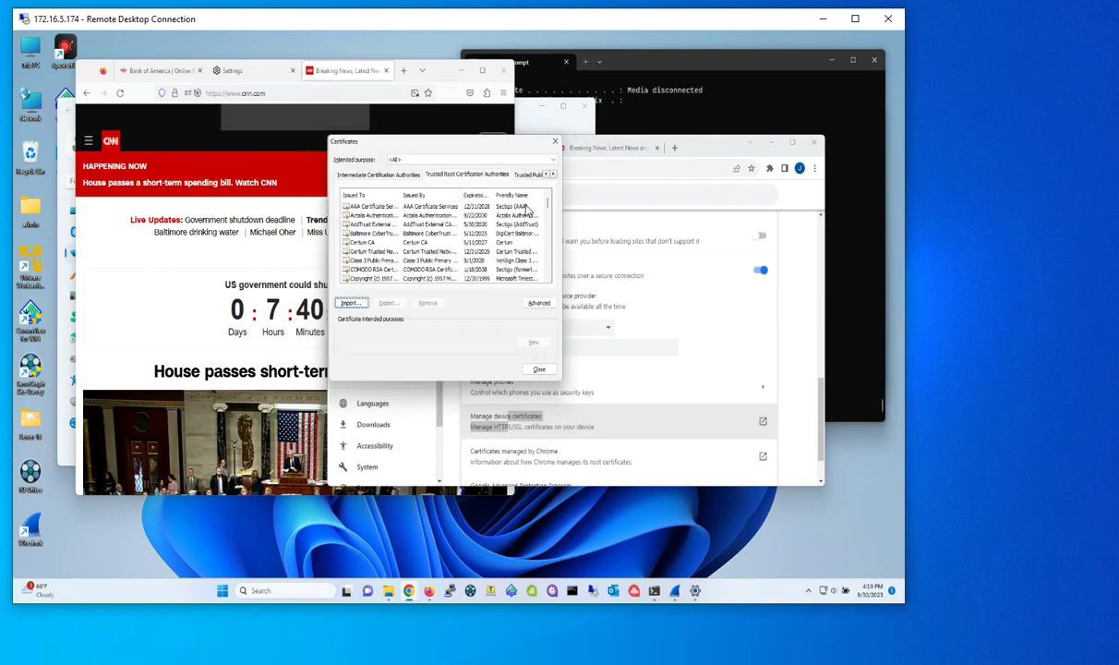
left_click(555, 142)
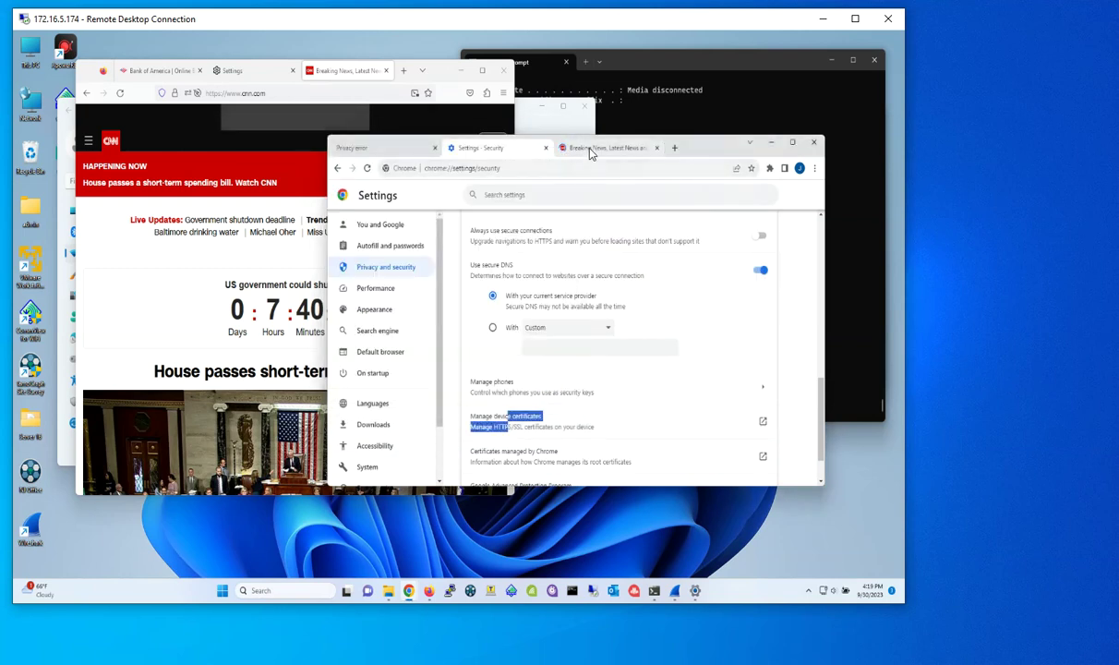
Step: Return to the cnn.com page in Chrome, close the Settings and Privacy error tabs, and minimize the window
left_click(590, 148)
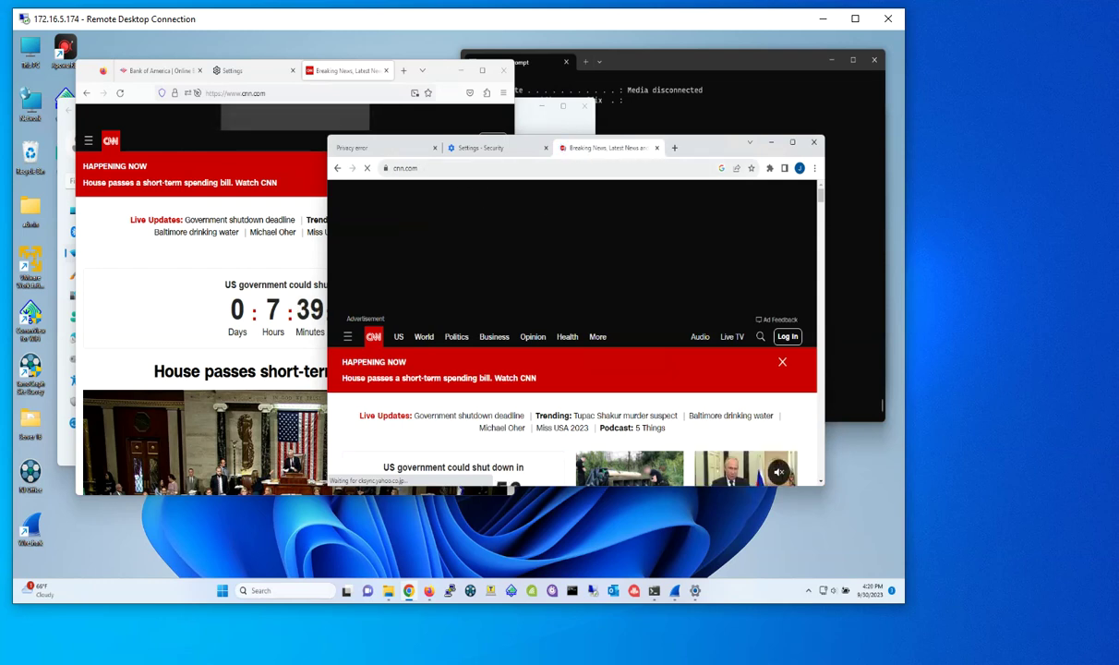
left_click(545, 149)
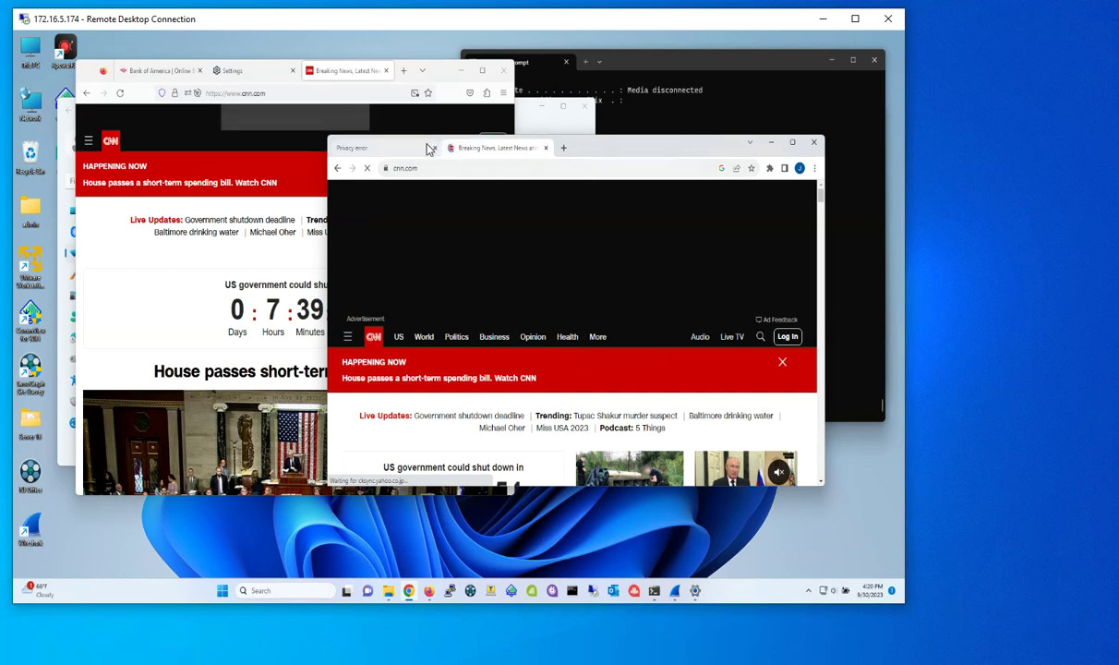
left_click(436, 148)
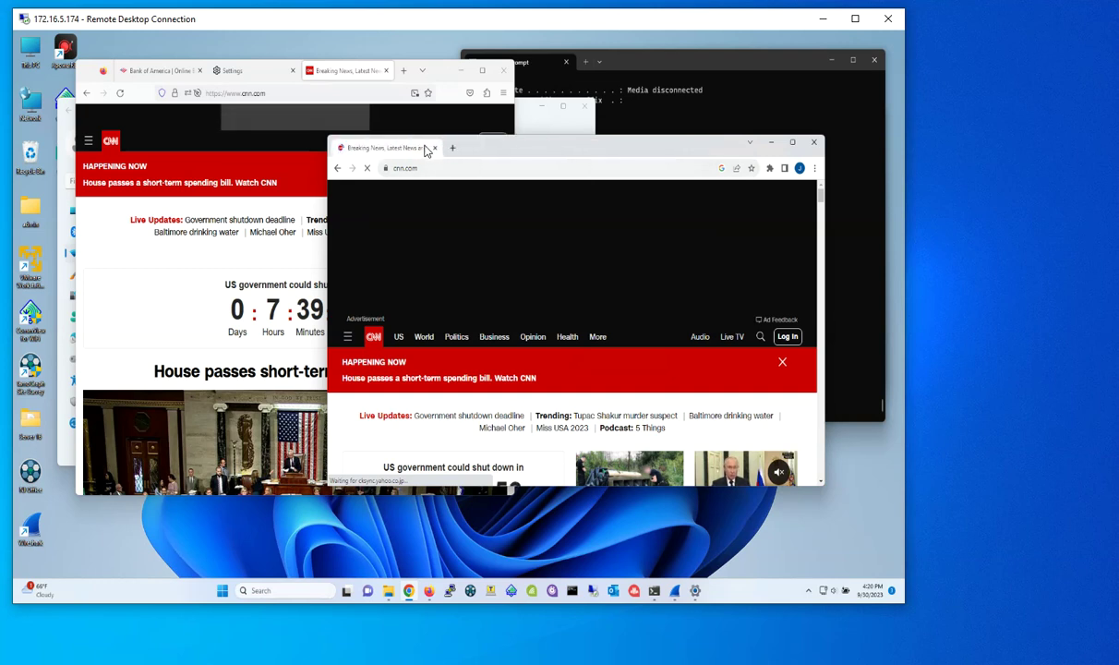
left_click_drag(520, 150, 554, 120)
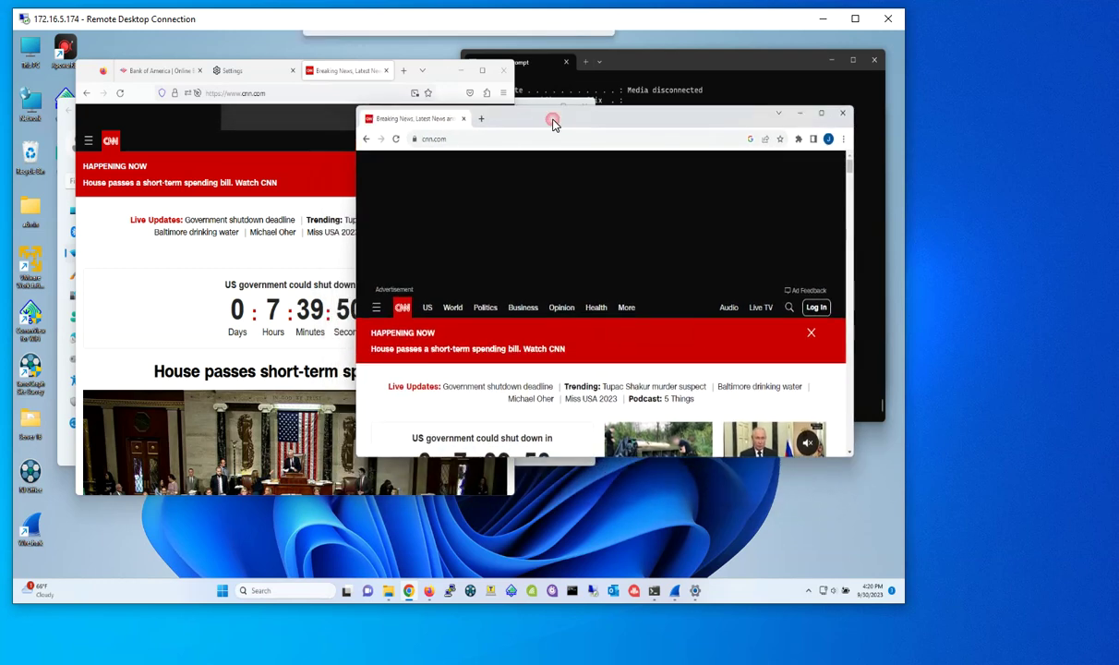
left_click(799, 114)
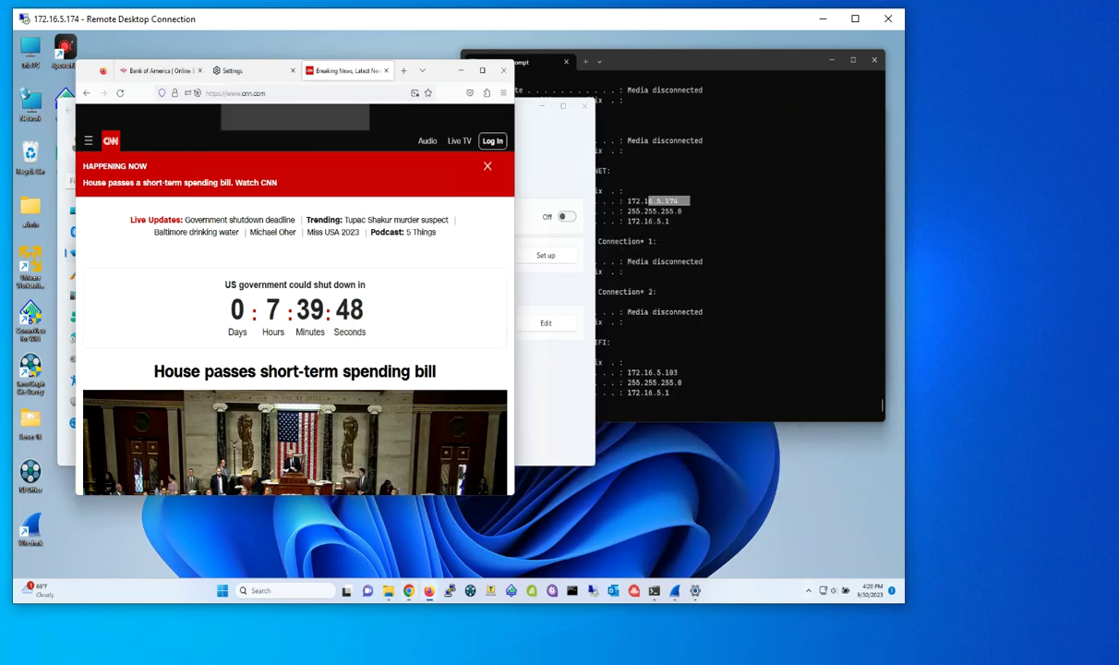
Step: Switch to Bamboo Paper, draw an arrow from the switch past the attacker laptop to the BURP box, and minimize the diagram
key("alt+Tab")
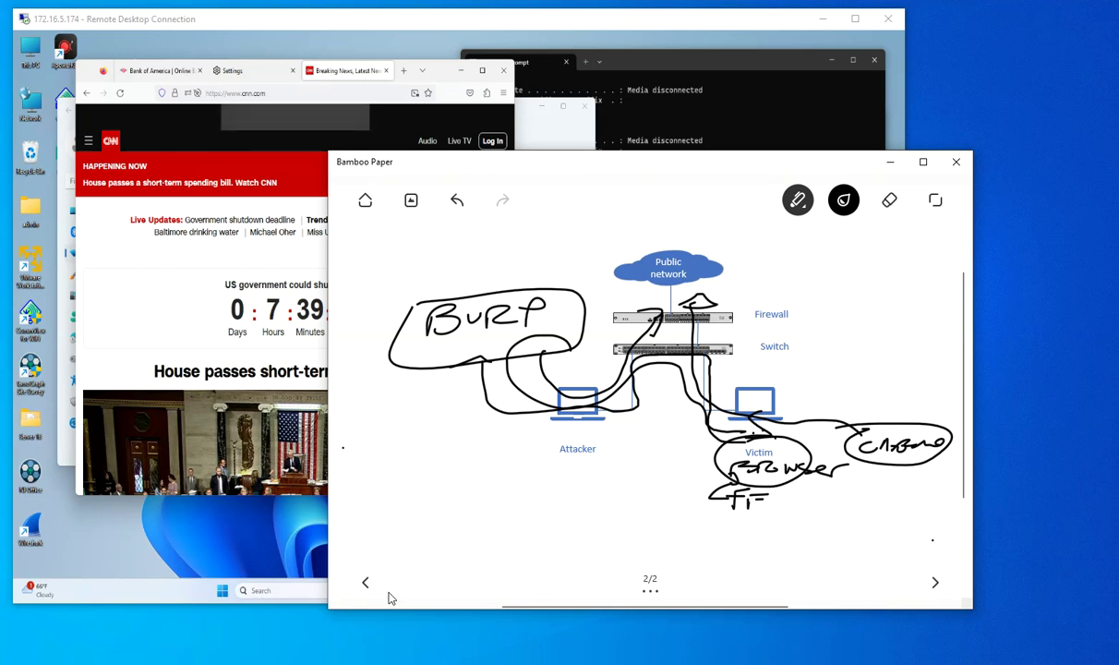
mouse_move(642, 365)
left_mouse_down()
mouse_move(642, 353)
mouse_move(464, 360)
mouse_move(458, 323)
left_mouse_up()
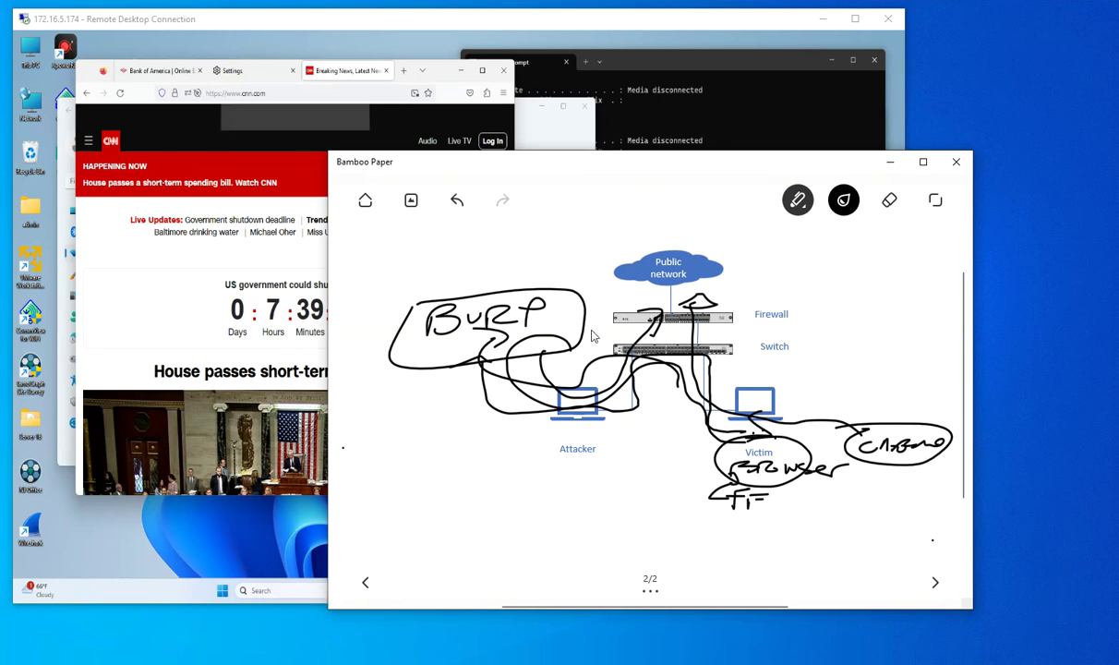
left_click(886, 160)
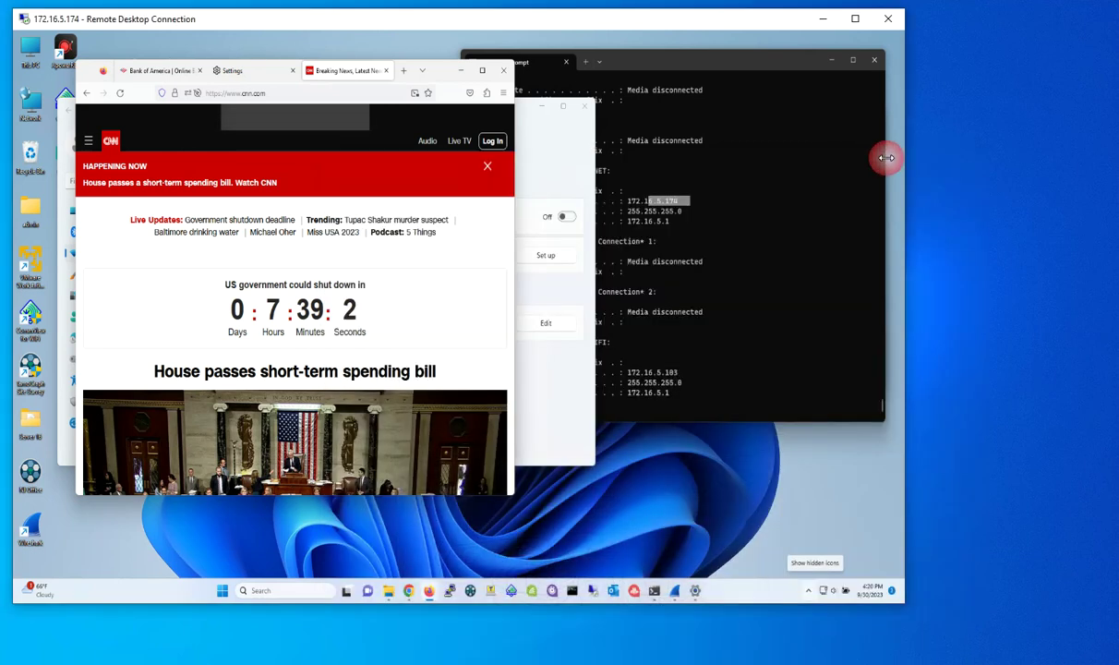
Step: Close the Windows proxy settings window and the cnn.com tab in Firefox
left_click(457, 73)
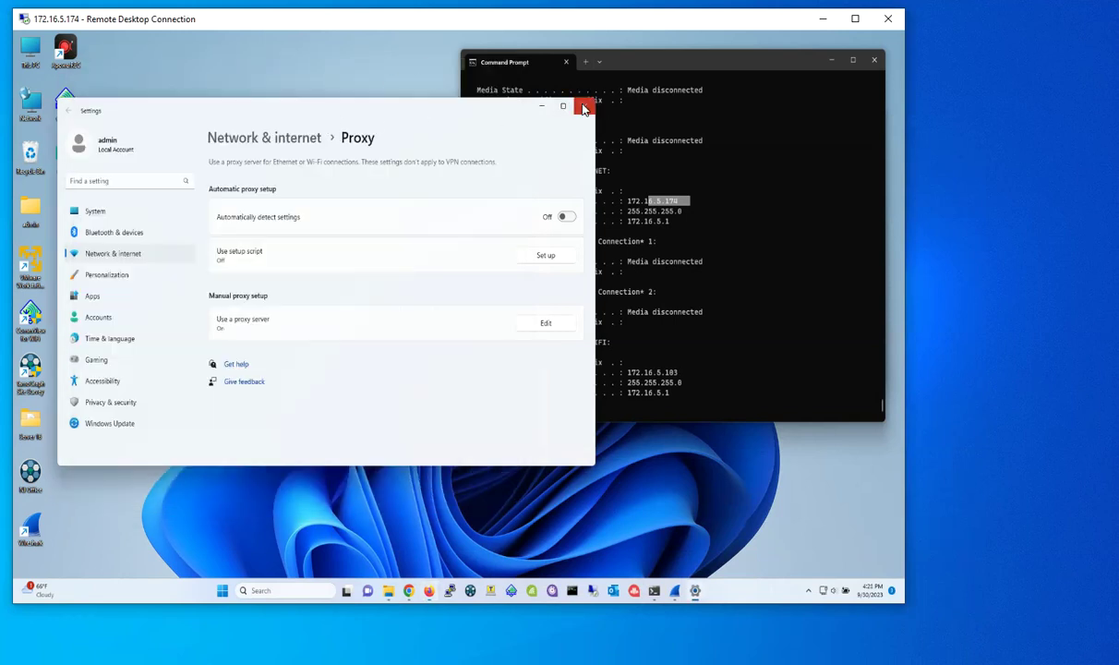
left_click(584, 109)
left_click(442, 596)
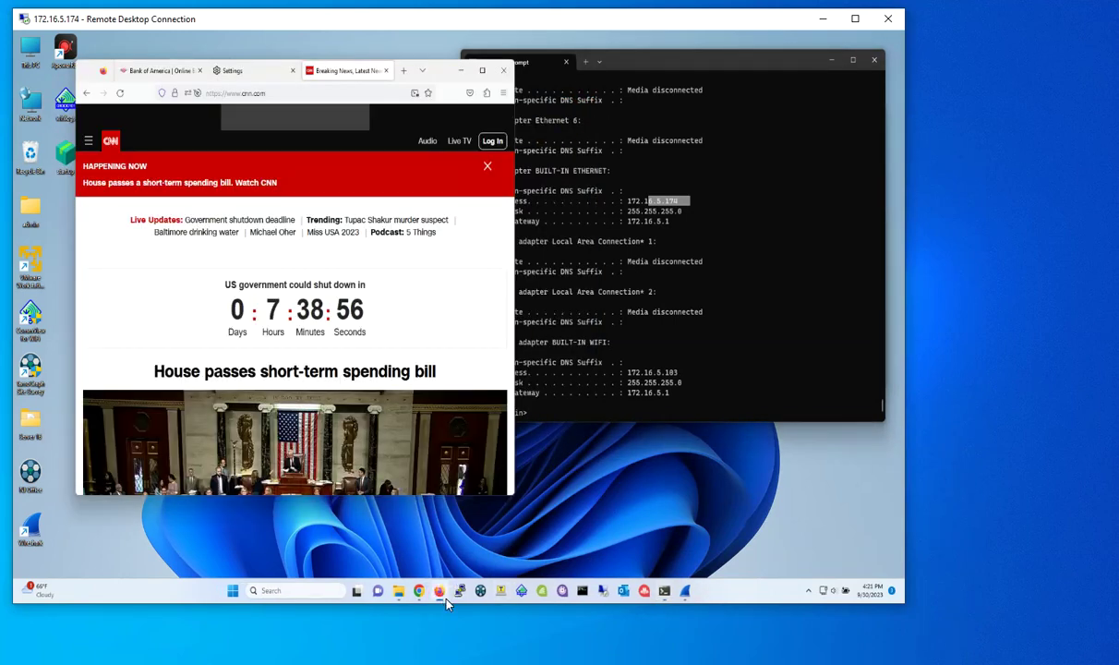
left_click(191, 78)
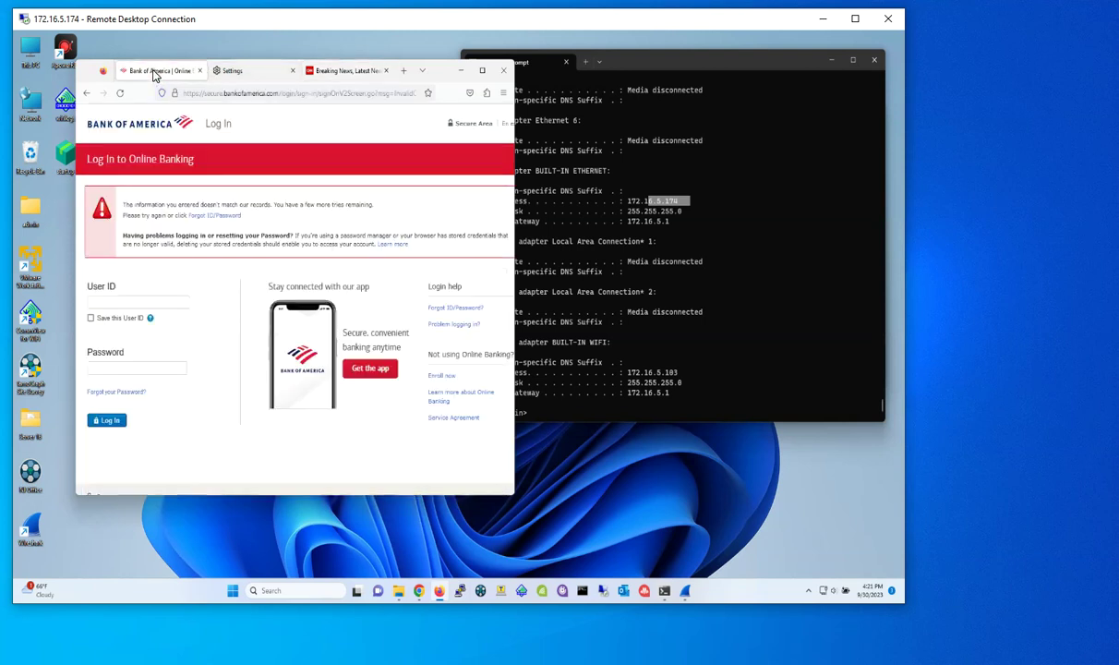
left_click(385, 72)
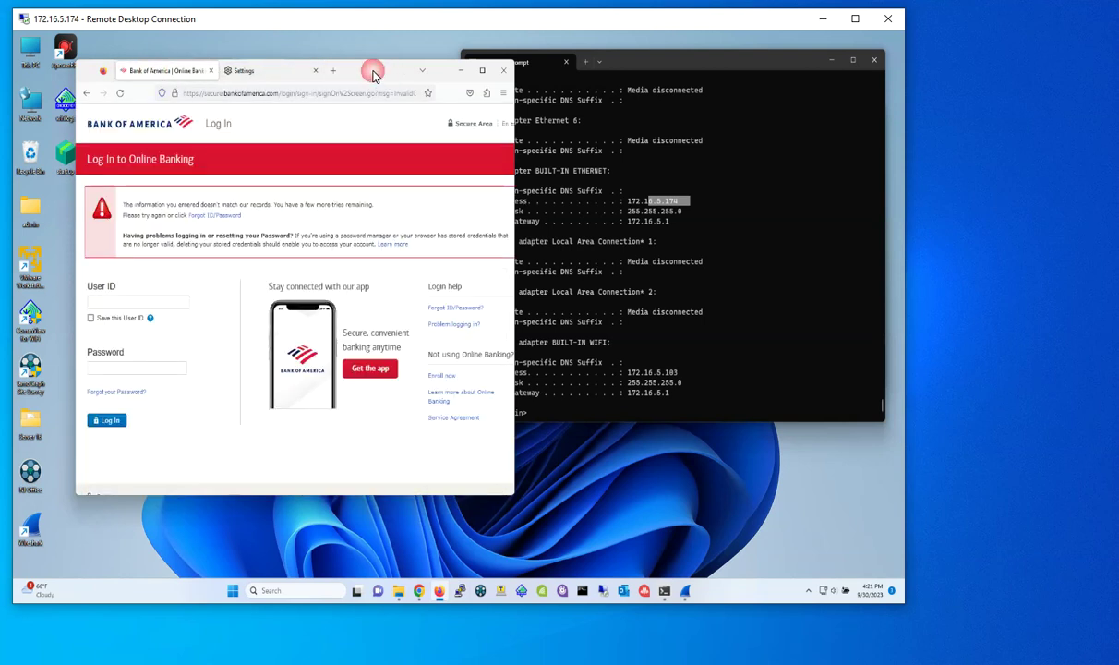
Step: Close the Chrome window and both Command Prompt windows on the victim machine
left_click(420, 593)
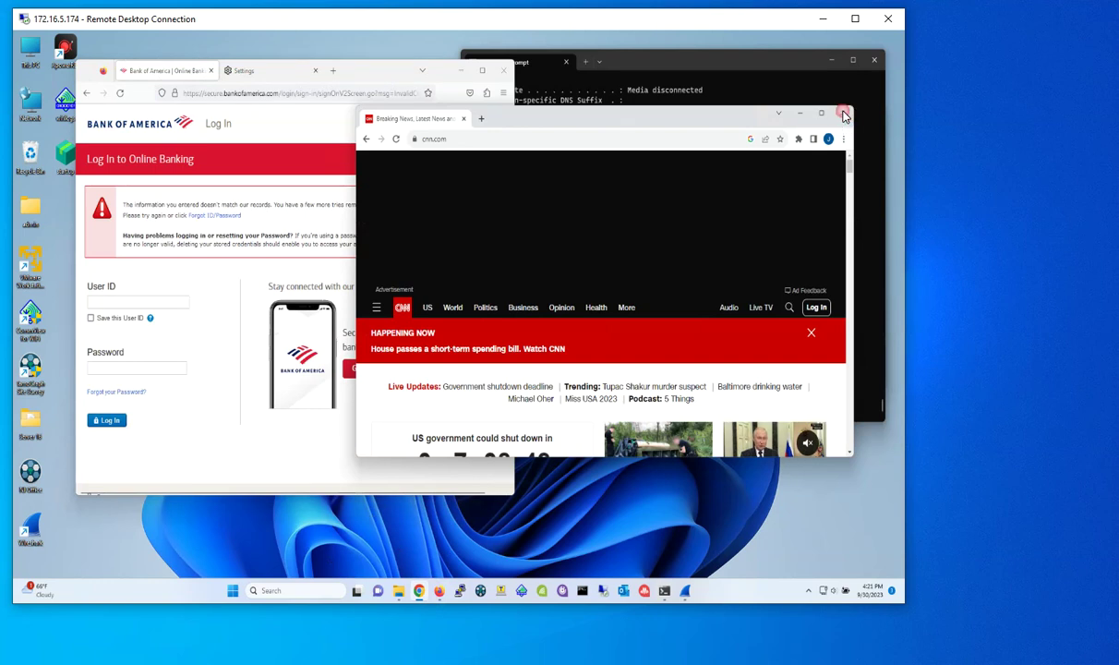
left_click(844, 116)
left_click(868, 60)
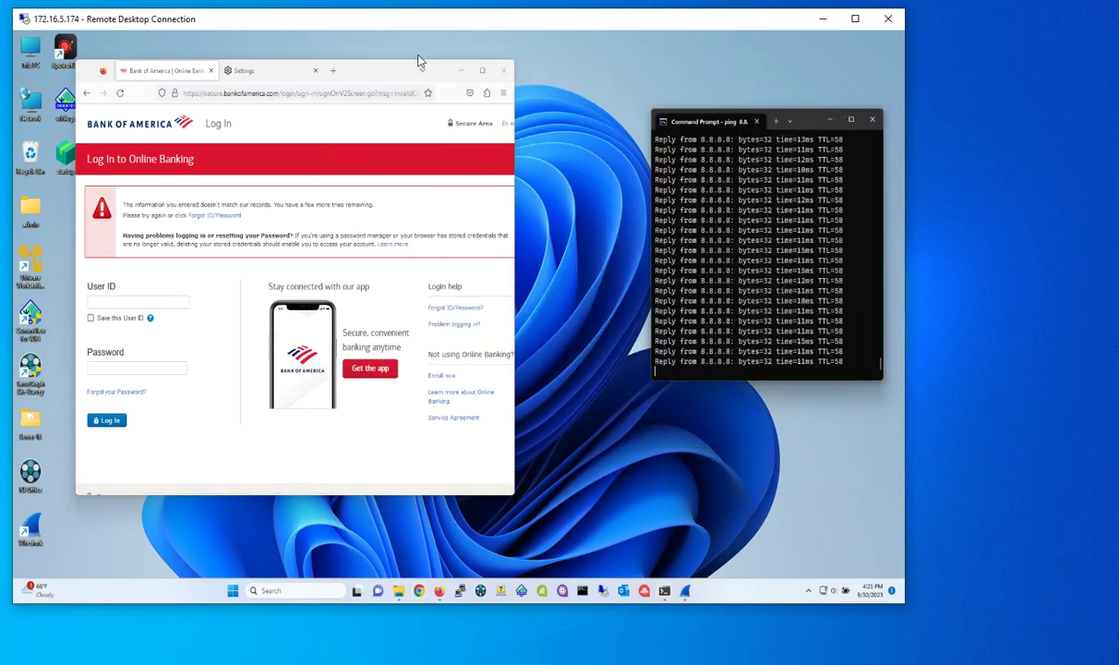
left_click(872, 119)
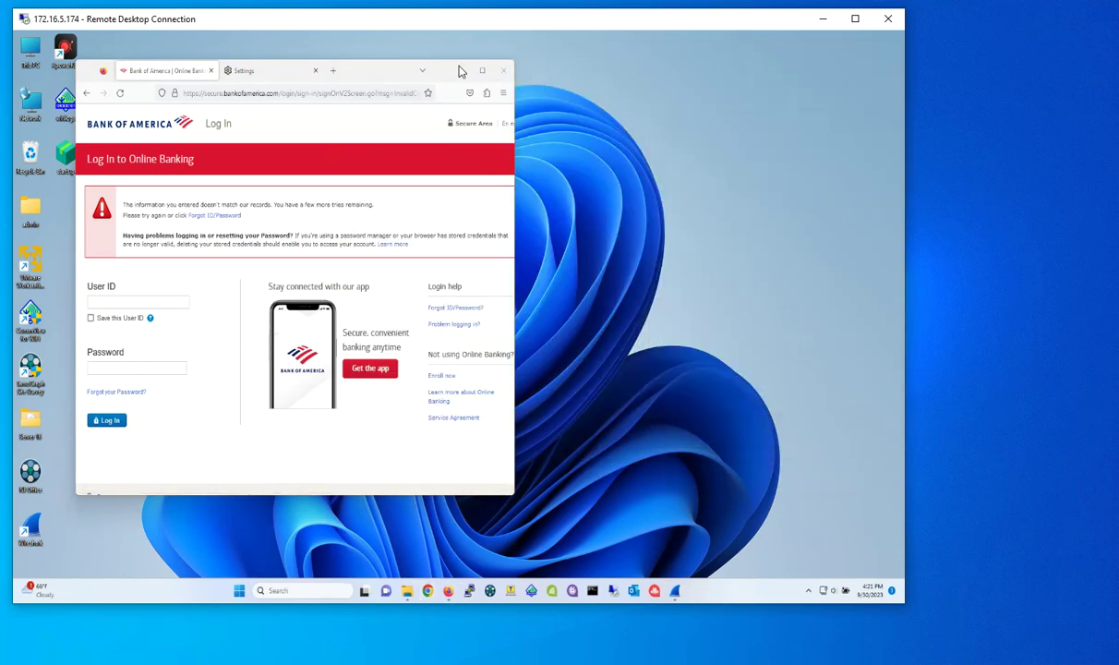
Step: Close Firefox's Settings tab, and move and enlarge the window around the Bank of America login page
left_click_drag(387, 74, 470, 74)
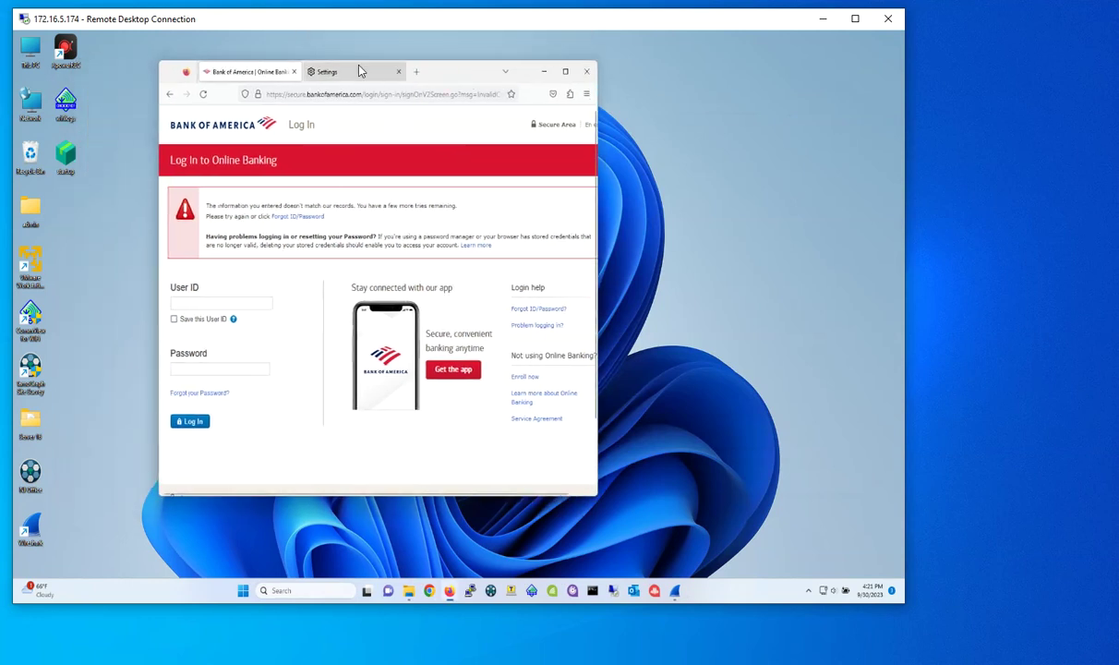
left_click(398, 72)
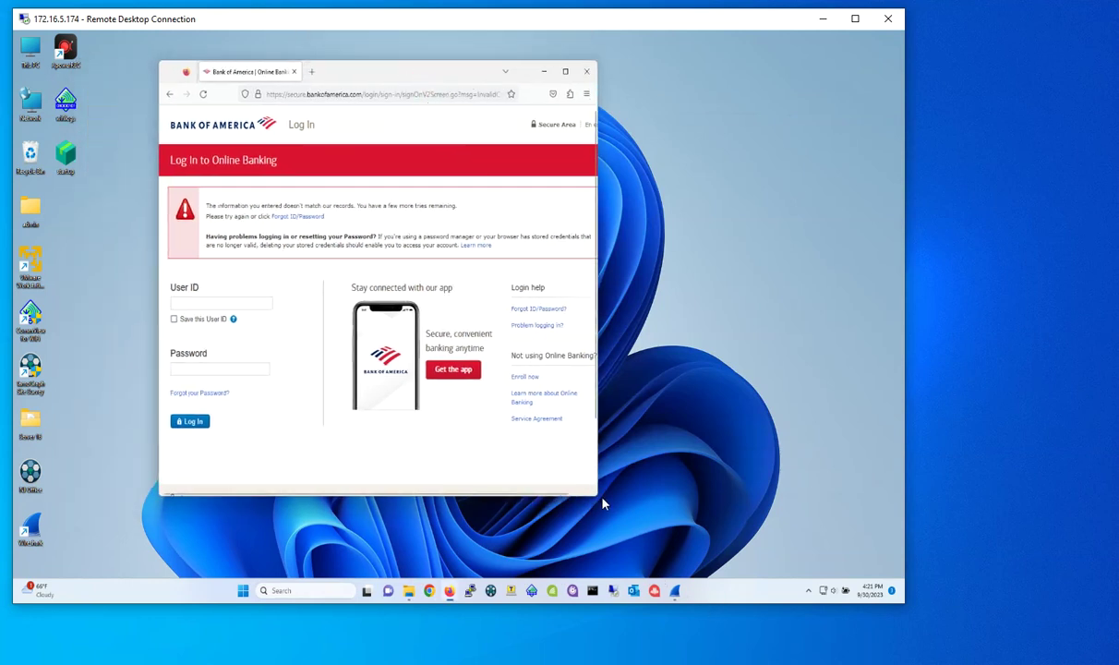
left_click_drag(594, 494, 784, 519)
left_click(452, 385)
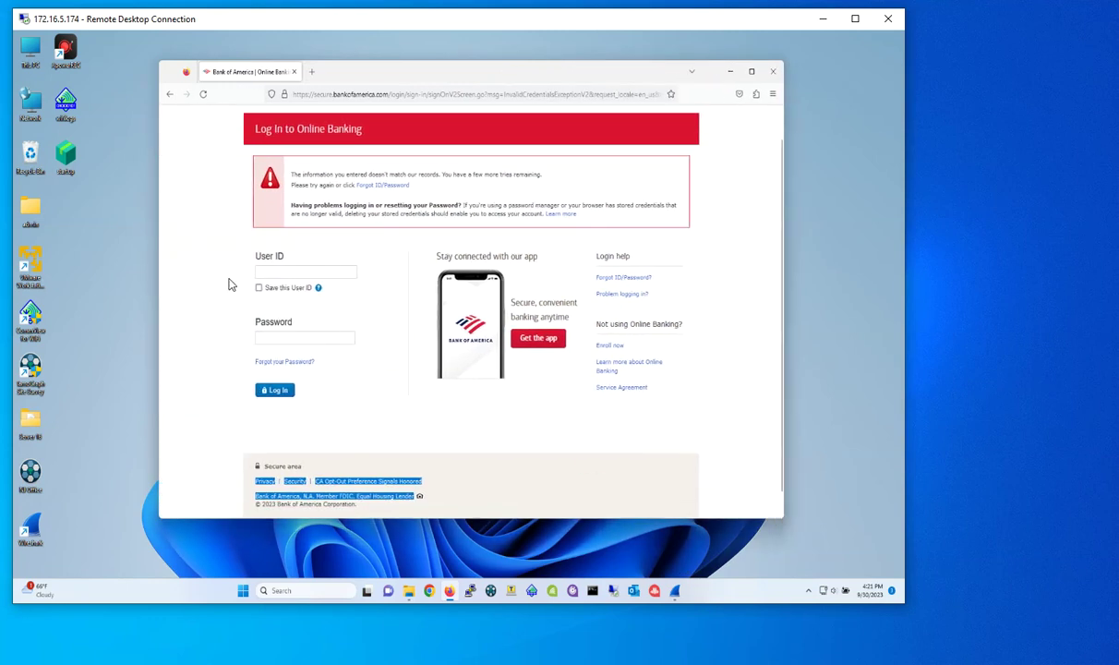
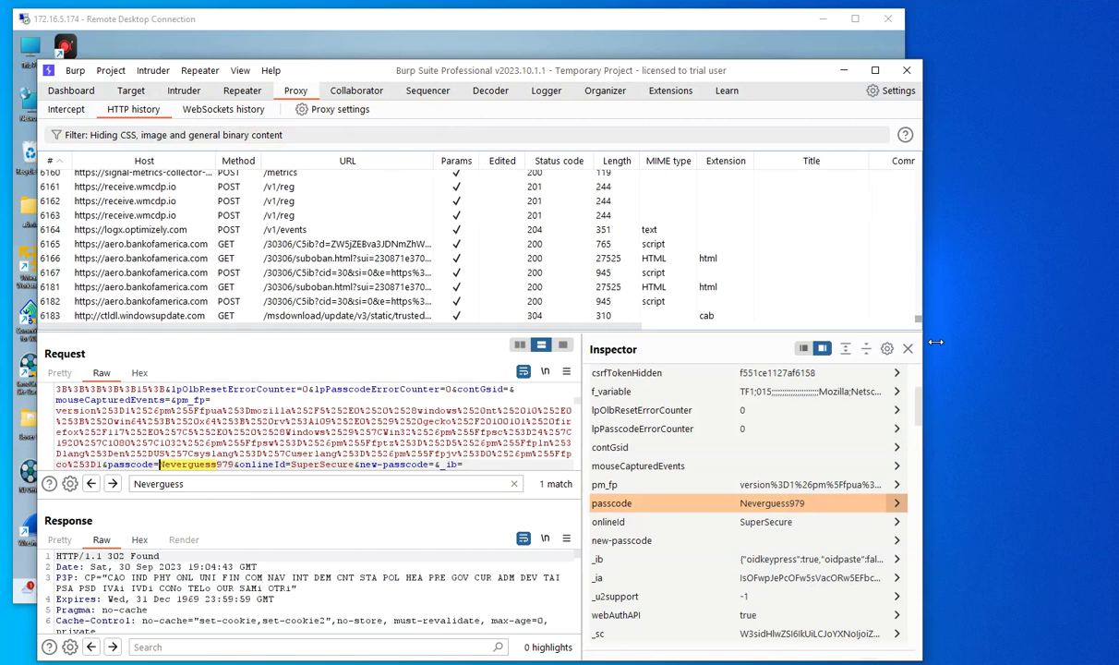
Step: Open the proxy's Intercept view in Burp Suite, and reload the Bank of America login page in the victim's Firefox
left_click(63, 111)
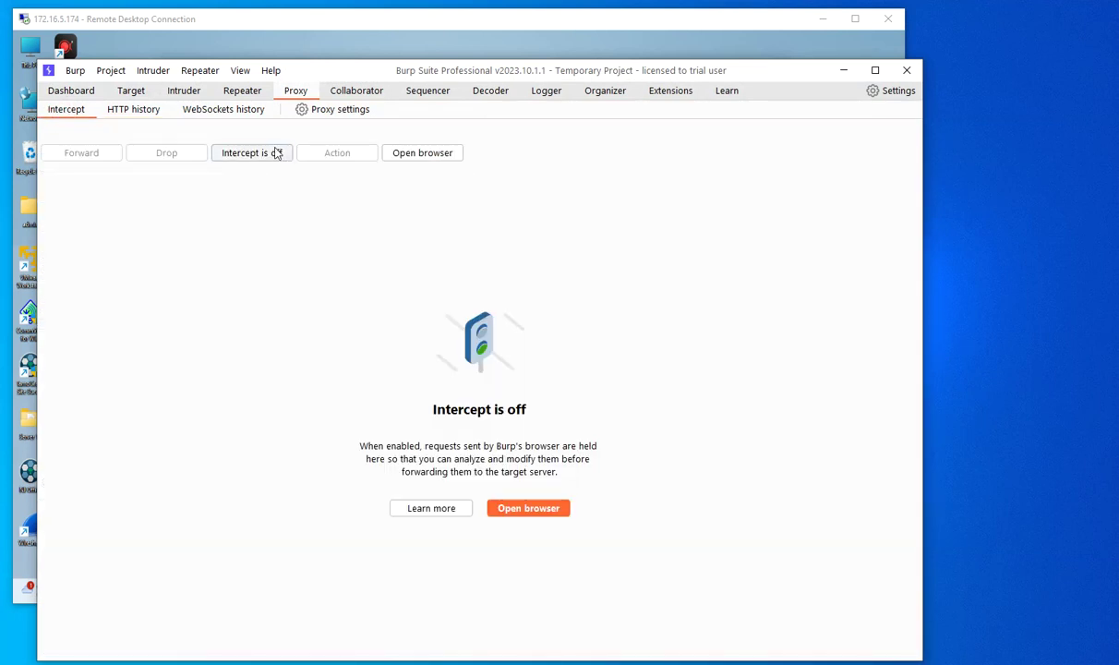
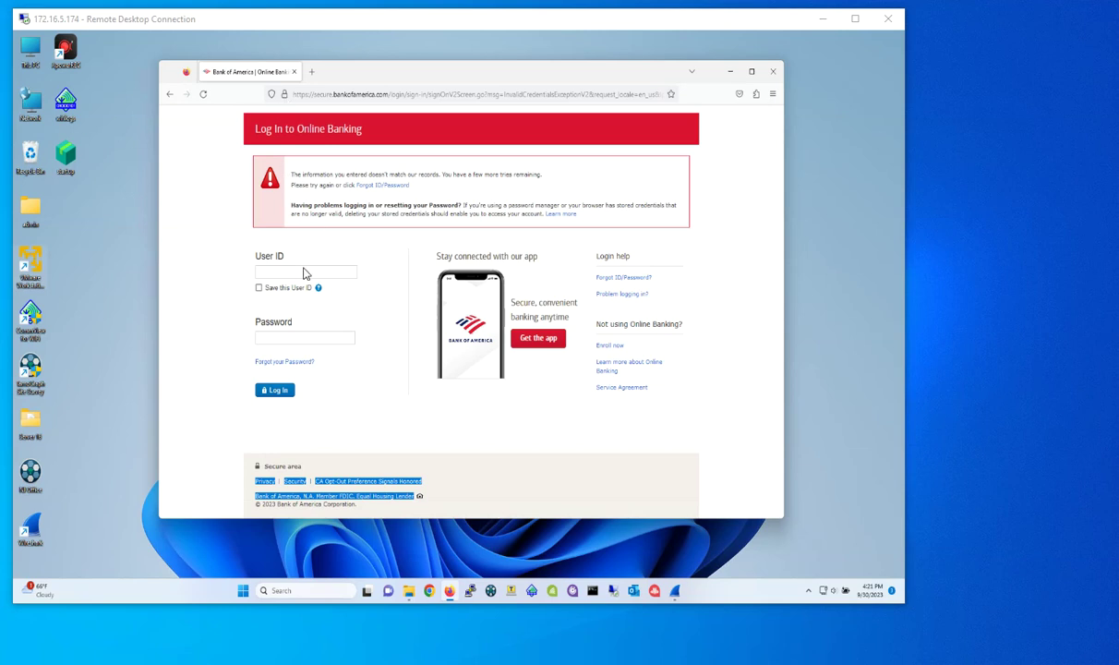
left_click(330, 95)
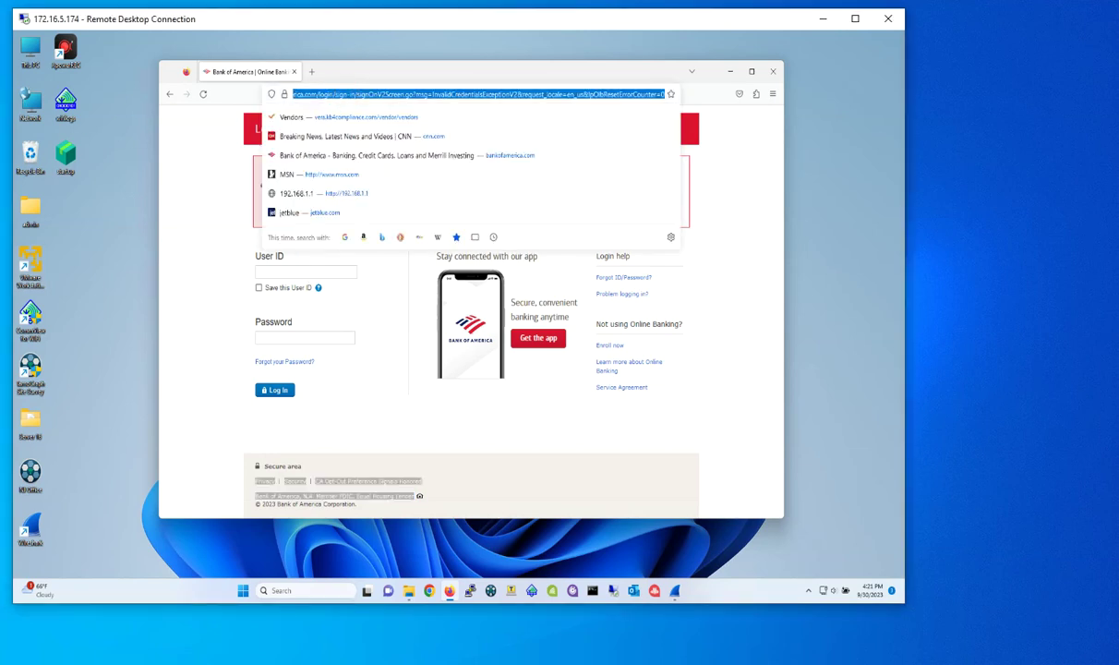
key("Return")
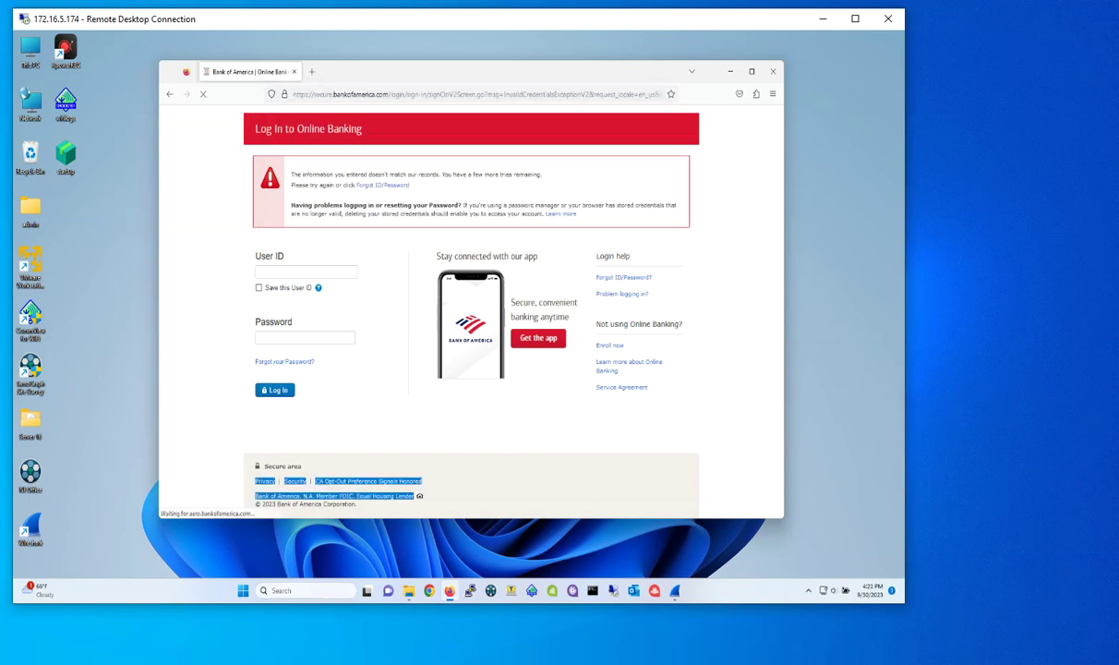
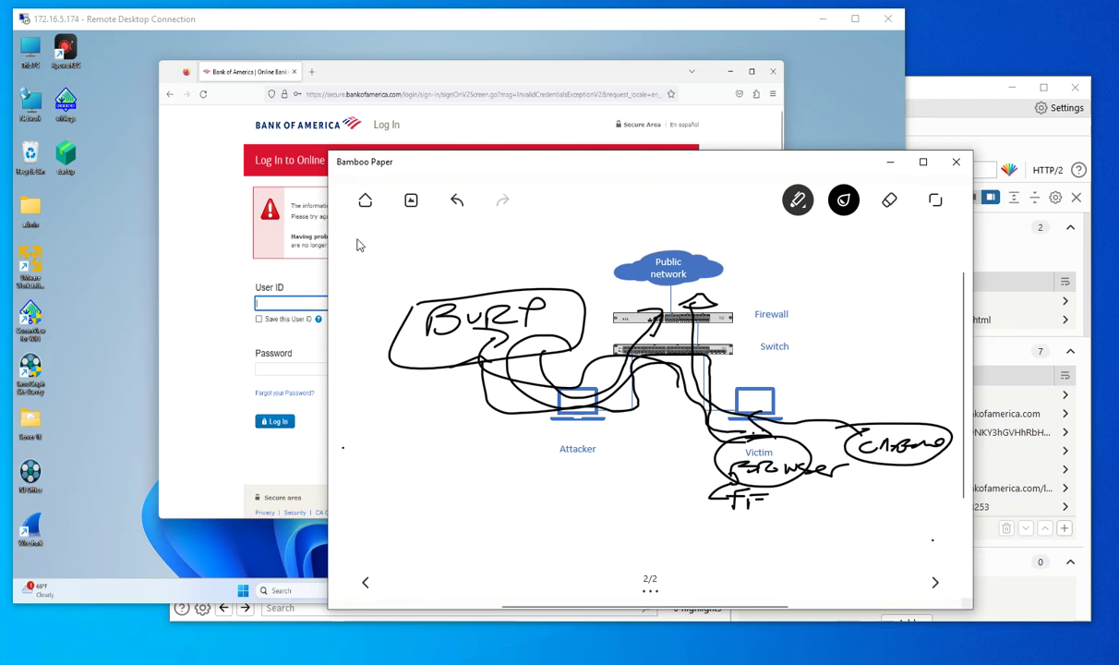
Step: Clear the network diagram's annotations, and sketch in black a boxed browser at the Victim, with its traffic running through a boxed BURP to the public network
mouse_move(517, 268)
left_mouse_down()
mouse_move(394, 323)
mouse_move(554, 312)
mouse_move(554, 369)
mouse_move(461, 378)
mouse_move(738, 303)
mouse_move(585, 375)
mouse_move(812, 457)
mouse_move(938, 449)
mouse_move(785, 420)
left_mouse_up()
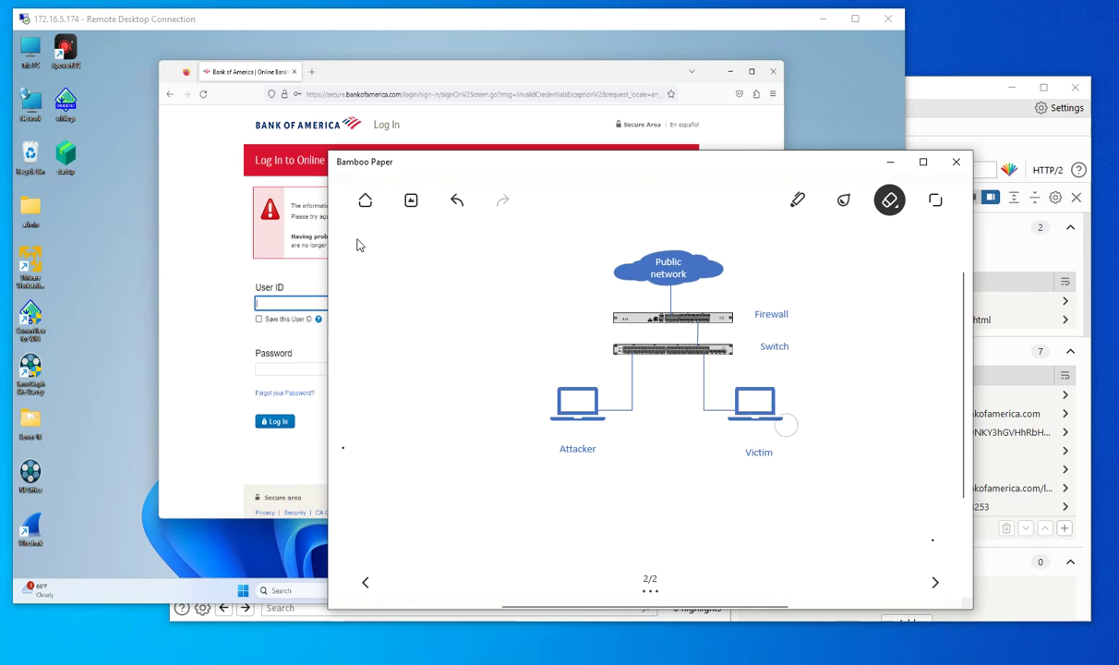
left_click(834, 180)
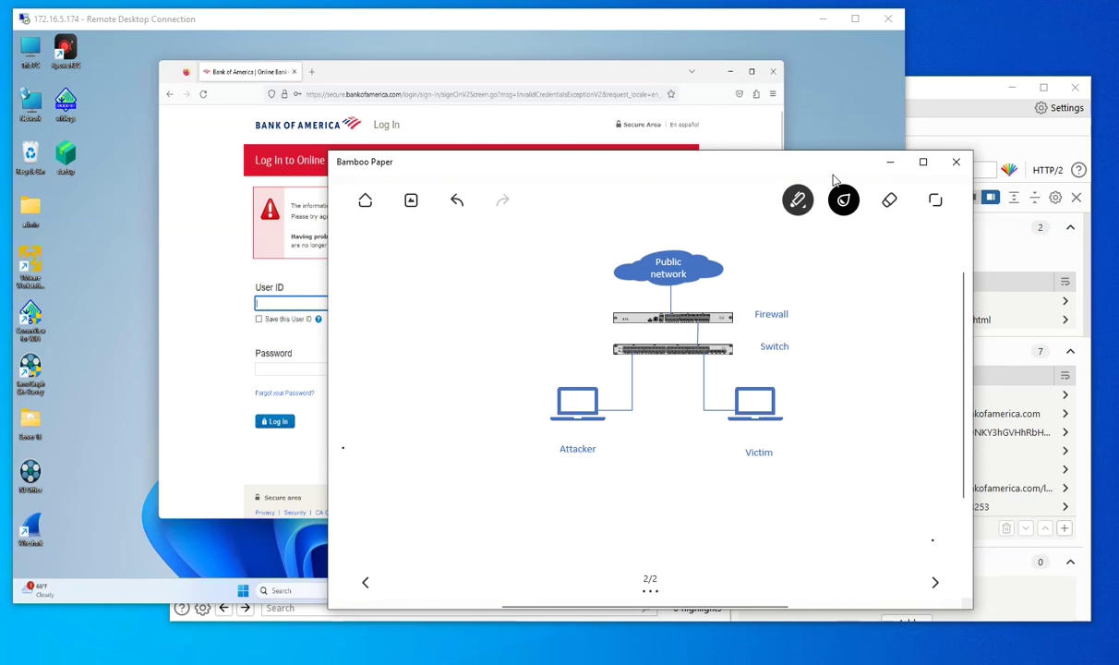
mouse_move(725, 439)
left_mouse_down()
mouse_move(702, 475)
mouse_move(836, 466)
mouse_move(690, 482)
mouse_move(744, 464)
mouse_move(738, 473)
mouse_move(777, 471)
mouse_move(800, 487)
left_mouse_up()
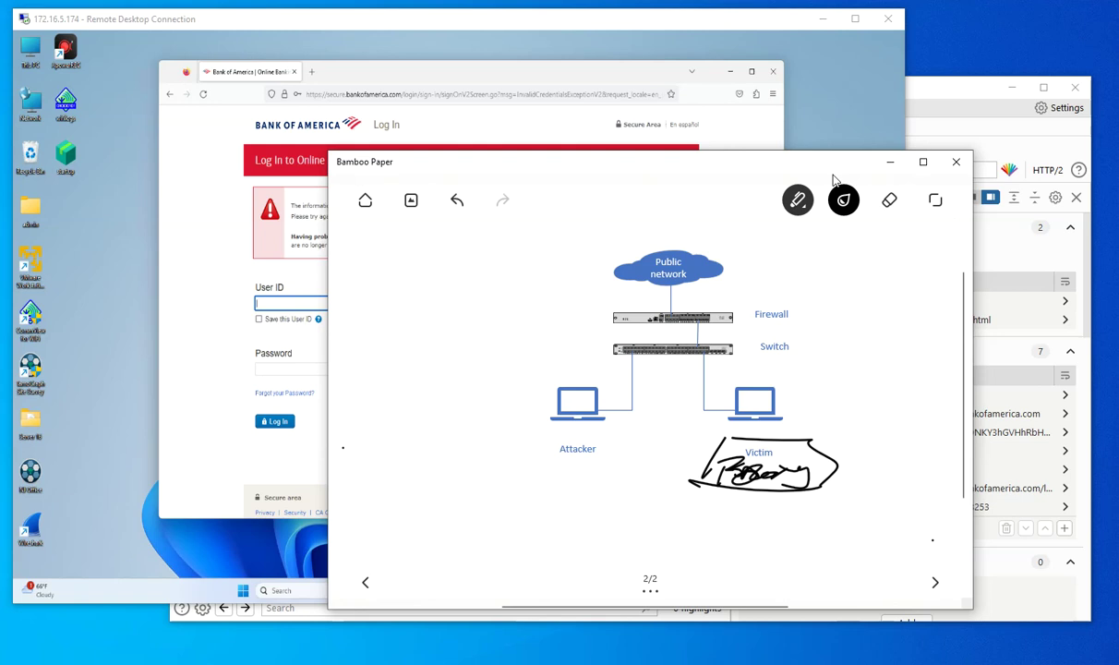
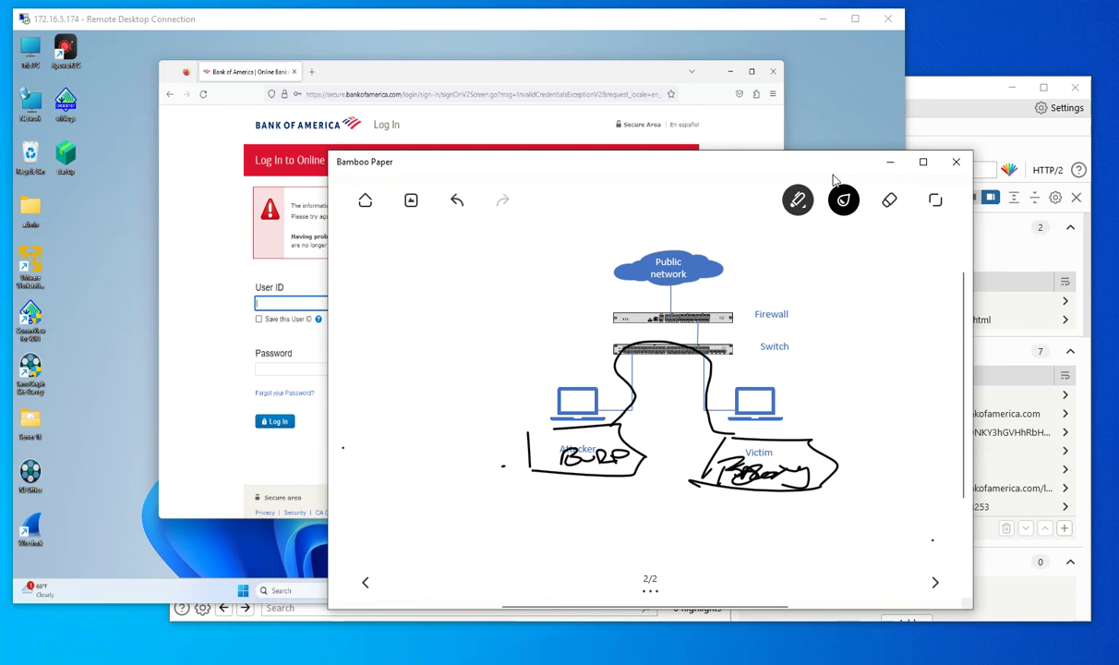
mouse_move(574, 433)
left_mouse_down()
mouse_move(543, 411)
mouse_move(614, 351)
mouse_move(688, 327)
mouse_move(690, 305)
left_mouse_up()
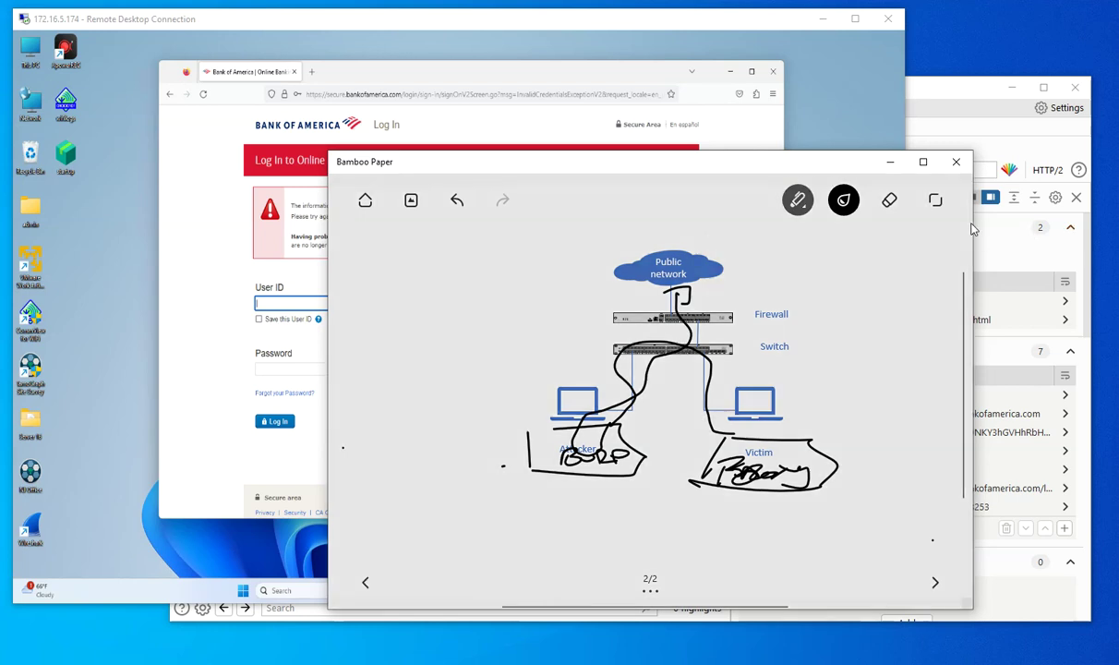
Step: Trace the return traffic in green from the public network through the Attacker's Burp back to the Victim
left_click(798, 199)
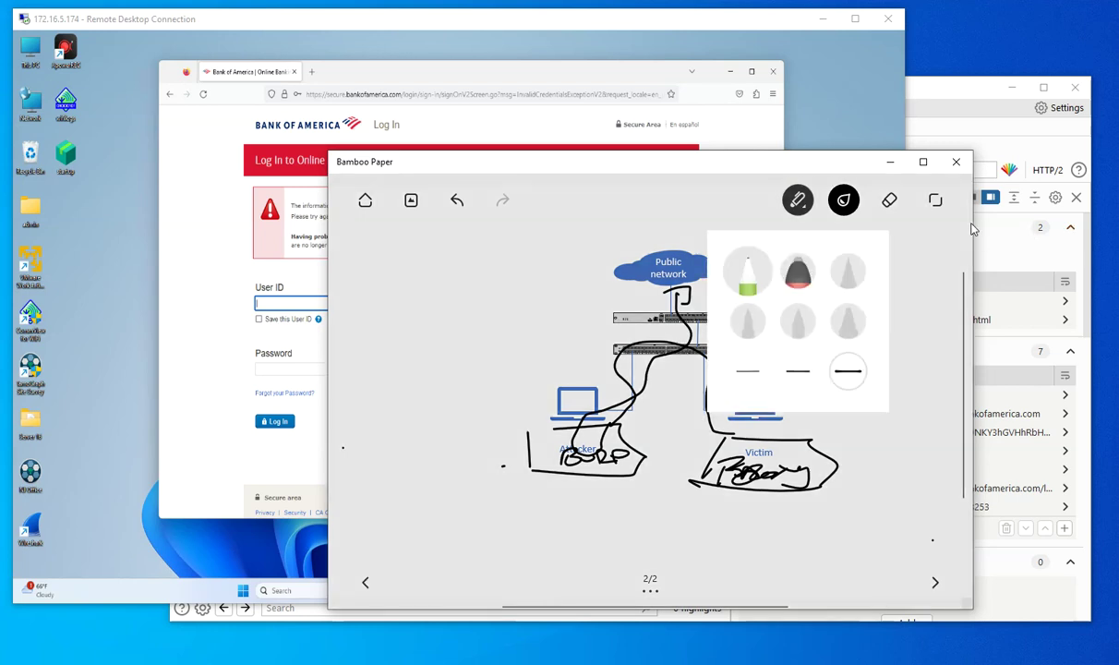
left_click(798, 199)
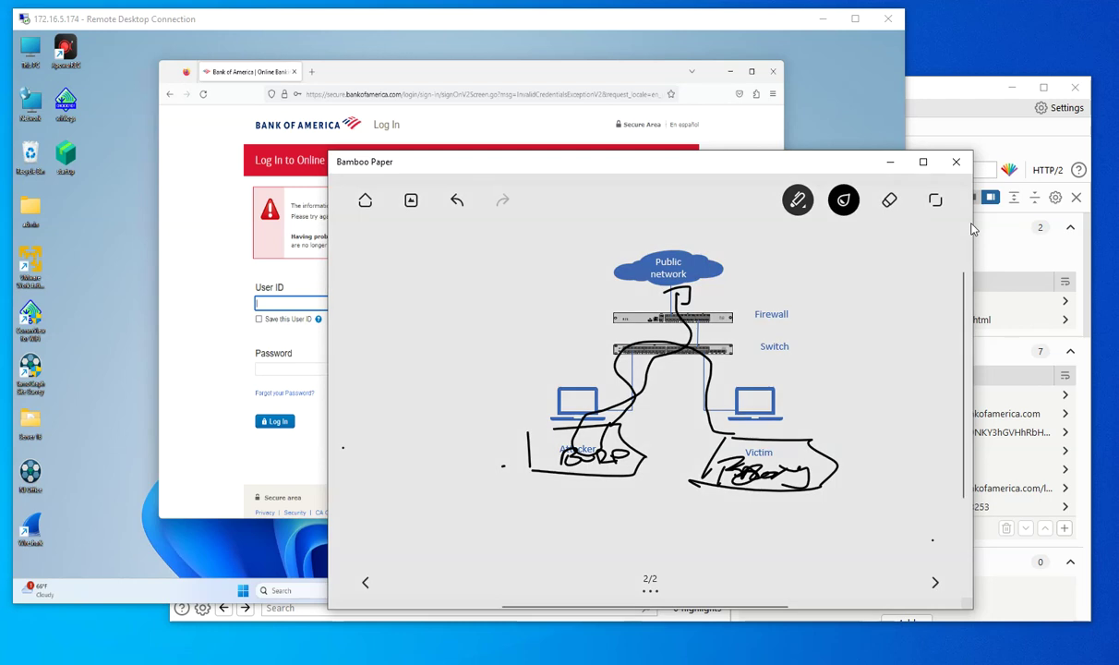
left_click(843, 200)
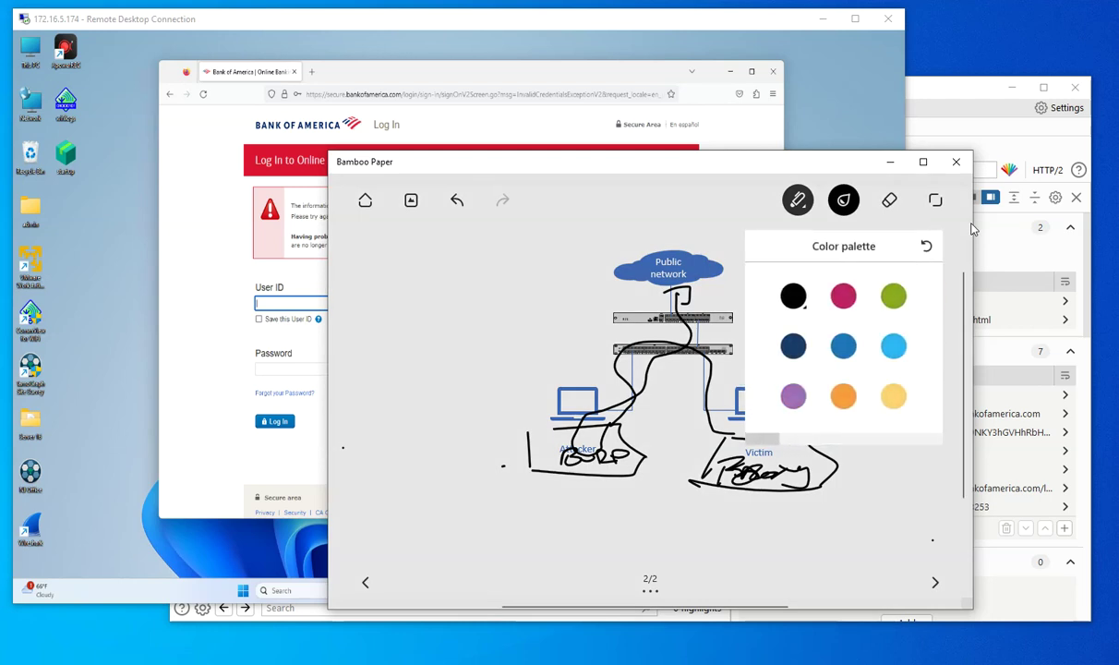
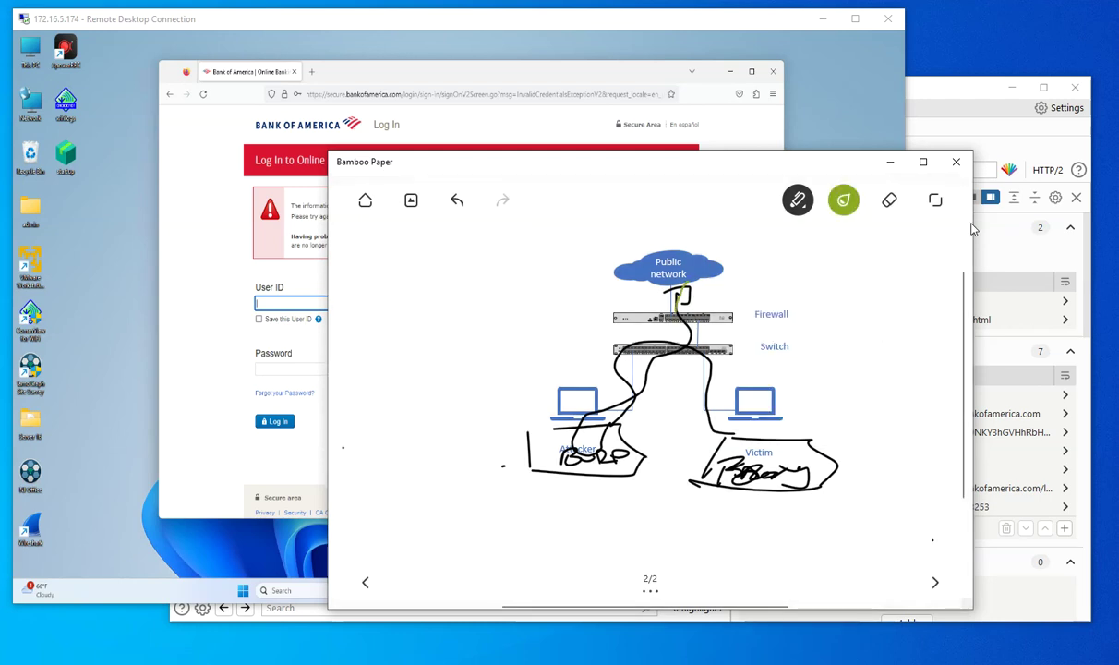
mouse_move(584, 370)
left_mouse_down()
mouse_move(549, 430)
mouse_move(591, 434)
mouse_move(657, 374)
mouse_move(700, 412)
mouse_move(756, 426)
left_mouse_up()
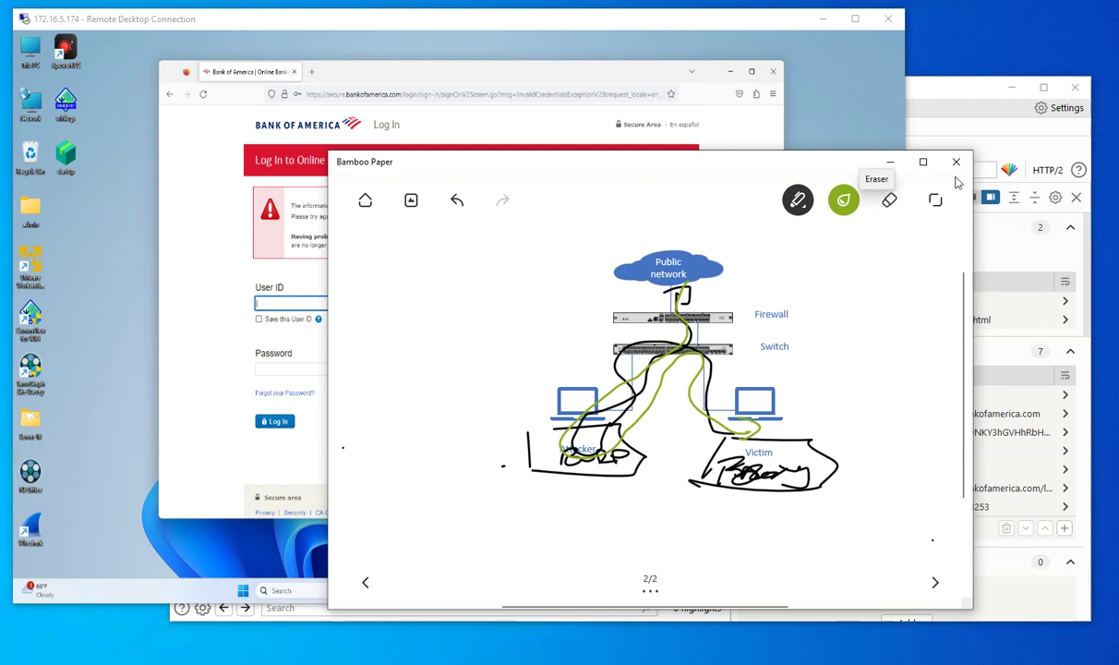
Step: Erase the boxes and traffic paths from the network diagram, along with the stray dot beside it
left_click(889, 199)
mouse_move(655, 328)
left_mouse_down()
mouse_move(647, 300)
mouse_move(692, 288)
mouse_move(588, 367)
mouse_move(554, 429)
mouse_move(685, 459)
mouse_move(565, 469)
mouse_move(612, 430)
mouse_move(510, 457)
mouse_move(668, 420)
mouse_move(575, 395)
mouse_move(661, 354)
mouse_move(654, 449)
mouse_move(669, 448)
mouse_move(688, 388)
mouse_move(715, 478)
mouse_move(794, 459)
mouse_move(843, 469)
mouse_move(794, 440)
left_mouse_up()
left_click_drag(369, 457, 334, 447)
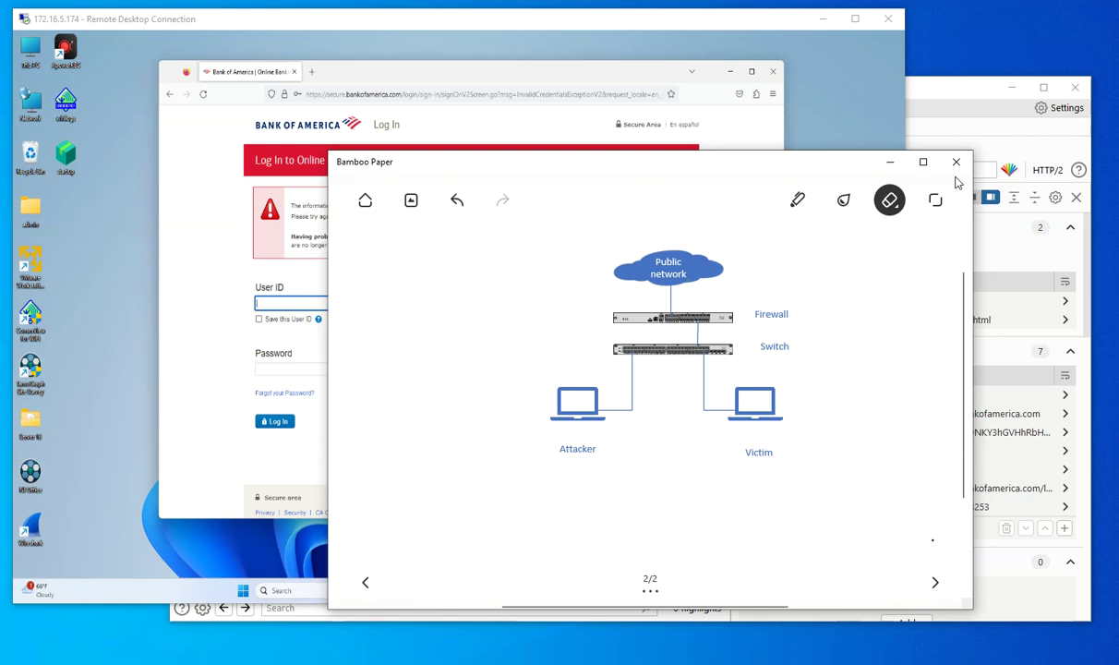
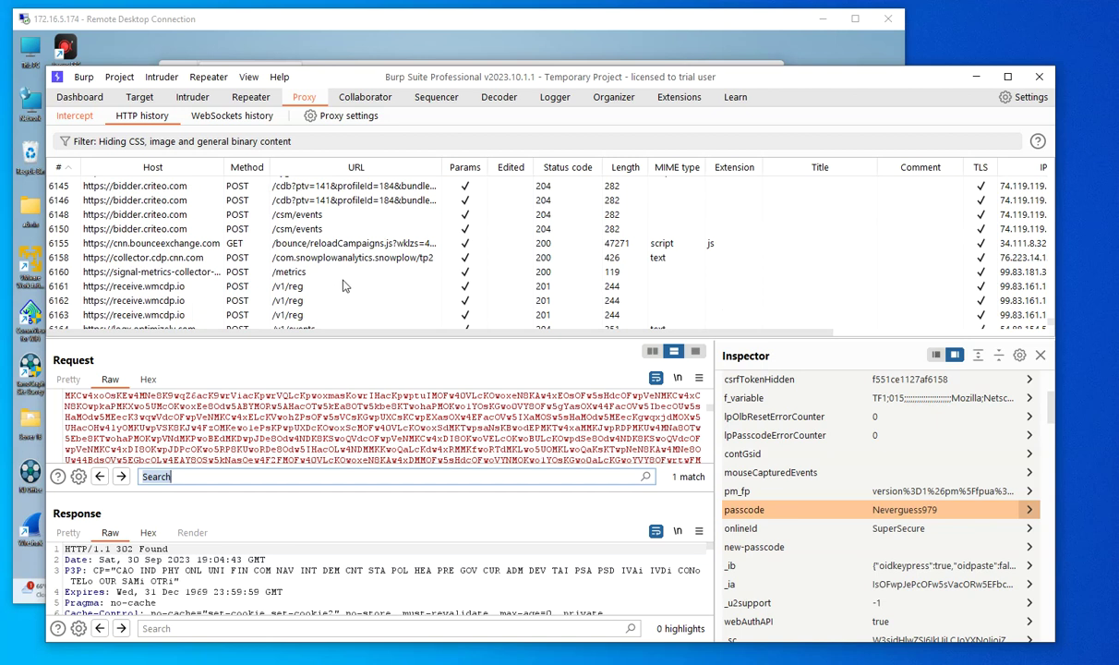
Step: In Burp Suite's HTTP history, go through the latest Bank of America requests to the signOnV2.go POST request and view its parameters
scroll(342, 286, "down", 1)
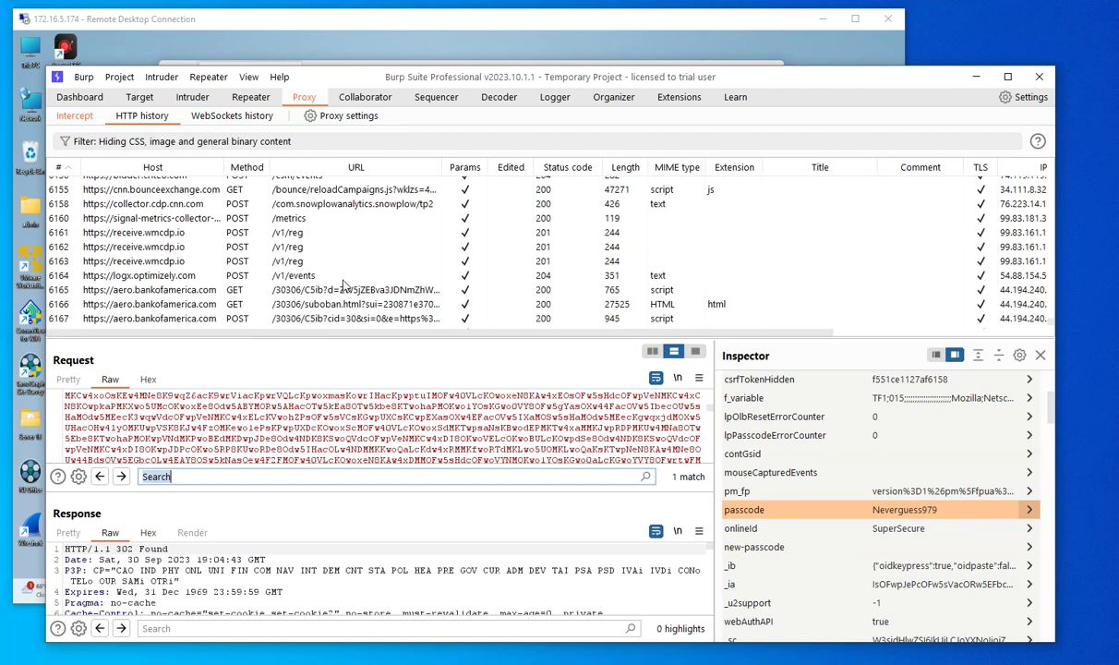
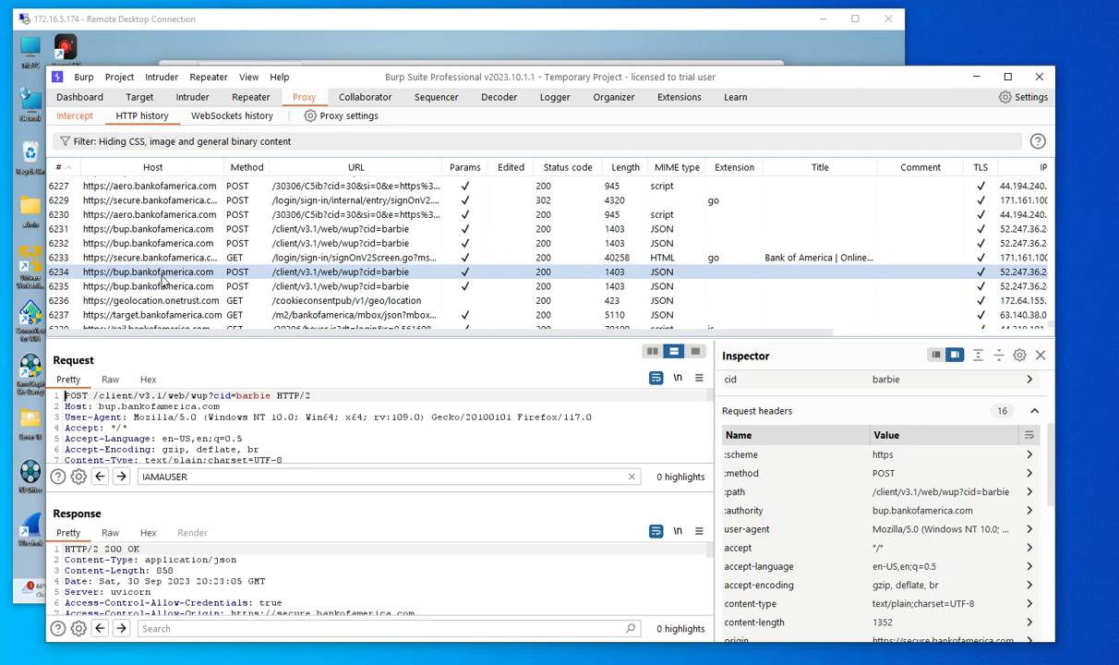
key("Up")
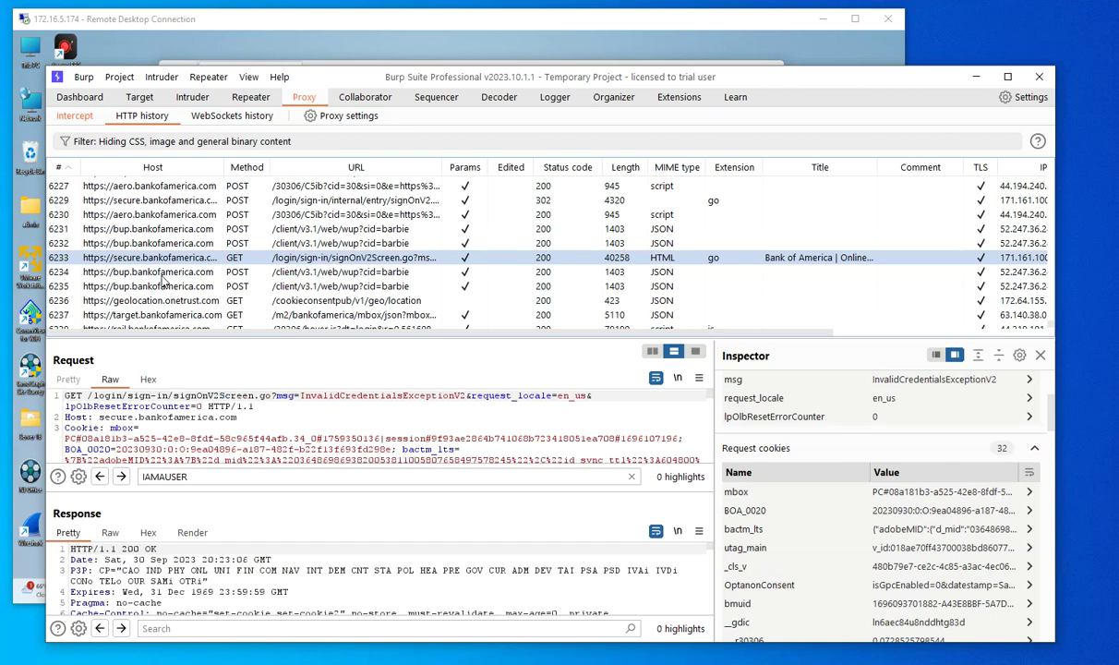
key("Up")
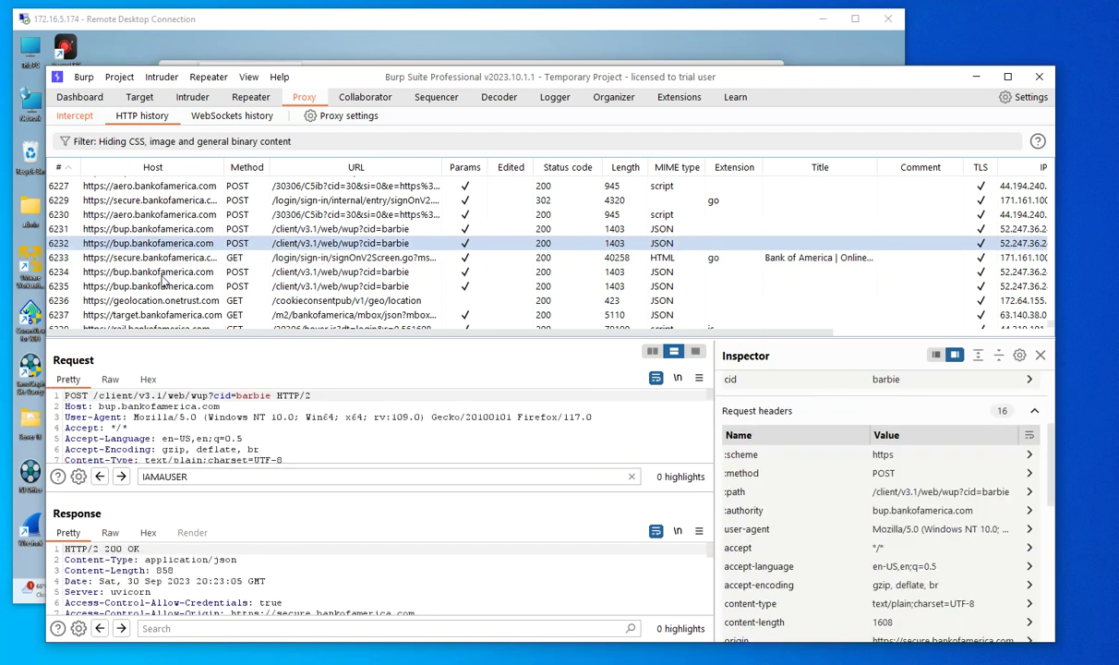
key("Up")
key("Up")
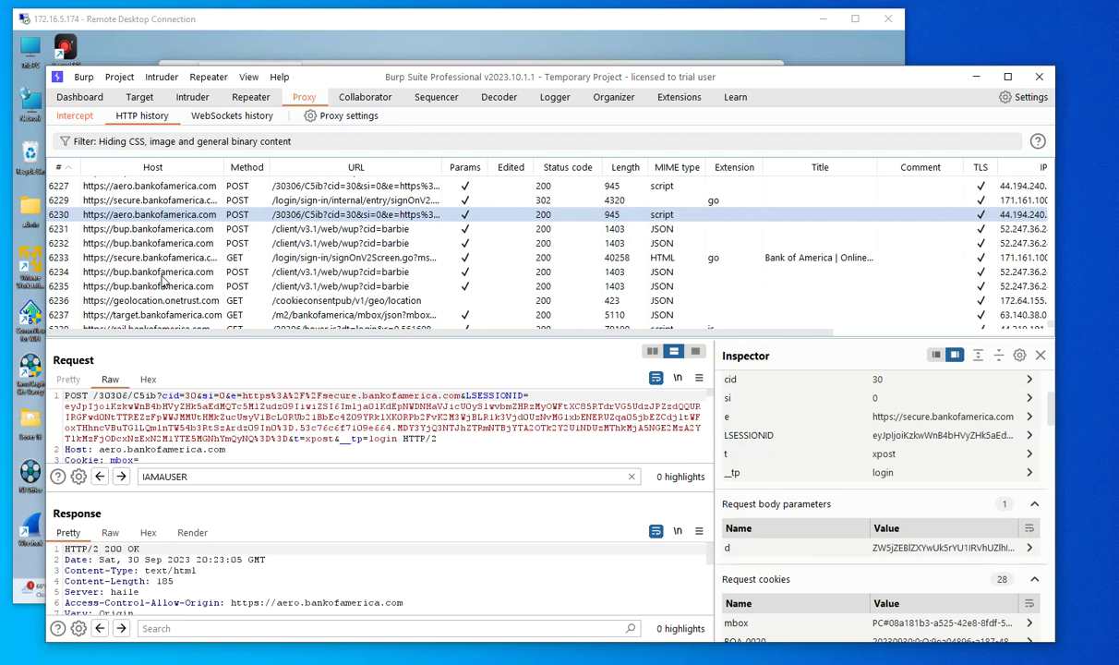
key("Up")
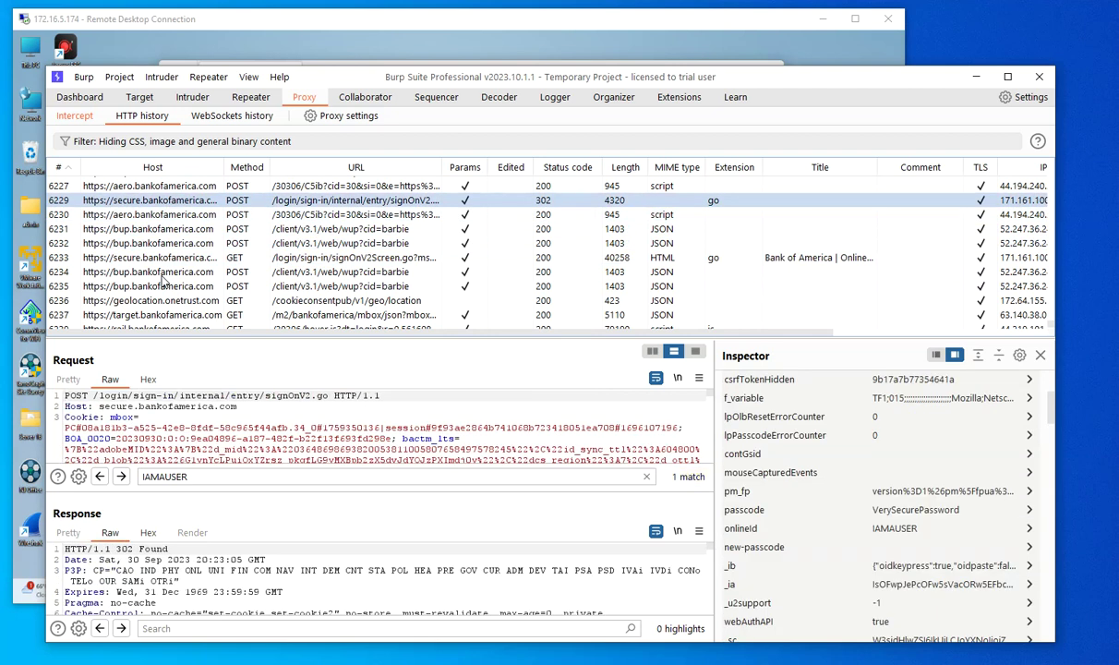
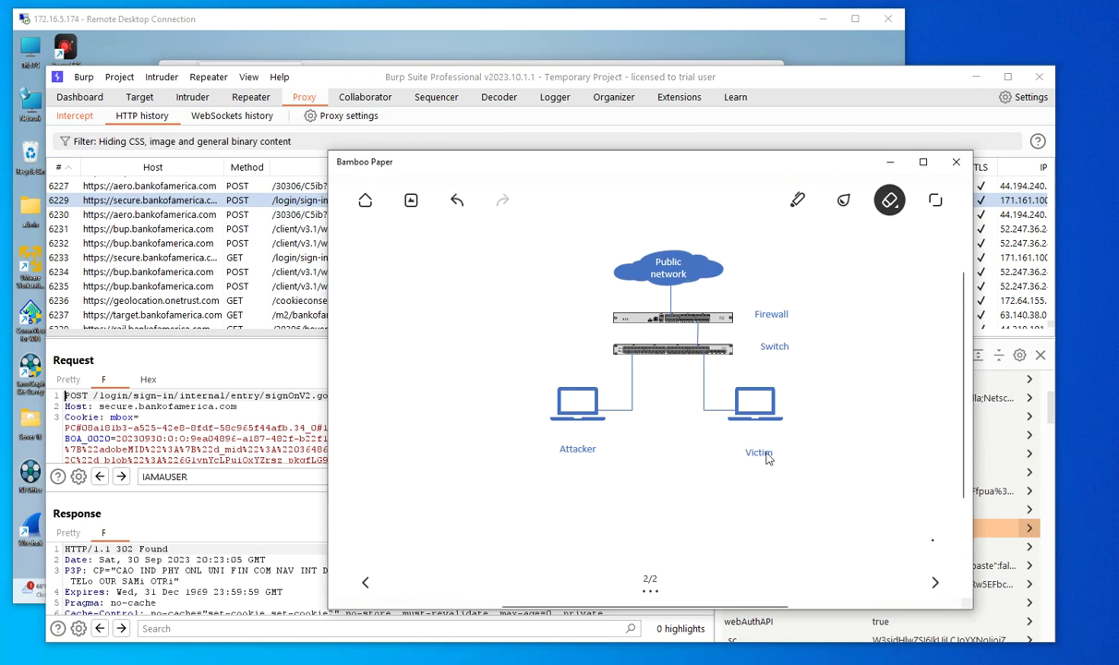
Step: On the Bamboo Paper diagram, write HTTPS in black below the Victim and draw a path from the Victim through the switch to the Attacker
left_click(798, 201)
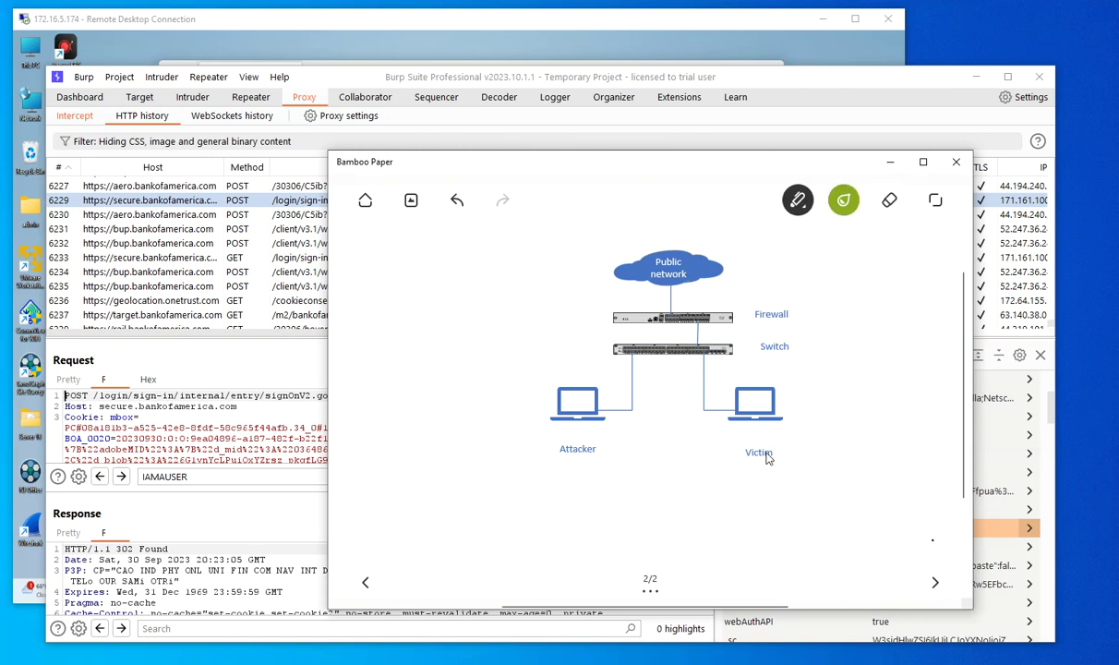
left_click(844, 200)
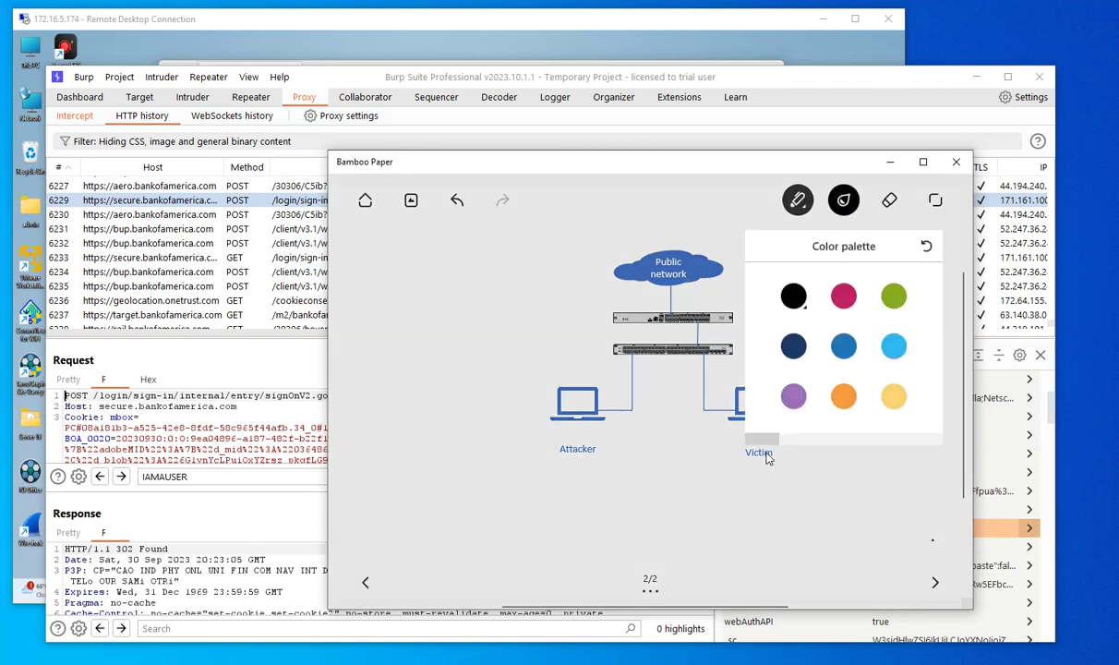
left_click(794, 296)
mouse_move(741, 468)
left_mouse_down()
mouse_move(737, 501)
mouse_move(755, 494)
left_mouse_up()
left_click_drag(746, 482, 762, 488)
mouse_move(759, 477)
left_mouse_down()
mouse_move(776, 475)
mouse_move(778, 493)
left_mouse_up()
left_click_drag(786, 475, 804, 474)
mouse_move(796, 476)
left_mouse_down()
mouse_move(796, 492)
mouse_move(837, 482)
mouse_move(828, 477)
left_mouse_up()
mouse_move(744, 446)
left_mouse_down()
mouse_move(688, 360)
mouse_move(624, 379)
mouse_move(605, 430)
mouse_move(578, 412)
mouse_move(607, 408)
left_mouse_up()
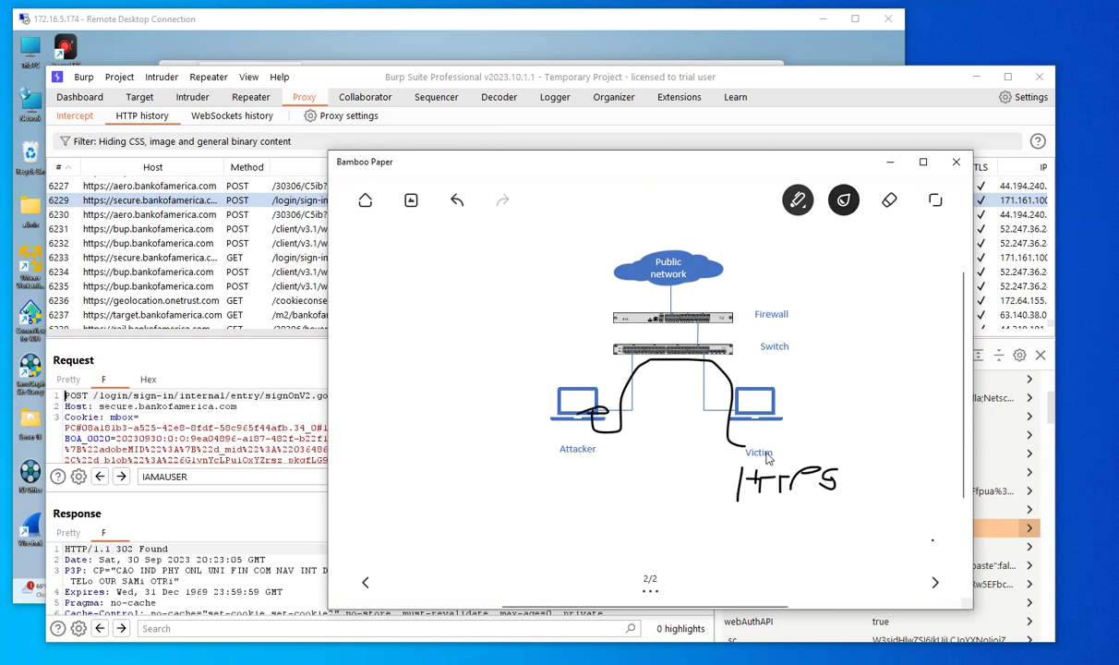
Step: Draw green paths from the Attacker to the public network and back through the Attacker to the Victim
left_click(843, 199)
left_click(893, 296)
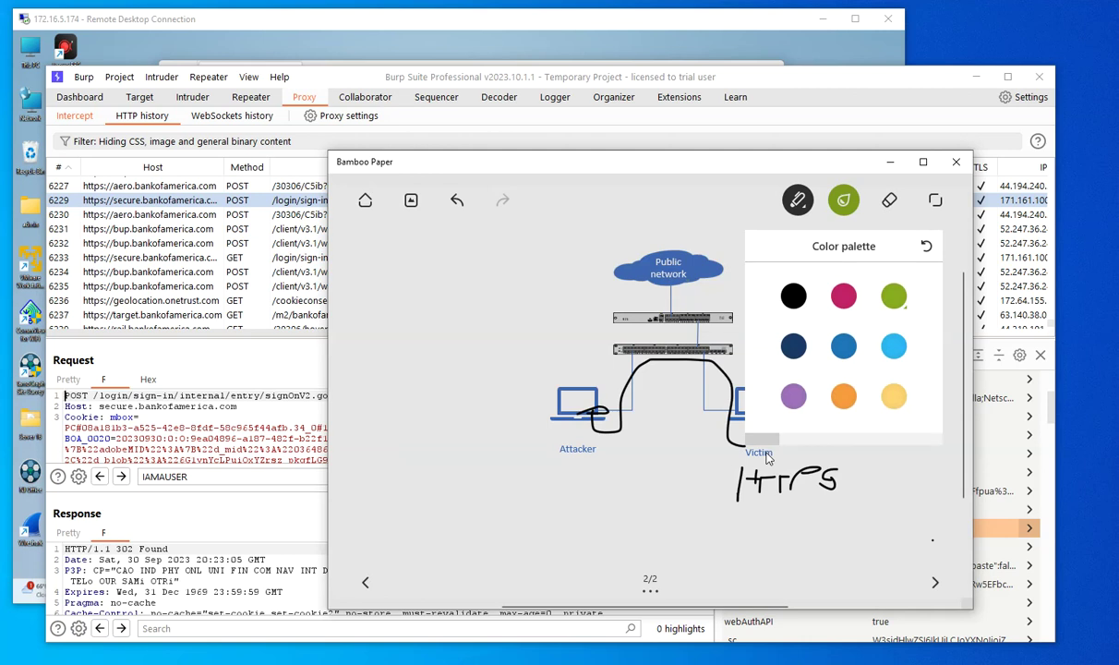
left_click(768, 458)
left_click(768, 458)
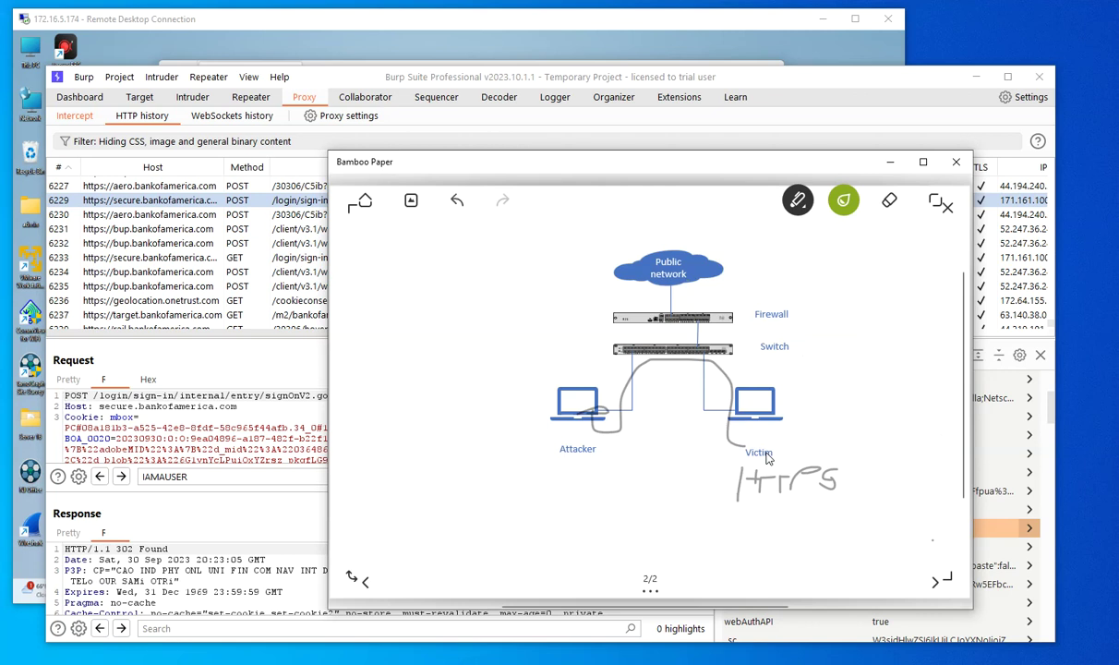
key("ctrl+z")
mouse_move(580, 400)
left_mouse_down()
mouse_move(598, 423)
mouse_move(620, 406)
mouse_move(637, 364)
mouse_move(684, 340)
mouse_move(680, 288)
mouse_move(669, 296)
mouse_move(713, 294)
left_mouse_up()
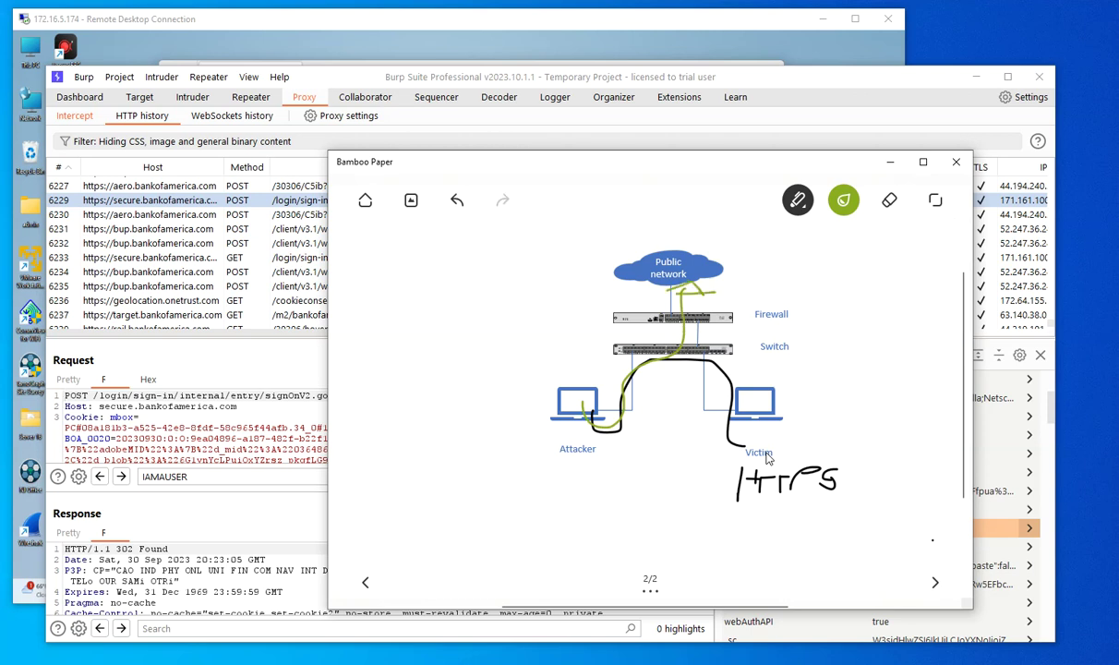
mouse_move(646, 267)
left_mouse_down()
mouse_move(580, 352)
mouse_move(572, 404)
mouse_move(652, 339)
mouse_move(684, 406)
mouse_move(767, 425)
left_mouse_up()
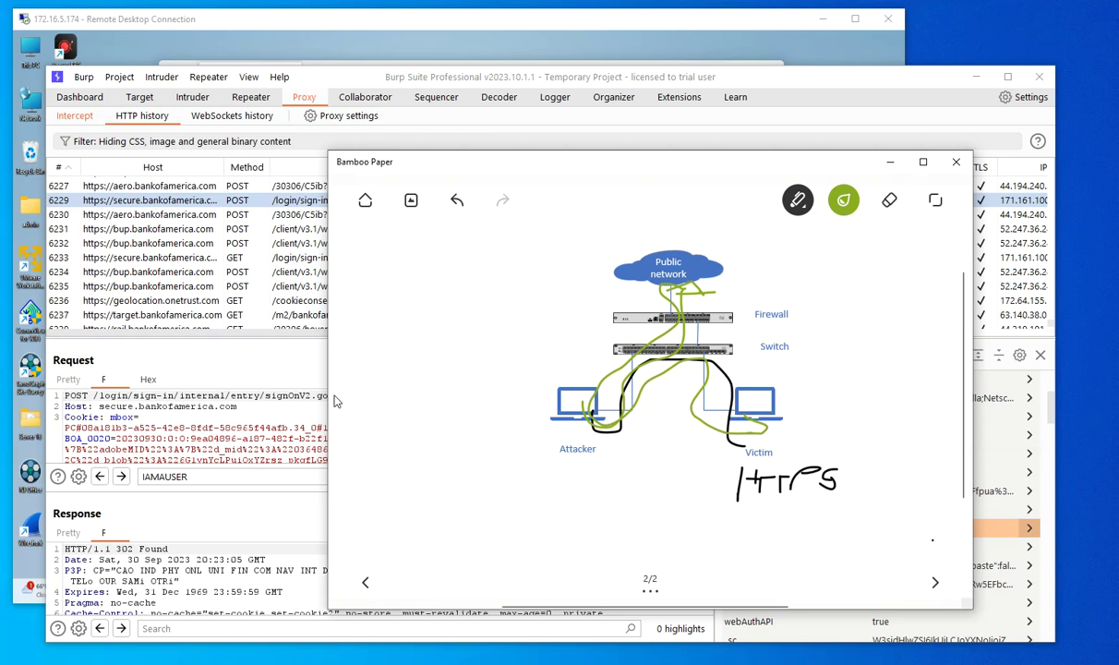
Step: Set the pen colour back to black, and erase the HTTPS note and traffic paths from the diagram
left_click(844, 200)
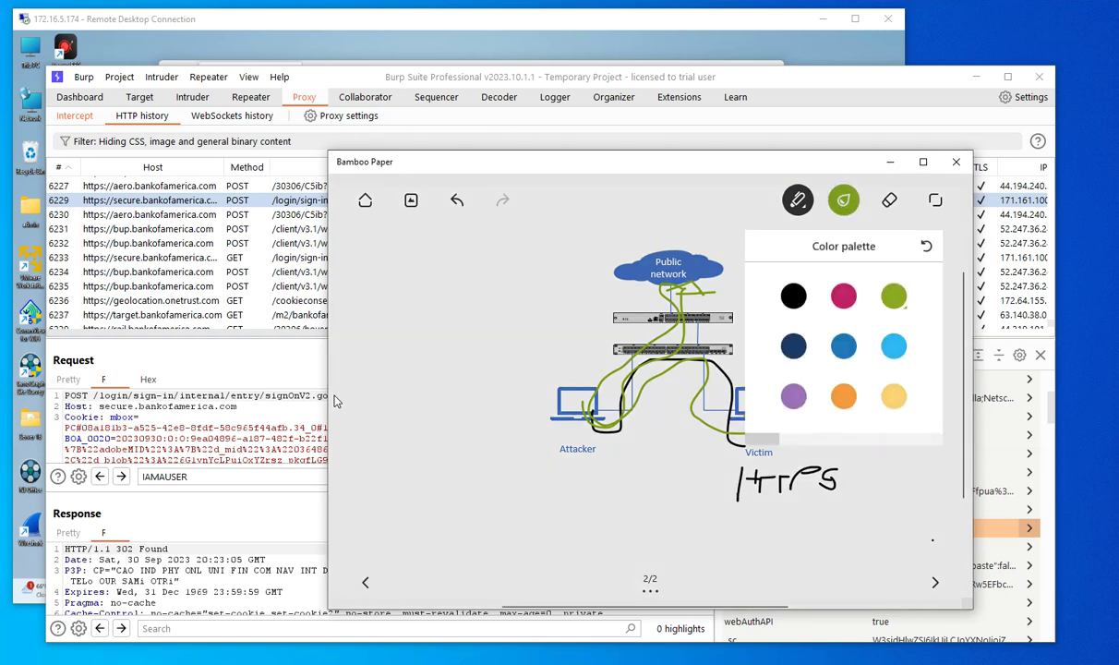
left_click(793, 296)
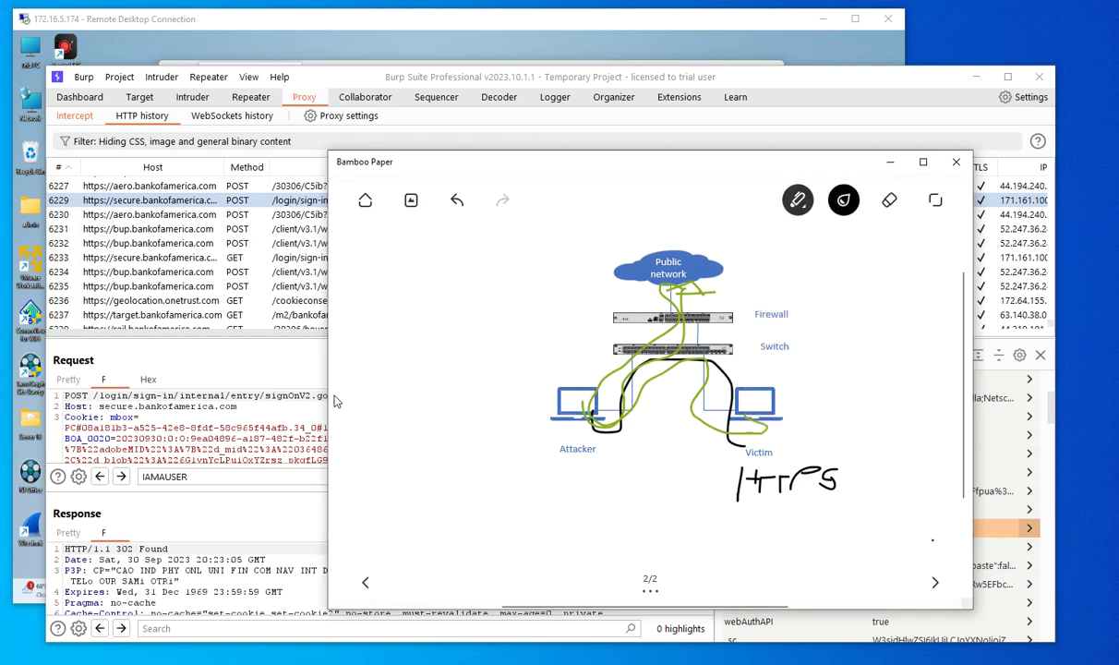
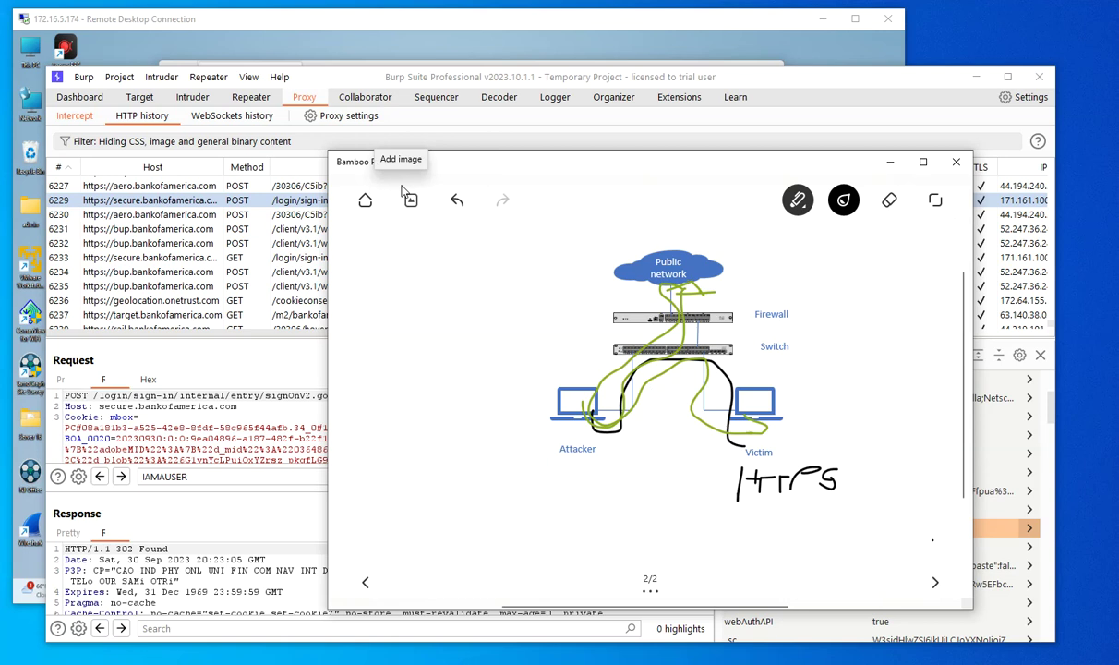
left_click(889, 200)
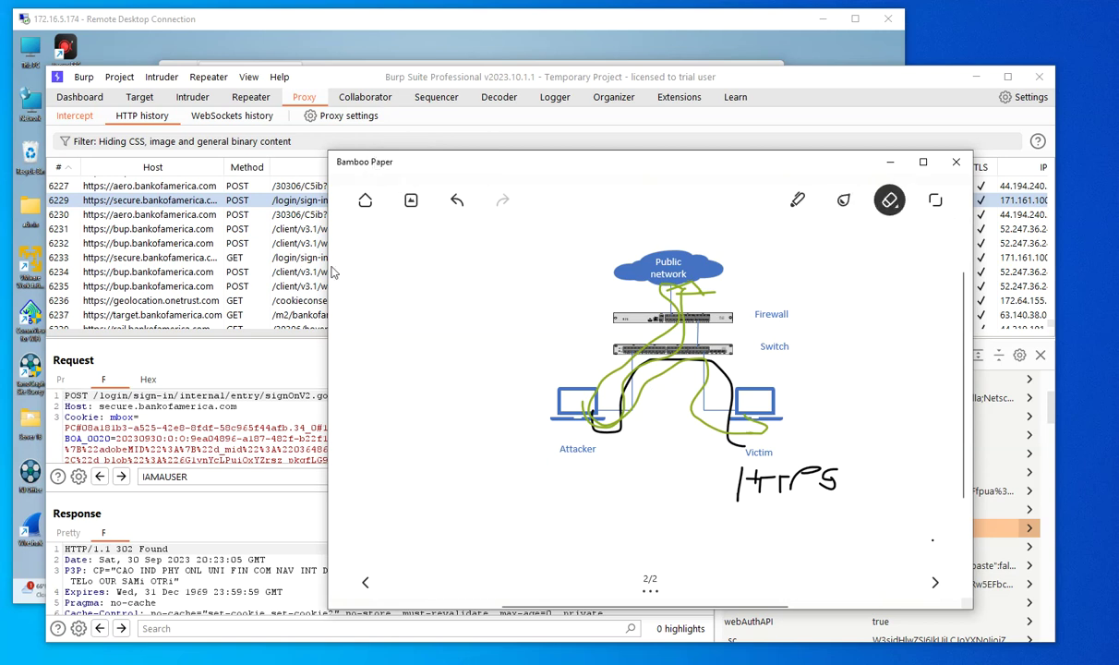
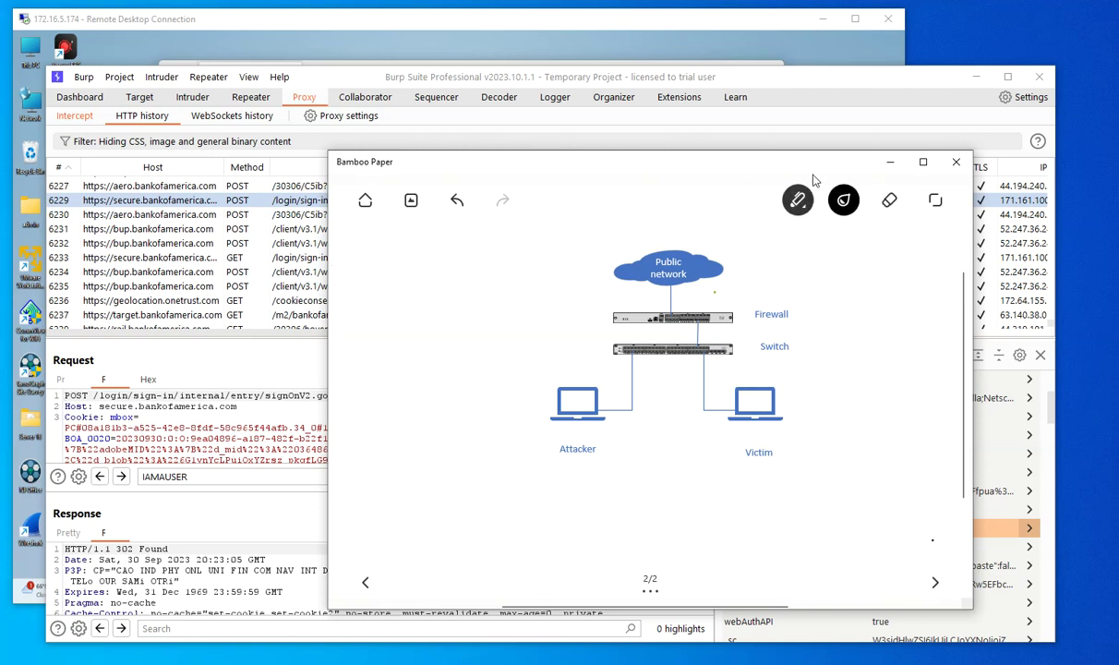
Step: Sketch four additional machines in black beside the Victim and connect them with a line to the firewall
mouse_move(796, 392)
left_mouse_down()
mouse_move(835, 397)
mouse_move(772, 417)
mouse_move(842, 424)
mouse_move(878, 403)
mouse_move(858, 418)
mouse_move(909, 411)
left_mouse_up()
mouse_move(831, 447)
left_mouse_down()
mouse_move(796, 467)
mouse_move(877, 476)
mouse_move(842, 503)
mouse_move(923, 504)
left_mouse_up()
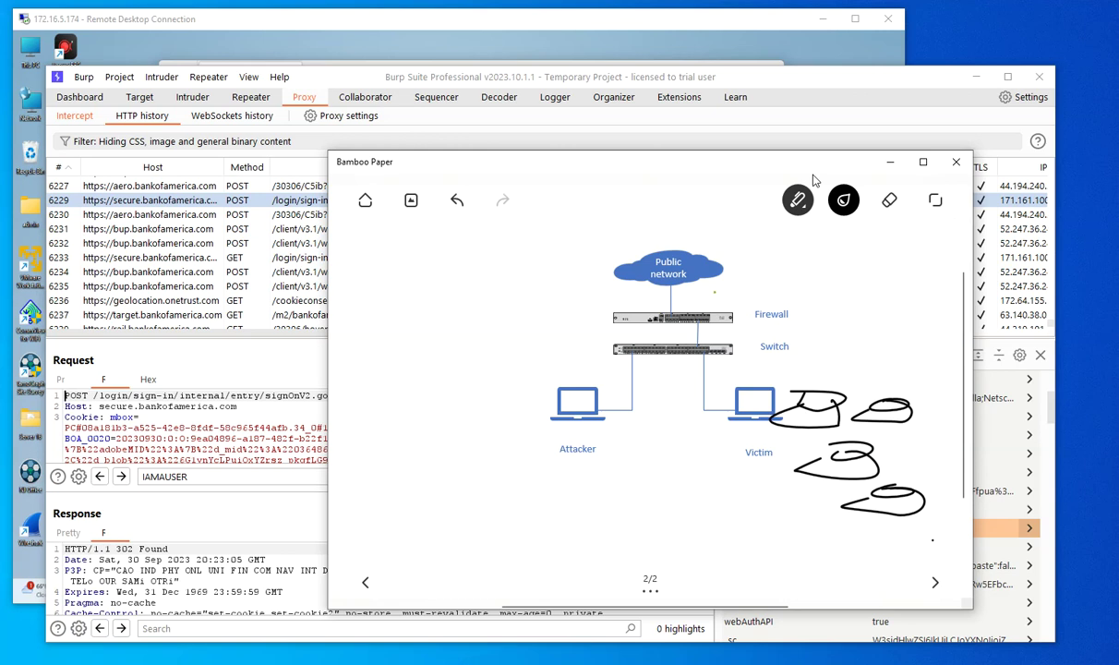
mouse_move(837, 488)
left_mouse_down()
mouse_move(790, 460)
mouse_move(780, 356)
mouse_move(661, 314)
left_mouse_up()
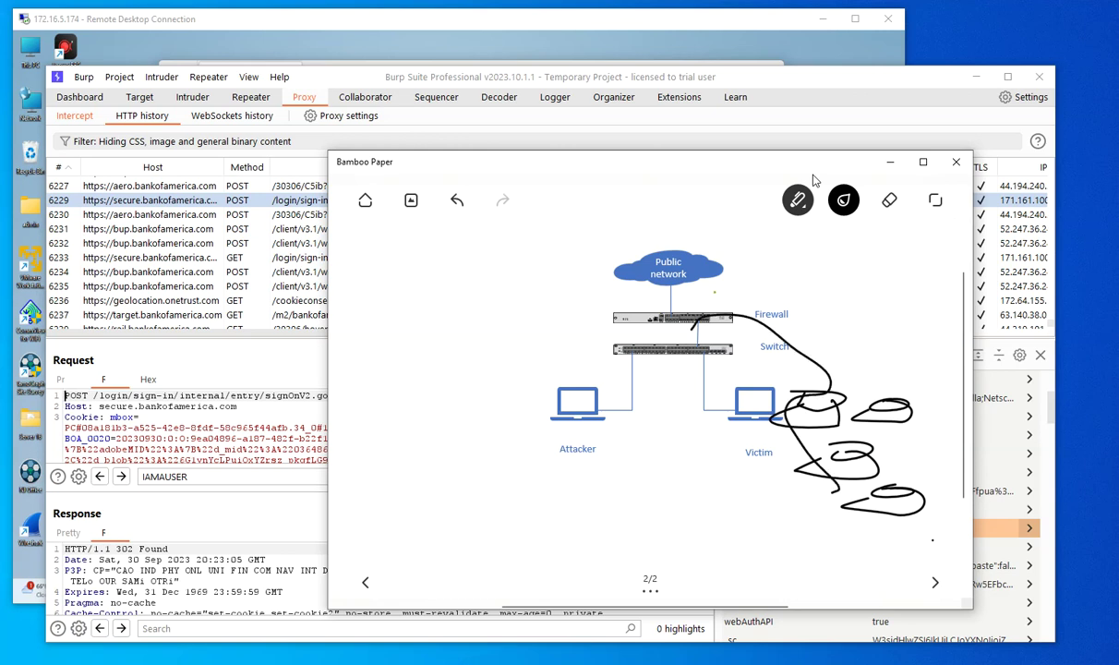
left_click(890, 199)
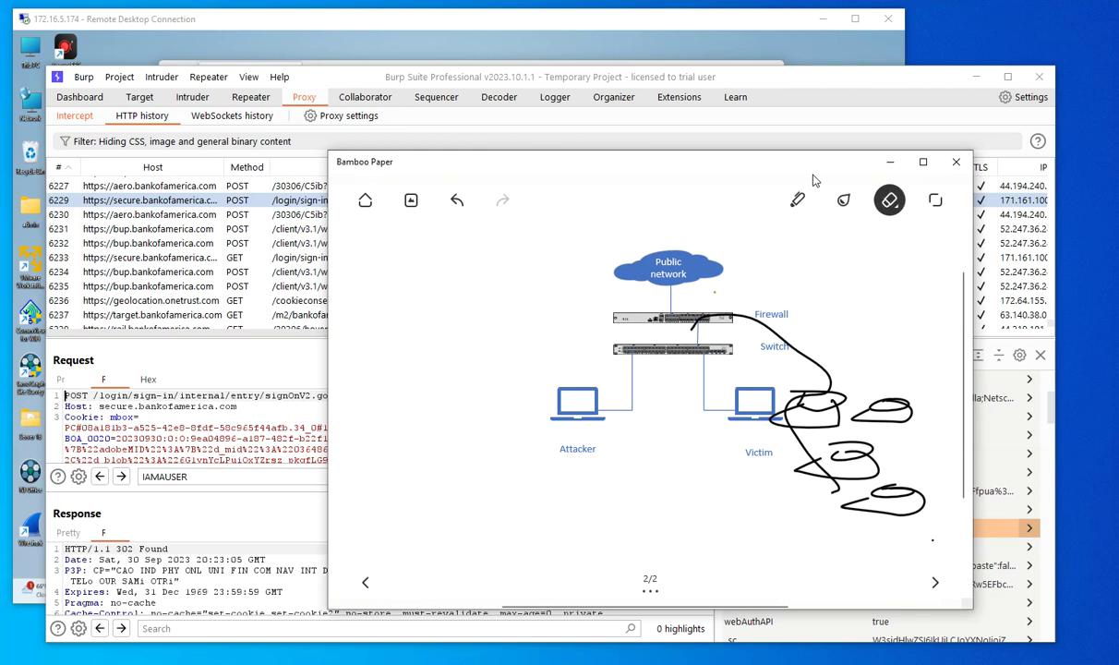
Step: Draw black traffic paths from each of the four added machines through the switch to the Attacker
mouse_move(618, 307)
left_mouse_down()
mouse_move(748, 315)
mouse_move(822, 368)
mouse_move(614, 347)
mouse_move(591, 380)
left_mouse_up()
left_click(797, 199)
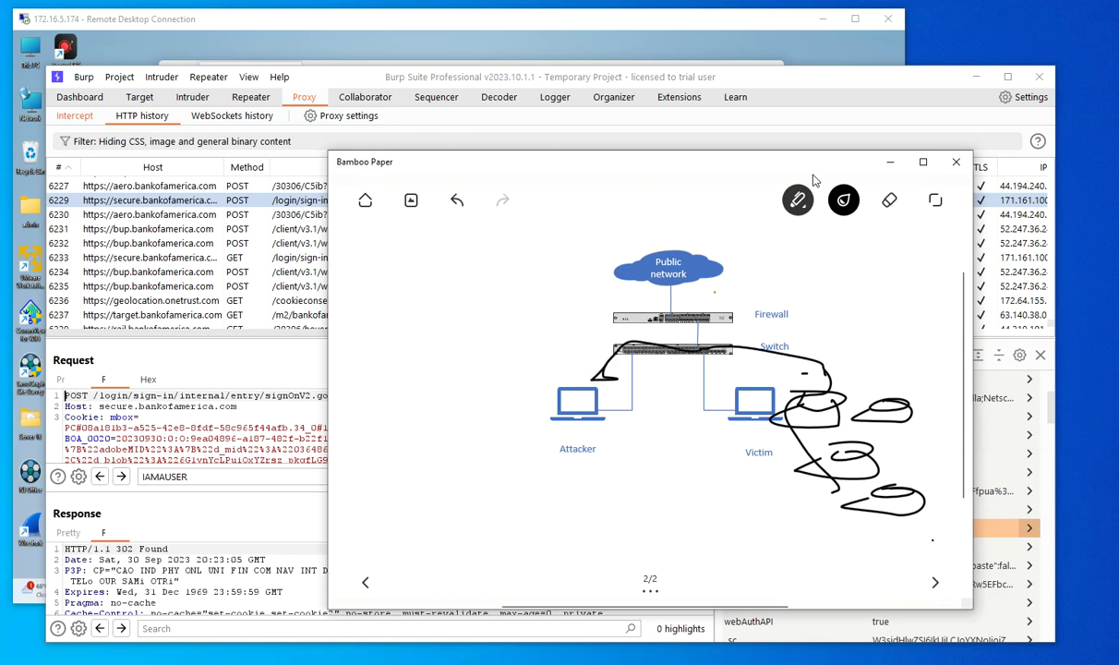
left_click_drag(804, 368, 882, 399)
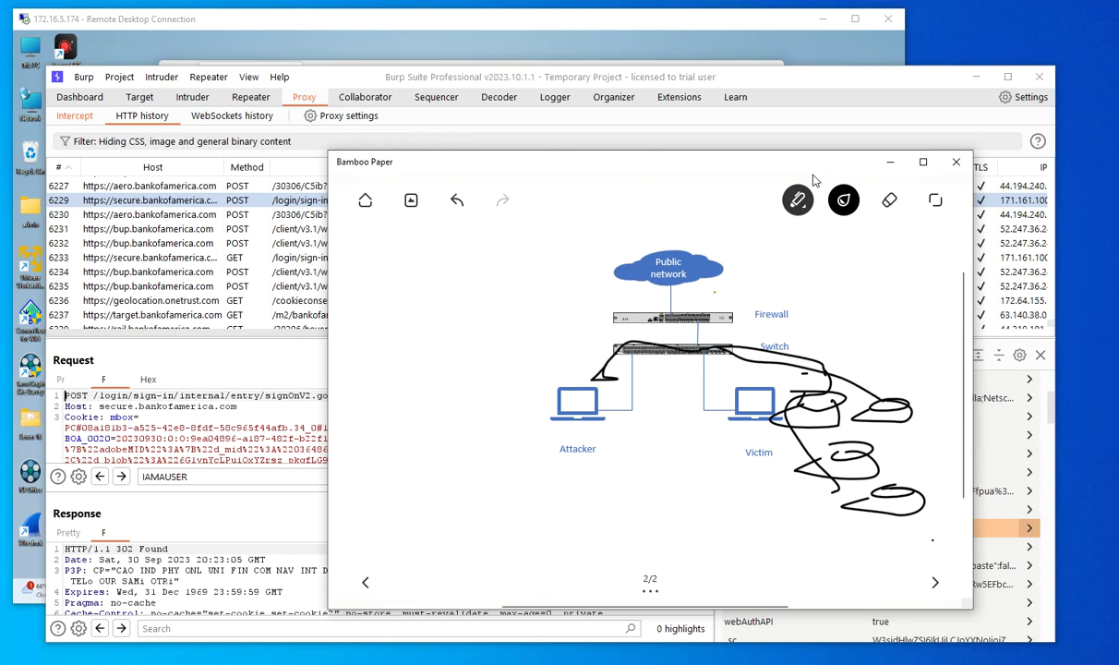
mouse_move(780, 429)
left_mouse_down()
mouse_move(716, 354)
mouse_move(670, 334)
left_mouse_up()
mouse_move(835, 506)
left_mouse_down()
mouse_move(705, 414)
mouse_move(711, 342)
mouse_move(664, 335)
mouse_move(565, 381)
left_mouse_up()
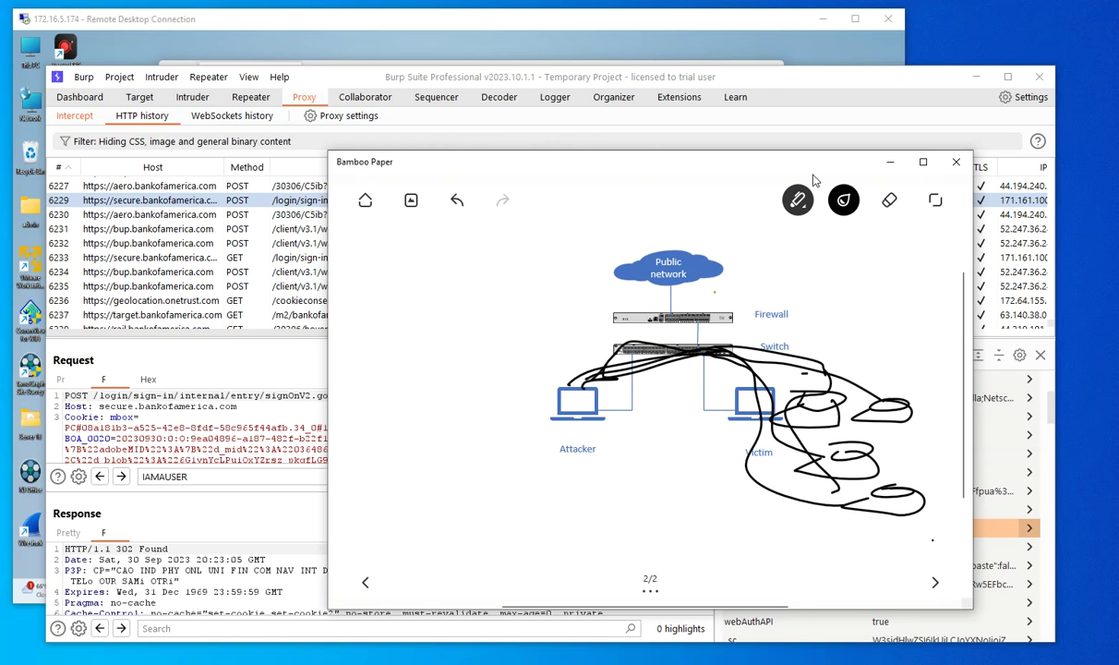
Step: Erase the sketched machines and all of their traffic paths from the network diagram
left_click(890, 200)
mouse_move(665, 347)
left_mouse_down()
mouse_move(591, 349)
mouse_move(601, 373)
mouse_move(585, 345)
mouse_move(674, 338)
mouse_move(660, 341)
mouse_move(775, 359)
mouse_move(739, 379)
mouse_move(813, 365)
mouse_move(757, 388)
mouse_move(873, 396)
mouse_move(889, 415)
mouse_move(711, 471)
mouse_move(943, 498)
mouse_move(900, 493)
left_mouse_up()
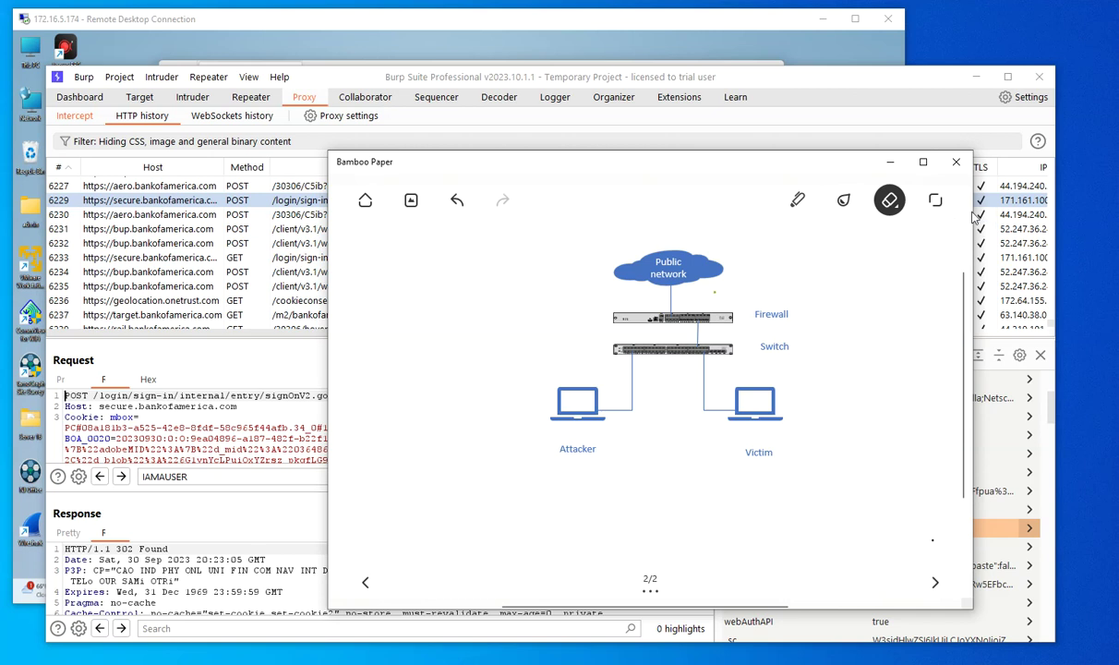
Step: Draw a black arrow with a closed head pointing at the left end of the switch, restoring its undone stroke
left_click(843, 200)
mouse_move(561, 354)
left_mouse_down()
mouse_move(613, 356)
mouse_move(601, 362)
left_mouse_up()
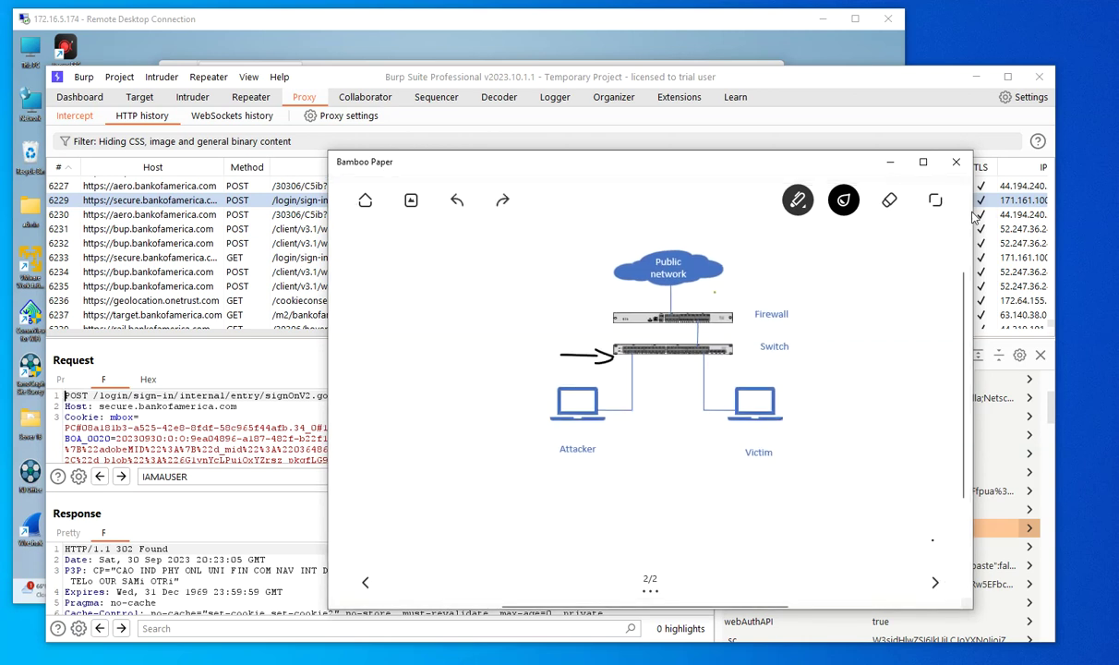
key("ctrl+y")
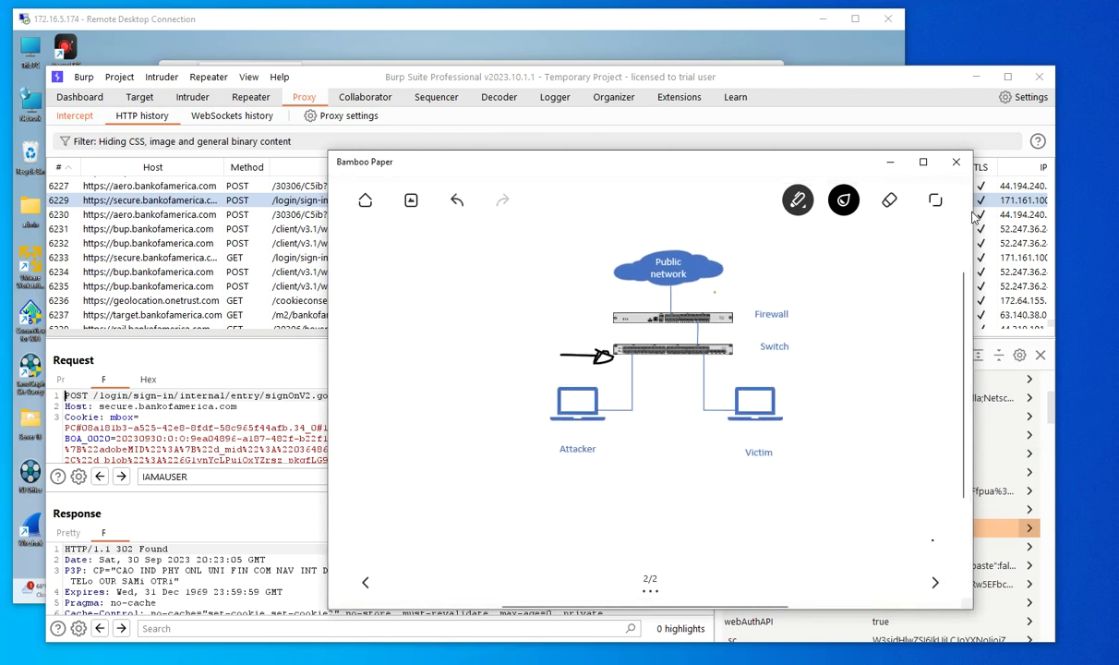